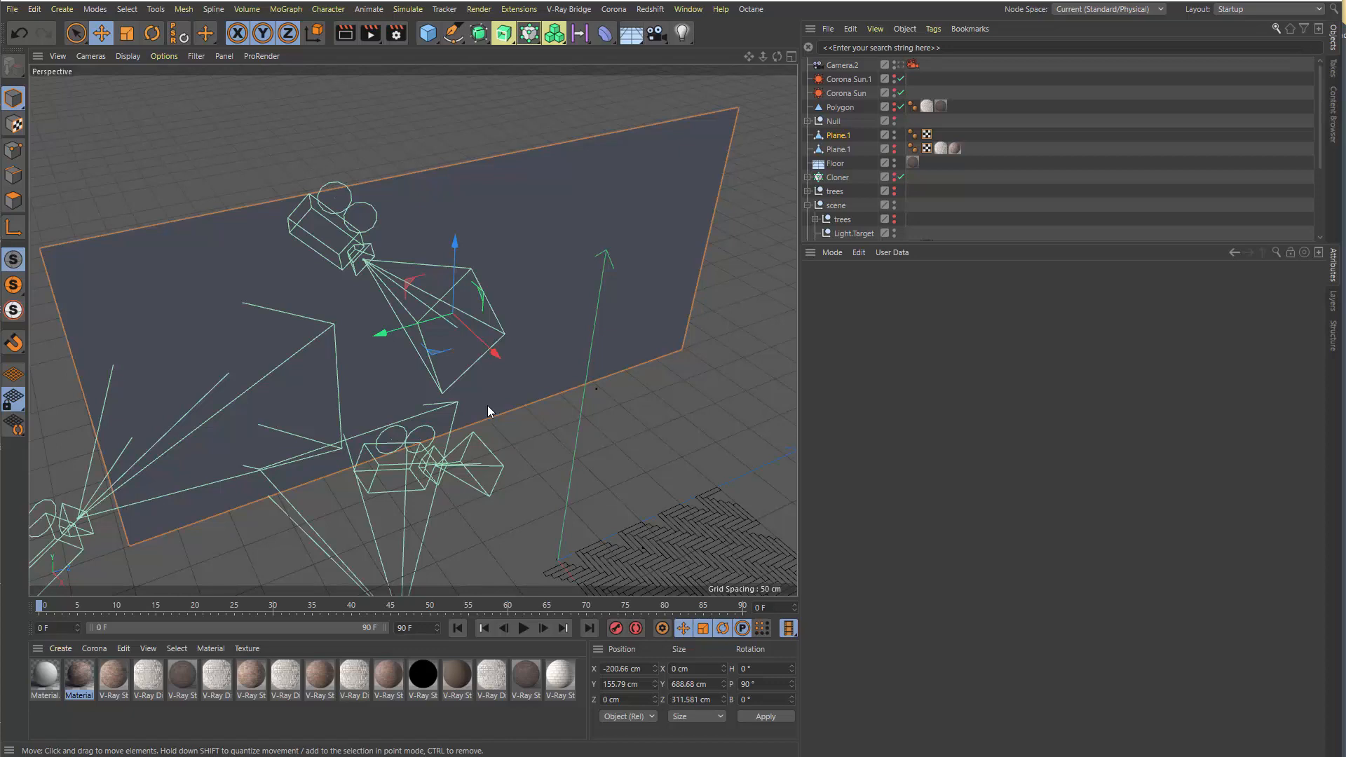
# Review the available renderers in the render settings, keeping Corona active, and close the settings
pyautogui.click(396, 33)
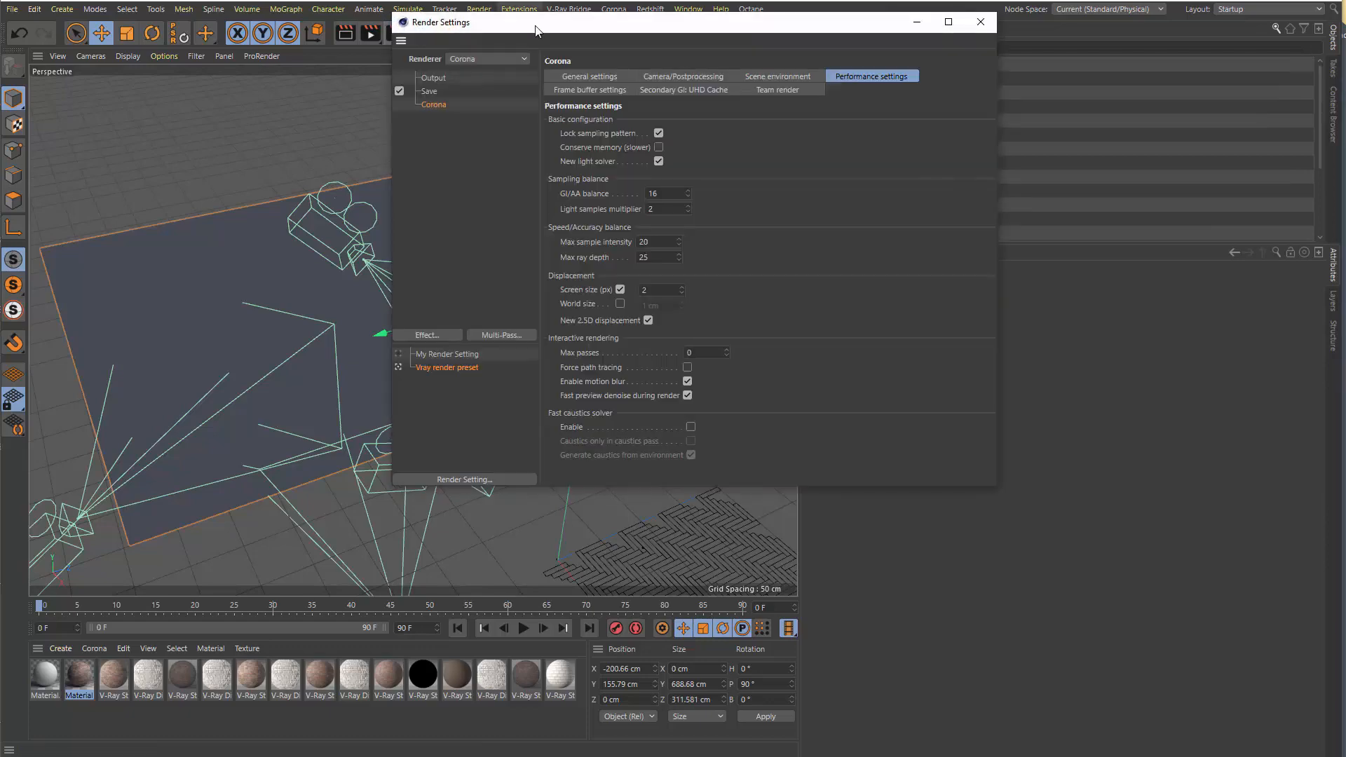
pyautogui.moveTo(536, 30); pyautogui.dragTo(323, 110)
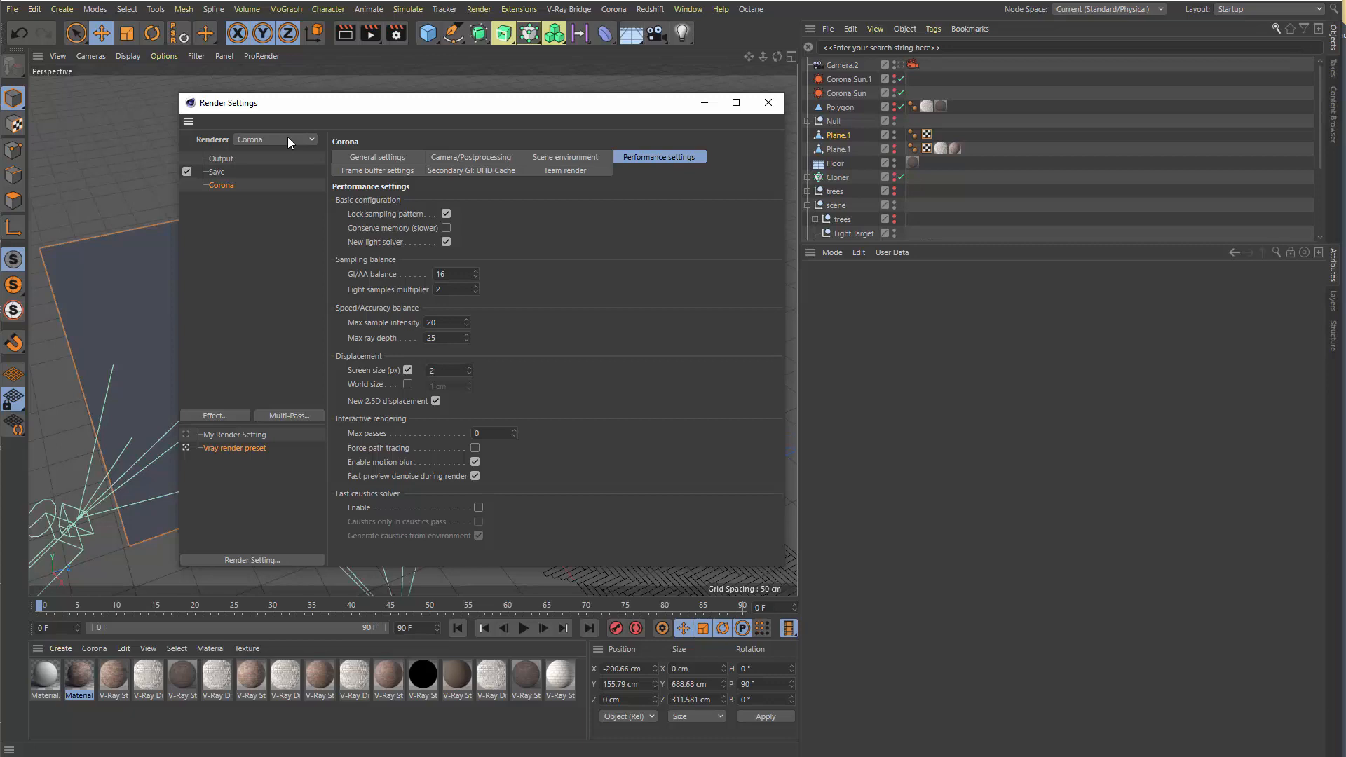
pyautogui.click(288, 139)
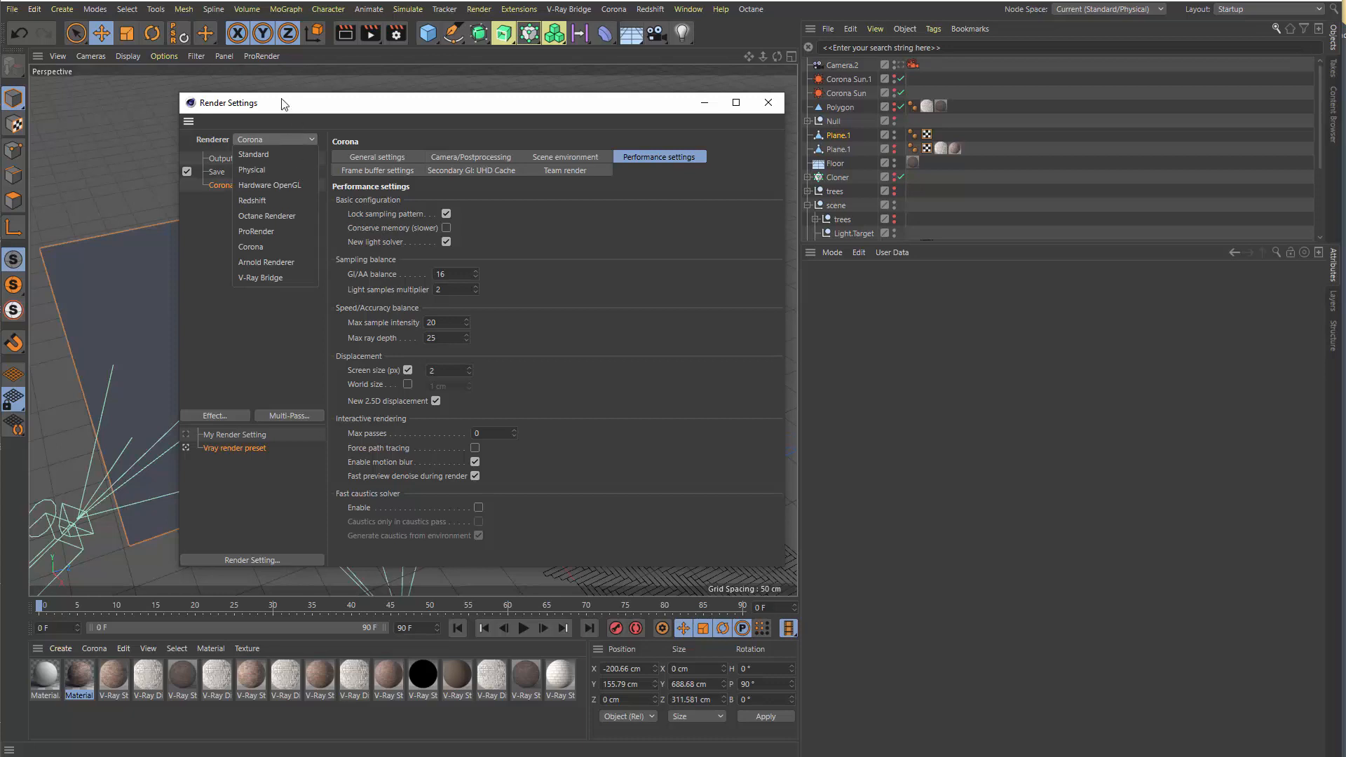
pyautogui.click(355, 129)
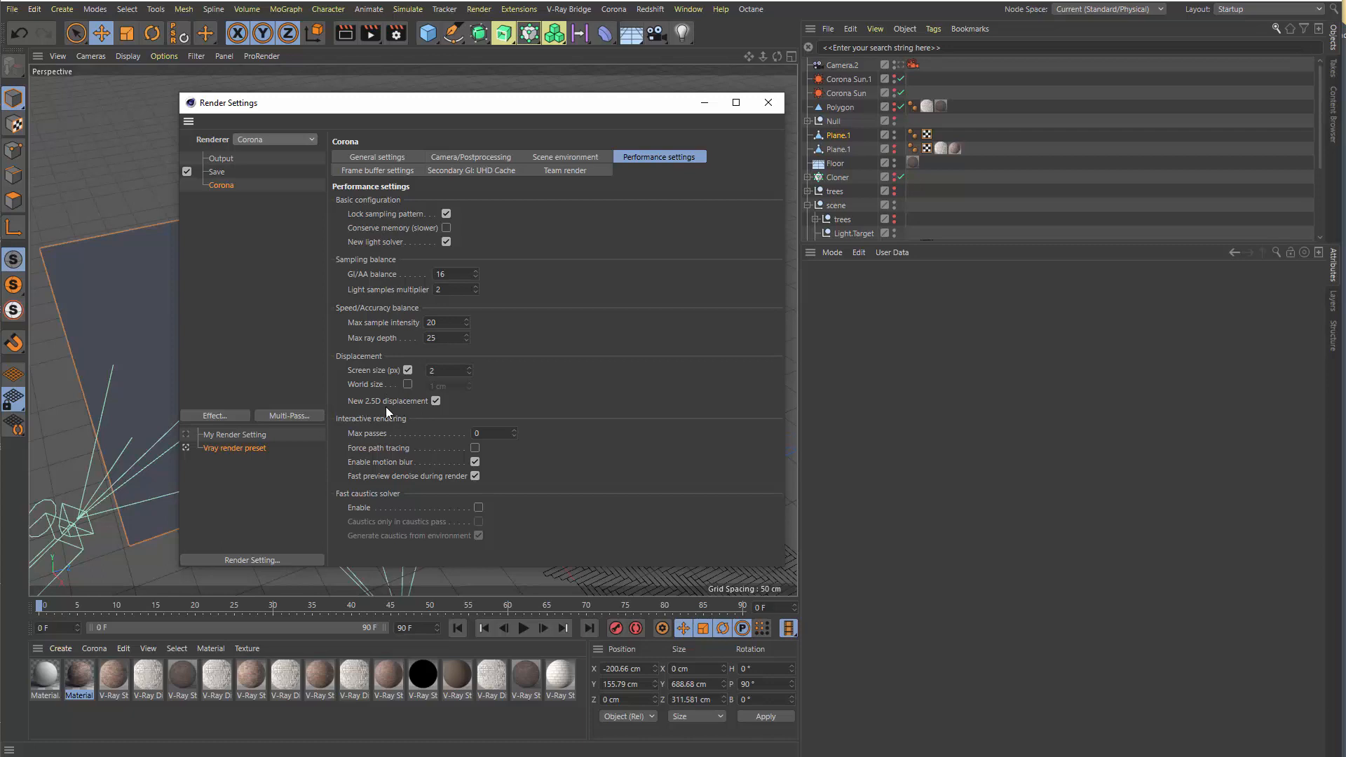
pyautogui.click(771, 107)
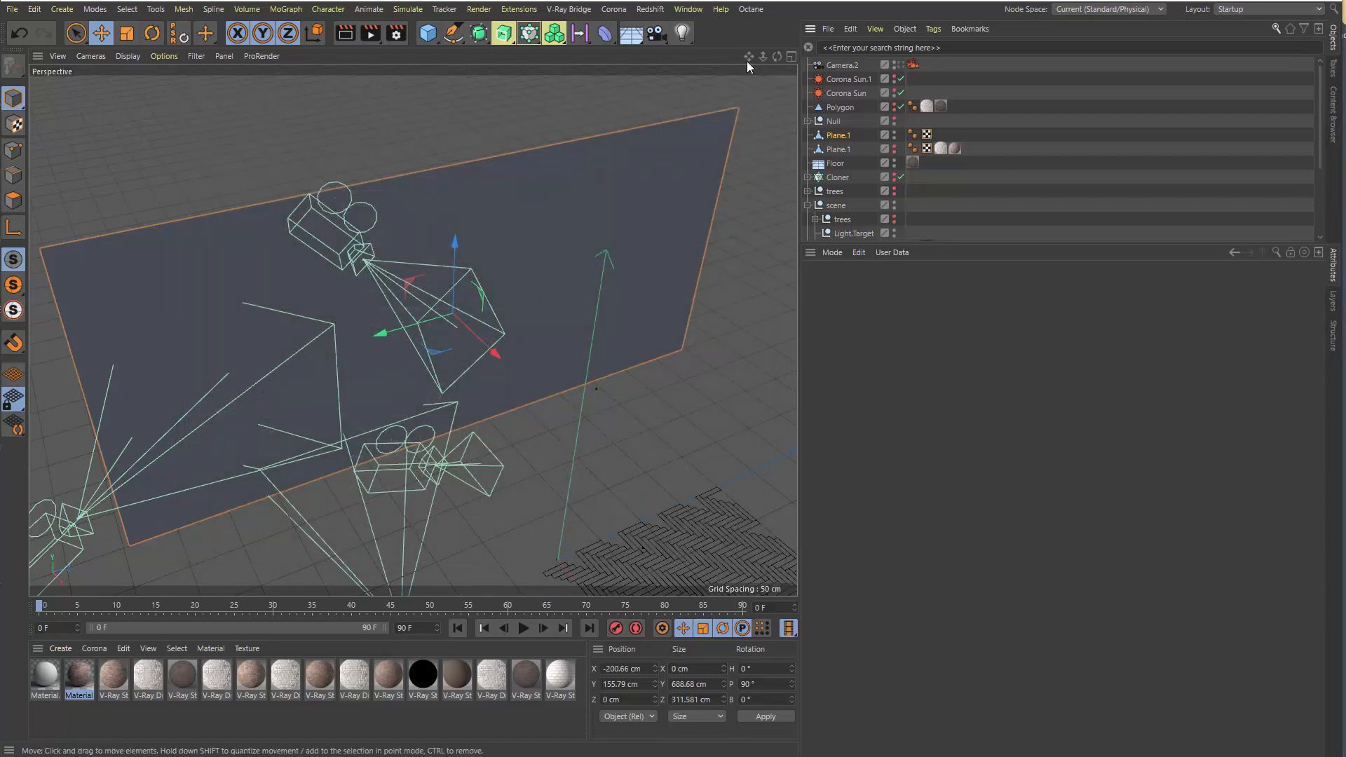
# Look through Camera.2 and apply the brick Material to the selected Plane.1 object
pyautogui.moveTo(749, 56); pyautogui.dragTo(790, 60)
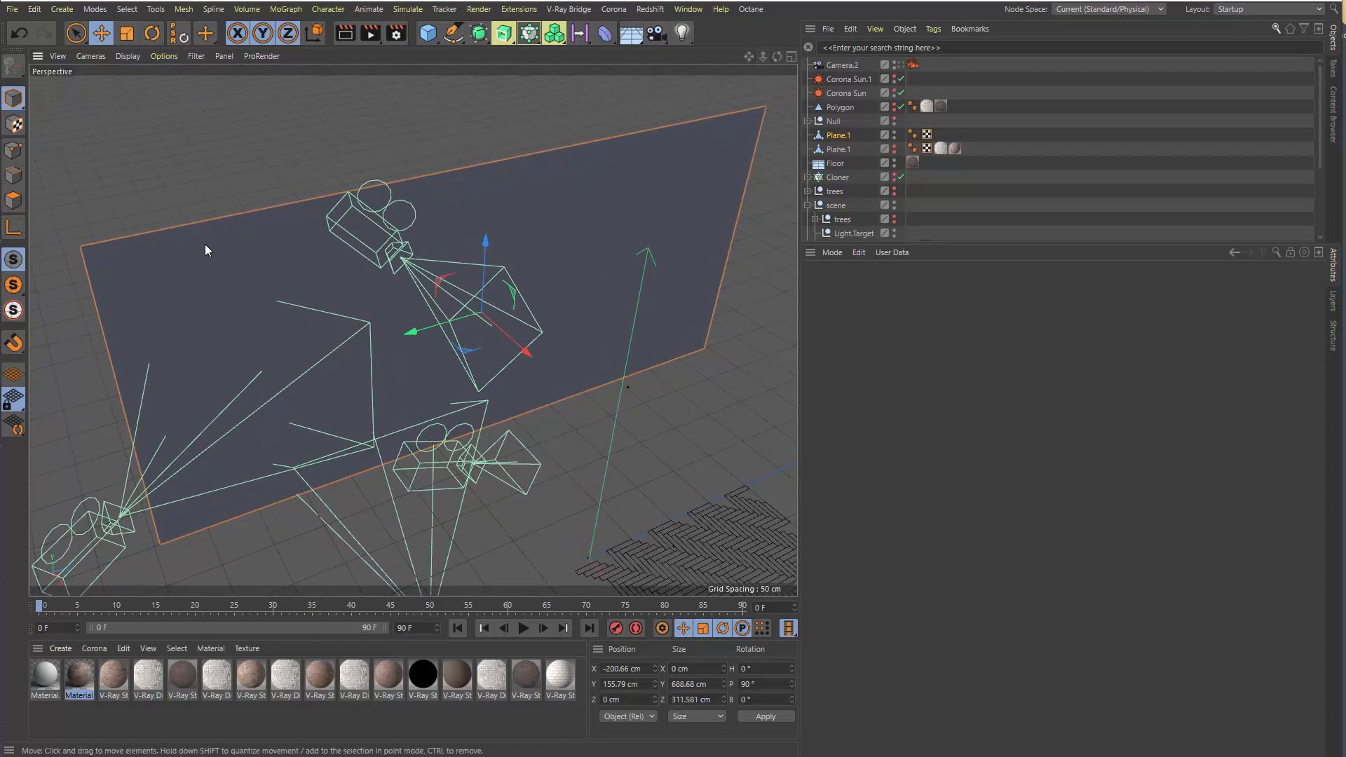
pyautogui.click(900, 65)
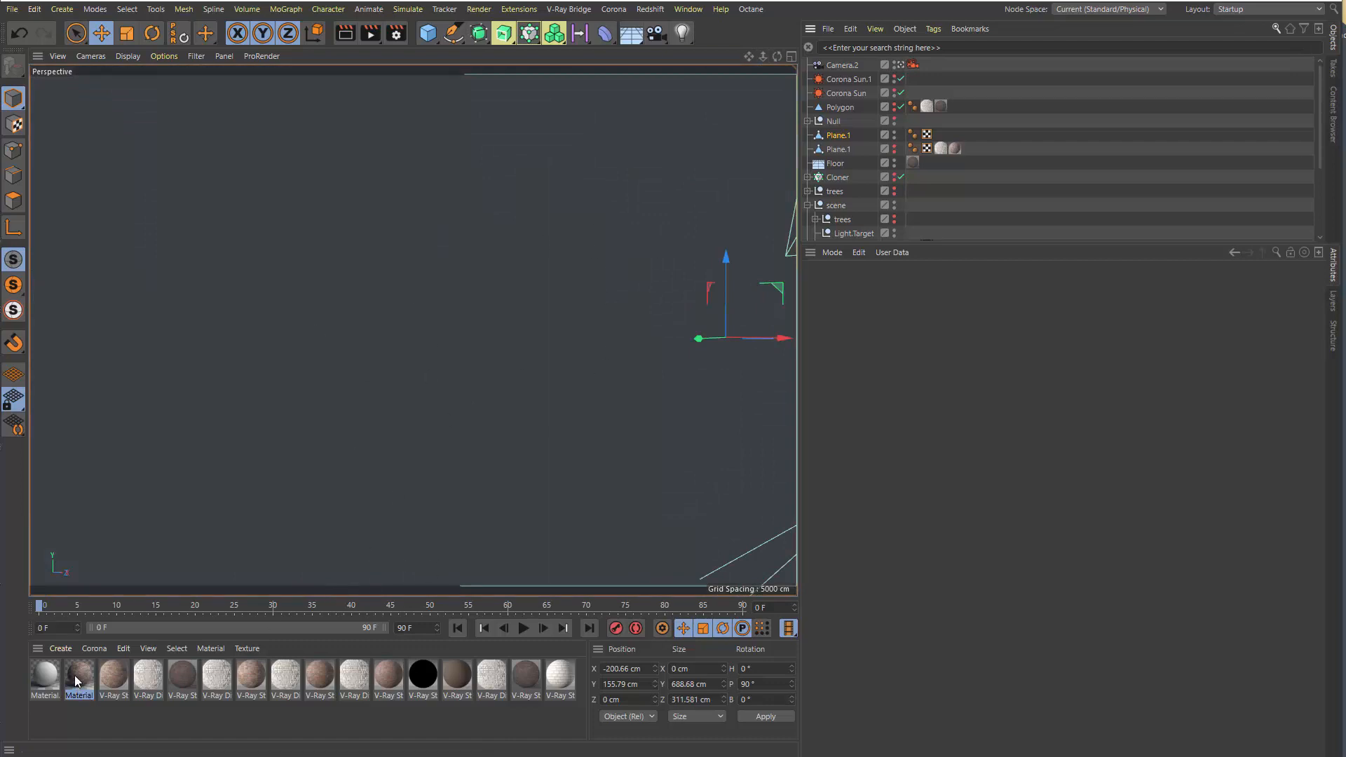
pyautogui.click(94, 644)
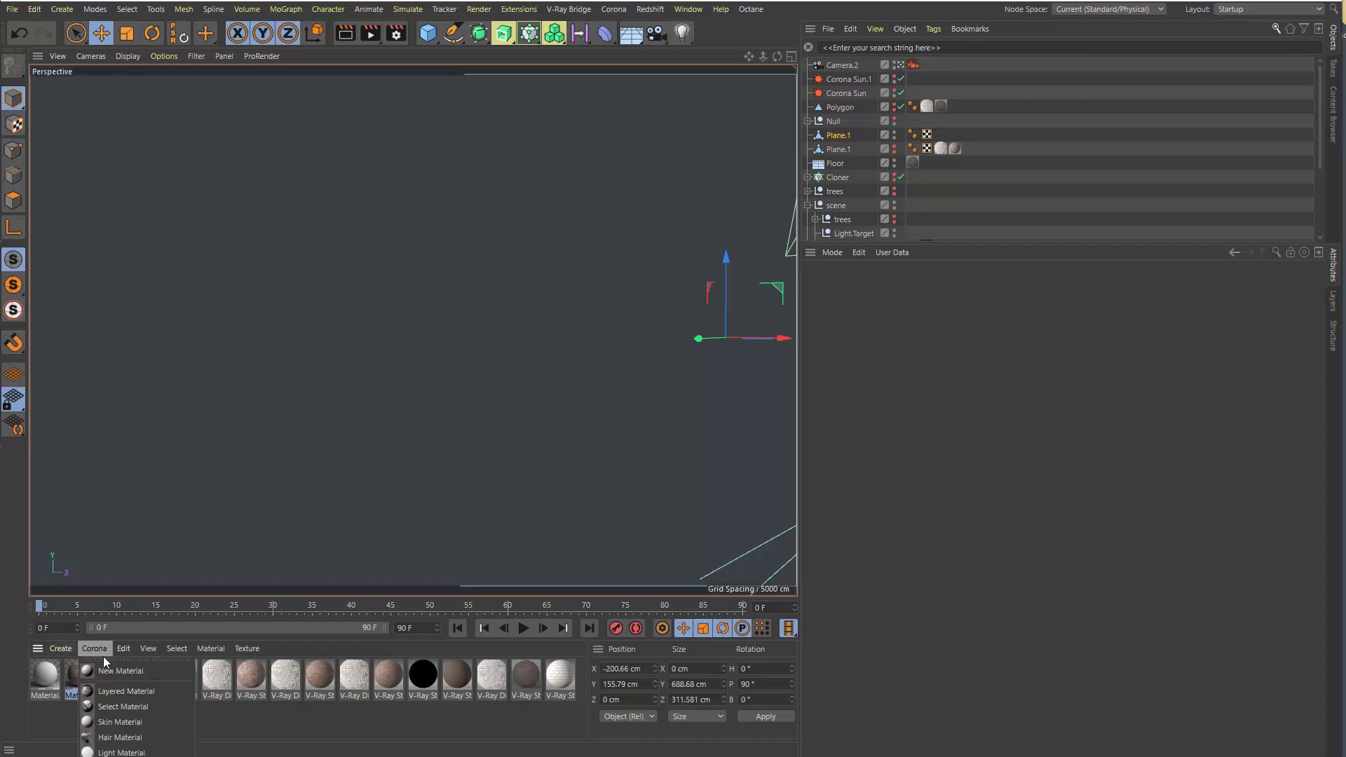
pyautogui.click(81, 676)
pyautogui.moveTo(82, 680); pyautogui.dragTo(839, 134)
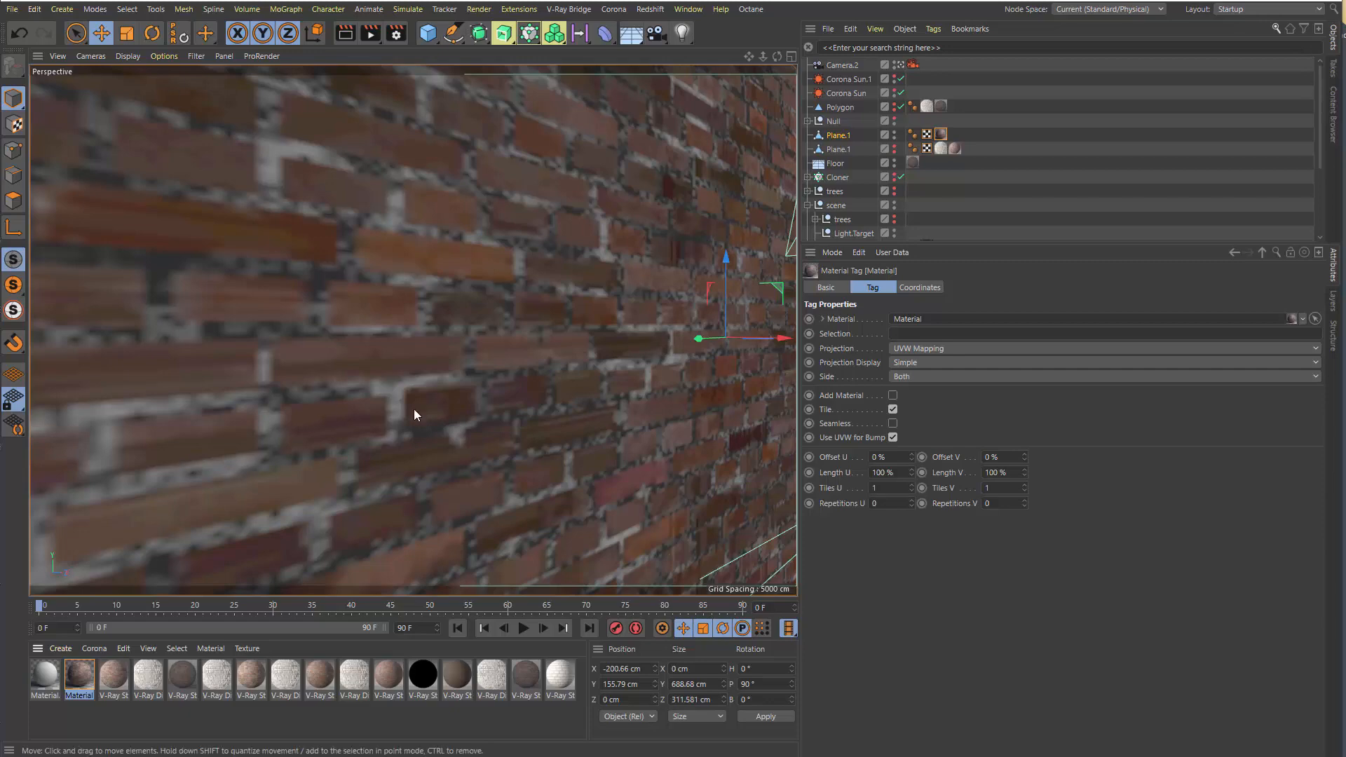
pyautogui.moveTo(762, 56); pyautogui.dragTo(715, 63)
pyautogui.keyDown('alt'); pyautogui.moveTo(413, 330); pyautogui.dragTo(595, 330, button='right'); pyautogui.keyUp('alt')
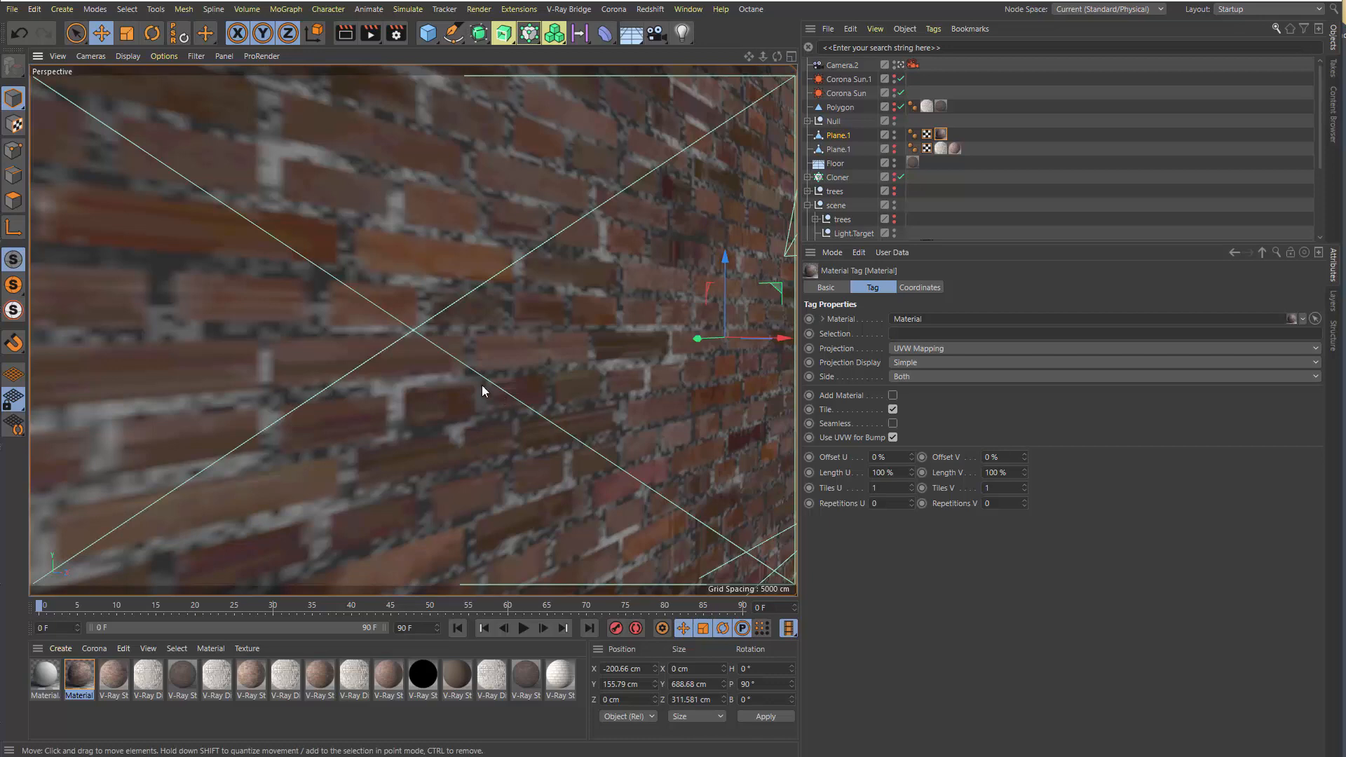
# Open the brick Material in Corona's node material editor and place the editor window over the viewport
pyautogui.click(613, 10)
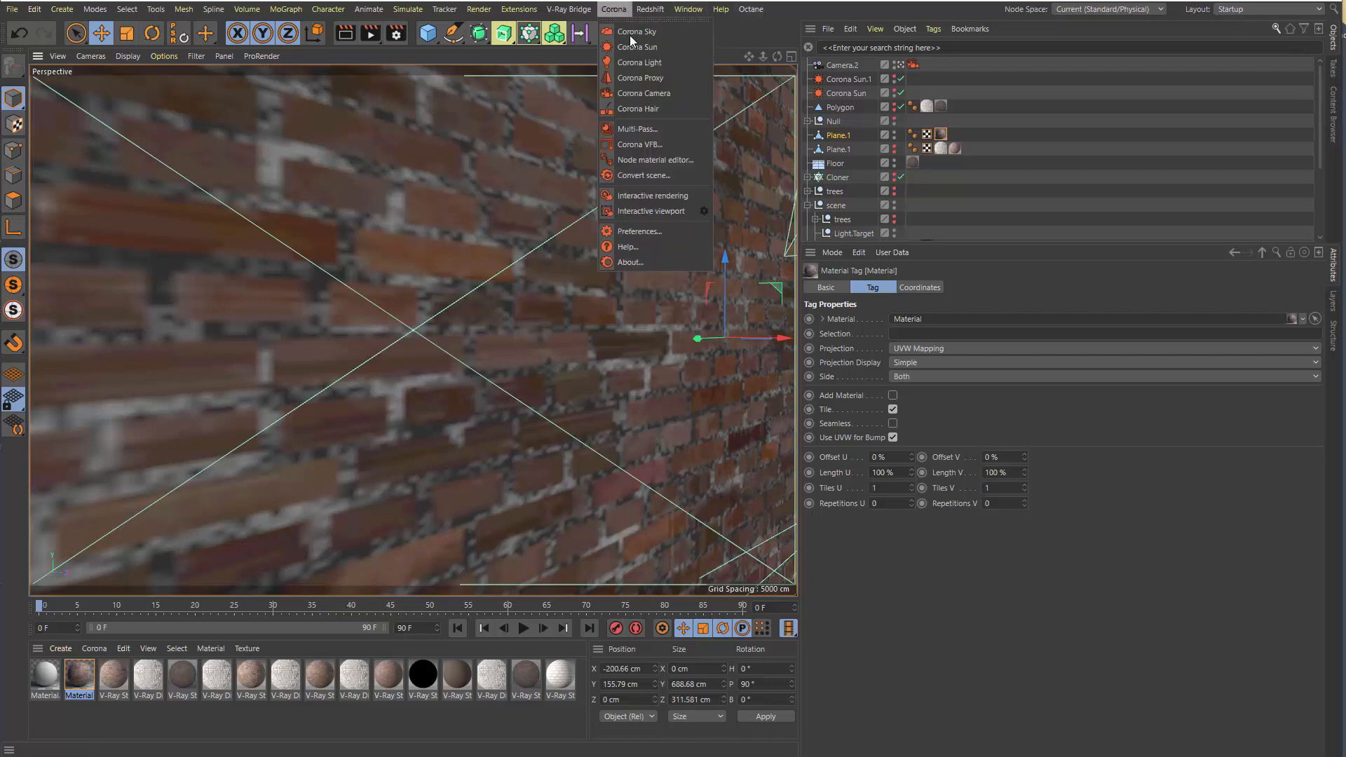
pyautogui.click(671, 160)
pyautogui.moveTo(761, 146); pyautogui.dragTo(189, 52)
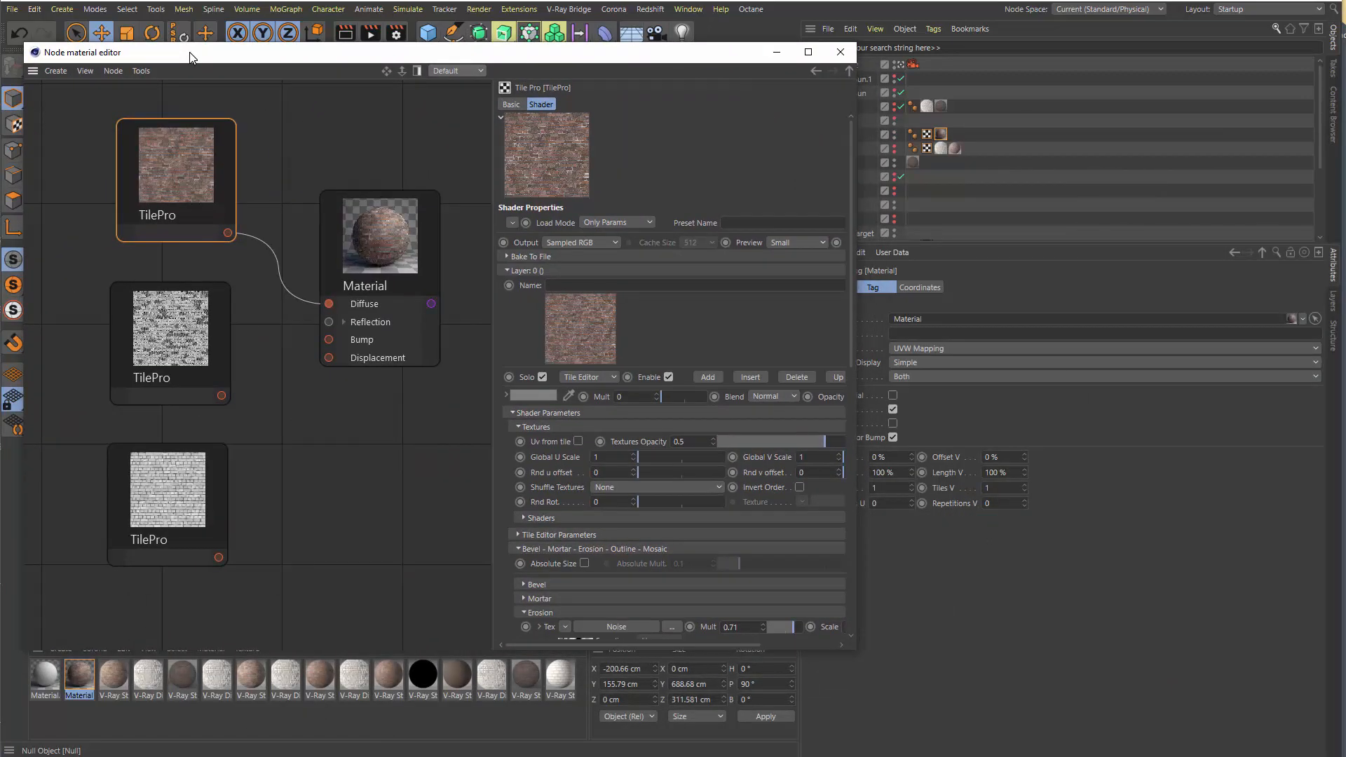
pyautogui.moveTo(189, 52); pyautogui.dragTo(197, 56)
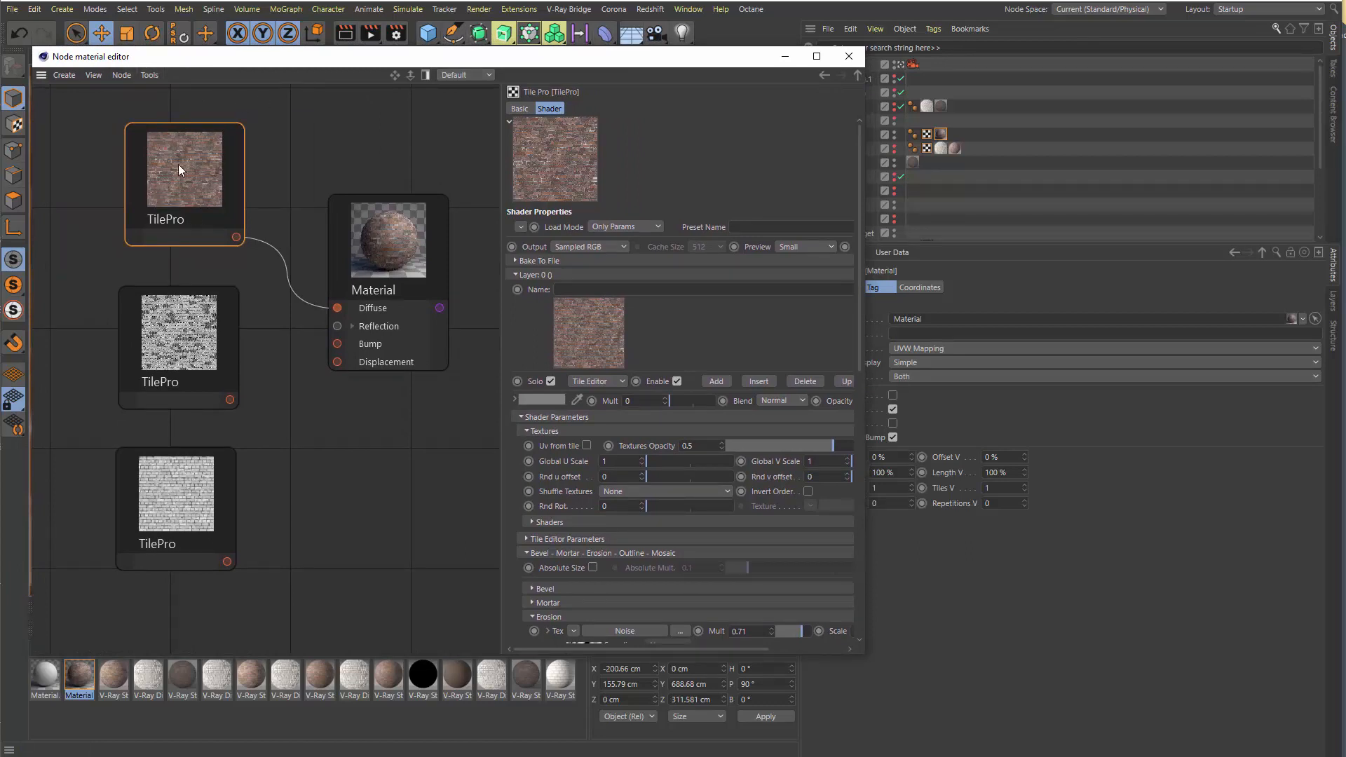
# Inspect the shader settings of each of the three TilePro nodes in the brick material
pyautogui.click(225, 306)
pyautogui.click(216, 499)
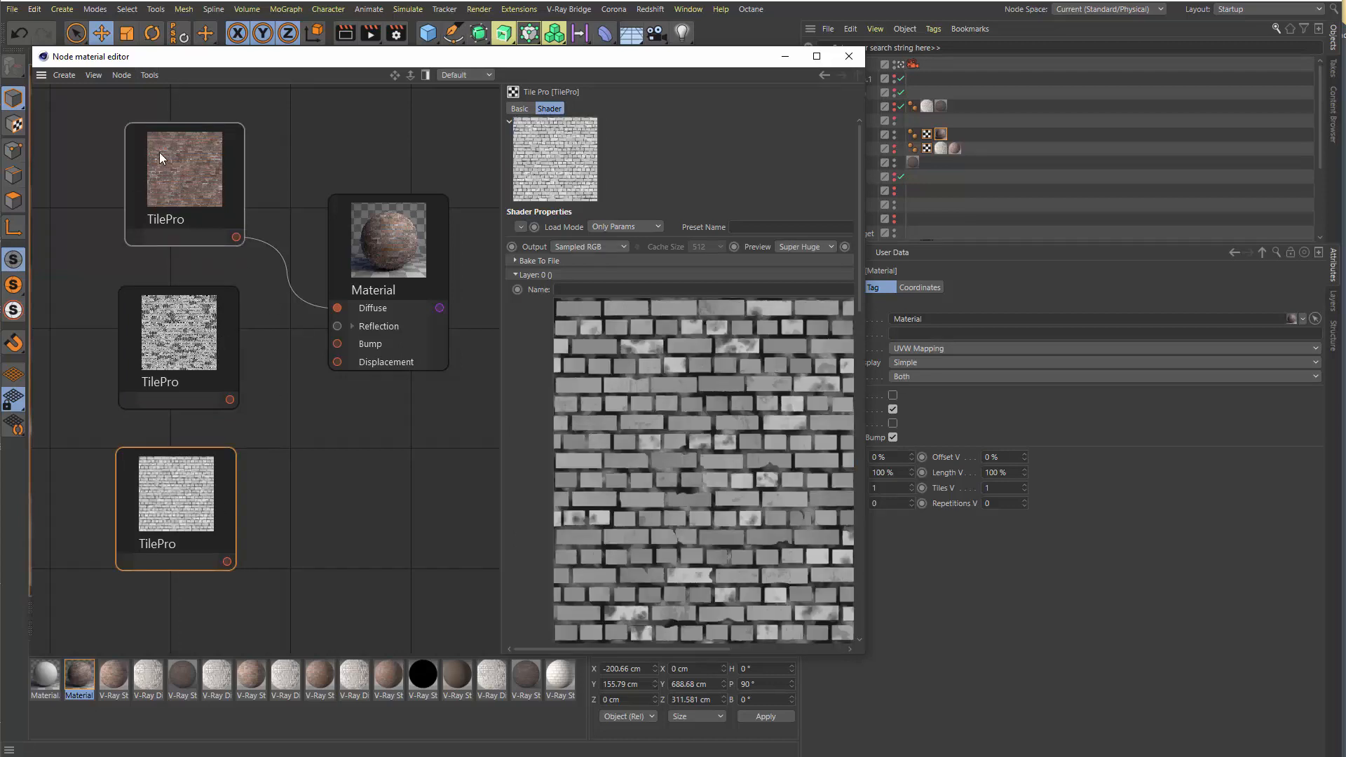
pyautogui.click(140, 185)
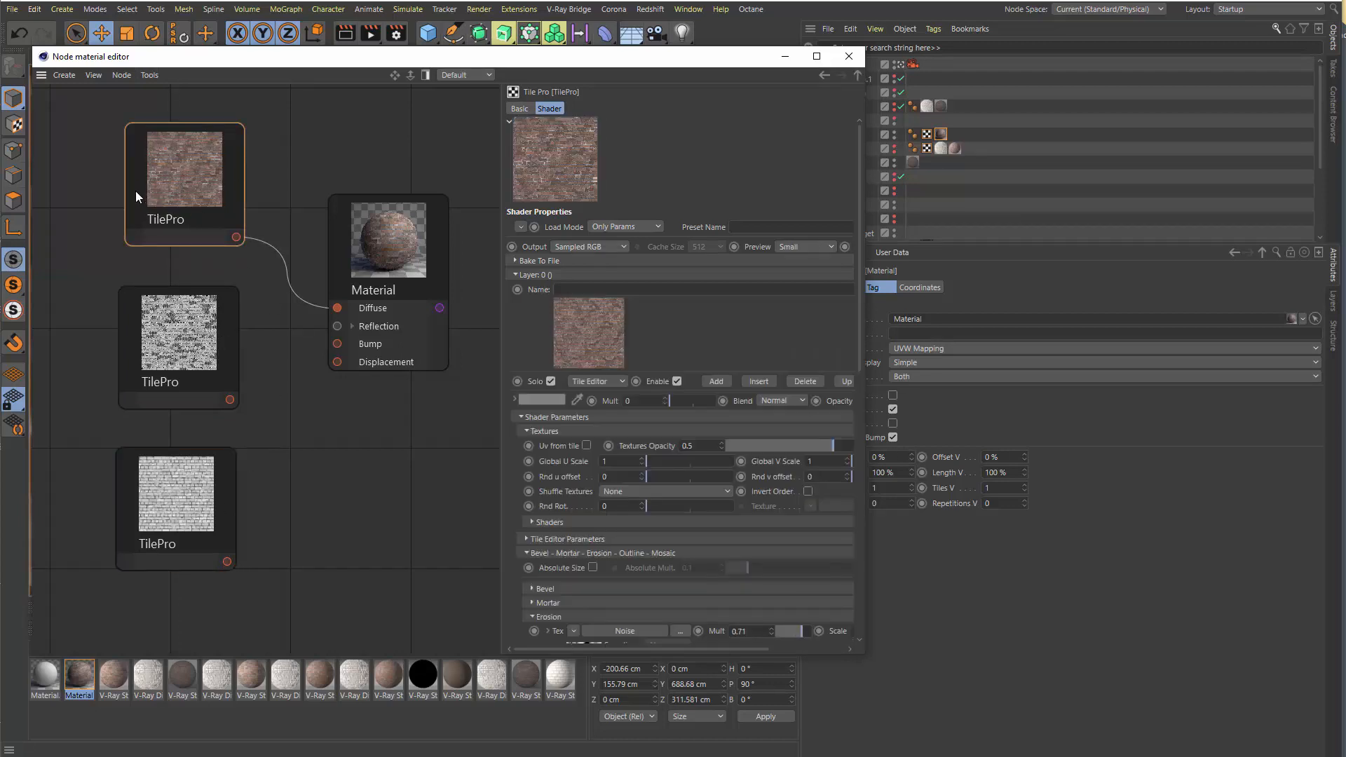
pyautogui.click(215, 361)
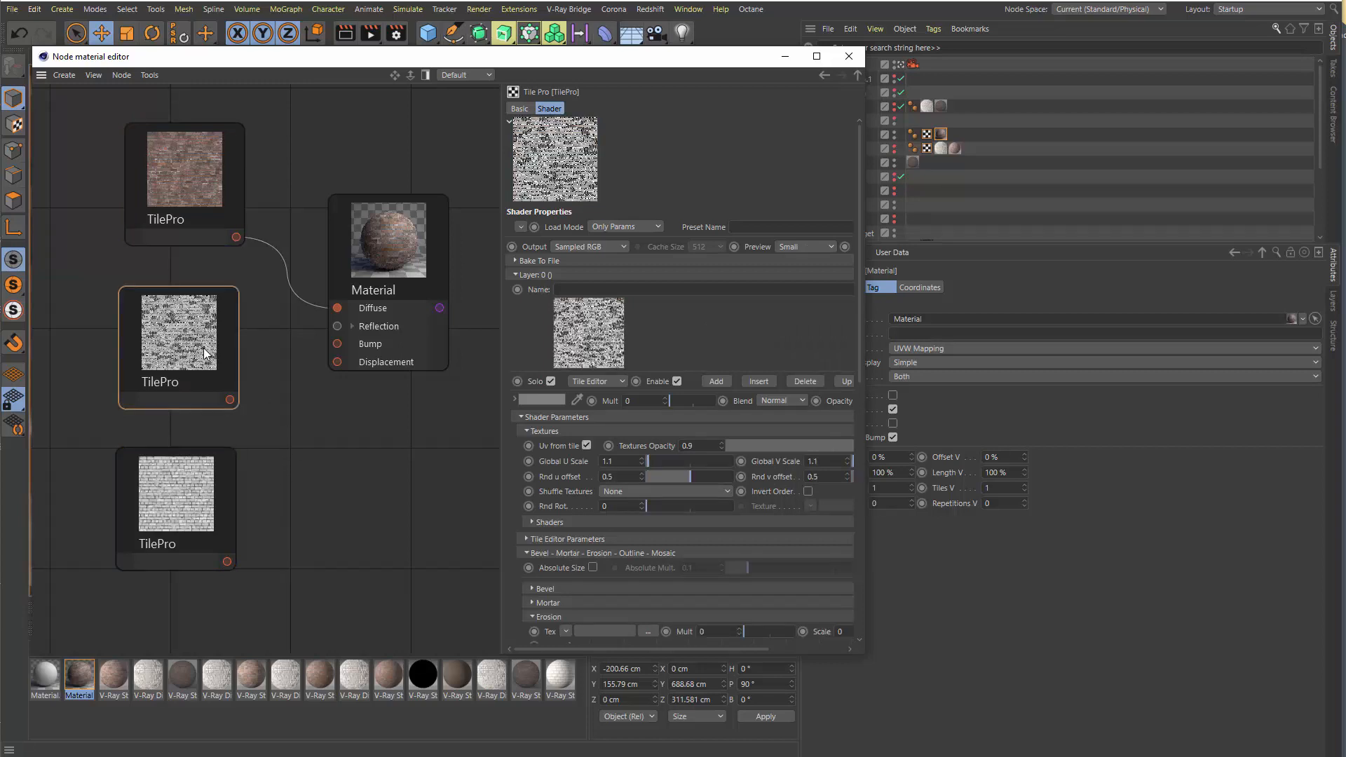
pyautogui.click(184, 514)
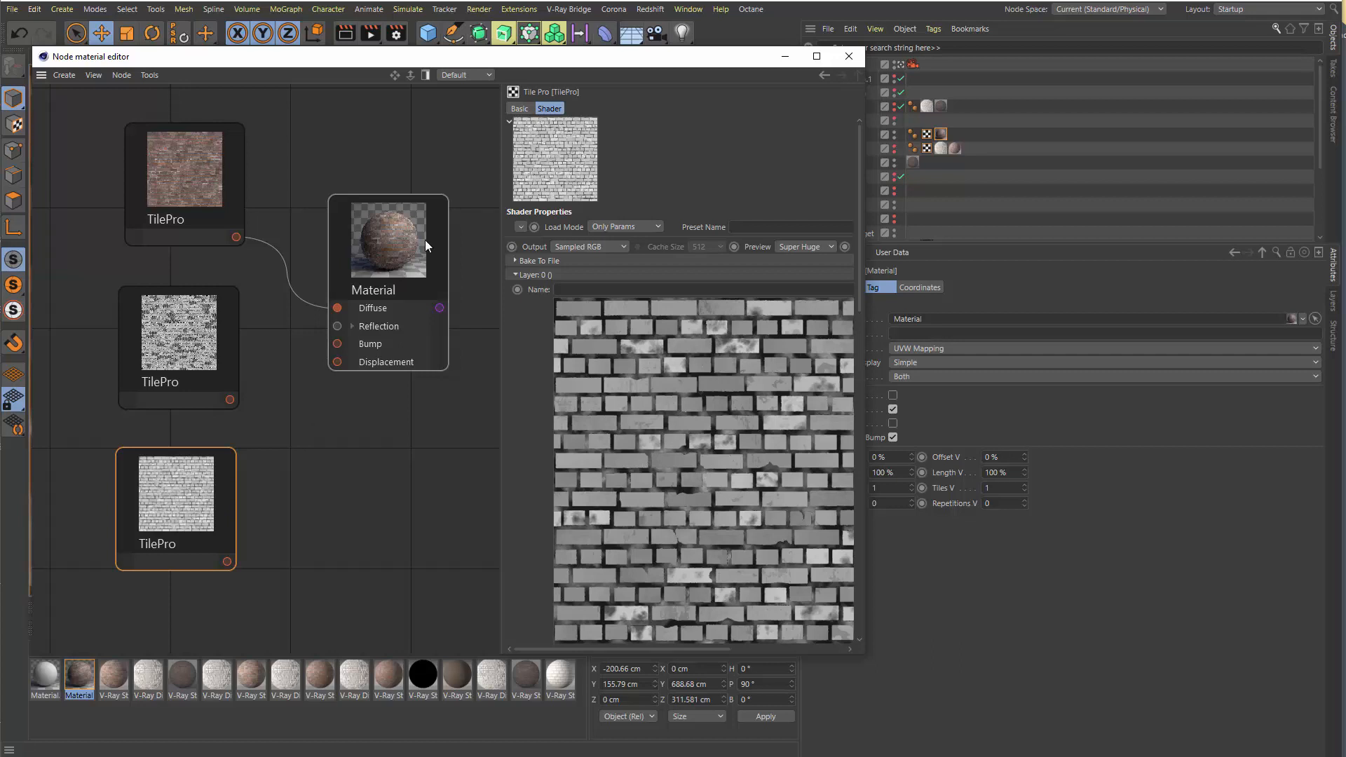
pyautogui.click(154, 170)
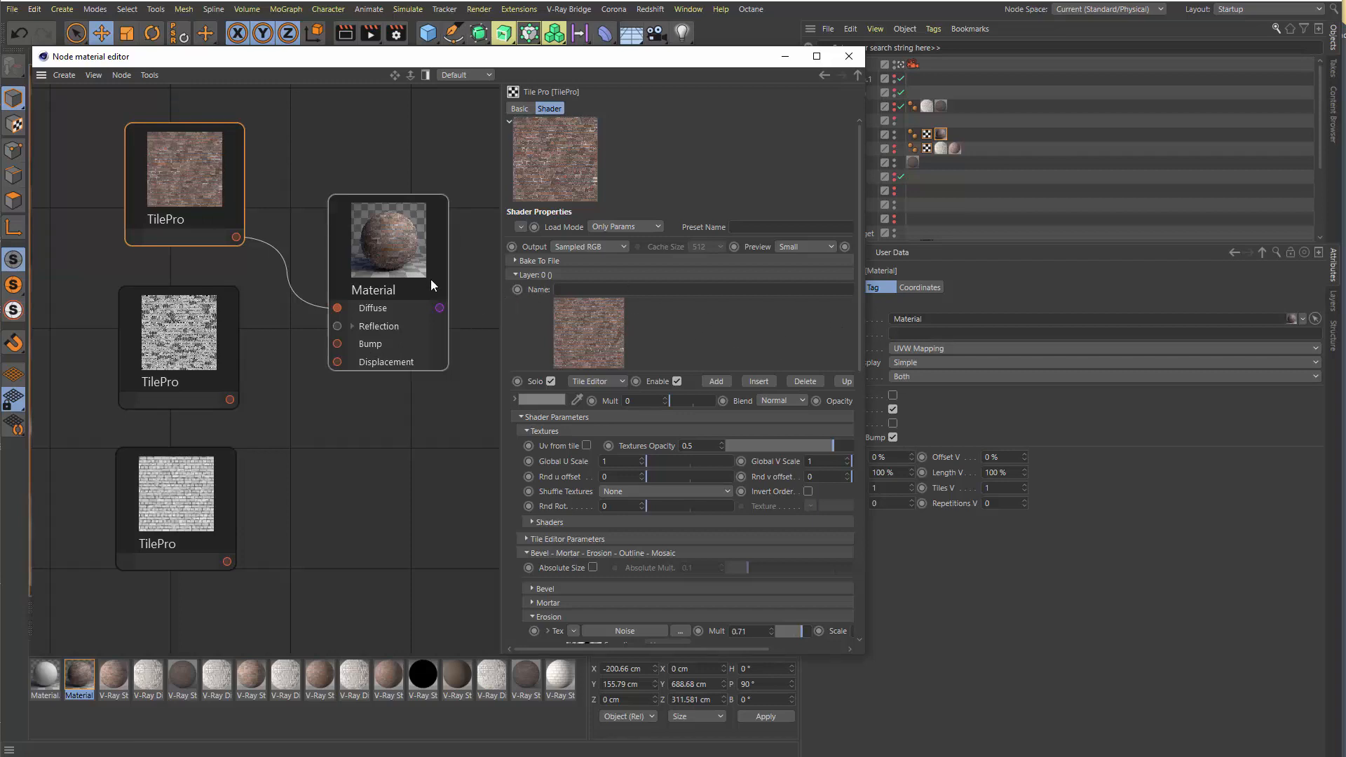
# Move the Material node closer to the TilePro nodes and shift the node editor window to uncover the object list
pyautogui.moveTo(431, 279); pyautogui.dragTo(400, 245)
pyautogui.click(166, 157)
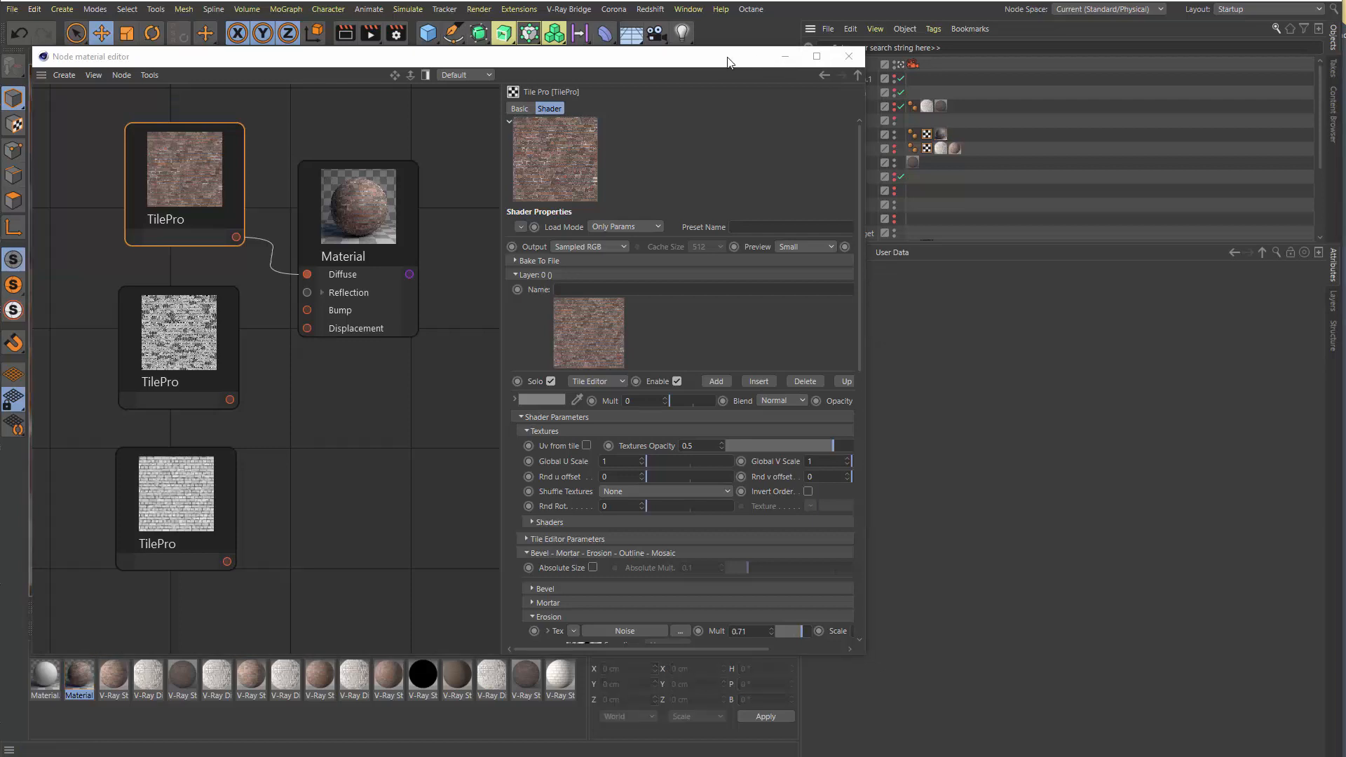
pyautogui.moveTo(729, 58); pyautogui.dragTo(670, 51)
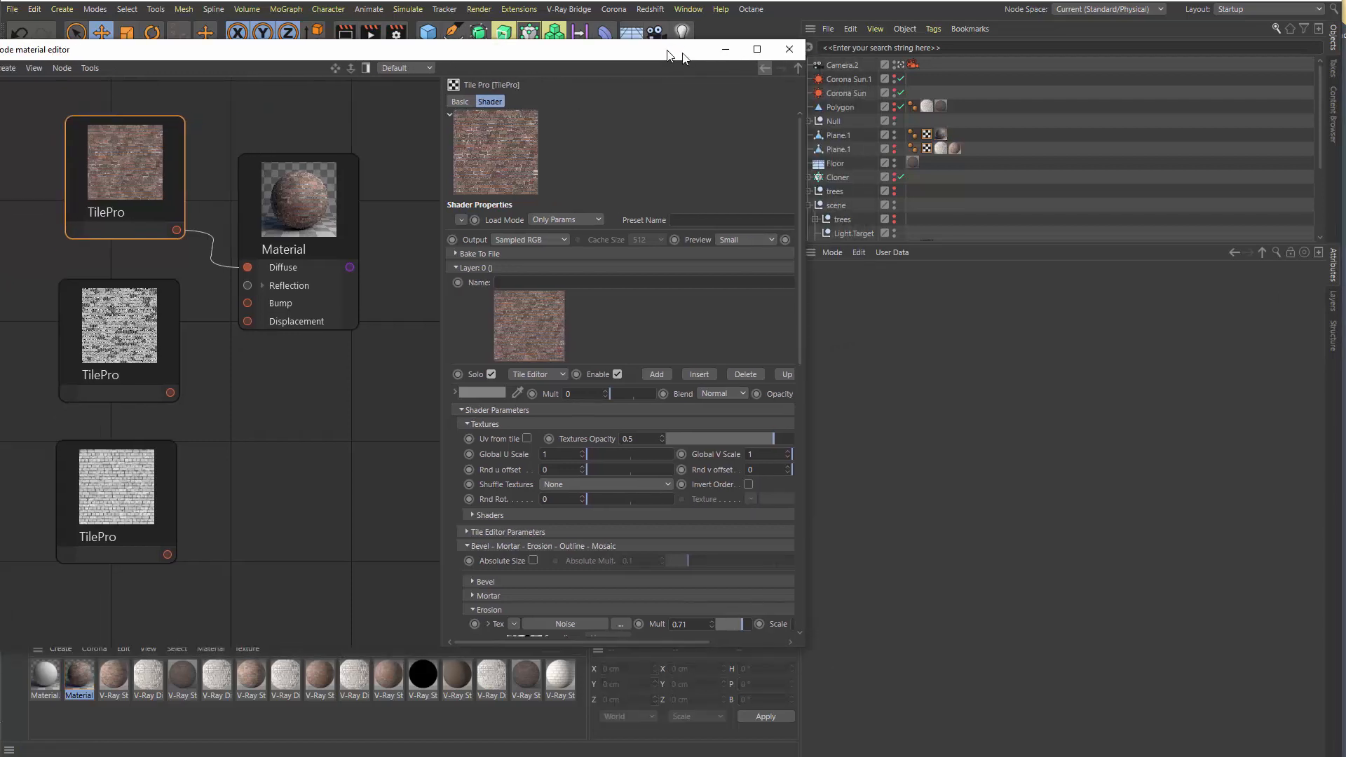
# Show the diffuse settings of Plane.1's brick material and look up TilePro among the plugin shaders for its texture
pyautogui.click(941, 106)
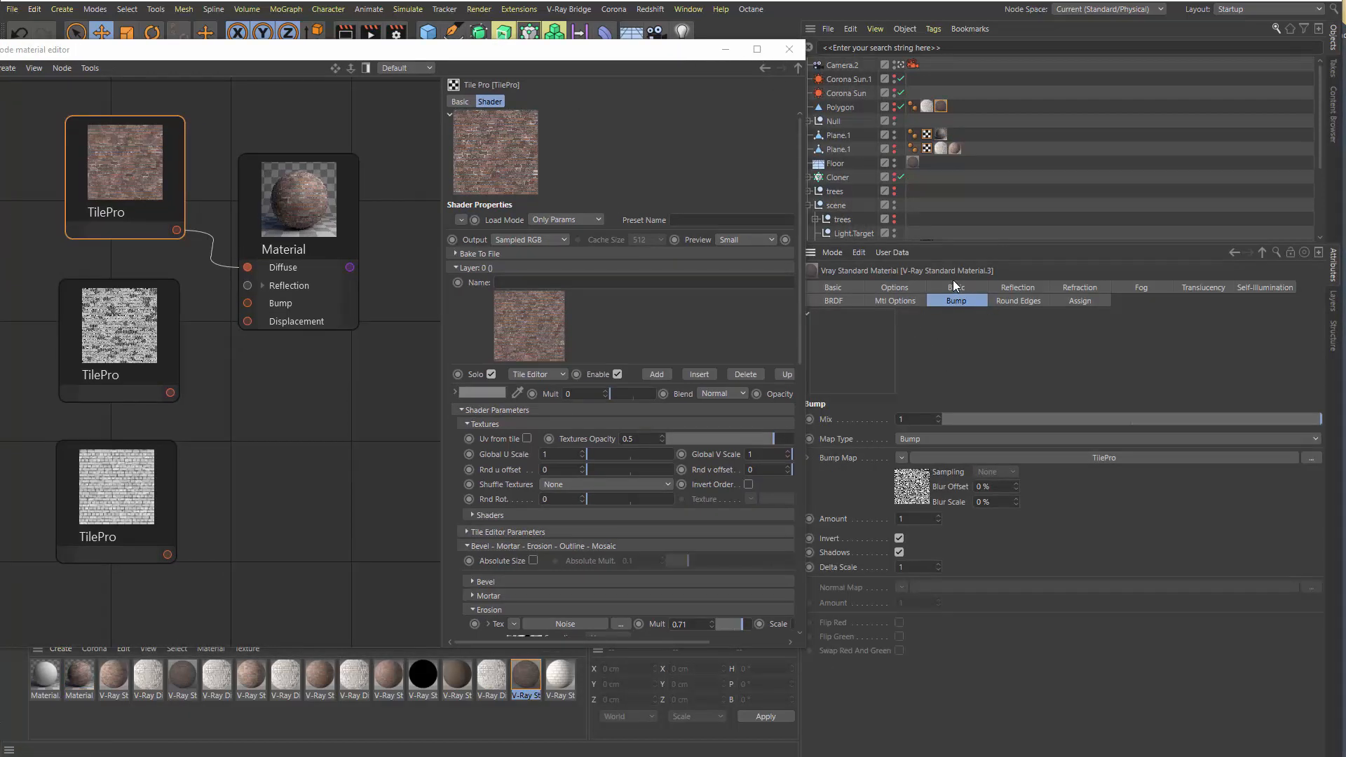
pyautogui.click(940, 133)
pyautogui.doubleClick(942, 133)
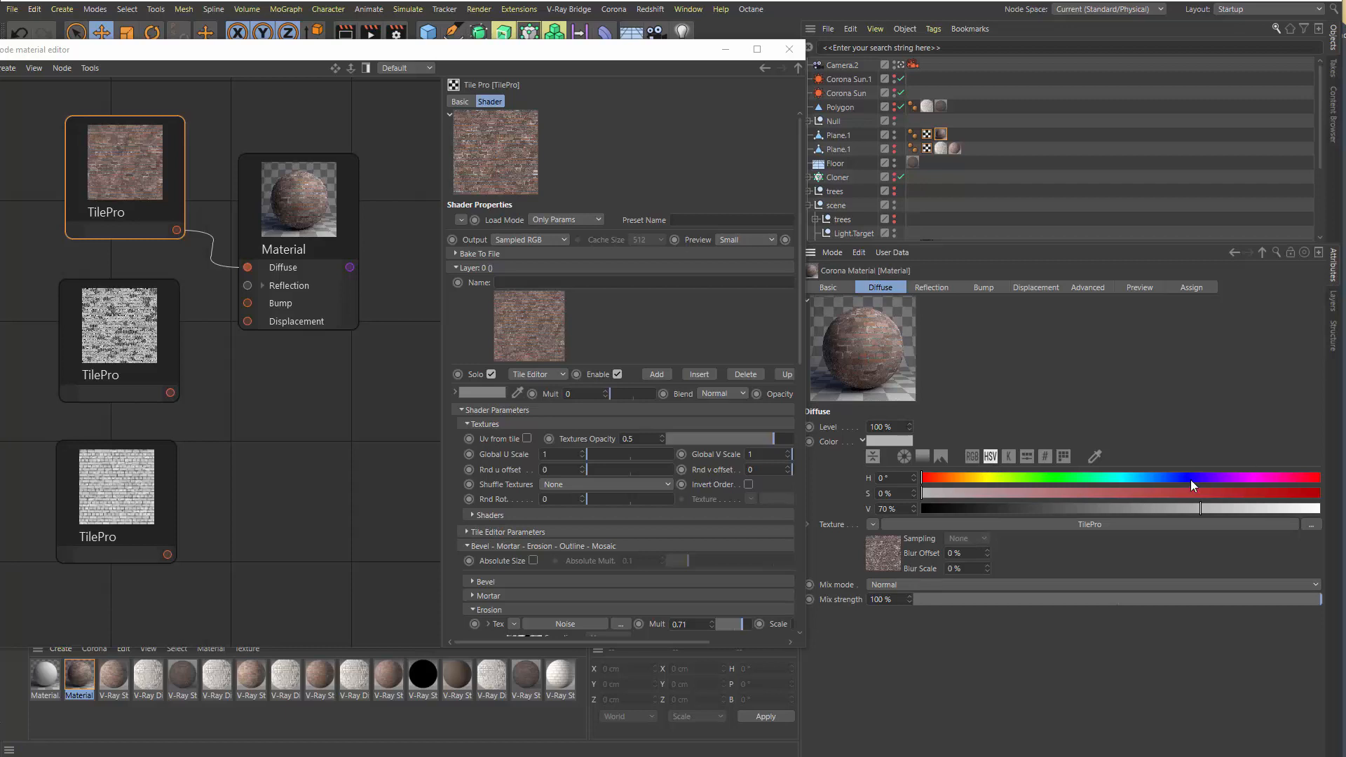
pyautogui.click(872, 526)
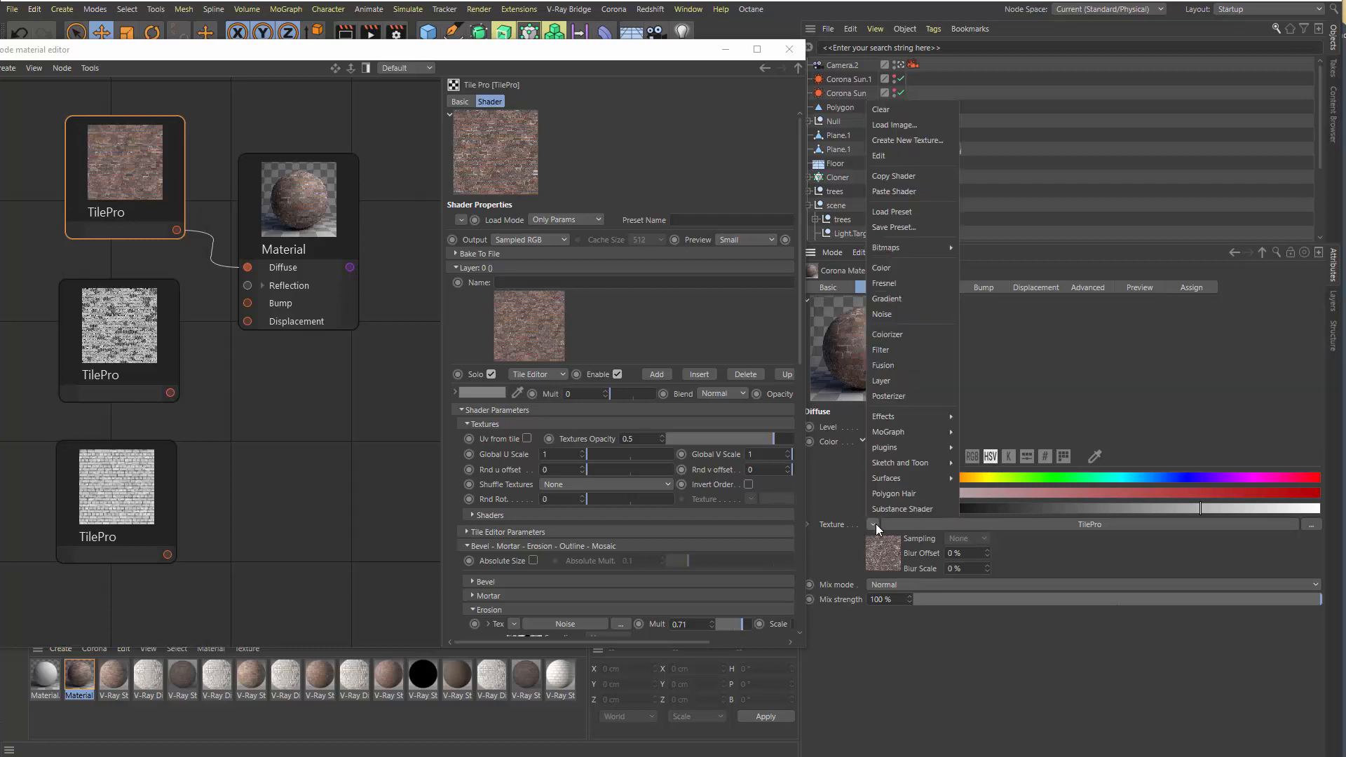
pyautogui.moveTo(888, 448)
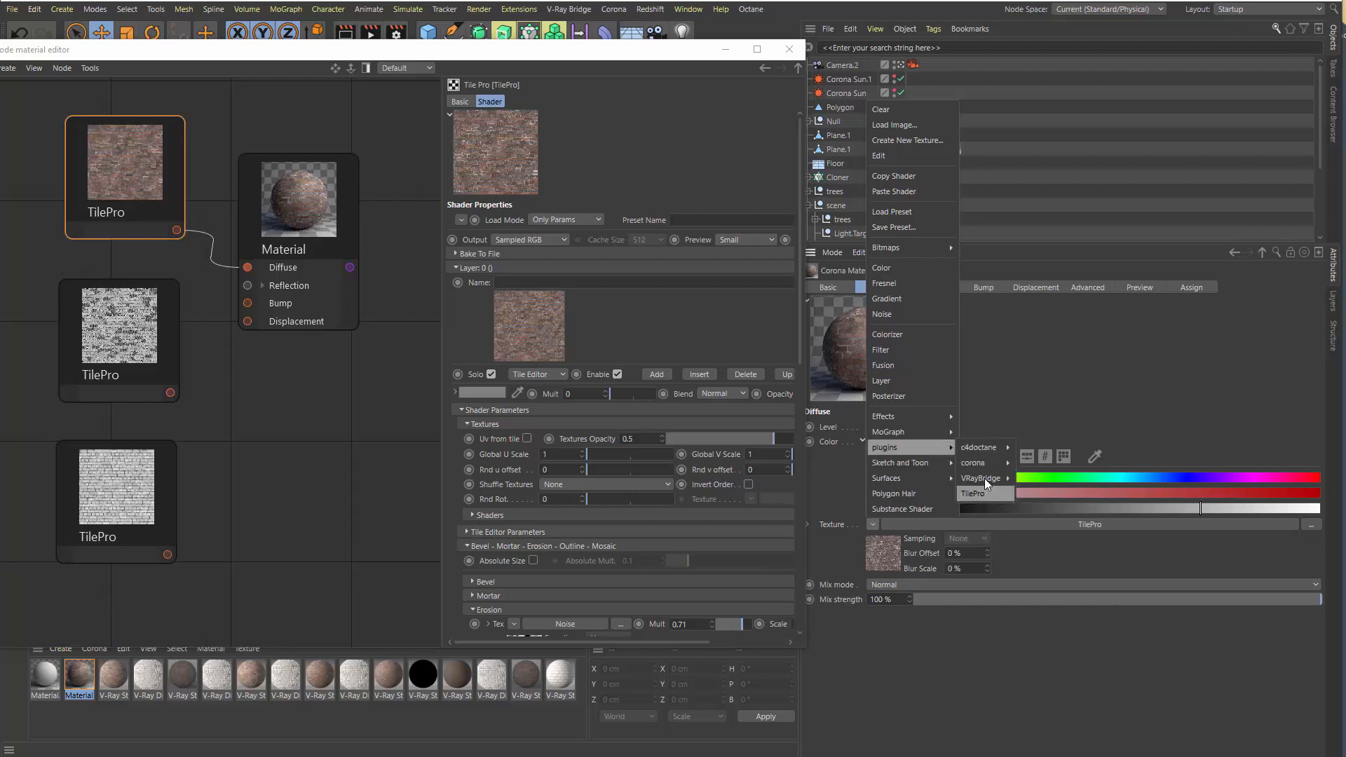
pyautogui.click(1019, 380)
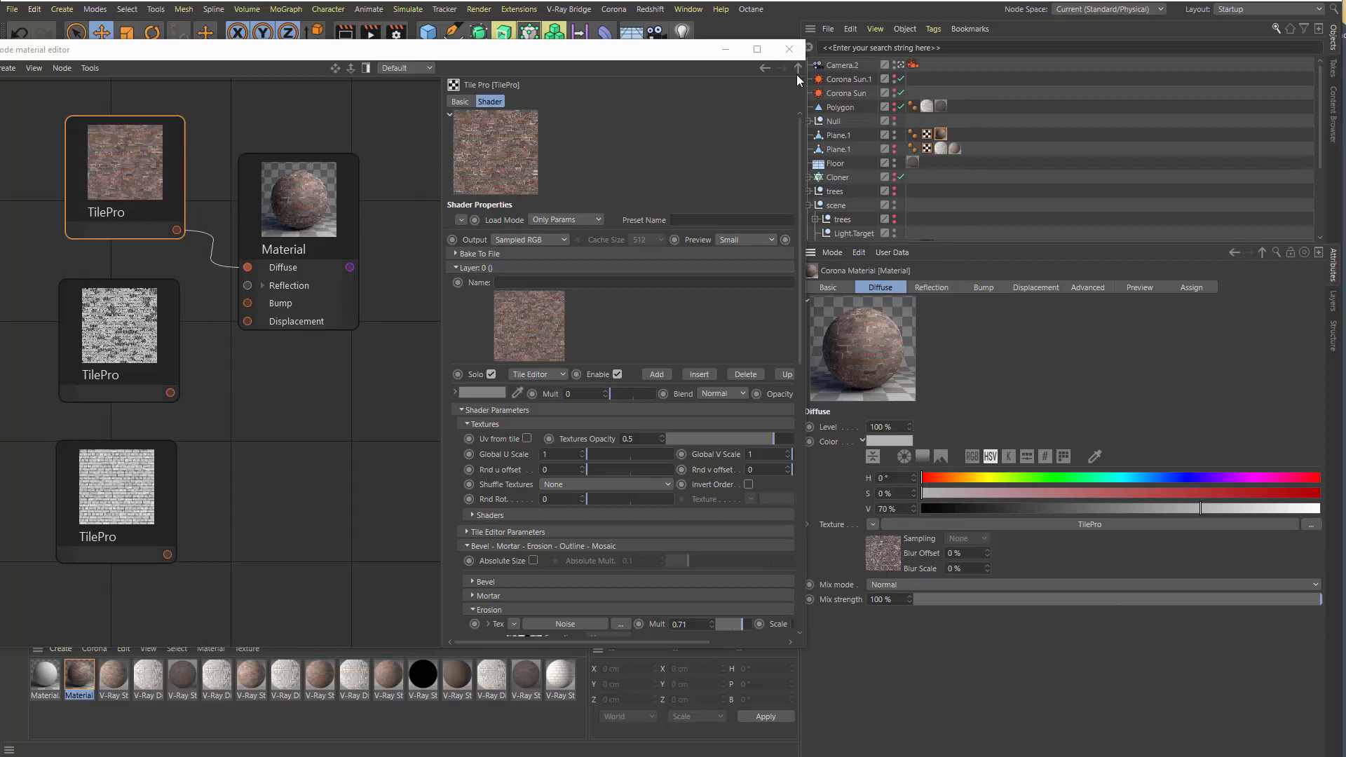
# Close the node editor, open the diffuse TilePro shader's settings with Layer 0 expanded, and enlarge the attributes area
pyautogui.click(789, 49)
pyautogui.click(883, 557)
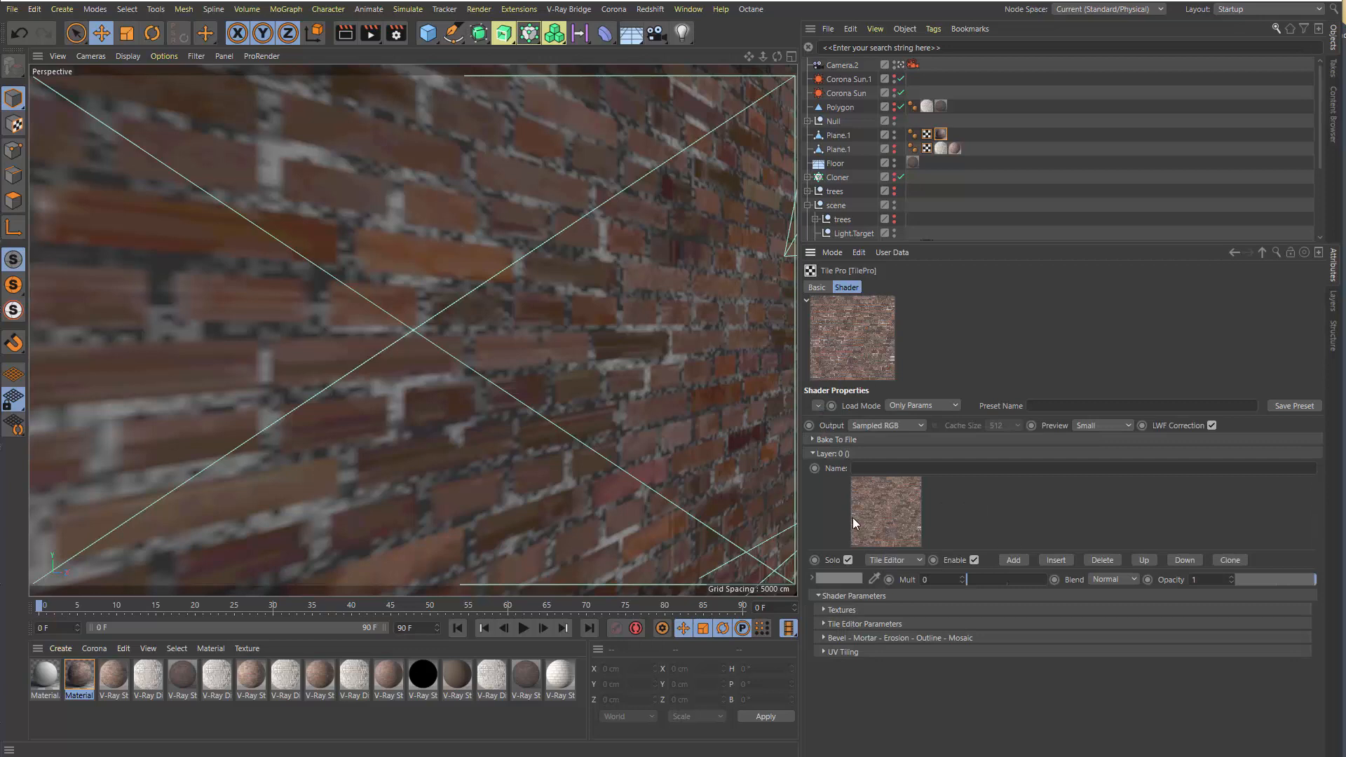
pyautogui.click(839, 454)
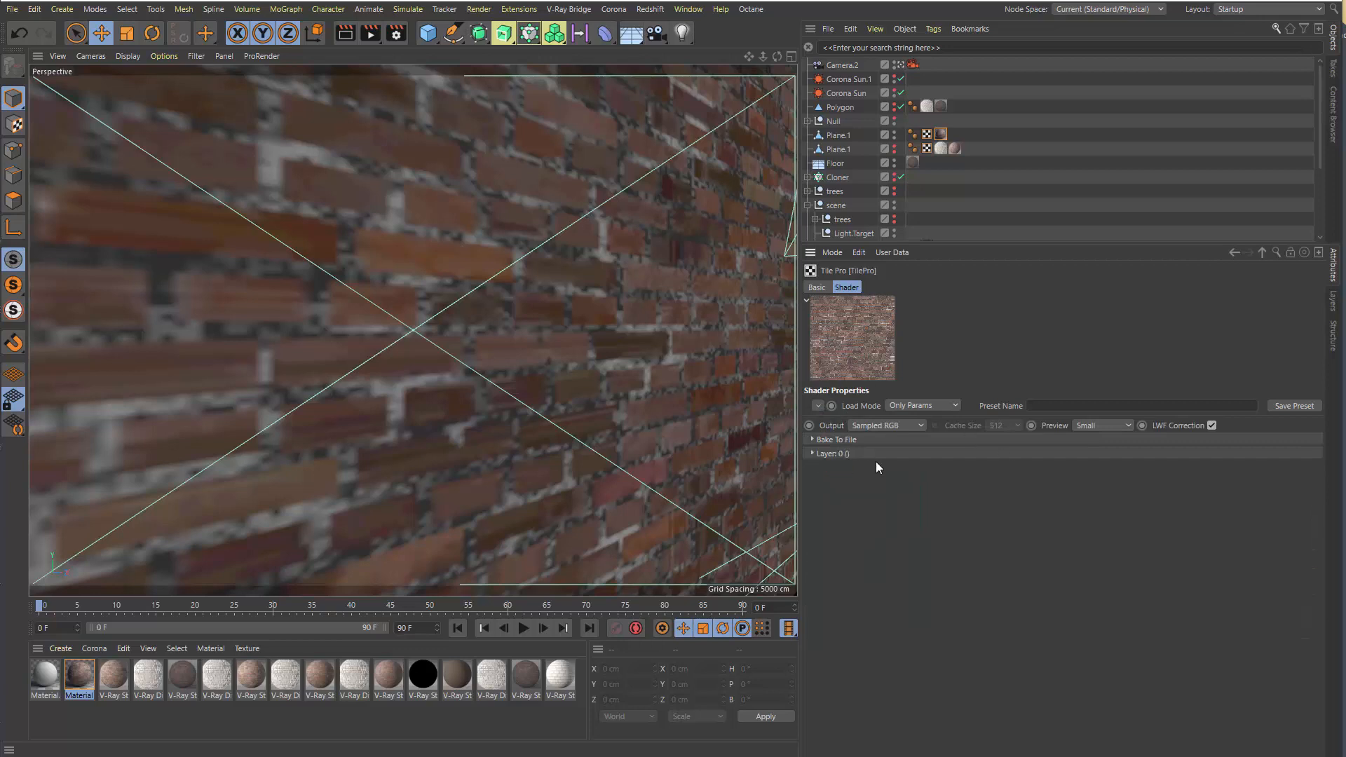
pyautogui.click(831, 454)
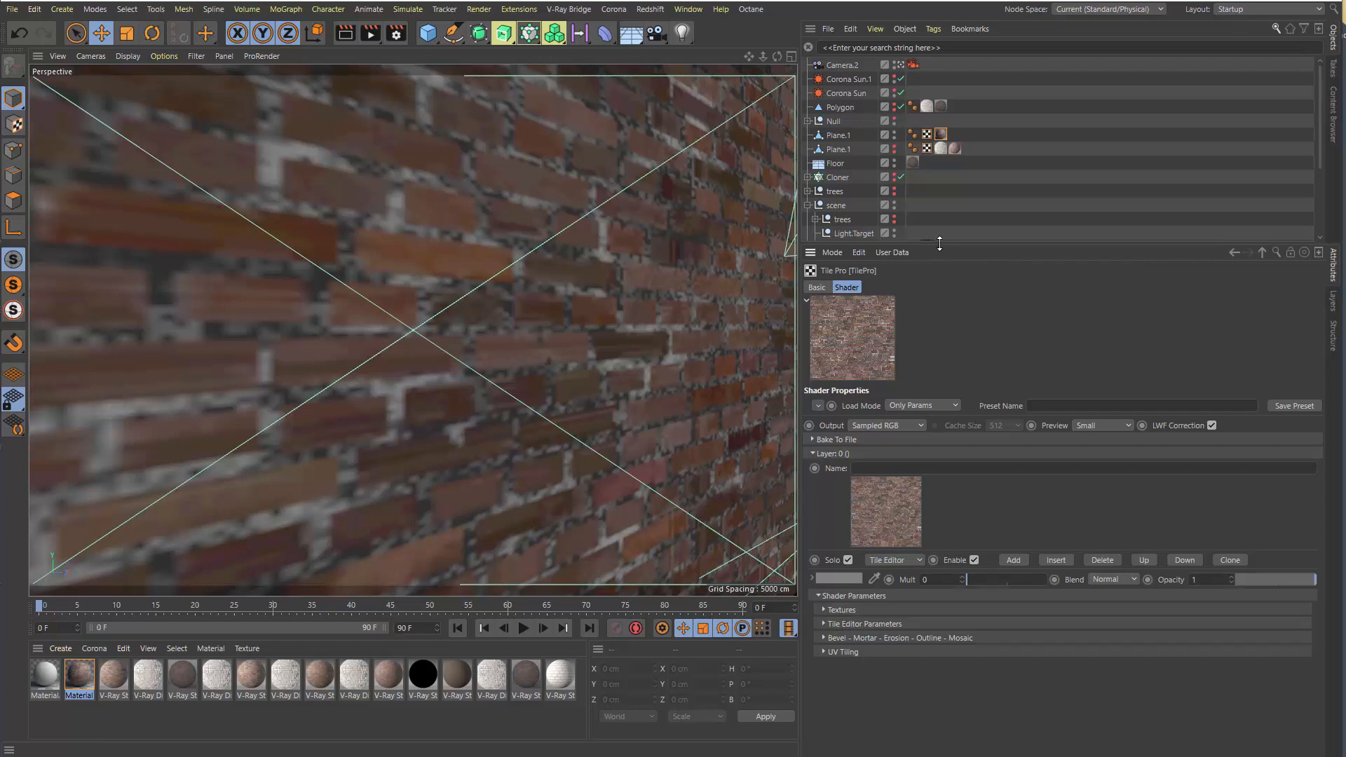
pyautogui.moveTo(942, 245); pyautogui.dragTo(939, 112)
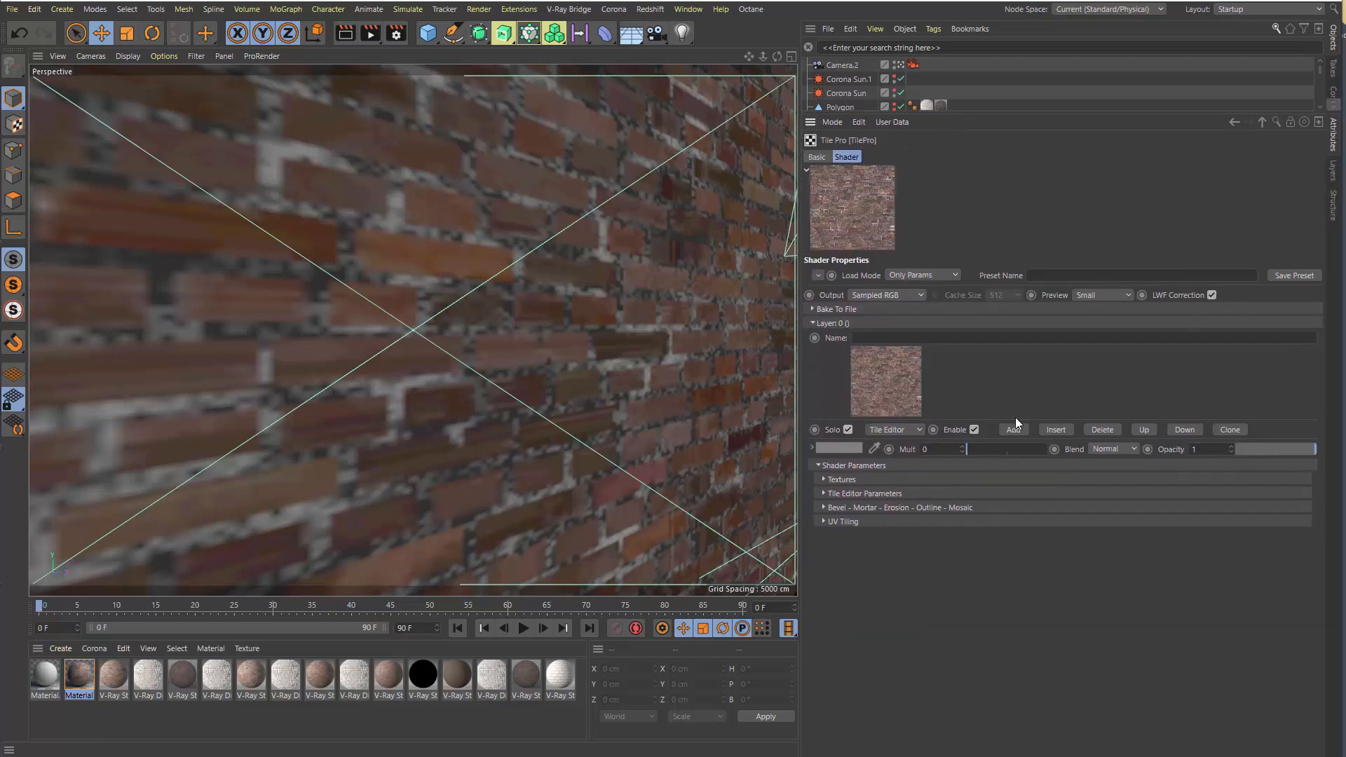
# Open the Tile Editor for Layer 0 of the TilePro shader and move its window over the viewport
pyautogui.click(882, 398)
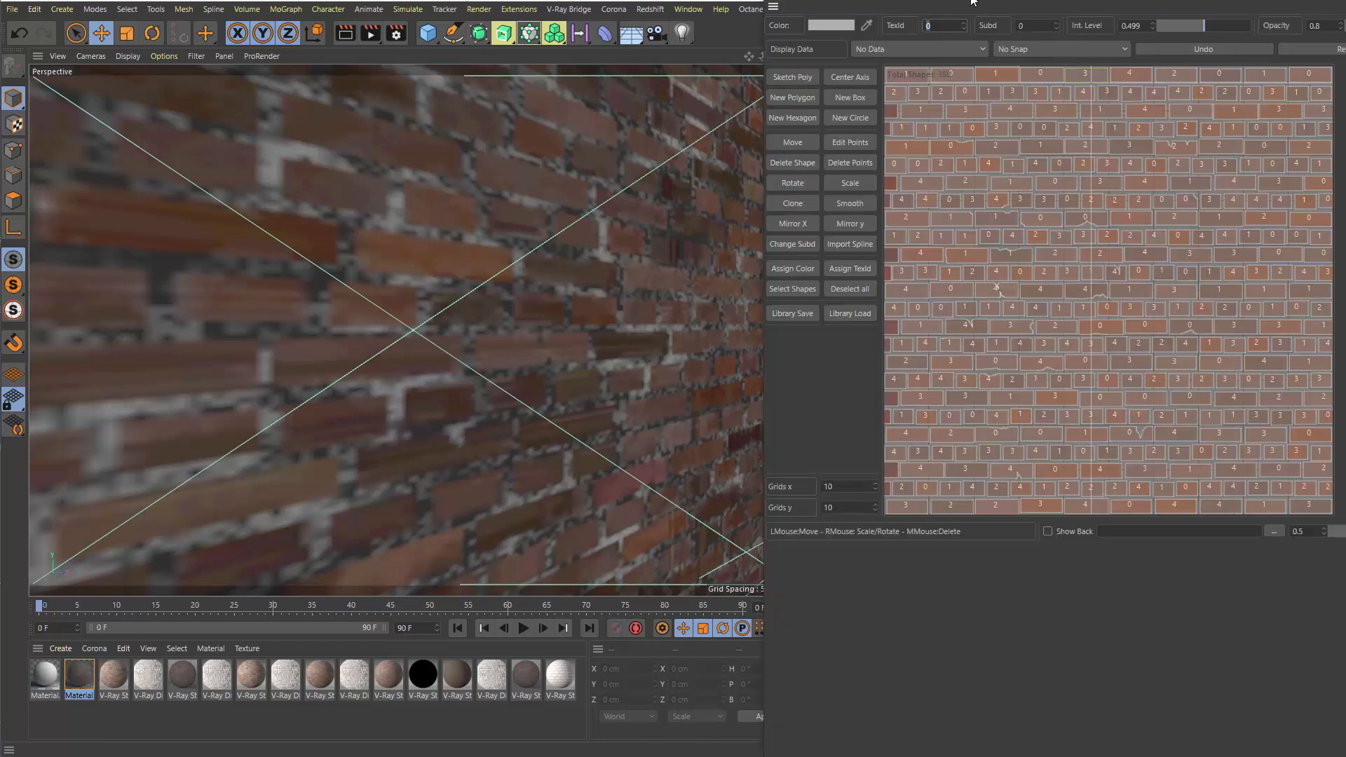
pyautogui.moveTo(972, 1); pyautogui.dragTo(422, 36)
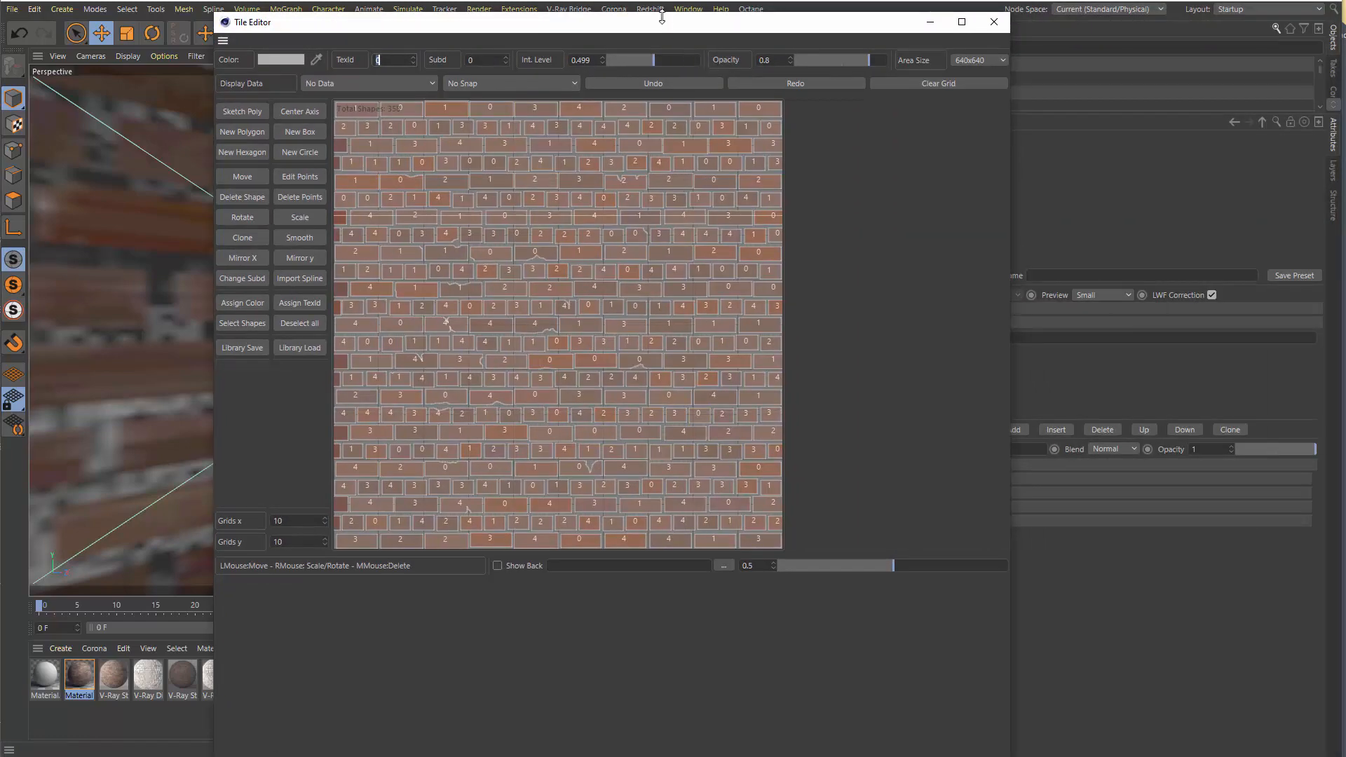
pyautogui.moveTo(661, 16); pyautogui.dragTo(532, 26)
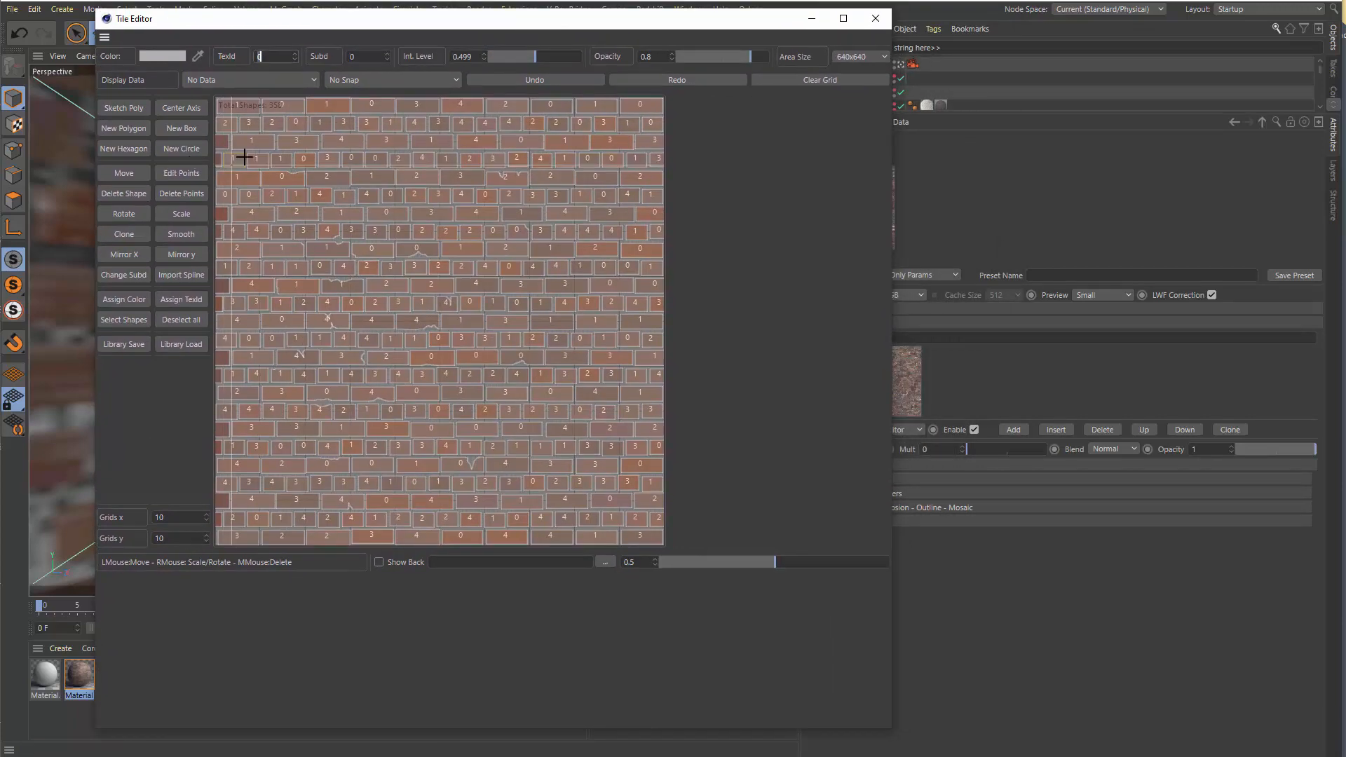
# Examine the individual brick shapes and their texture IDs up close in the tile layout
pyautogui.scroll(8, 300, 223)
pyautogui.click(225, 173)
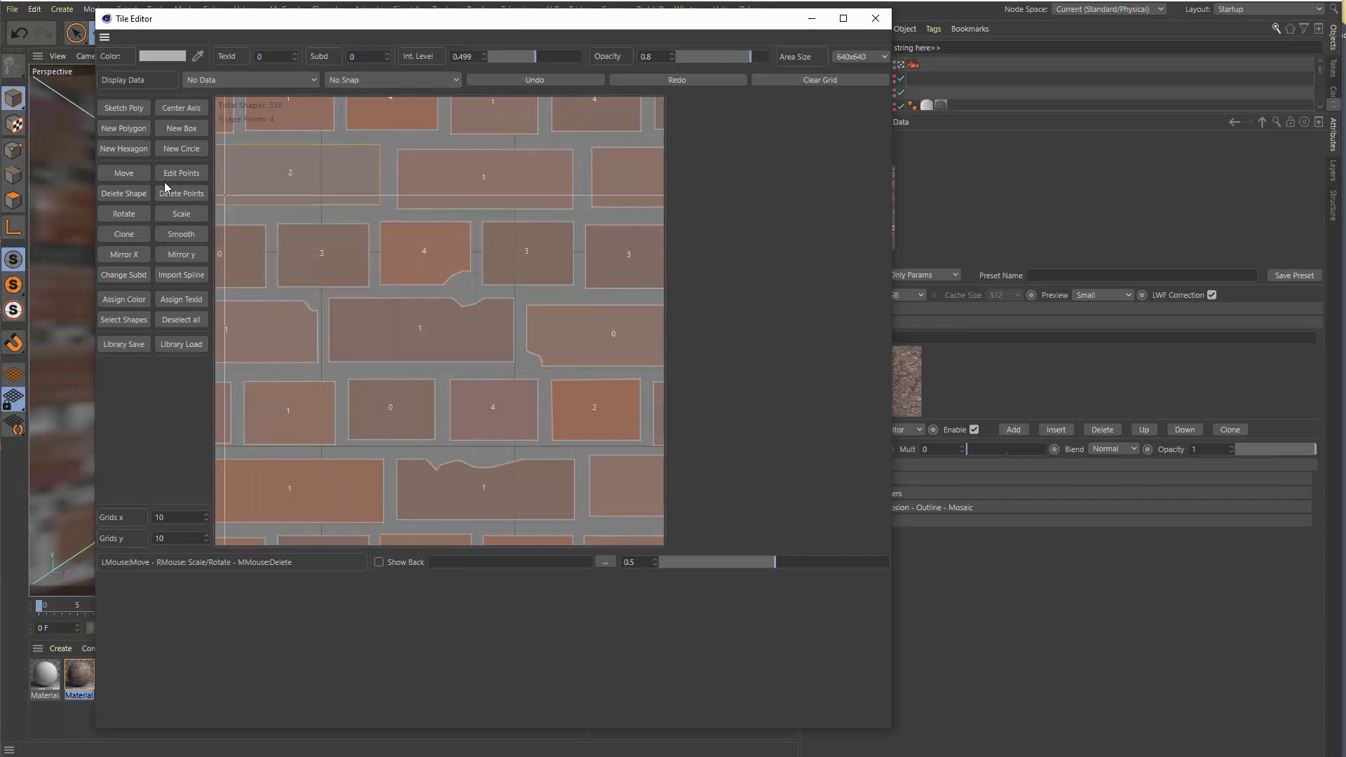
pyautogui.click(422, 319)
pyautogui.scroll(-1, 423, 320)
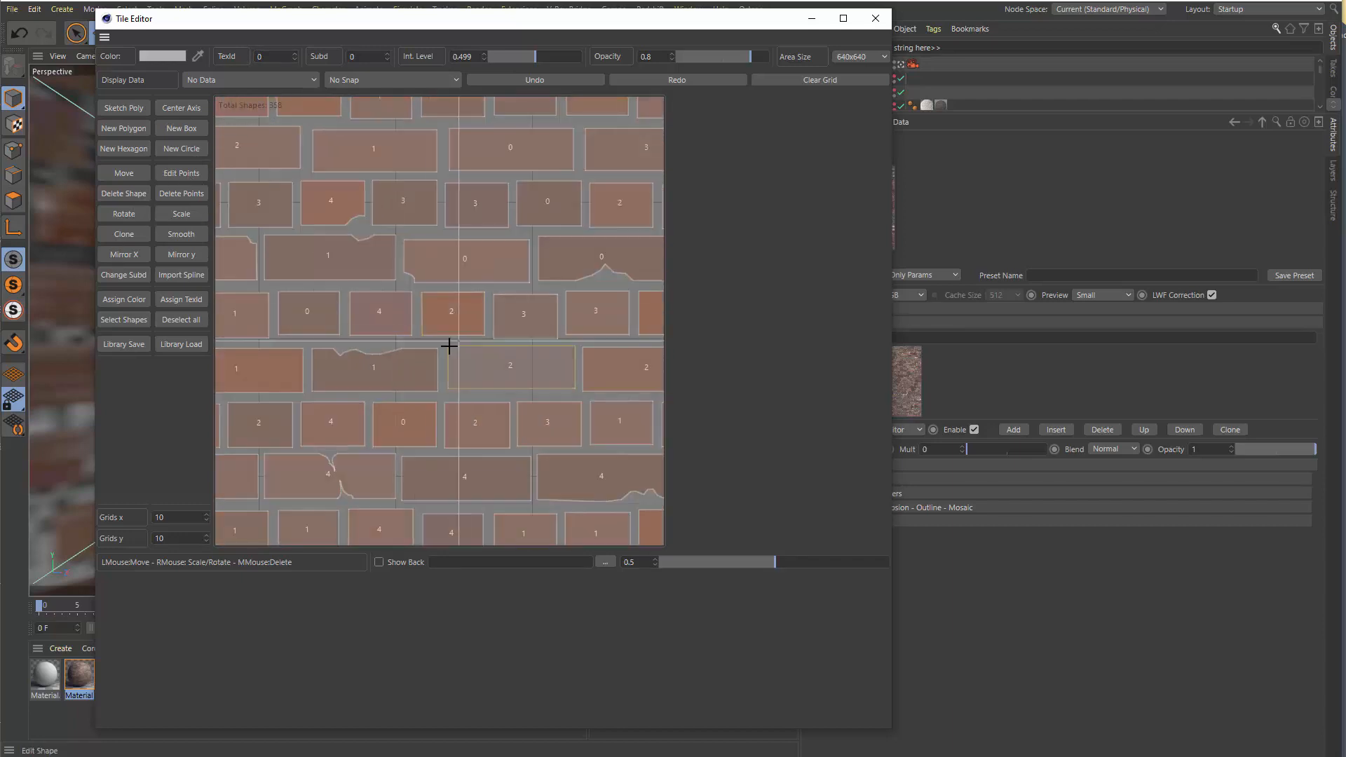
pyautogui.scroll(1, 234, 255)
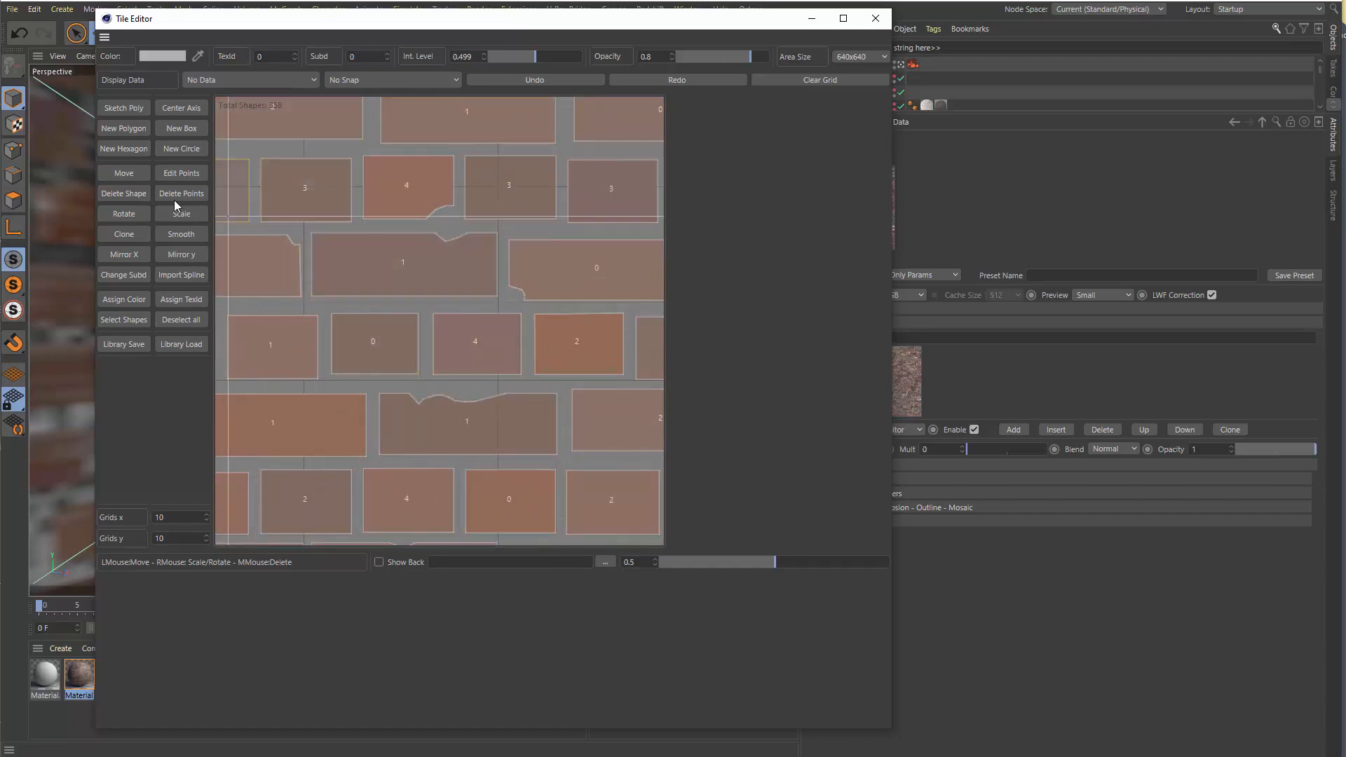
# Show the editable points of the individual brick shapes, leave point editing, and view the entire tile layout
pyautogui.click(181, 173)
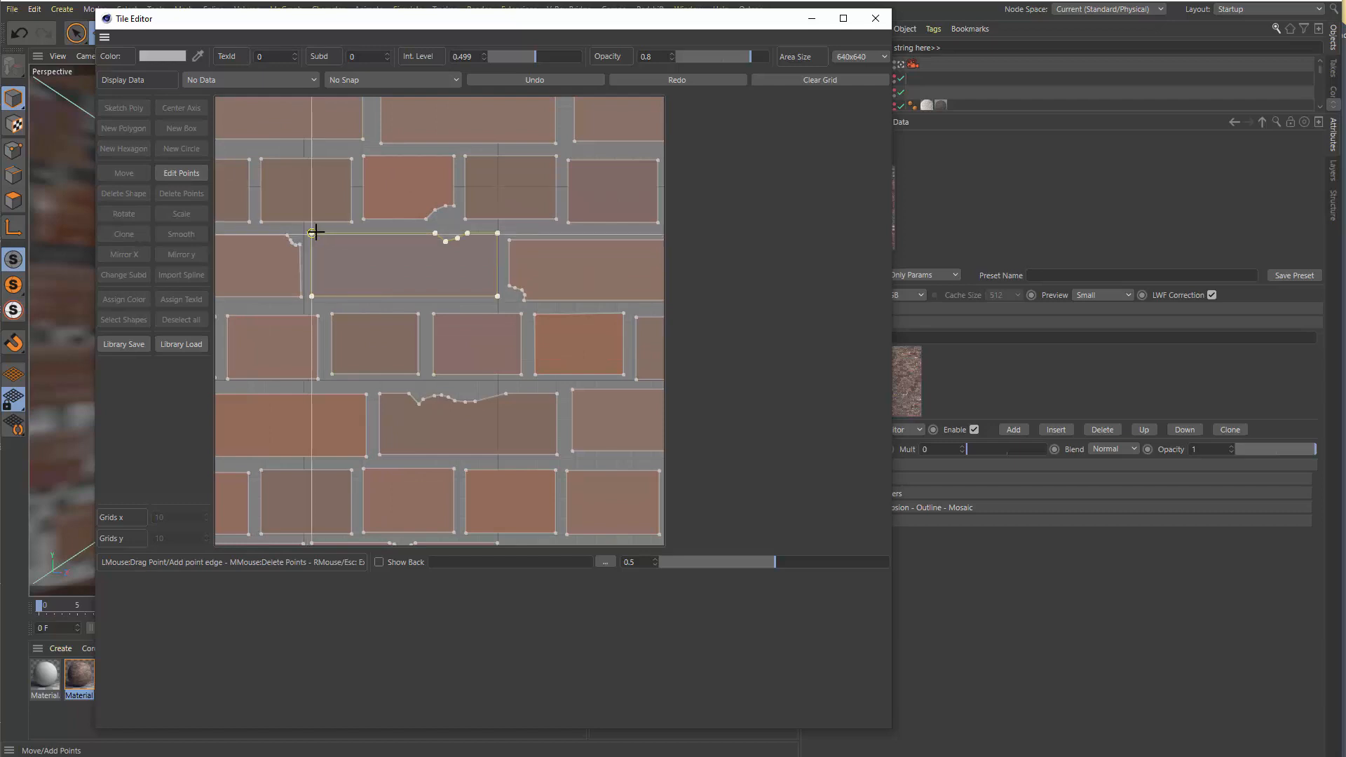
pyautogui.moveTo(312, 236)
pyautogui.mouseDown()
pyautogui.moveTo(339, 246)
pyautogui.moveTo(312, 233)
pyautogui.mouseUp()
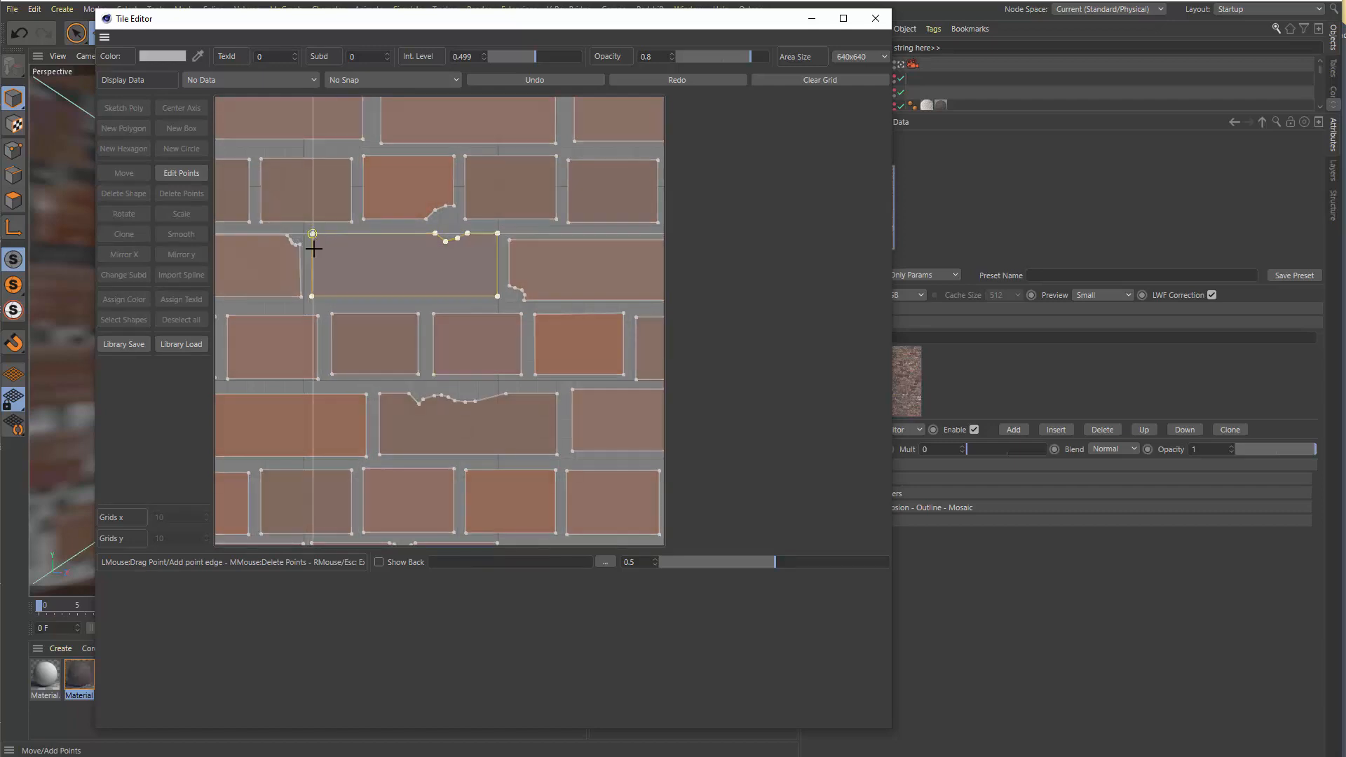
pyautogui.click(193, 174)
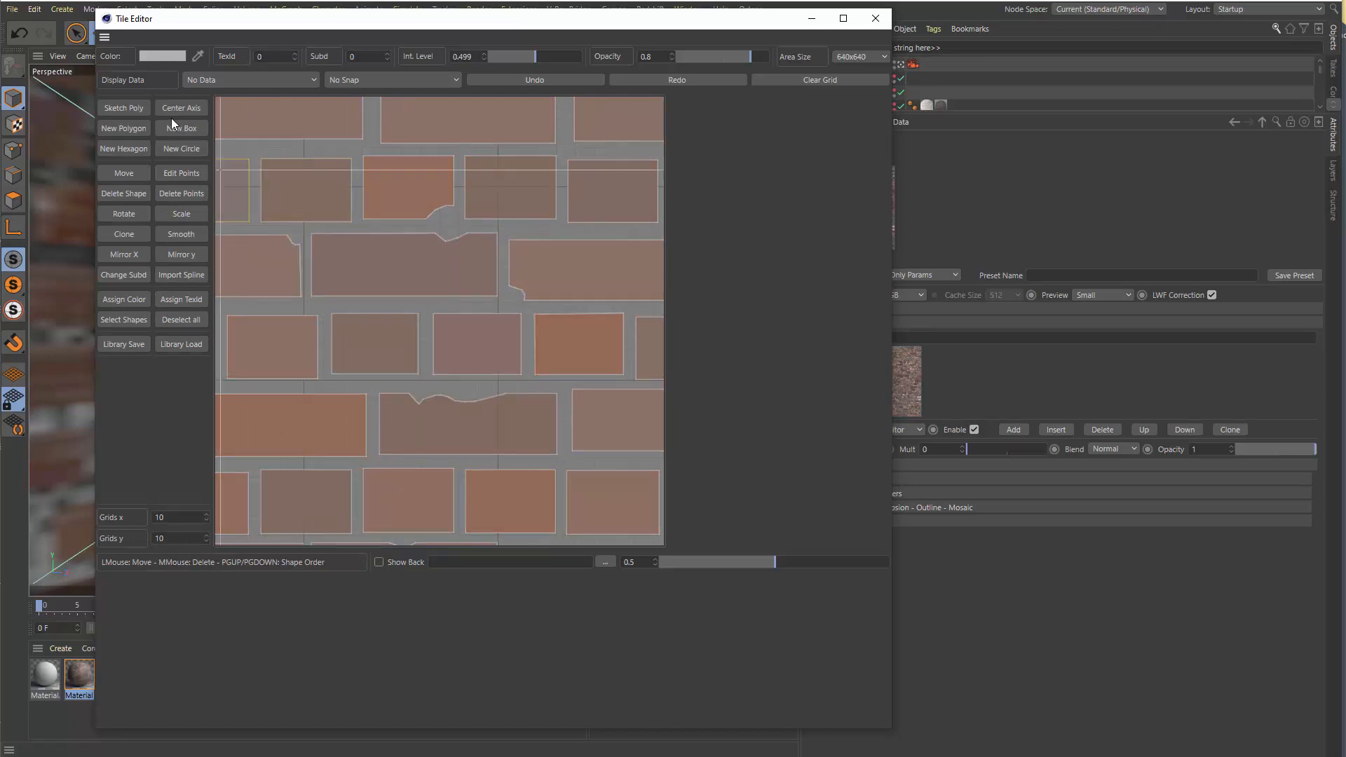
pyautogui.scroll(-5, 491, 419)
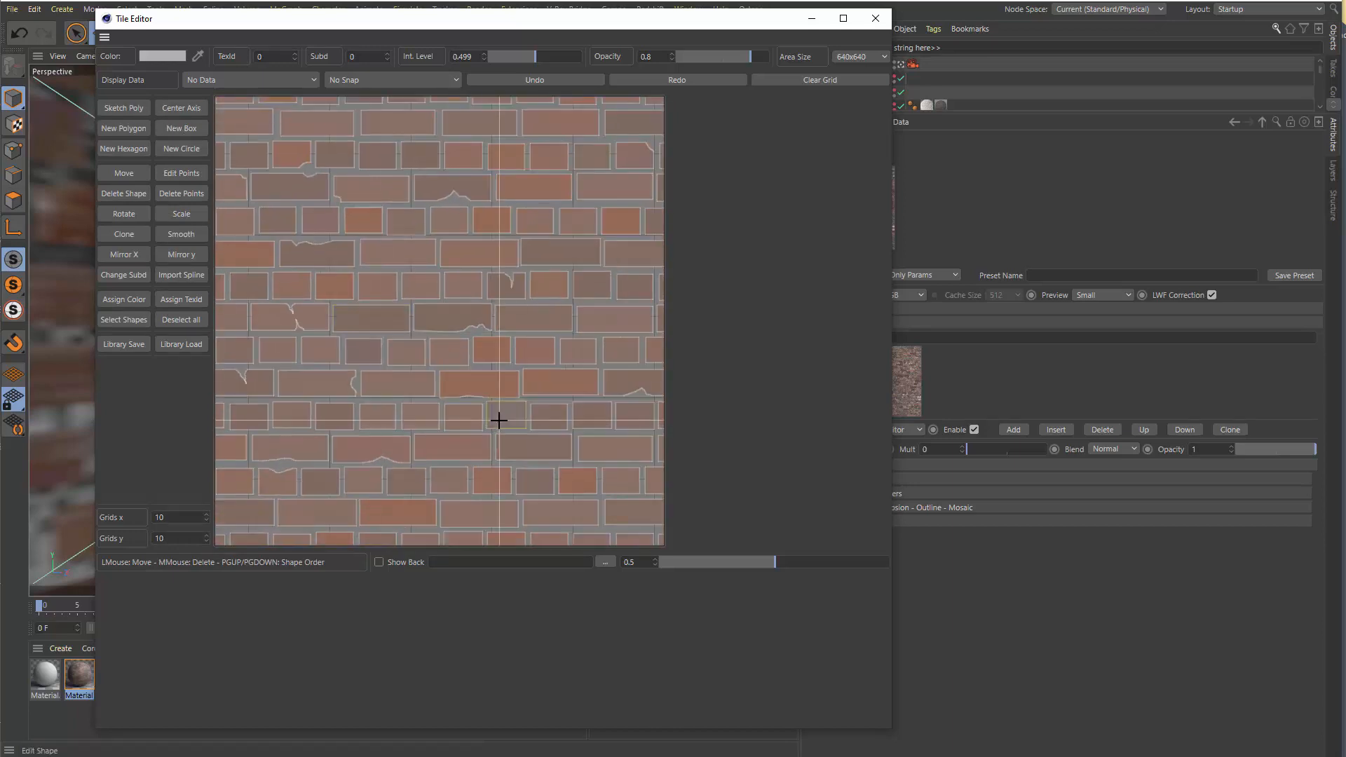
pyautogui.scroll(-3, 499, 419)
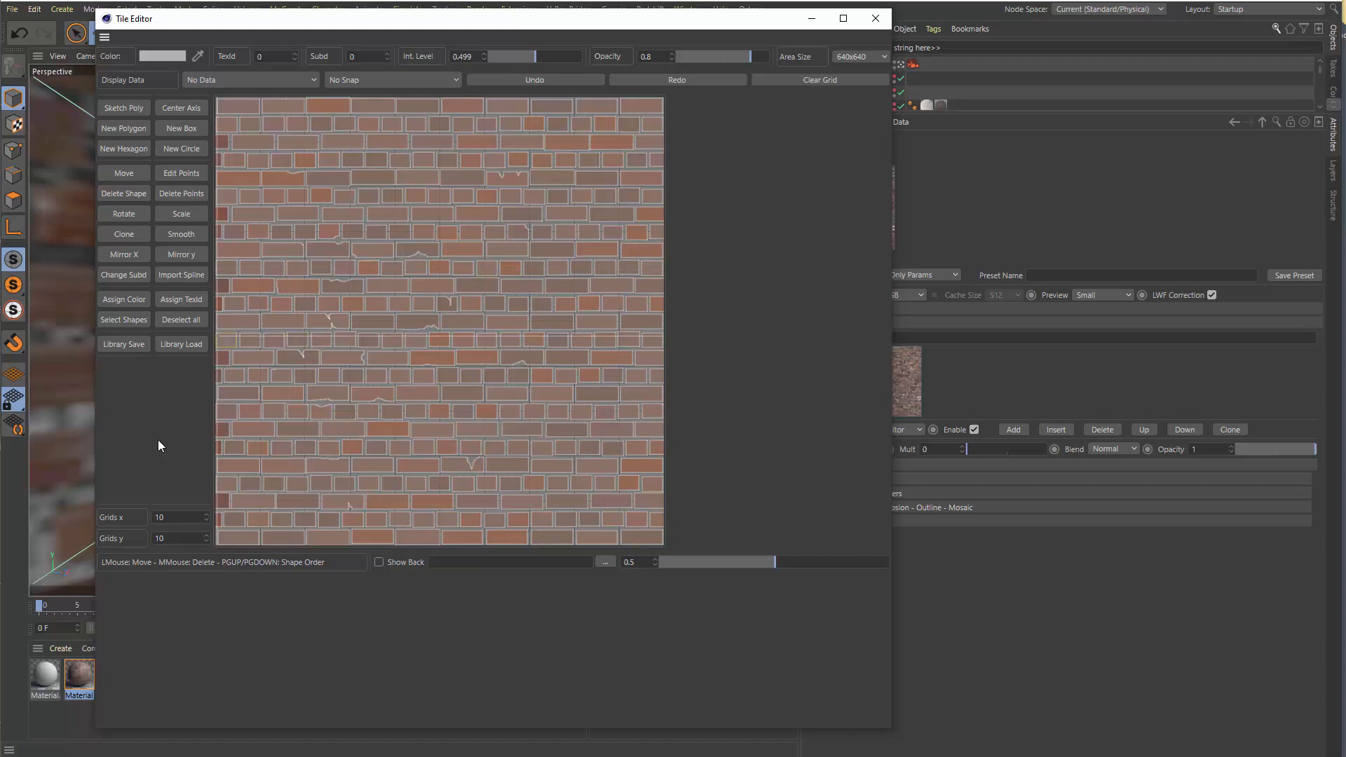
# Pick a saturated red as the colour and assign it to two individual bricks in the tile layout
pyautogui.click(124, 302)
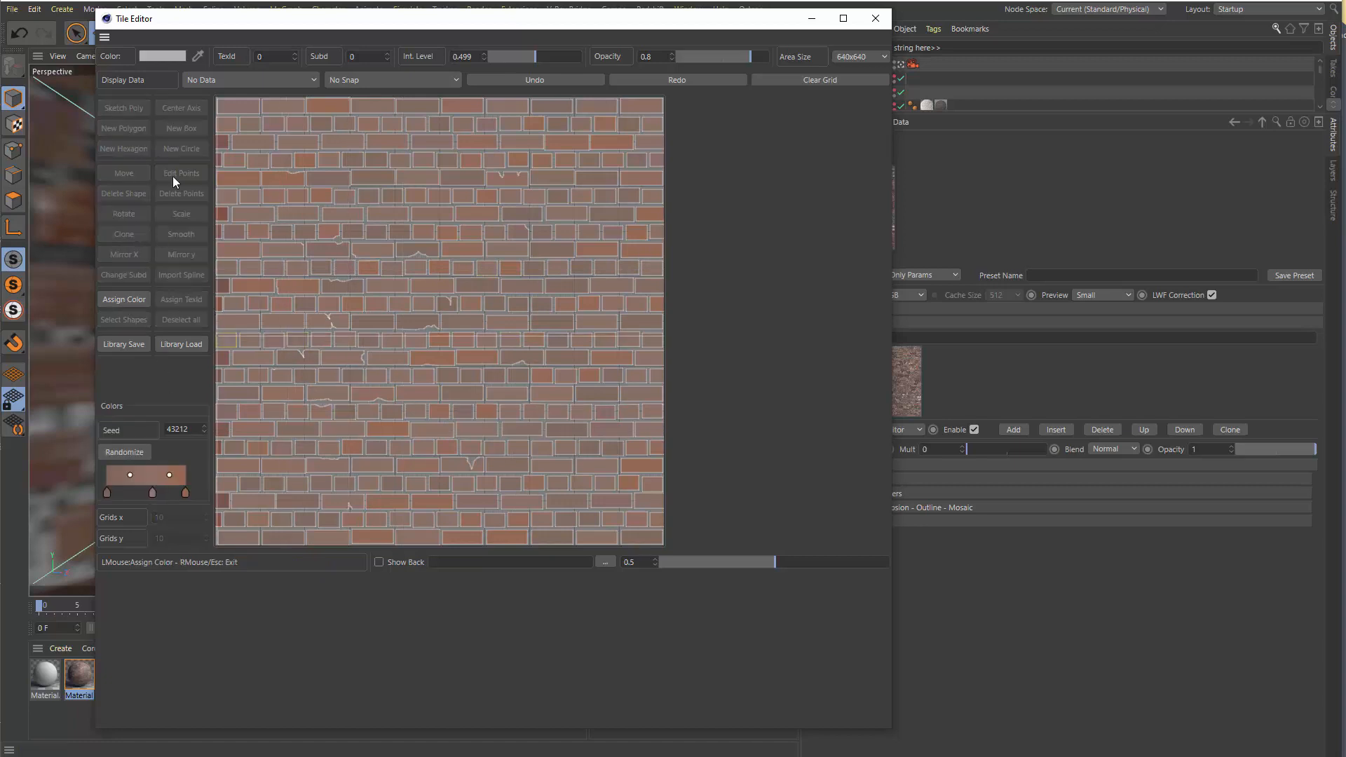
pyautogui.click(155, 54)
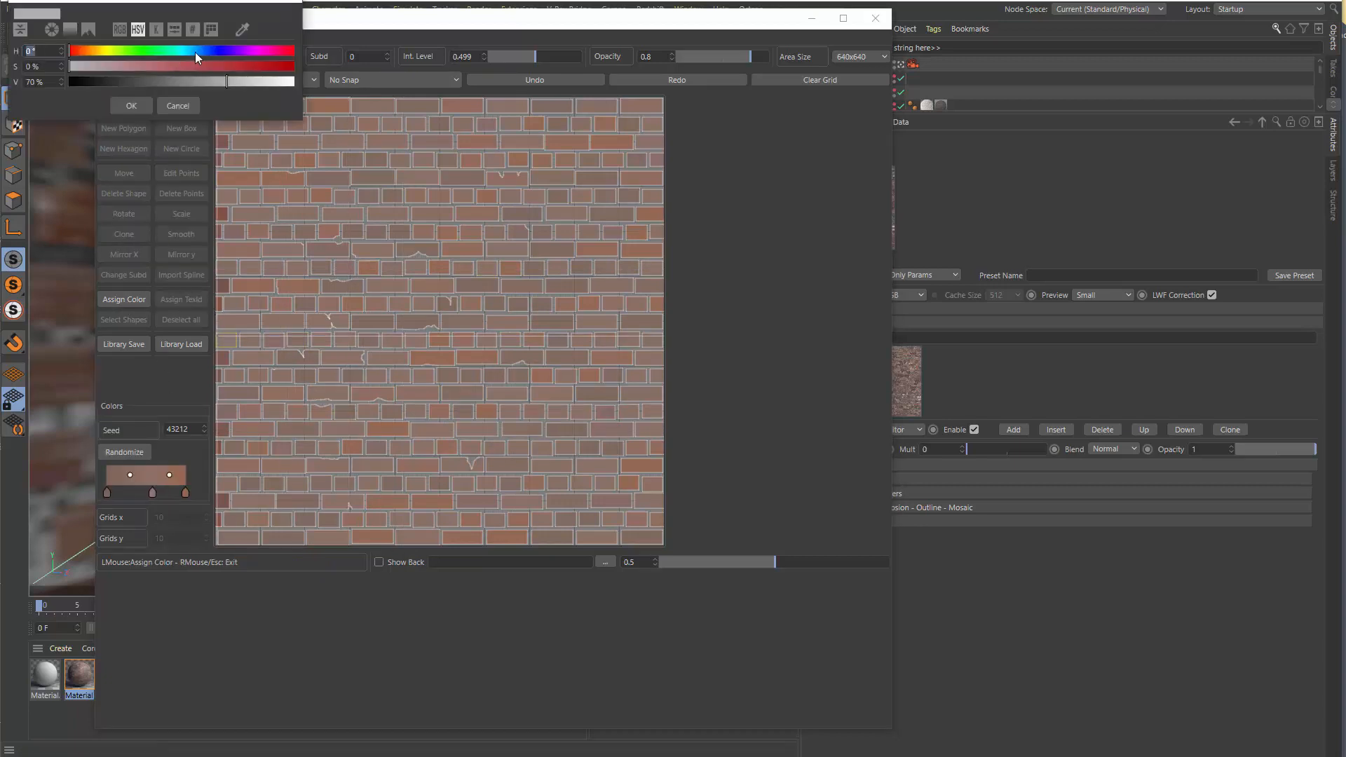
pyautogui.click(267, 66)
pyautogui.click(131, 105)
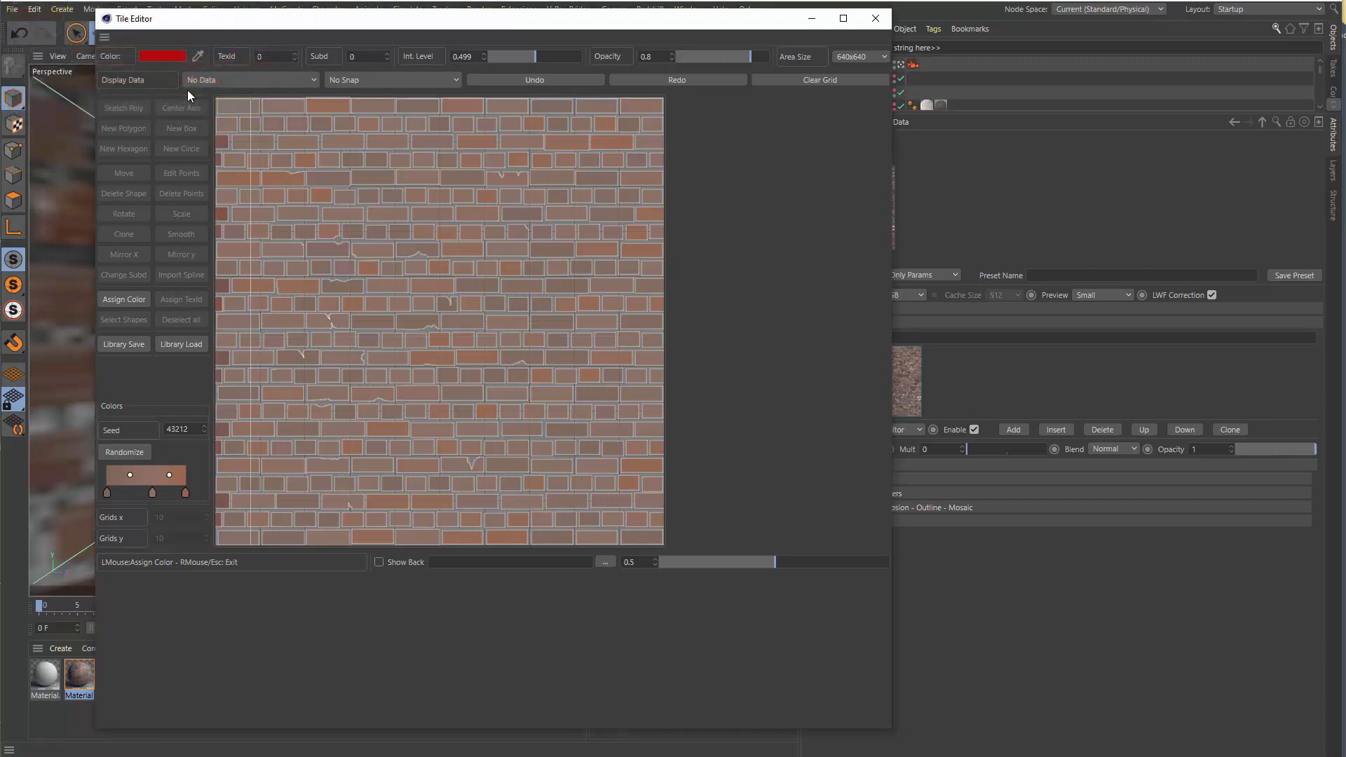
pyautogui.click(328, 248)
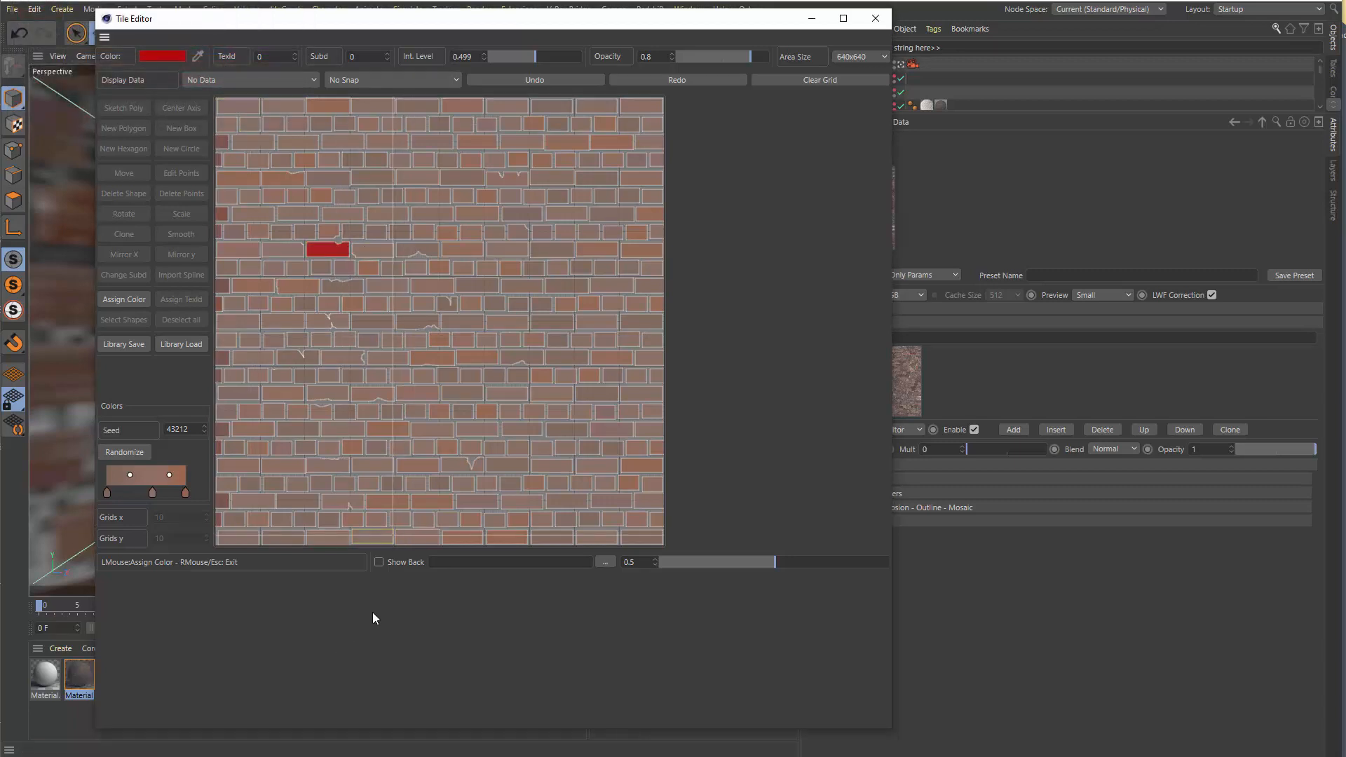
pyautogui.click(400, 376)
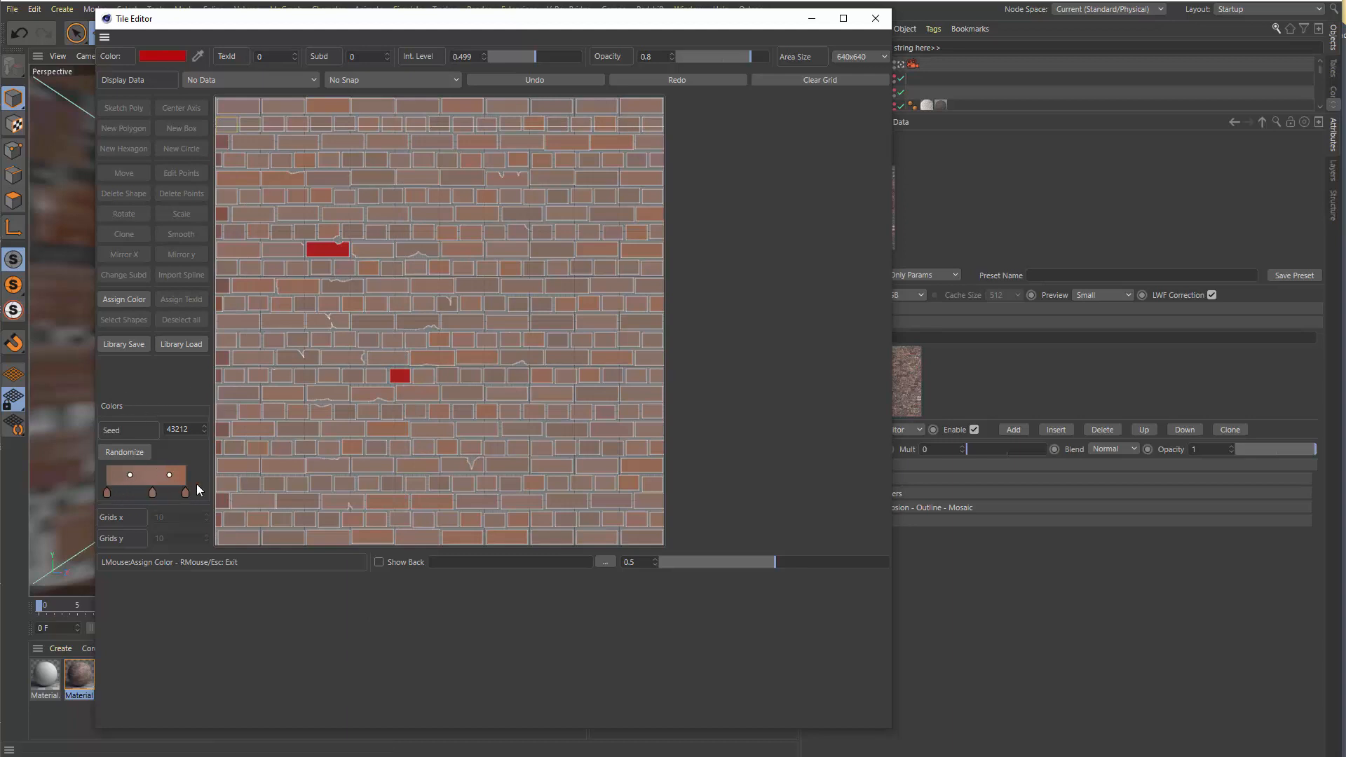
# Randomize the brick colours from the gradient, try seed 43210, return to seed 43212, and leave colour assignment
pyautogui.click(142, 452)
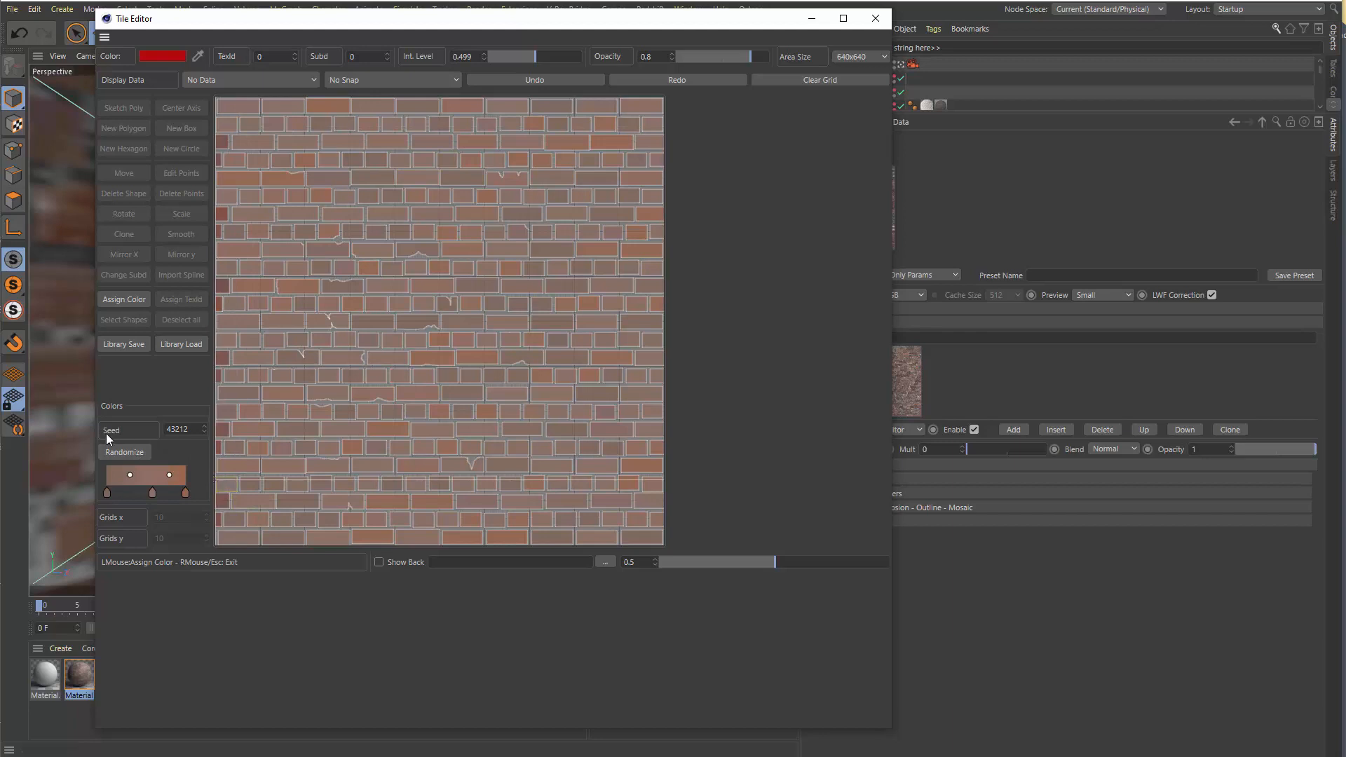
pyautogui.click(207, 430)
pyautogui.click(207, 430)
pyautogui.click(204, 426)
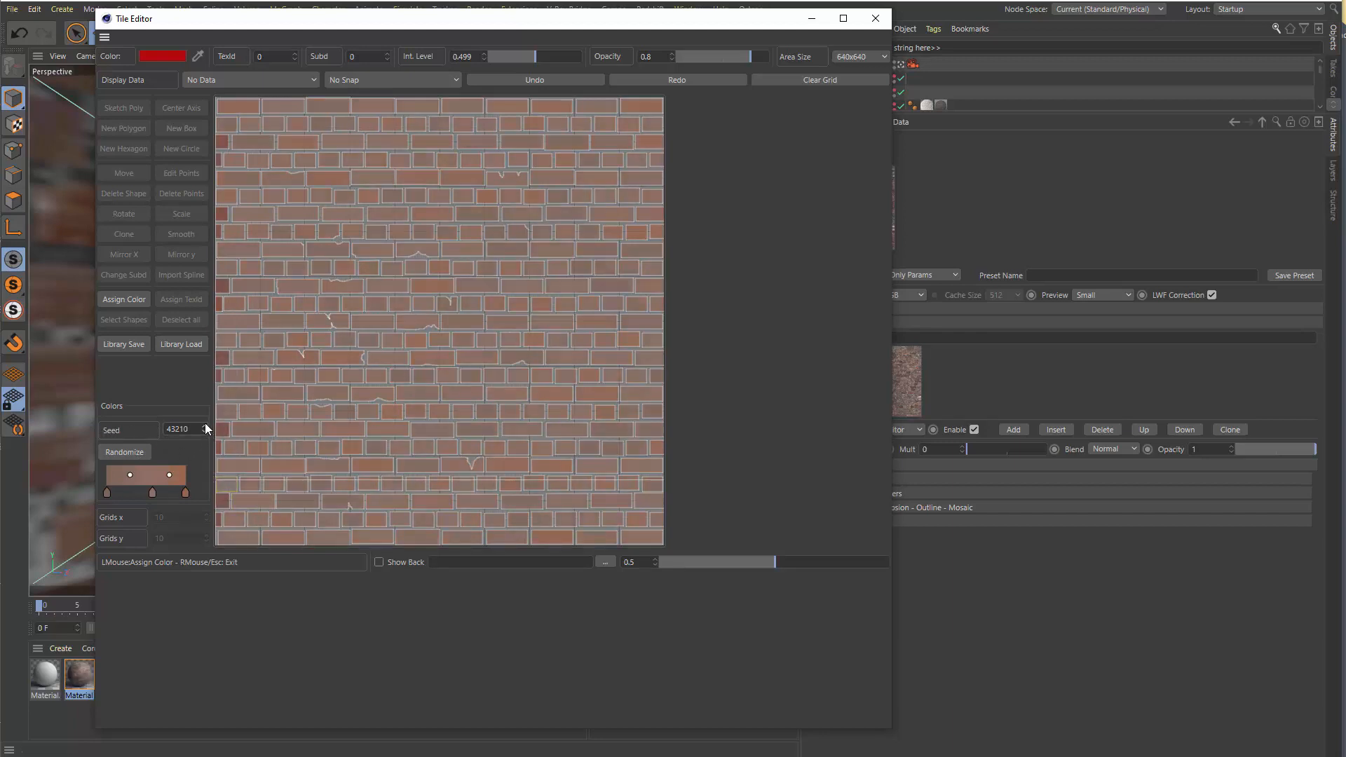
pyautogui.click(204, 426)
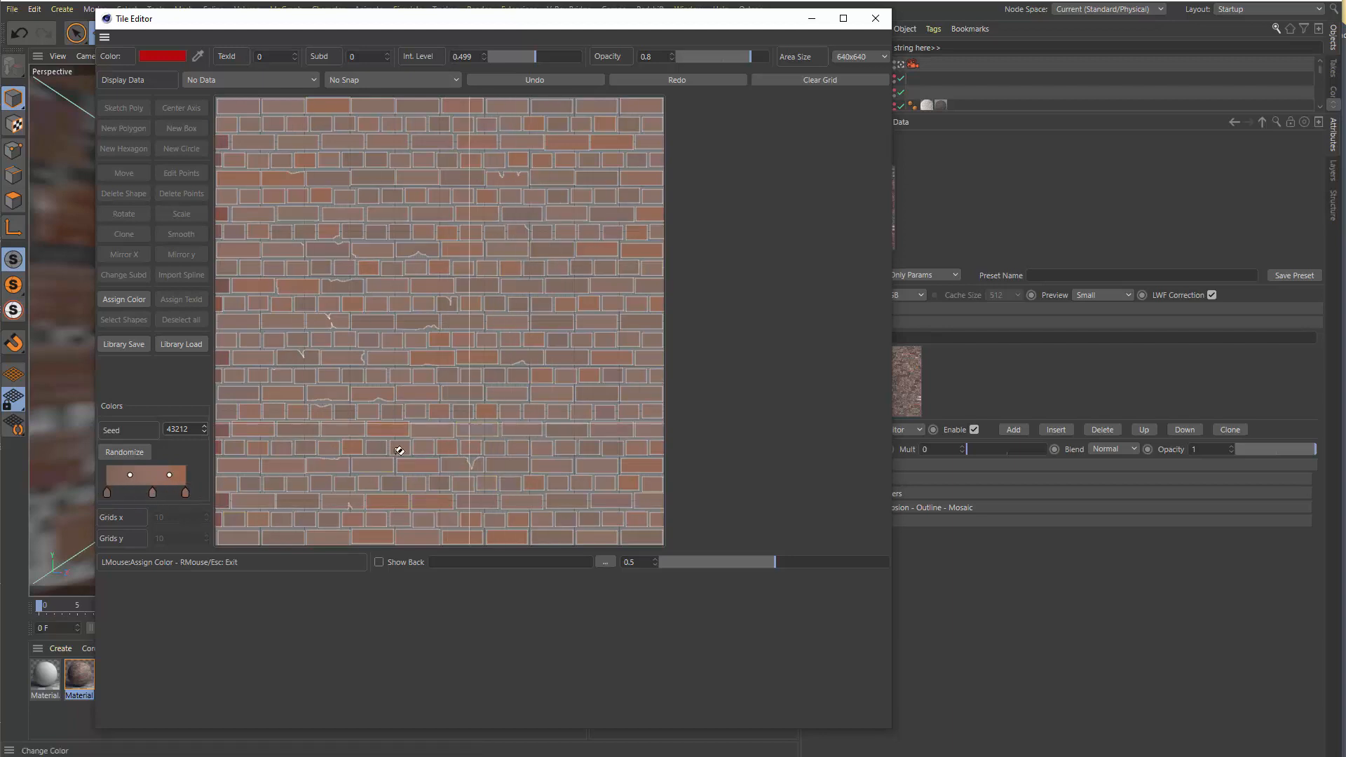
pyautogui.click(128, 300)
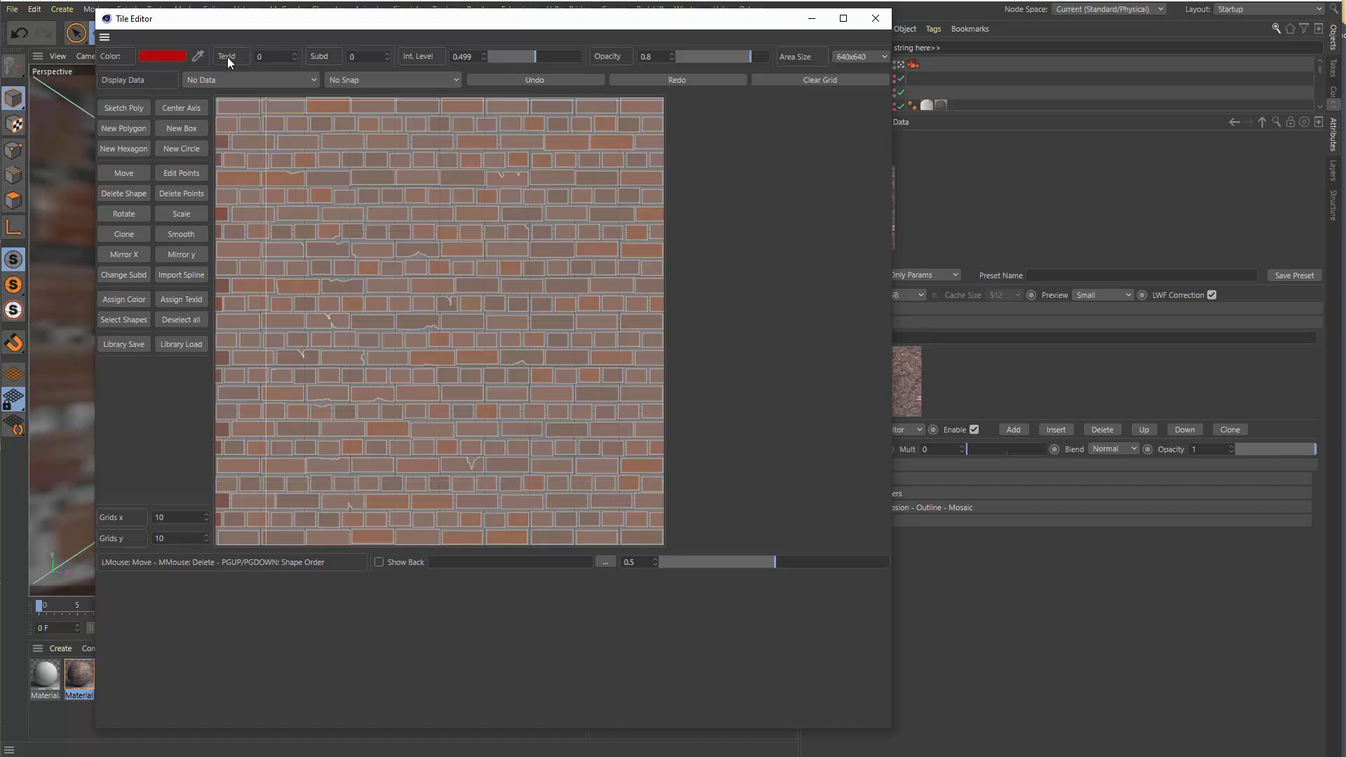
# Set the TexId value to 3 and display the Text ID data on the bricks
pyautogui.click(271, 55)
pyautogui.moveTo(272, 54); pyautogui.dragTo(243, 57)
pyautogui.write('3')
pyautogui.click(229, 78)
pyautogui.click(214, 112)
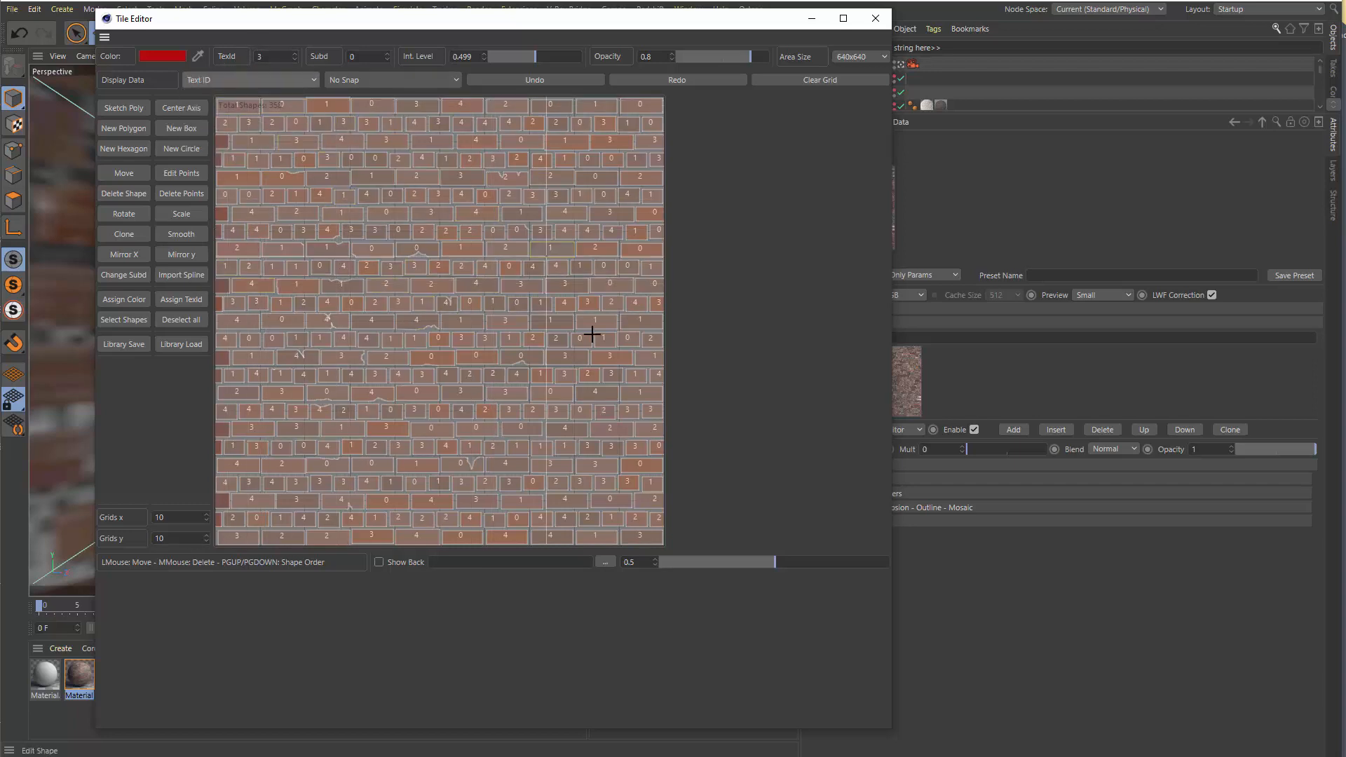
# Randomize the bricks' texture IDs over the range 0 to 4, and leave texture ID assignment
pyautogui.click(184, 300)
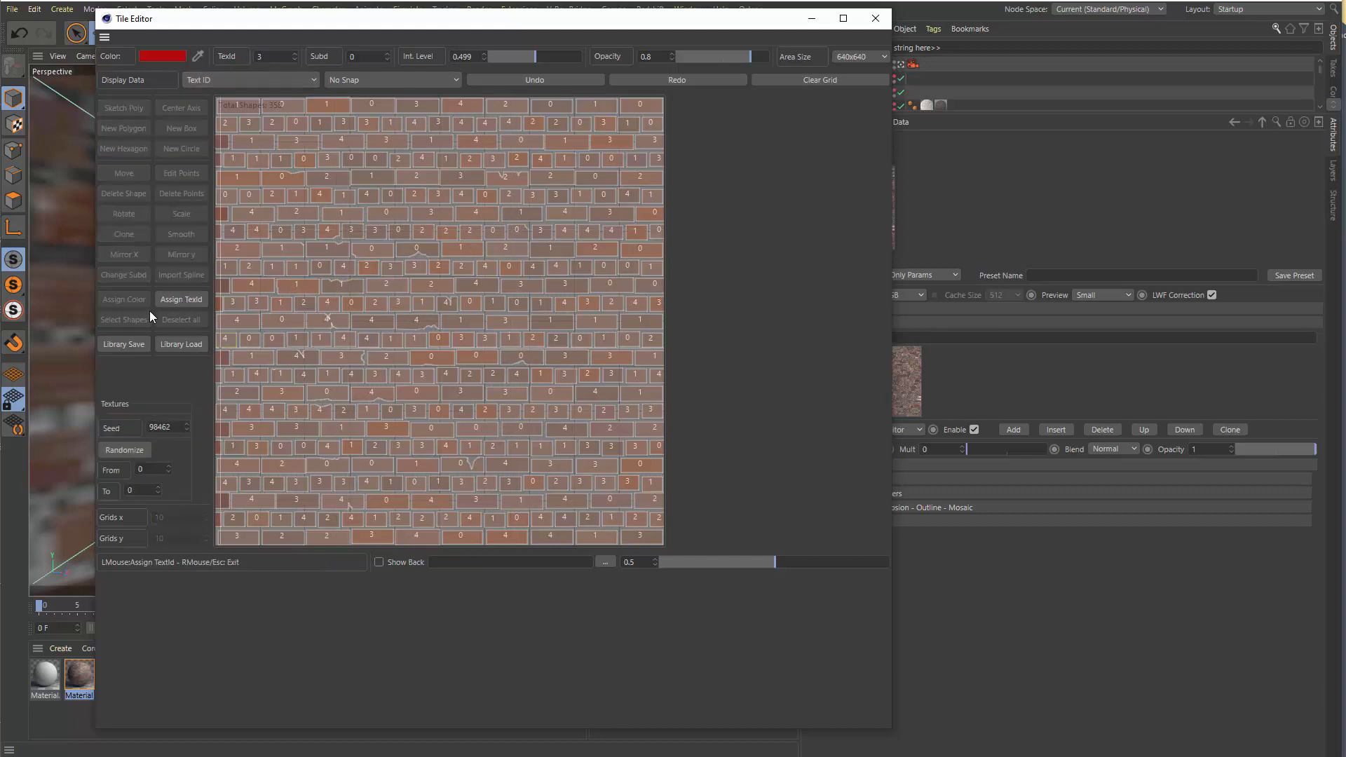
pyautogui.click(160, 487)
pyautogui.click(160, 487)
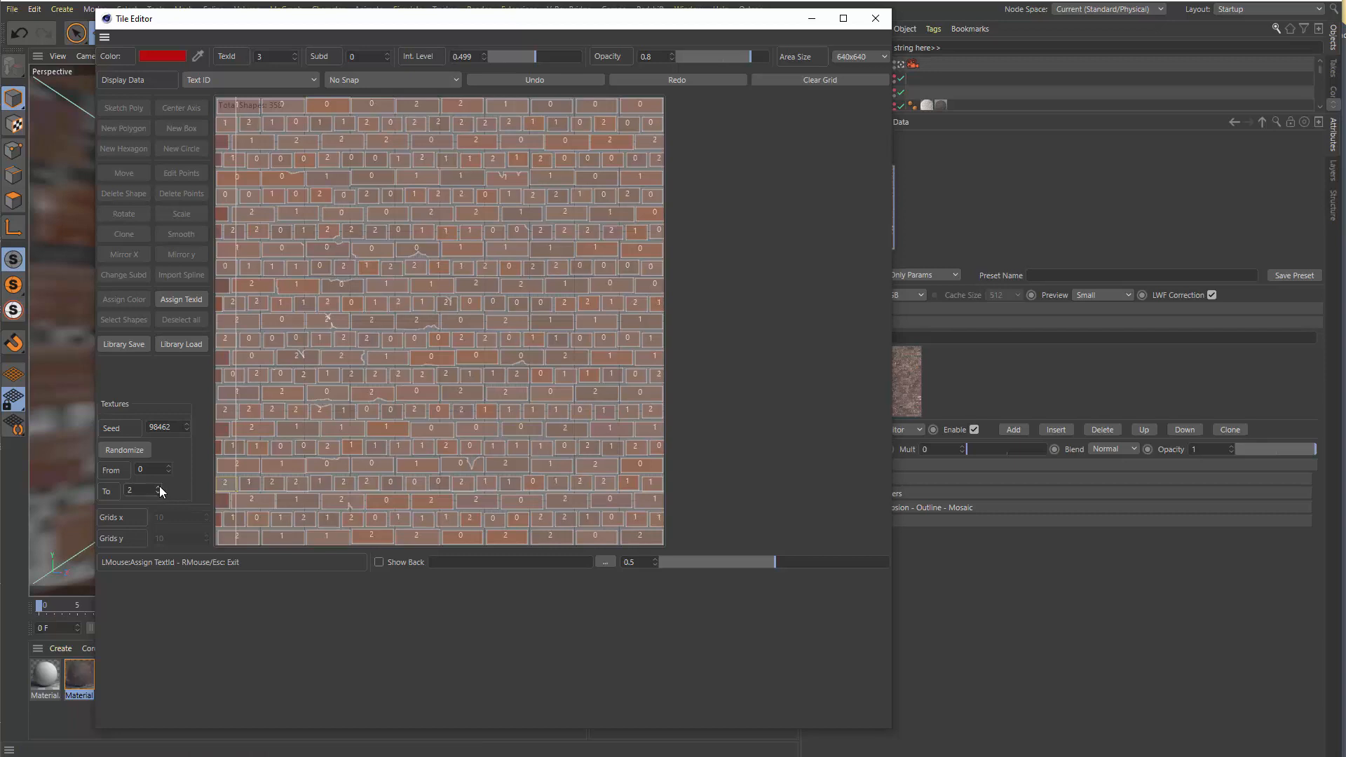
pyautogui.click(160, 487)
pyautogui.click(160, 487)
pyautogui.click(125, 451)
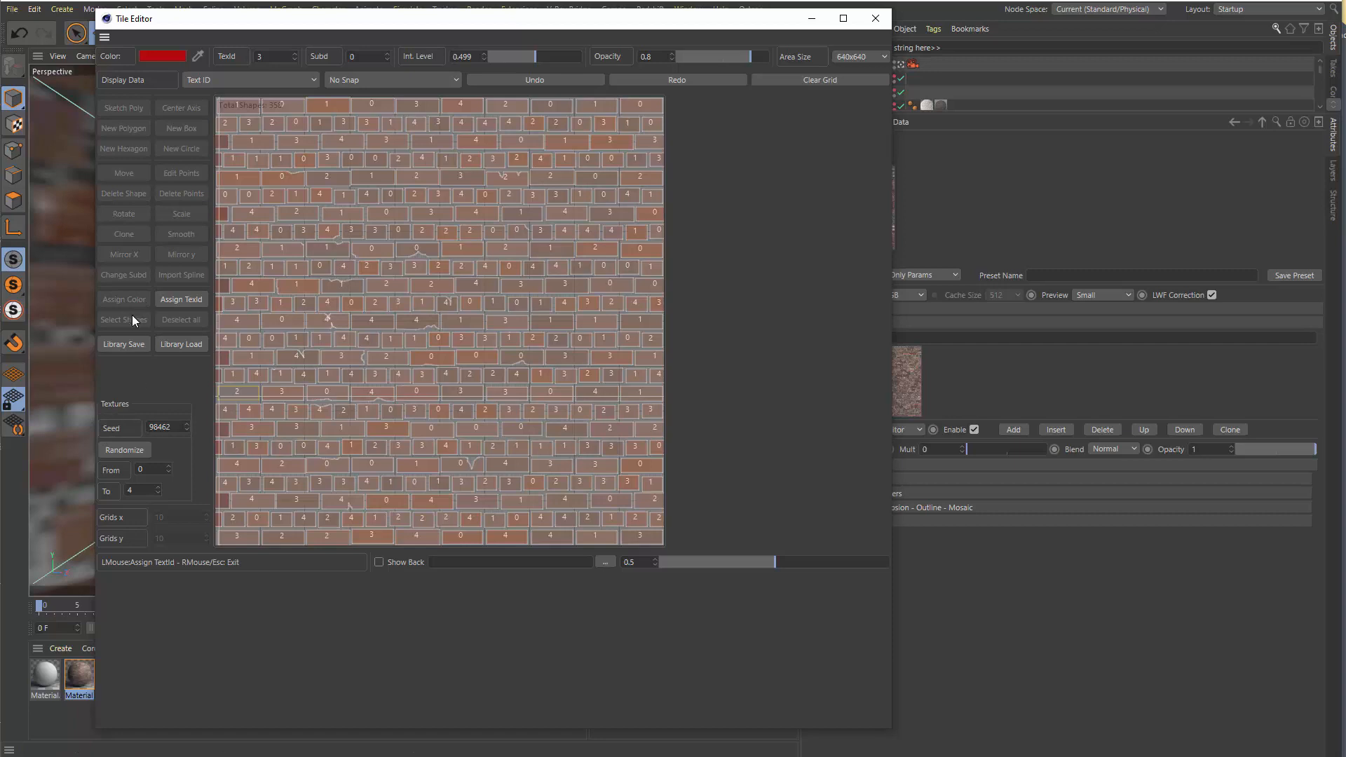
pyautogui.click(185, 299)
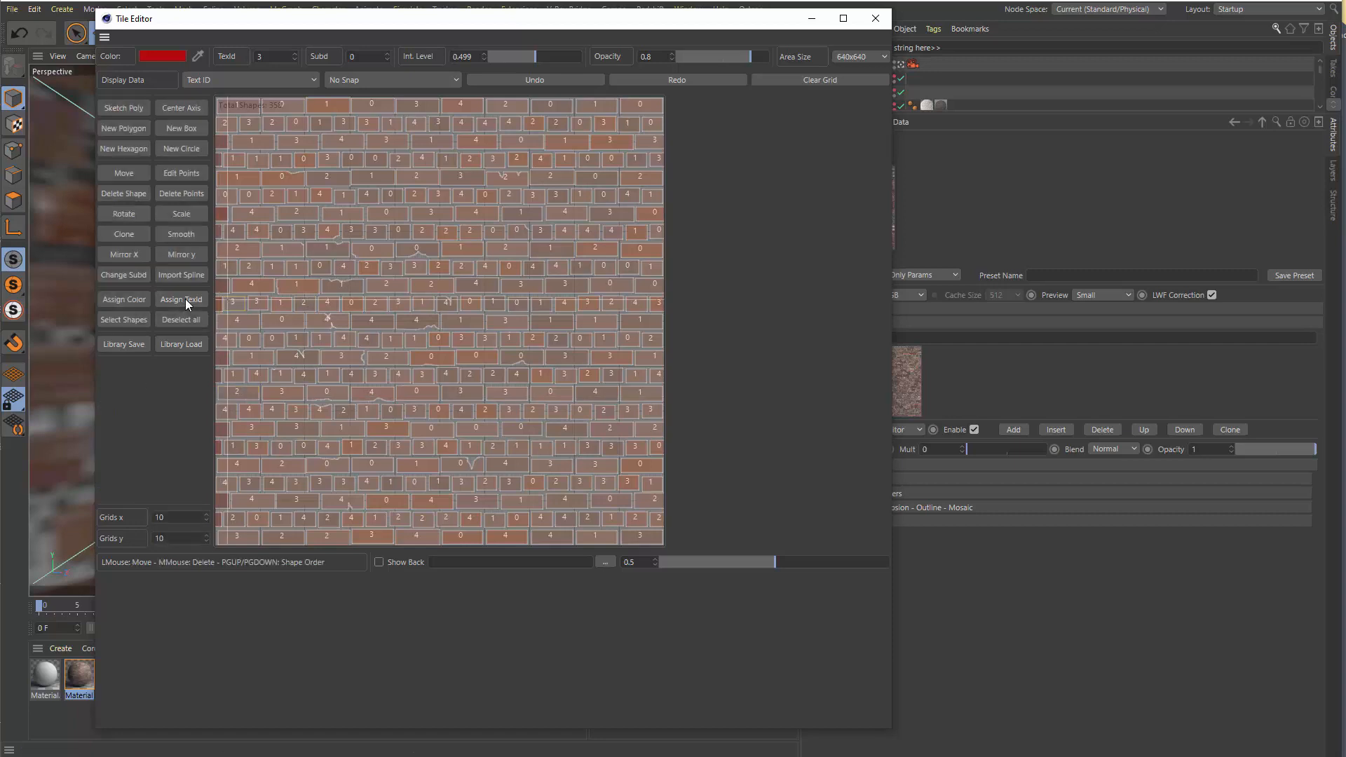
pyautogui.click(126, 302)
pyautogui.click(132, 300)
pyautogui.click(179, 300)
pyautogui.click(179, 300)
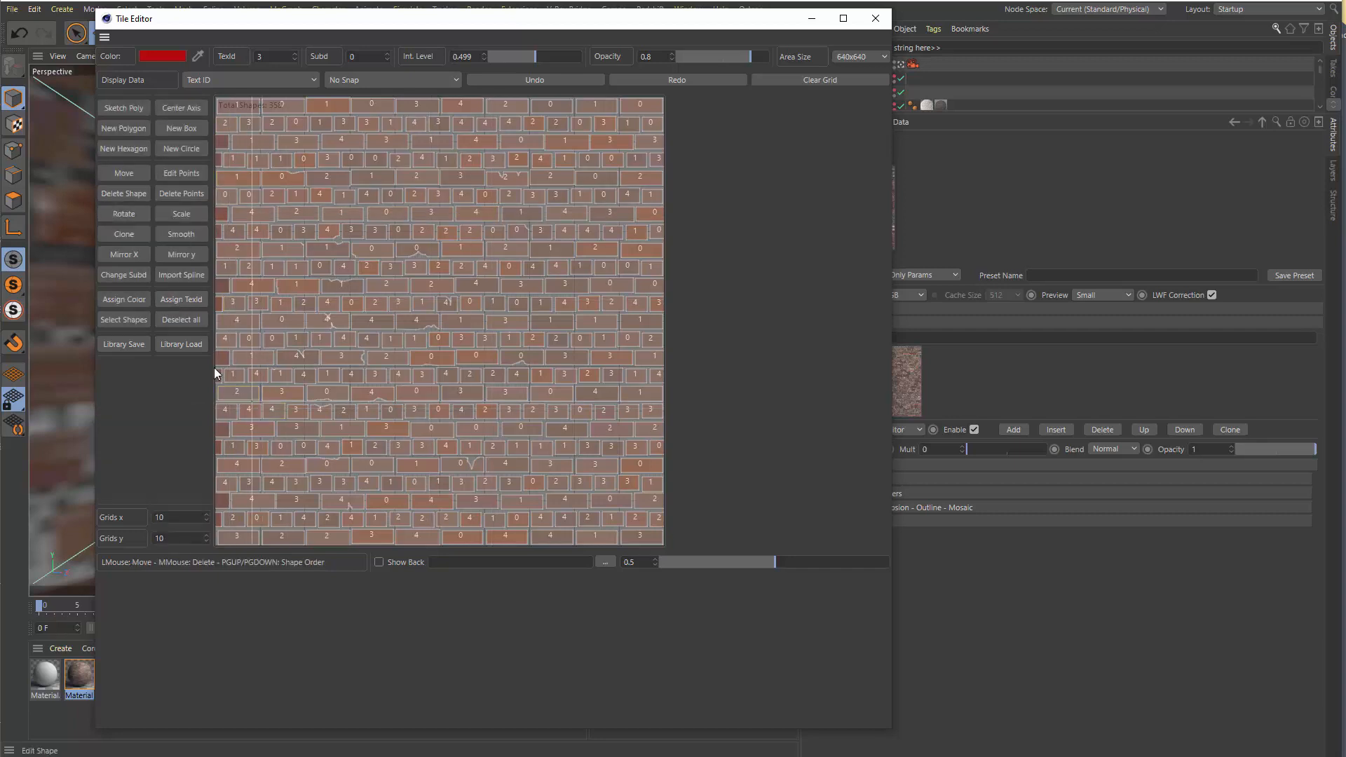
# Look over the tile presets in the shape library, return to the brick layout, and close the Tile Editor
pyautogui.click(174, 346)
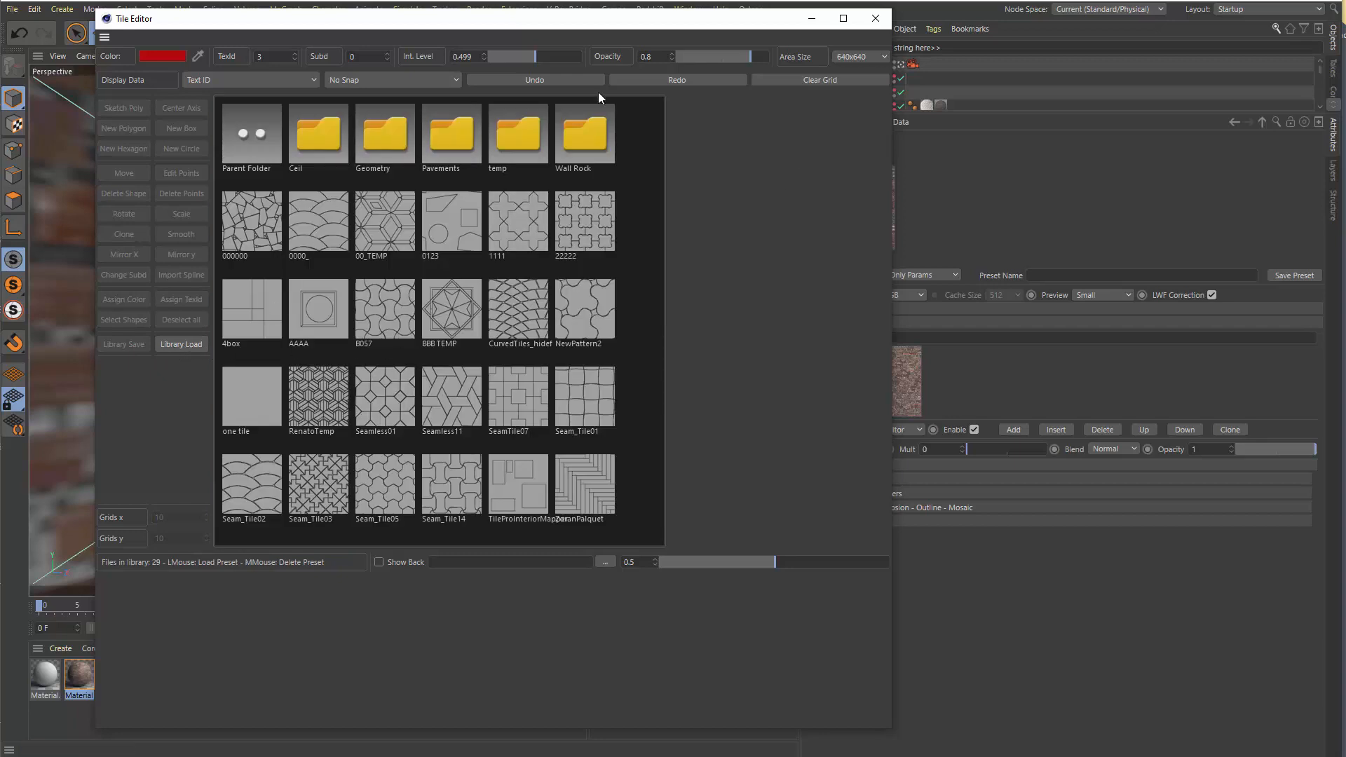
pyautogui.click(874, 19)
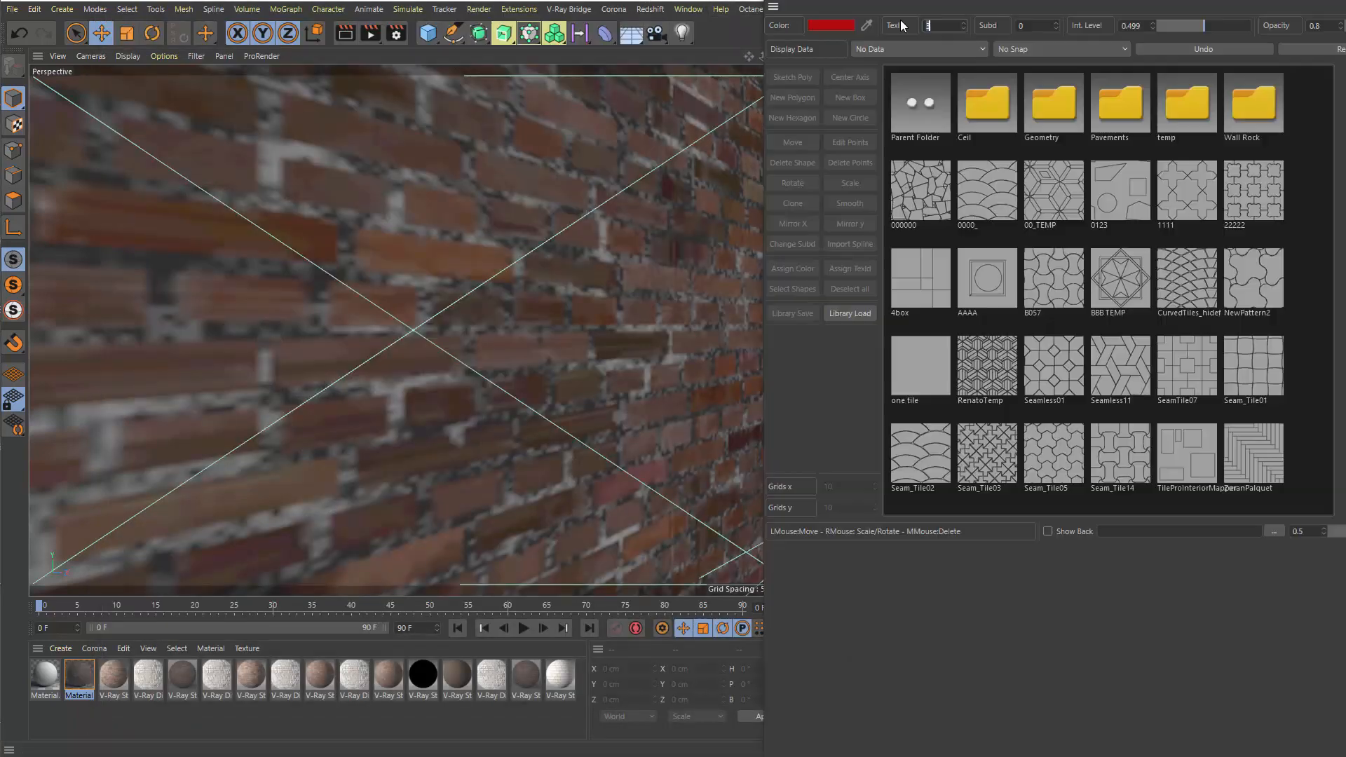
pyautogui.moveTo(901, 0); pyautogui.dragTo(259, 30)
pyautogui.click(198, 359)
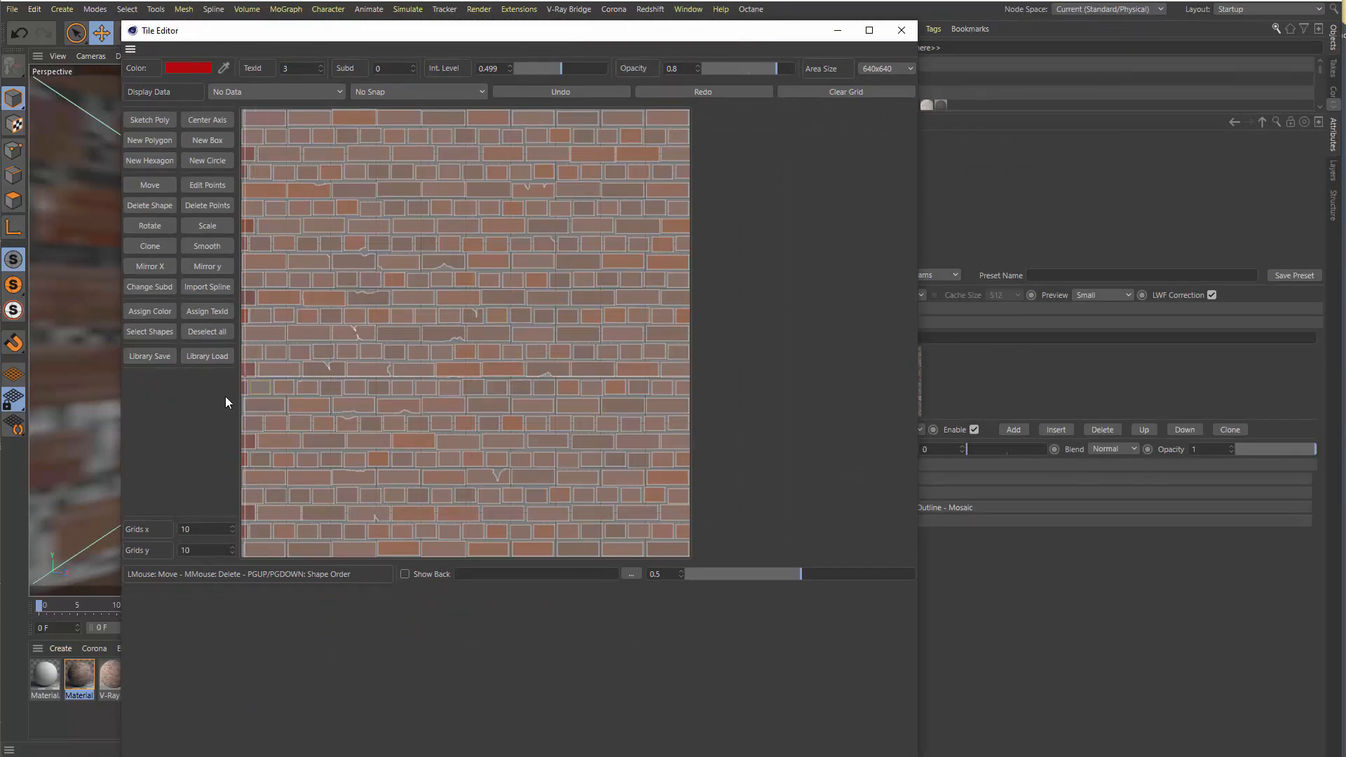
pyautogui.click(902, 31)
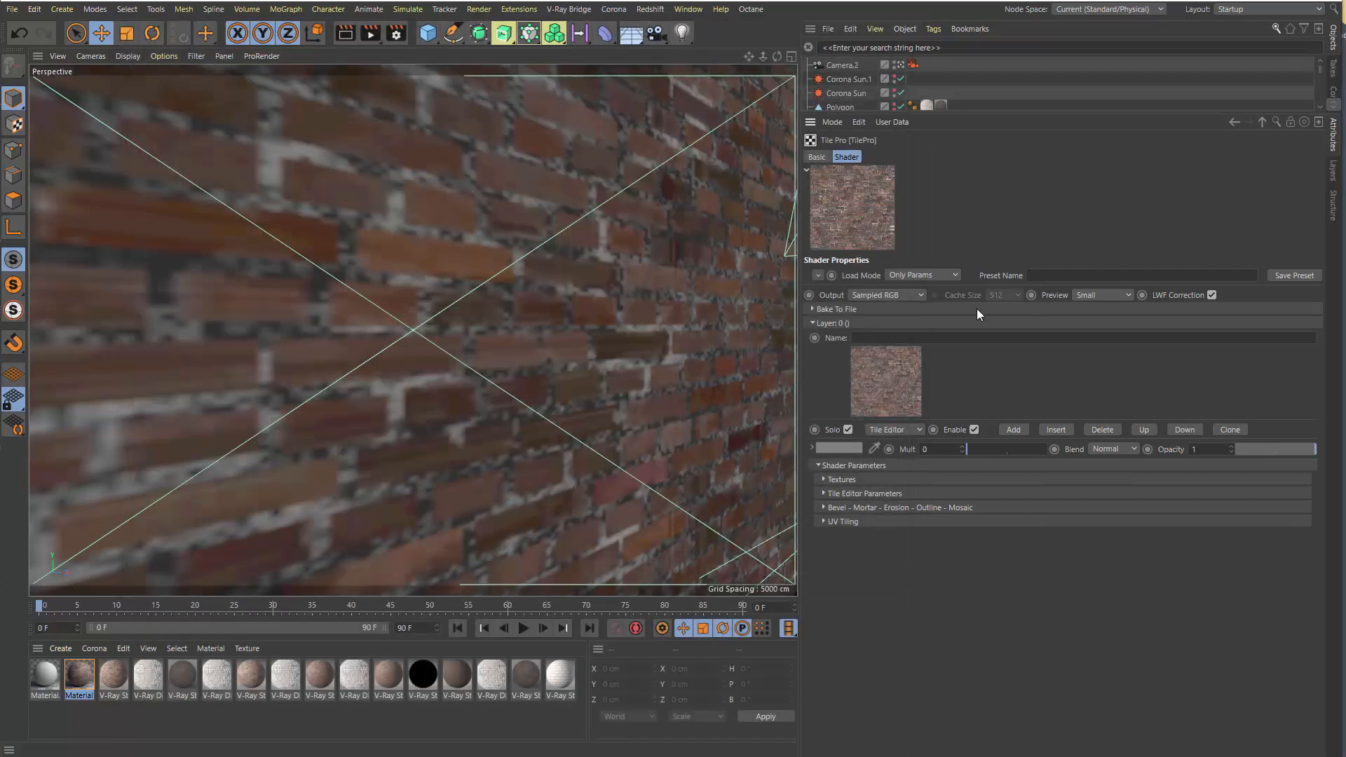
# Set the TilePro shader's preview size to Large and enlarge the attributes area
pyautogui.click(1099, 297)
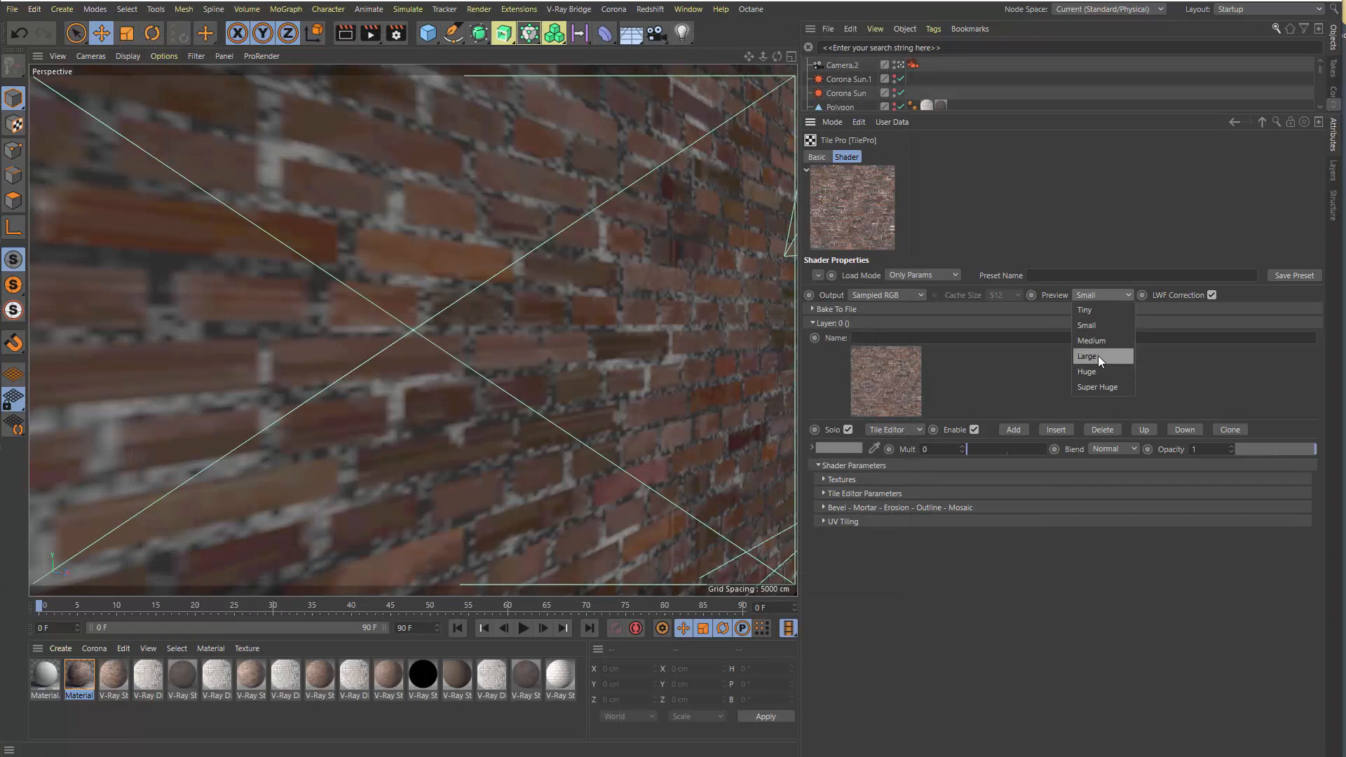
pyautogui.click(1098, 358)
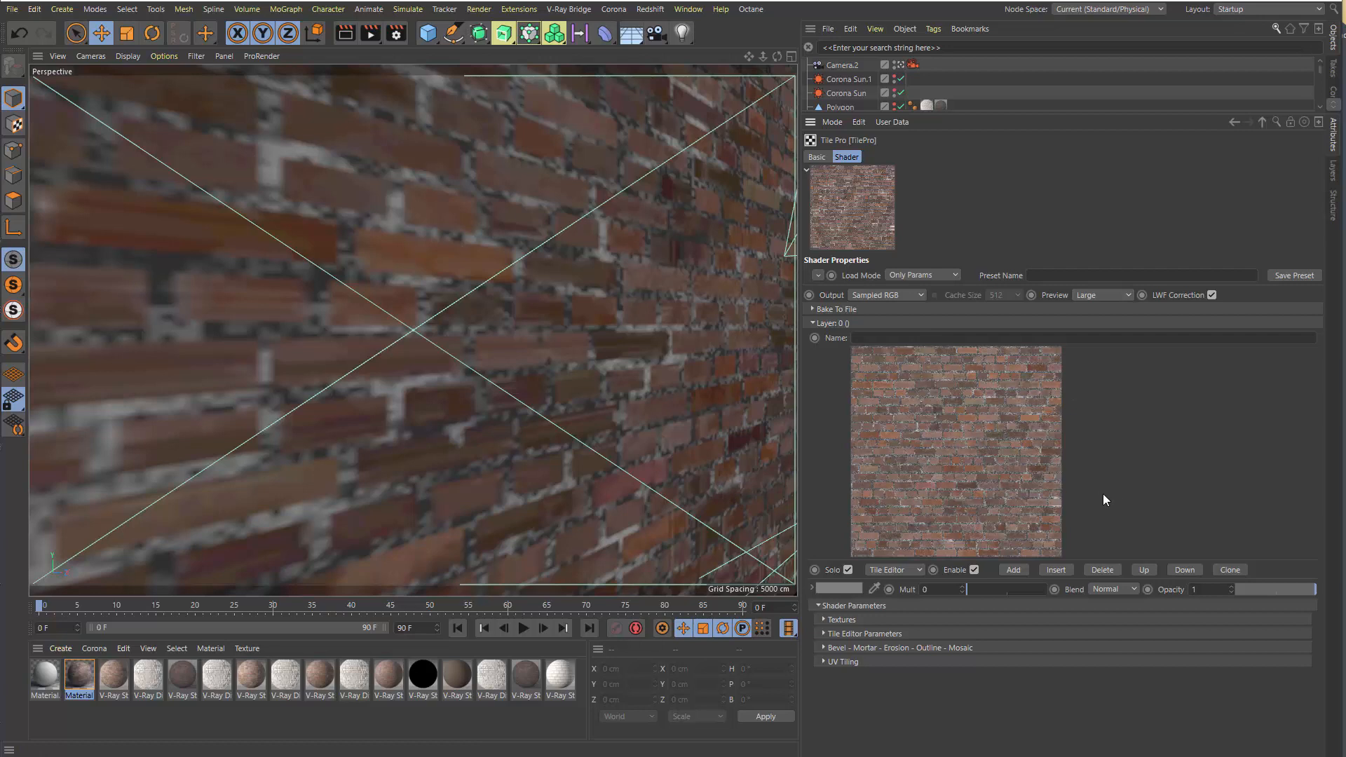
pyautogui.moveTo(940, 113); pyautogui.dragTo(940, 86)
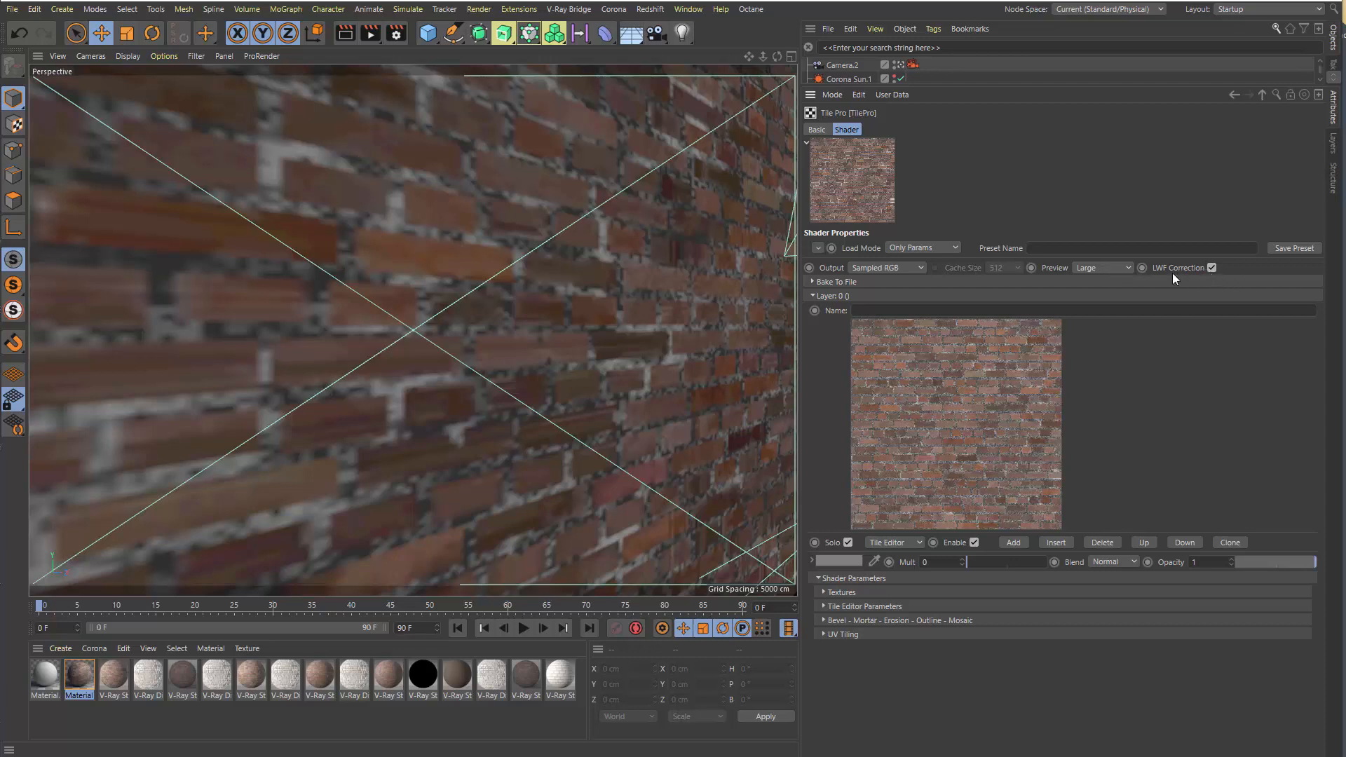
# Turn LWF Correction off and back on, and do the same with Solo for Layer 0
pyautogui.click(1211, 267)
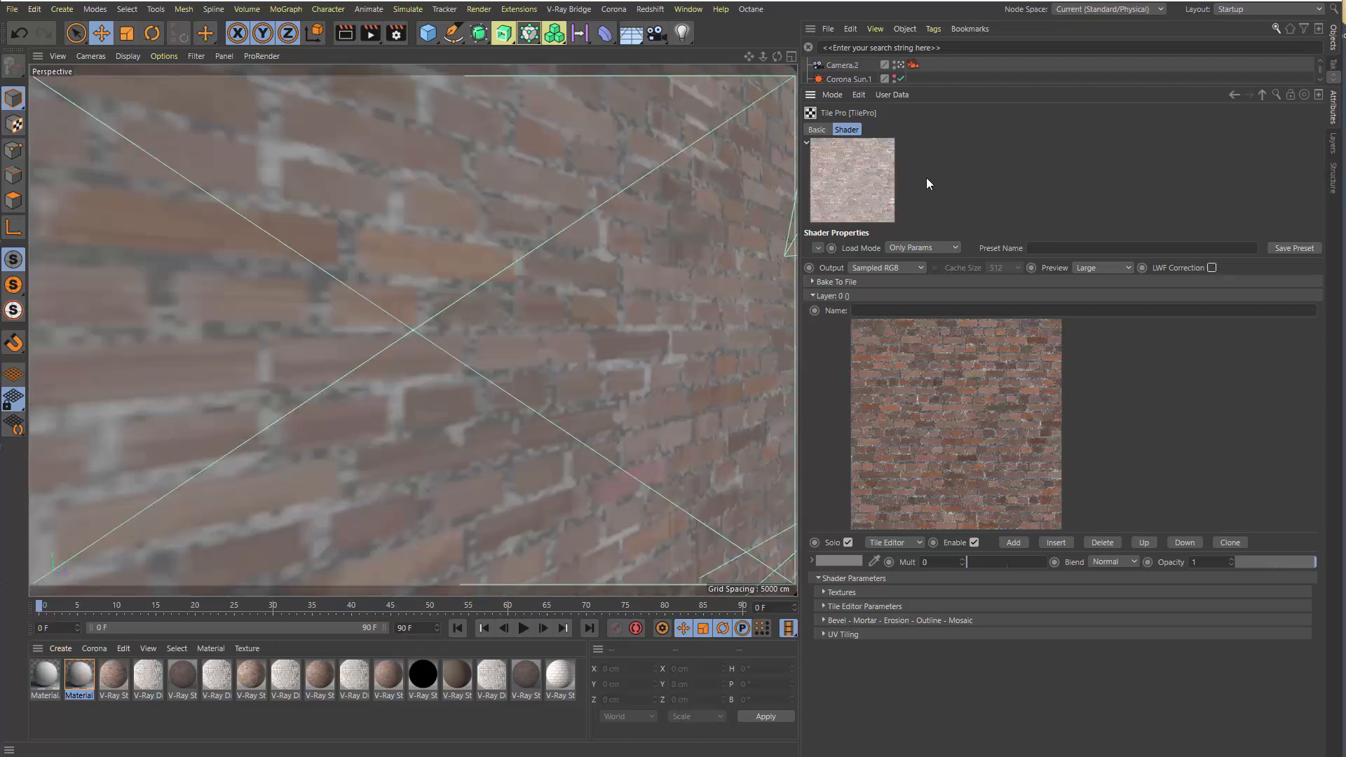
pyautogui.click(1211, 267)
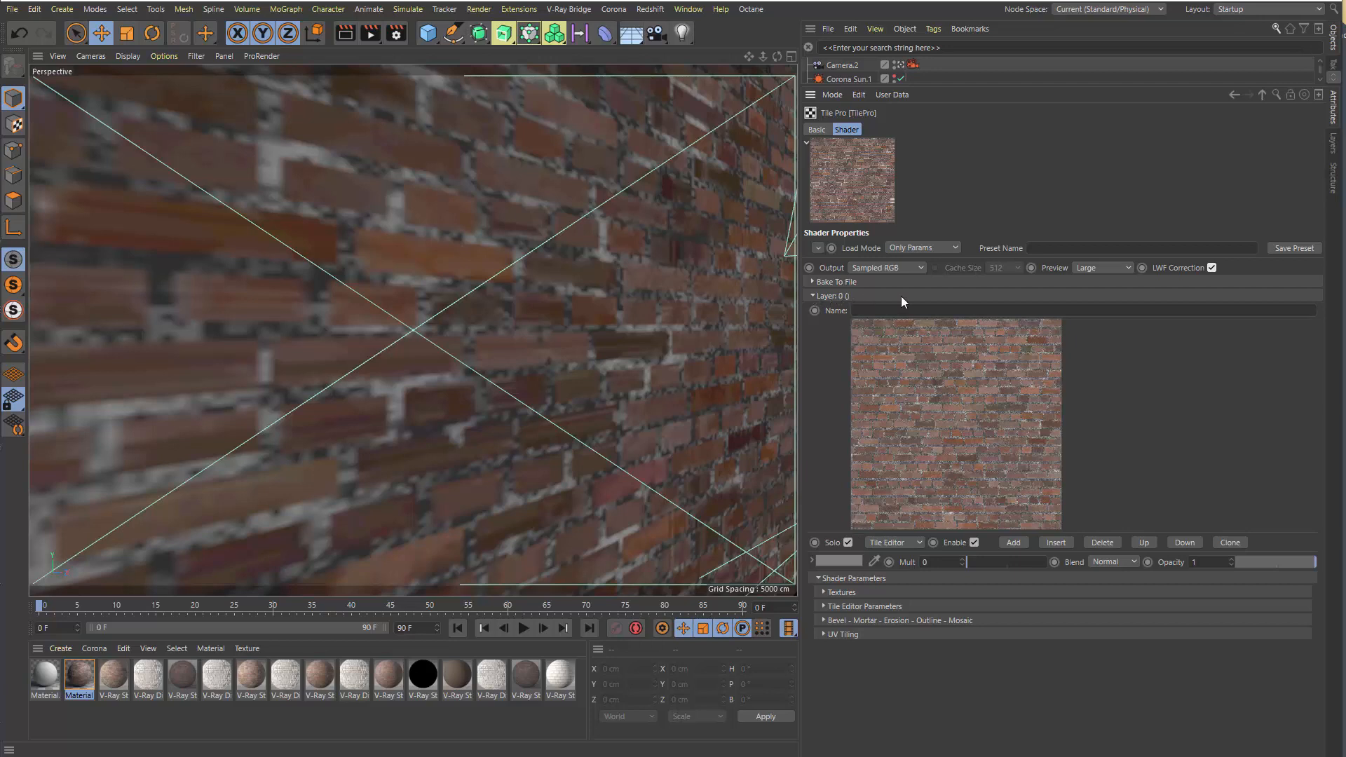
pyautogui.click(848, 542)
pyautogui.click(848, 543)
# Expand the Textures parameters of Layer 0 and disable Uv from tile
pyautogui.click(844, 592)
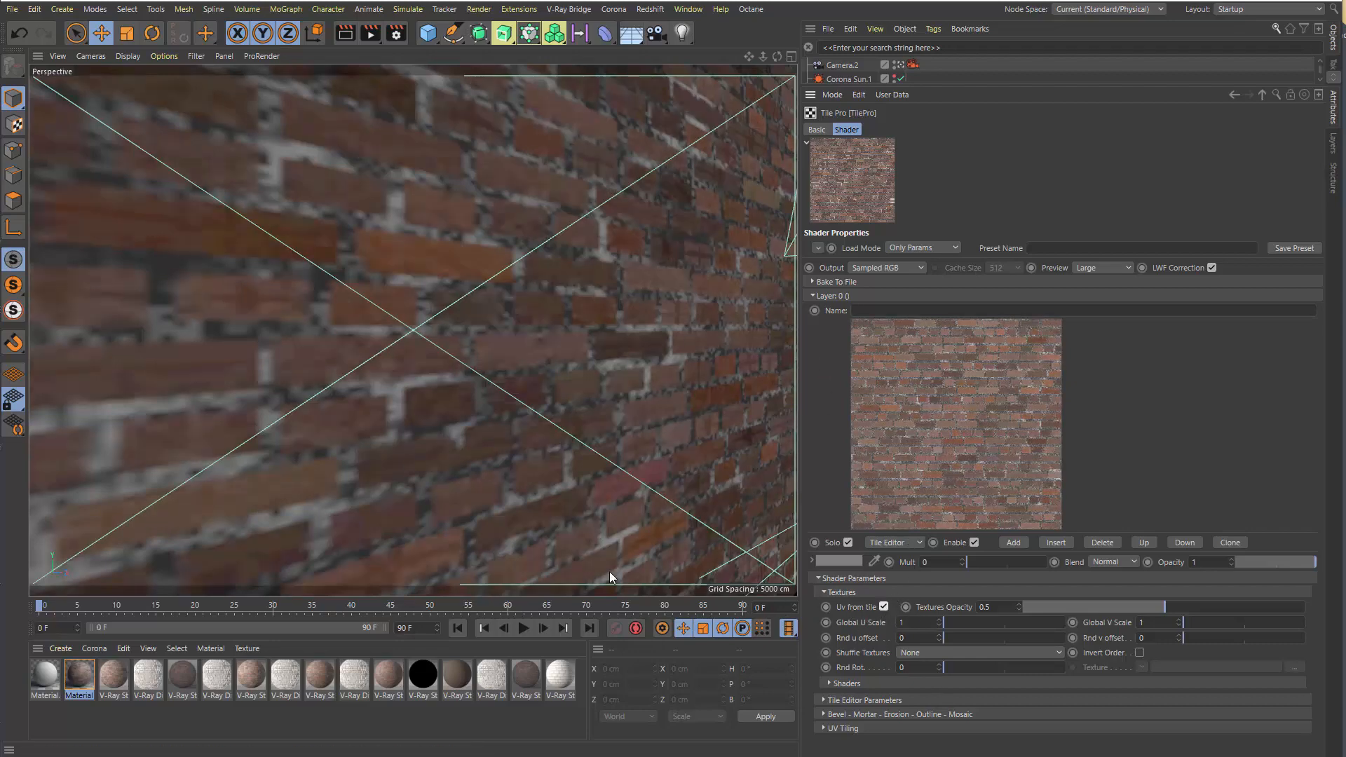
pyautogui.click(882, 607)
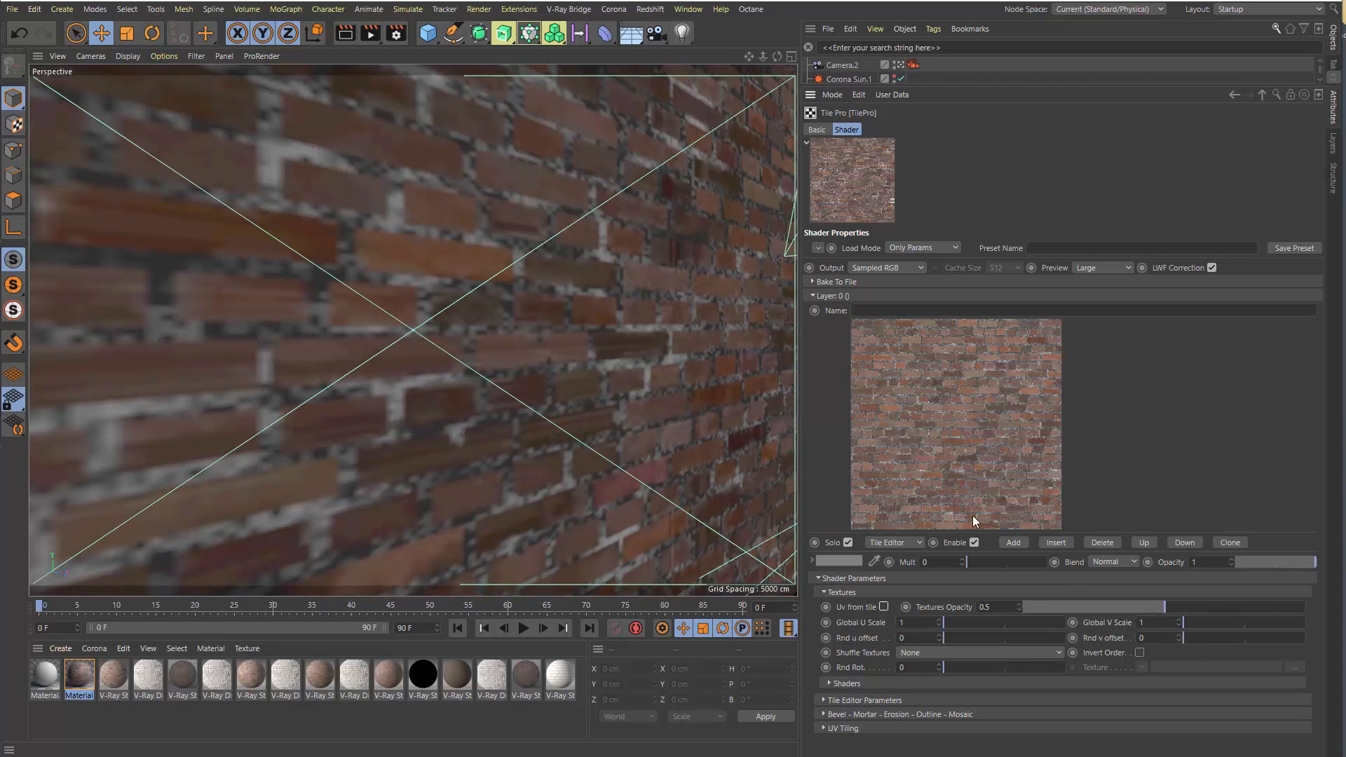
# Open Layer 0's Tile Editor again to view the brick layout, move its window over the viewport, and close it
pyautogui.click(928, 458)
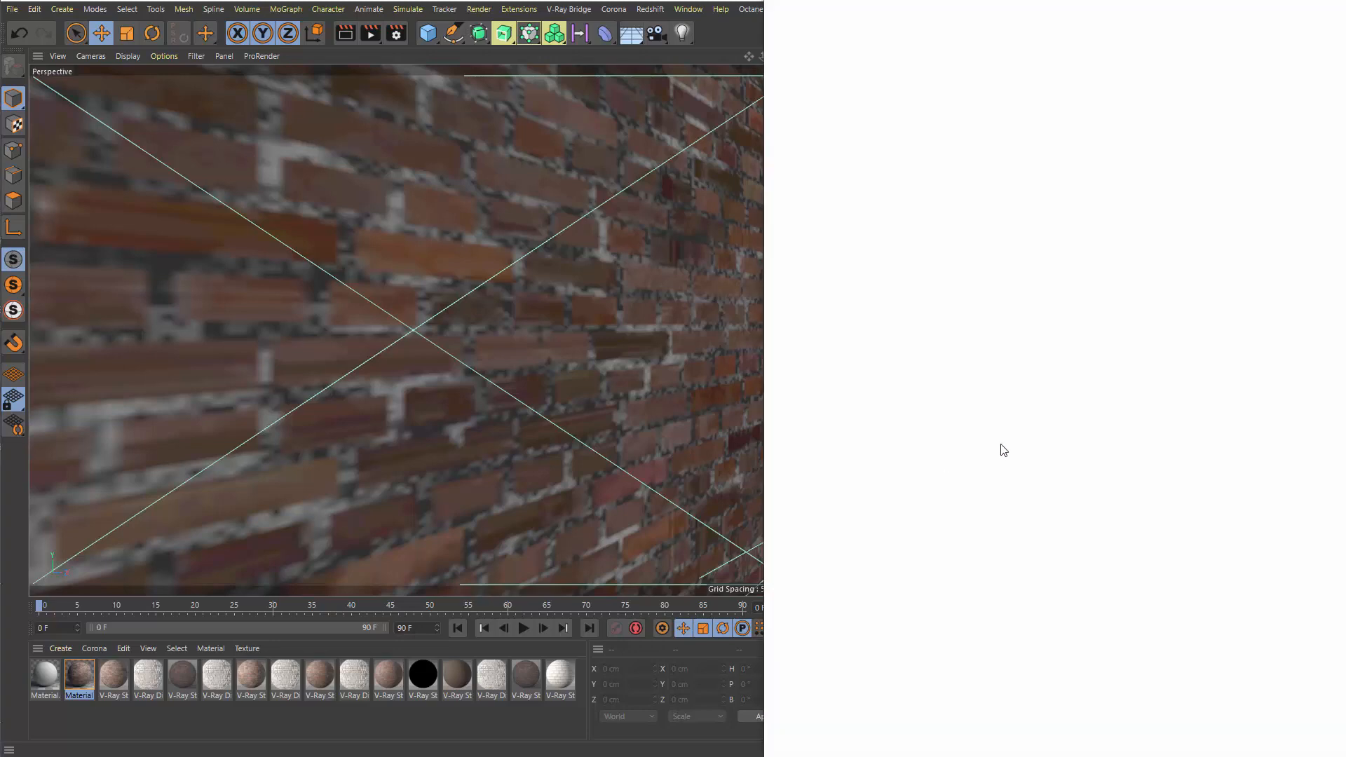
pyautogui.moveTo(1048, 0); pyautogui.dragTo(543, 50)
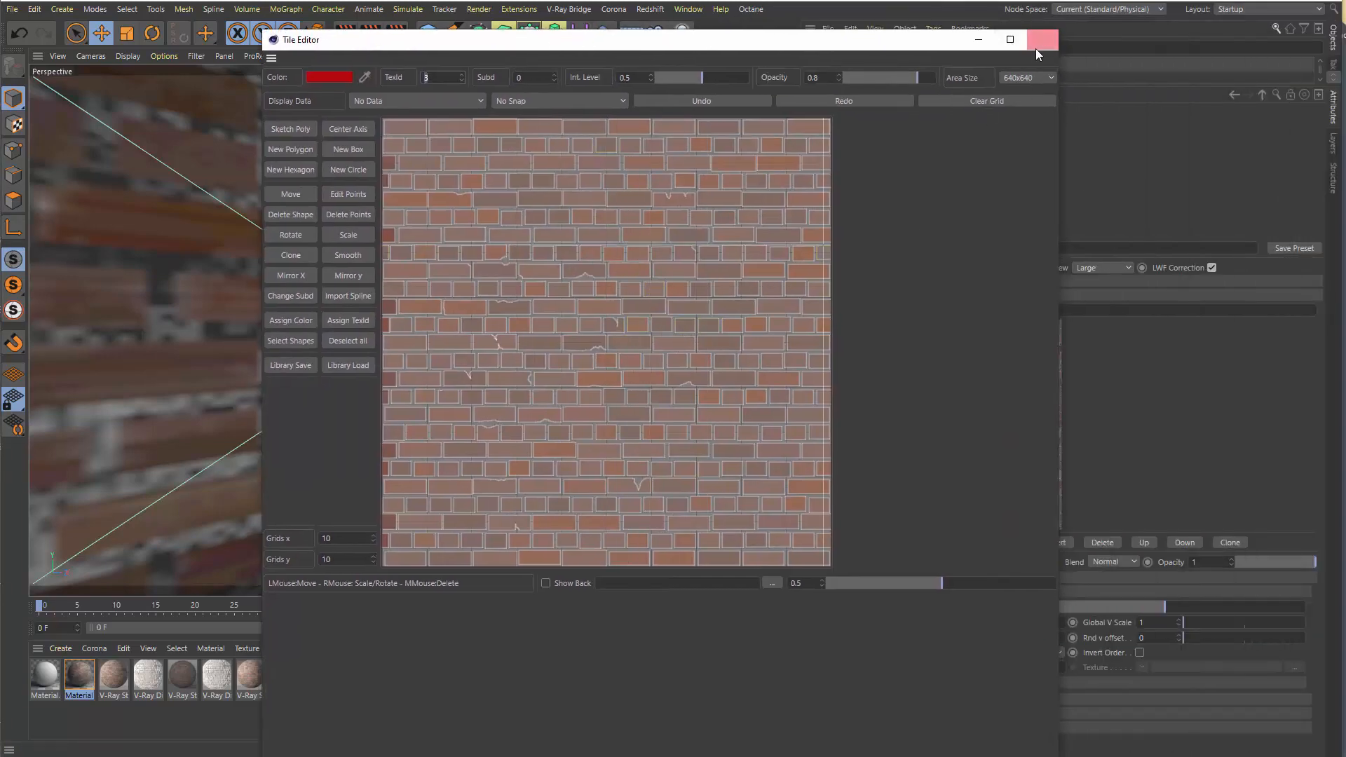
pyautogui.click(1036, 48)
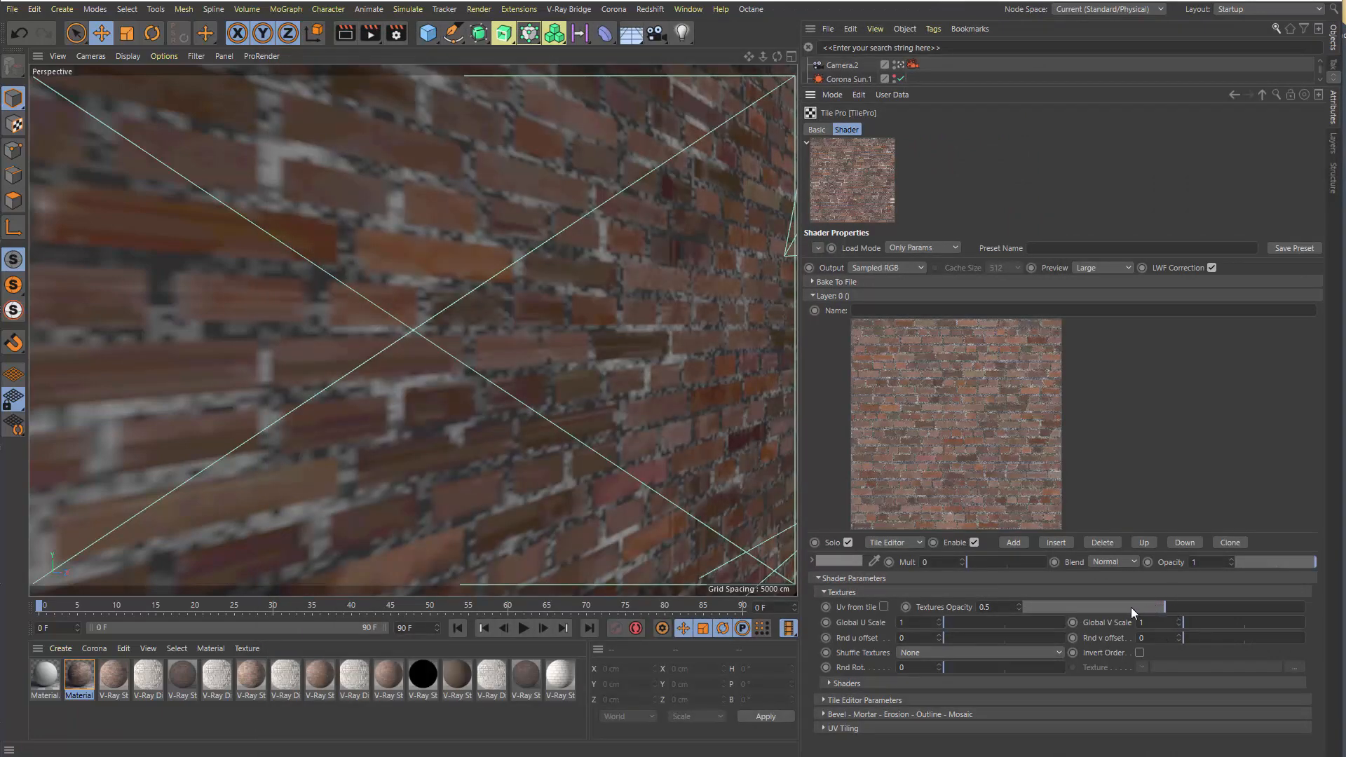
# Set the Textures Opacity of Layer 0 to 0.51
pyautogui.moveTo(1130, 606); pyautogui.dragTo(1168, 608)
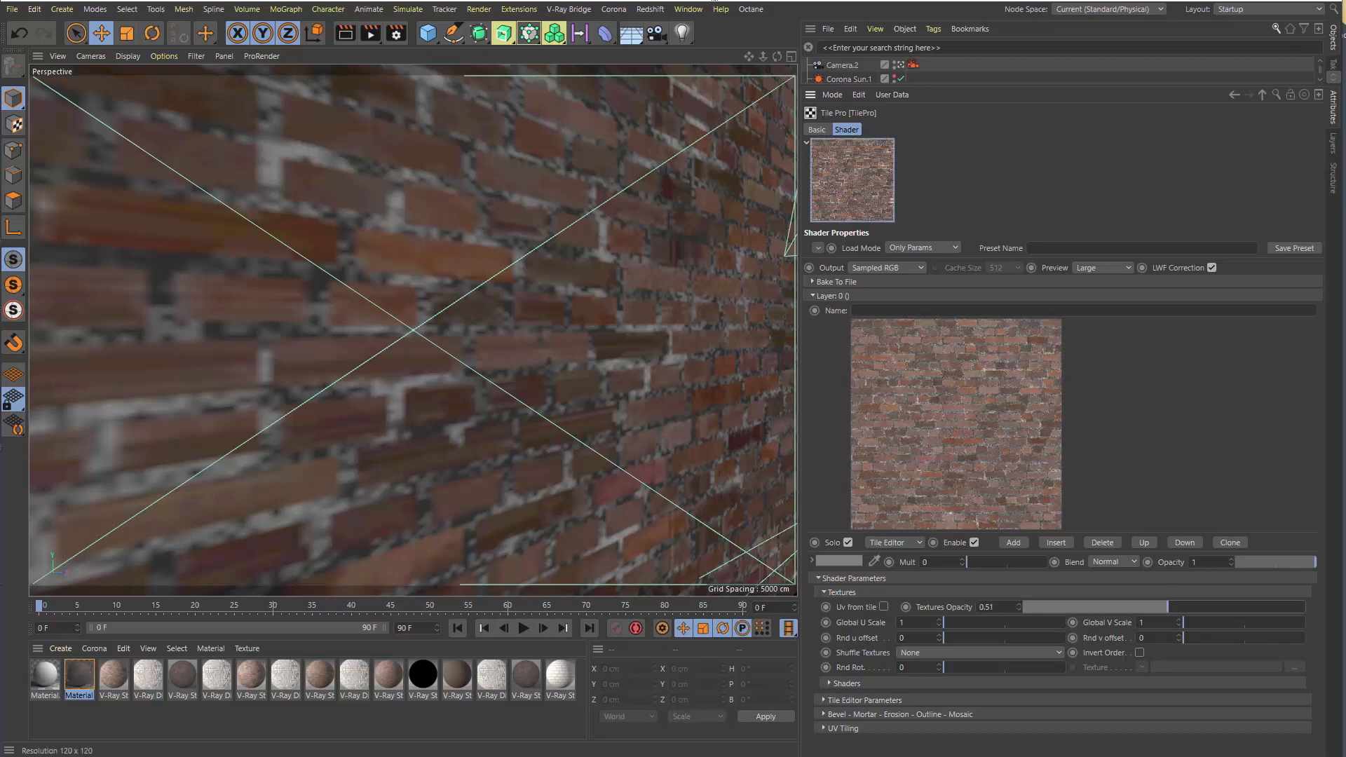
# Start Corona interactive rendering, place the render window over the viewport, and narrow it to clear the shader settings
pyautogui.click(614, 9)
pyautogui.click(647, 191)
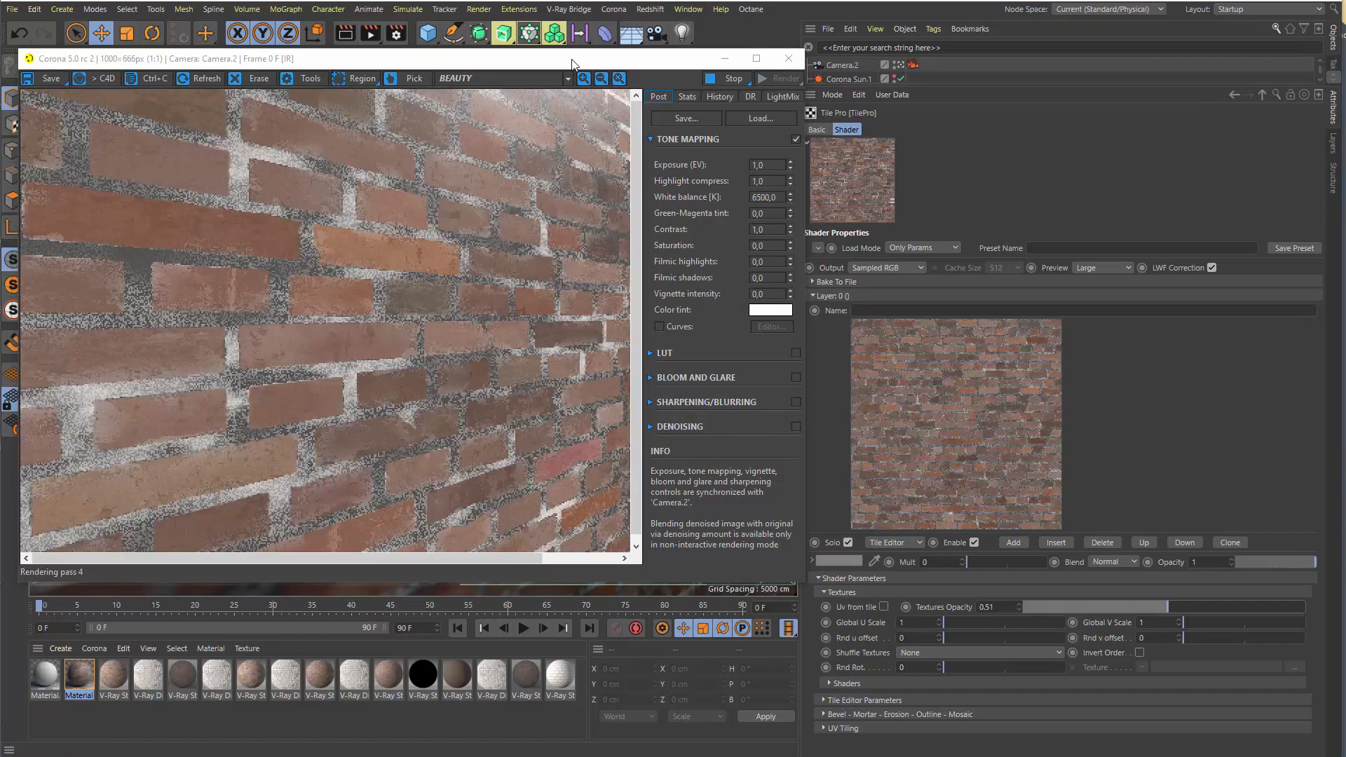
pyautogui.moveTo(568, 61); pyautogui.dragTo(570, 59)
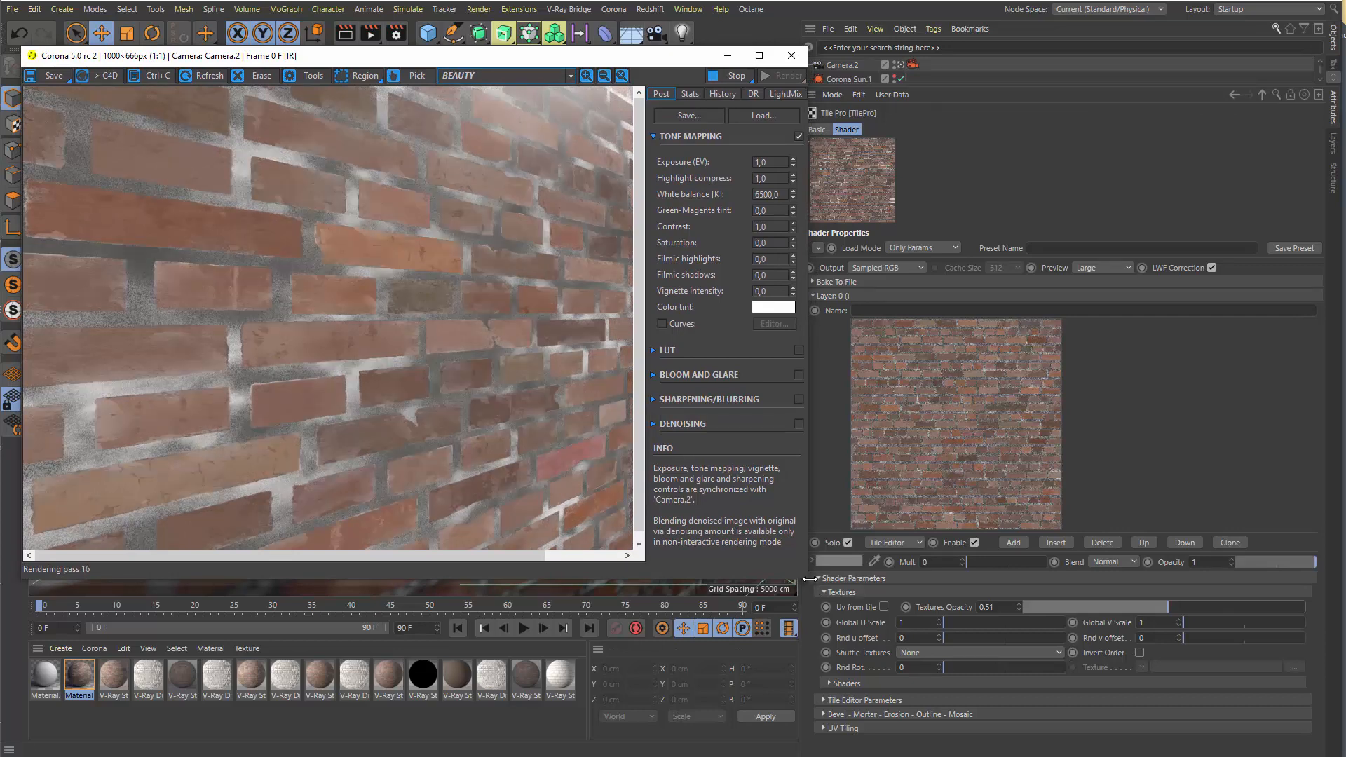
pyautogui.moveTo(839, 627); pyautogui.dragTo(799, 591)
# Compare Layer 0's Textures Opacity at 0 and 1 in the live render, and set it to 0.5
pyautogui.moveTo(1122, 607); pyautogui.dragTo(1005, 606)
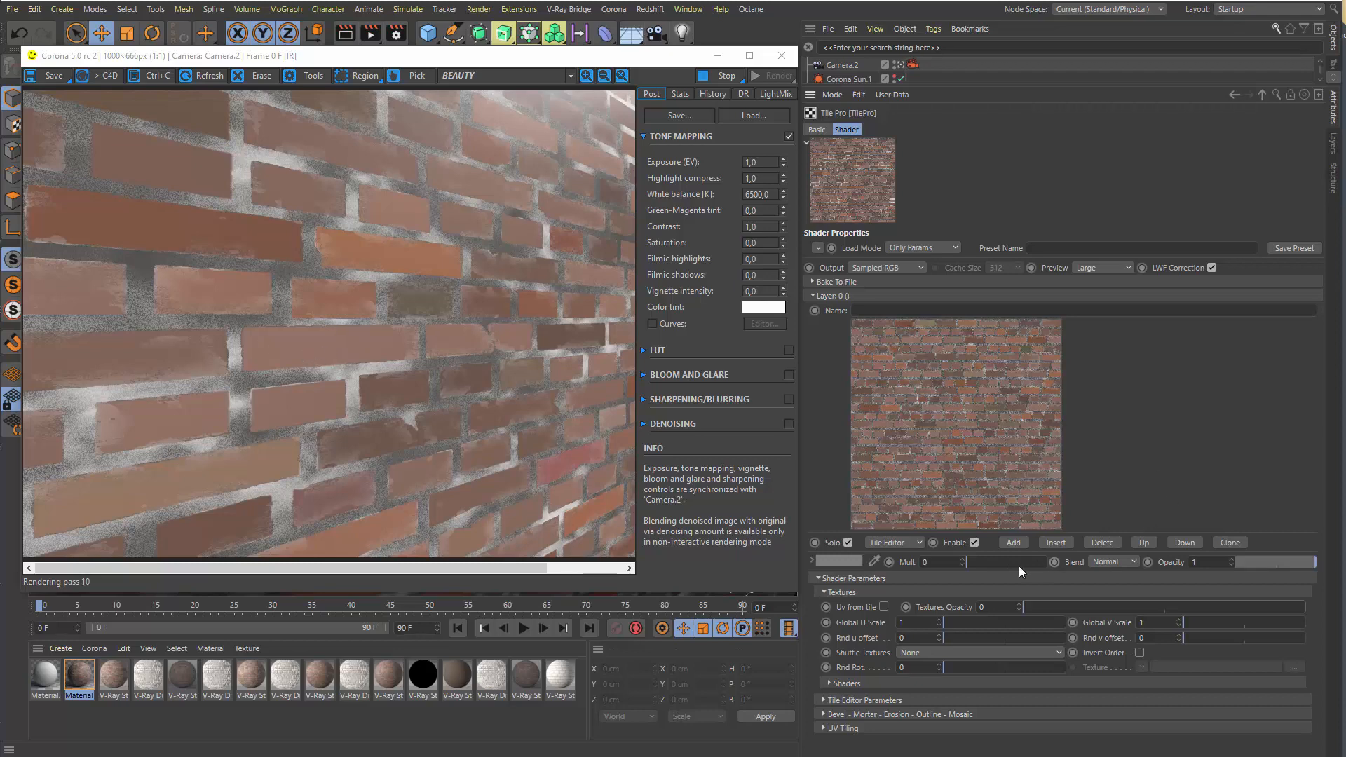
pyautogui.moveTo(1113, 606); pyautogui.dragTo(1310, 607)
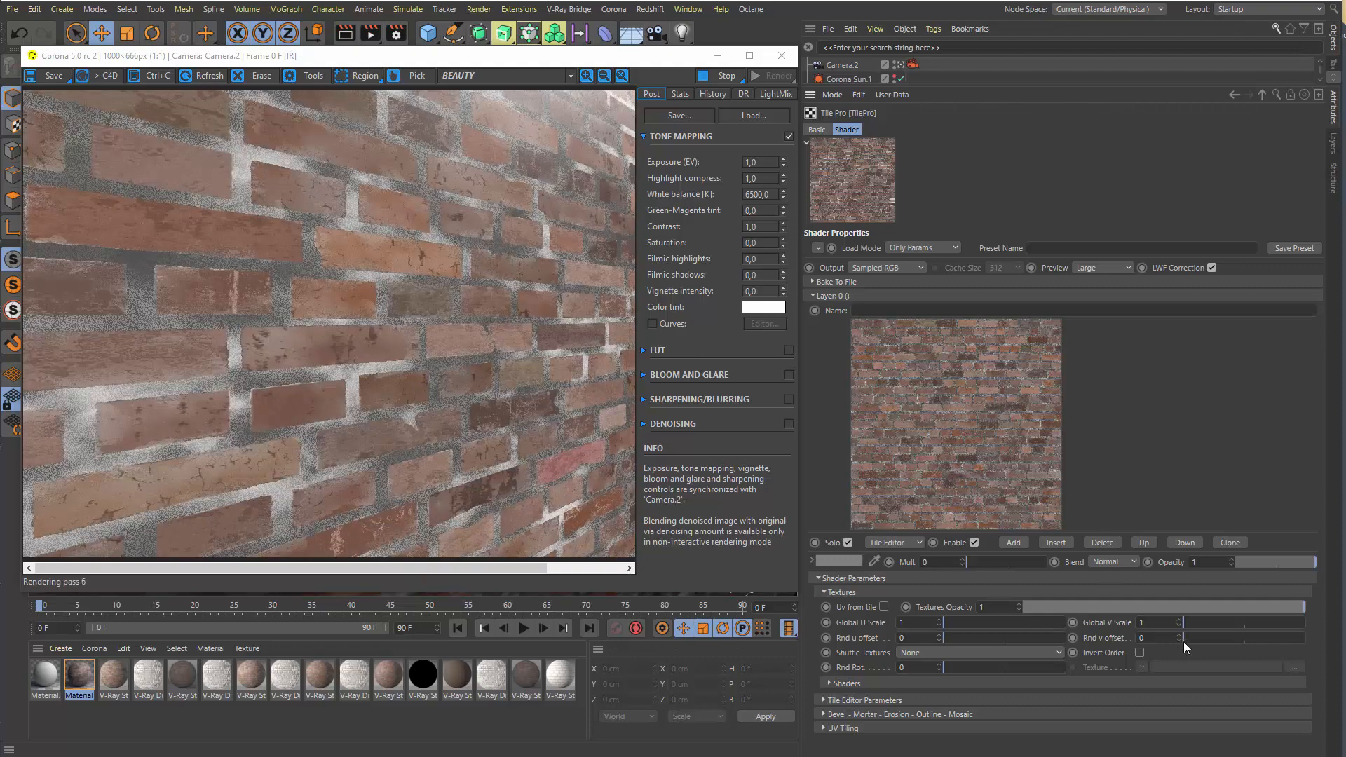
pyautogui.click(1169, 607)
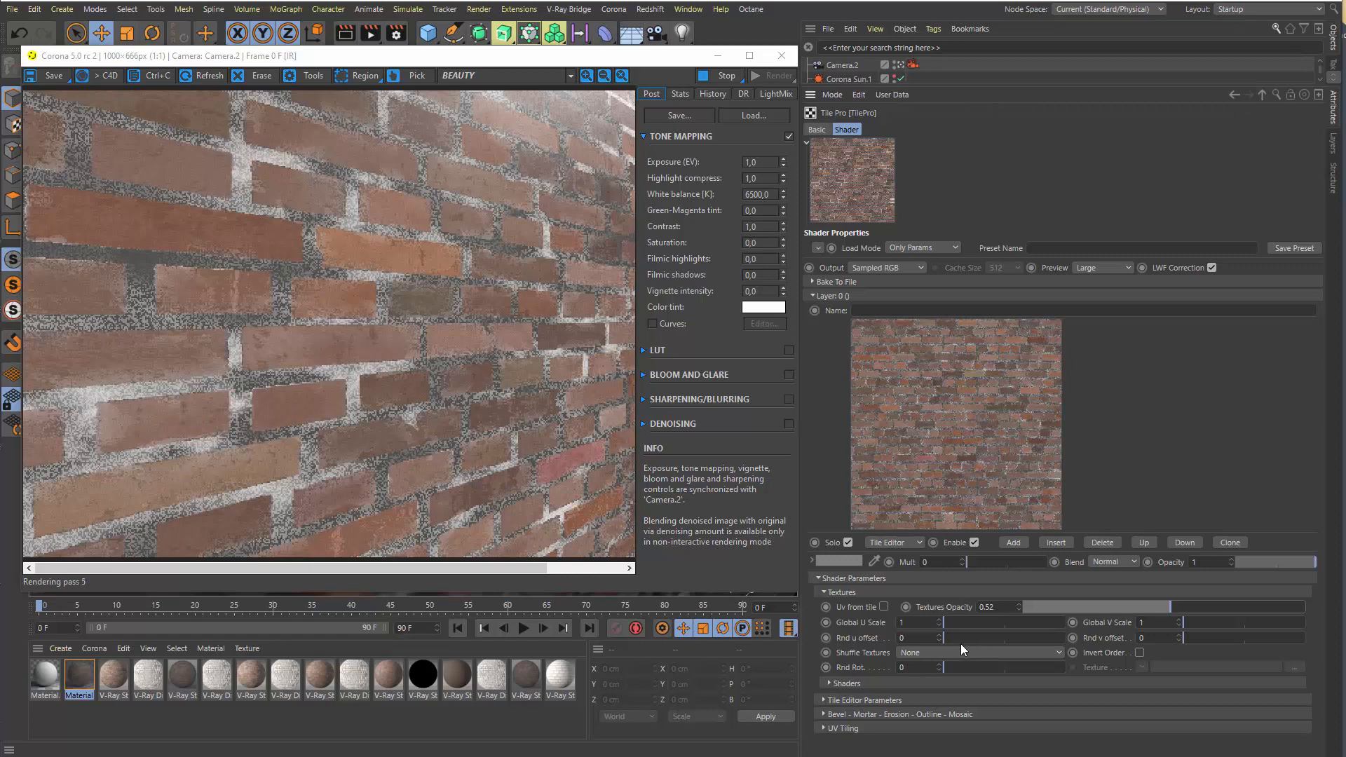
pyautogui.click(1165, 607)
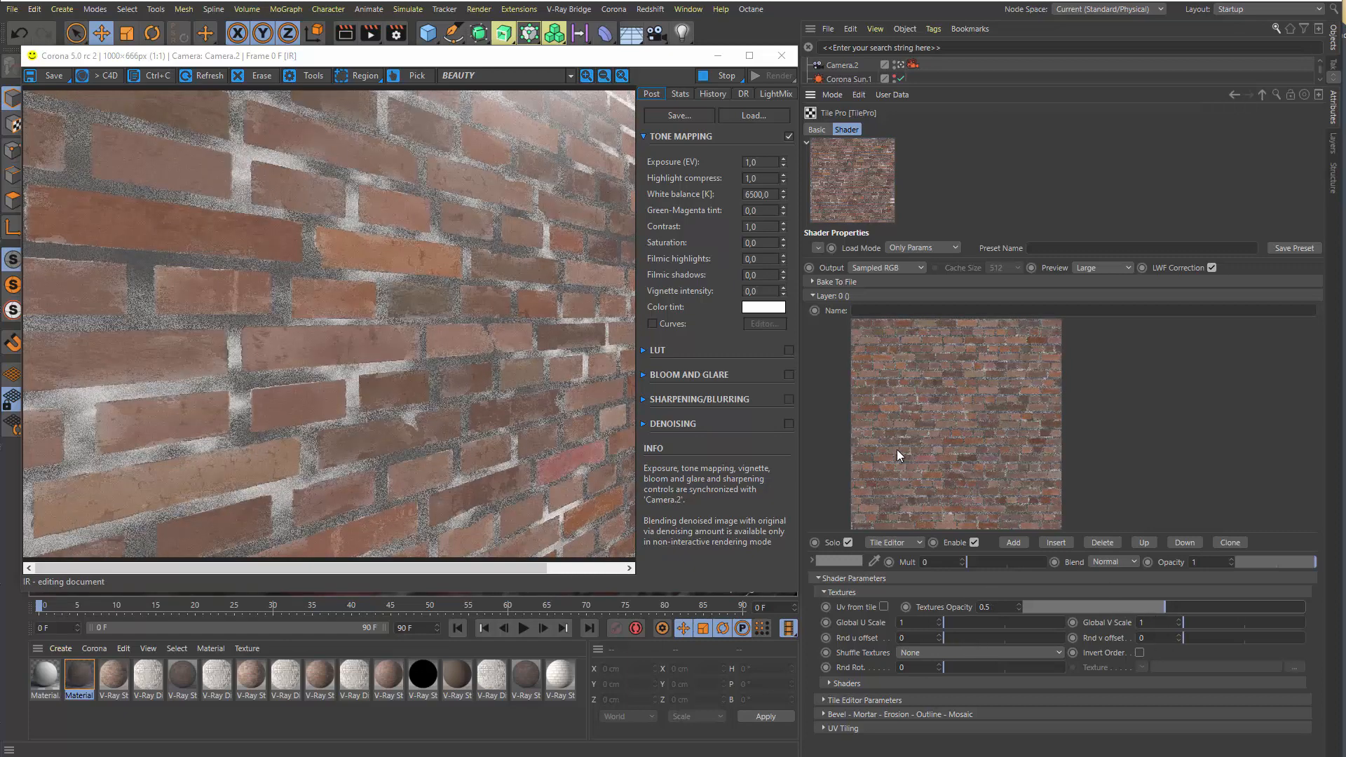
# Try a Global U Scale of 3.14 and a Global V Scale of 2.93, and reset both to 1
pyautogui.moveTo(945, 622); pyautogui.dragTo(989, 628)
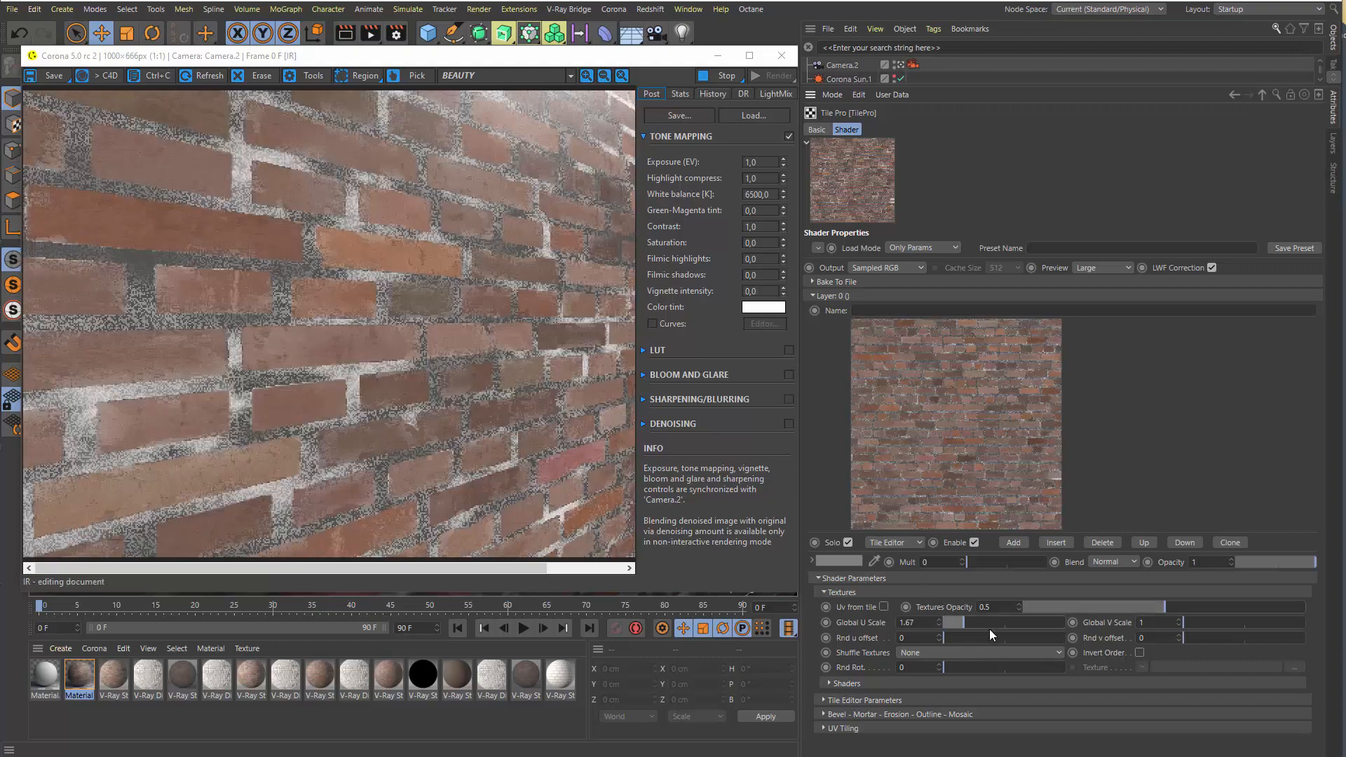
pyautogui.click(1008, 626)
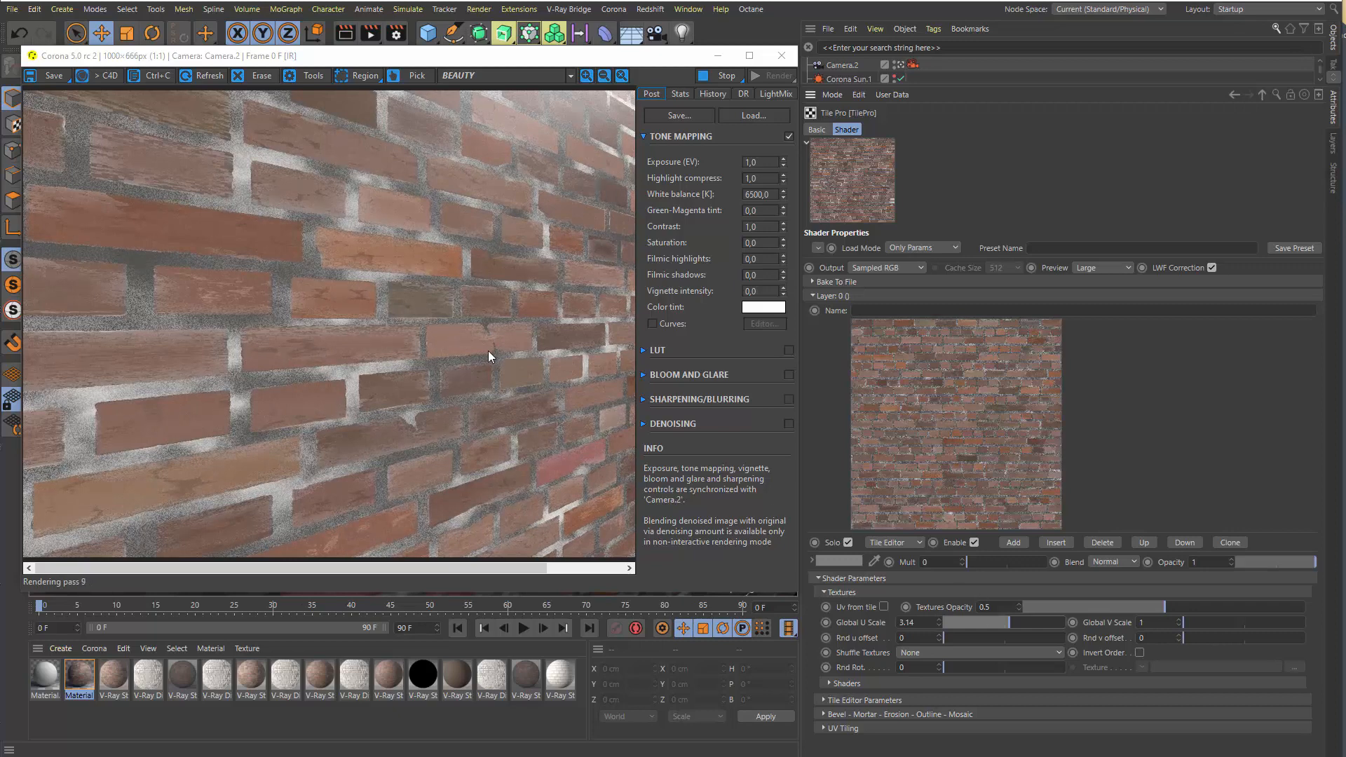
pyautogui.click(1240, 623)
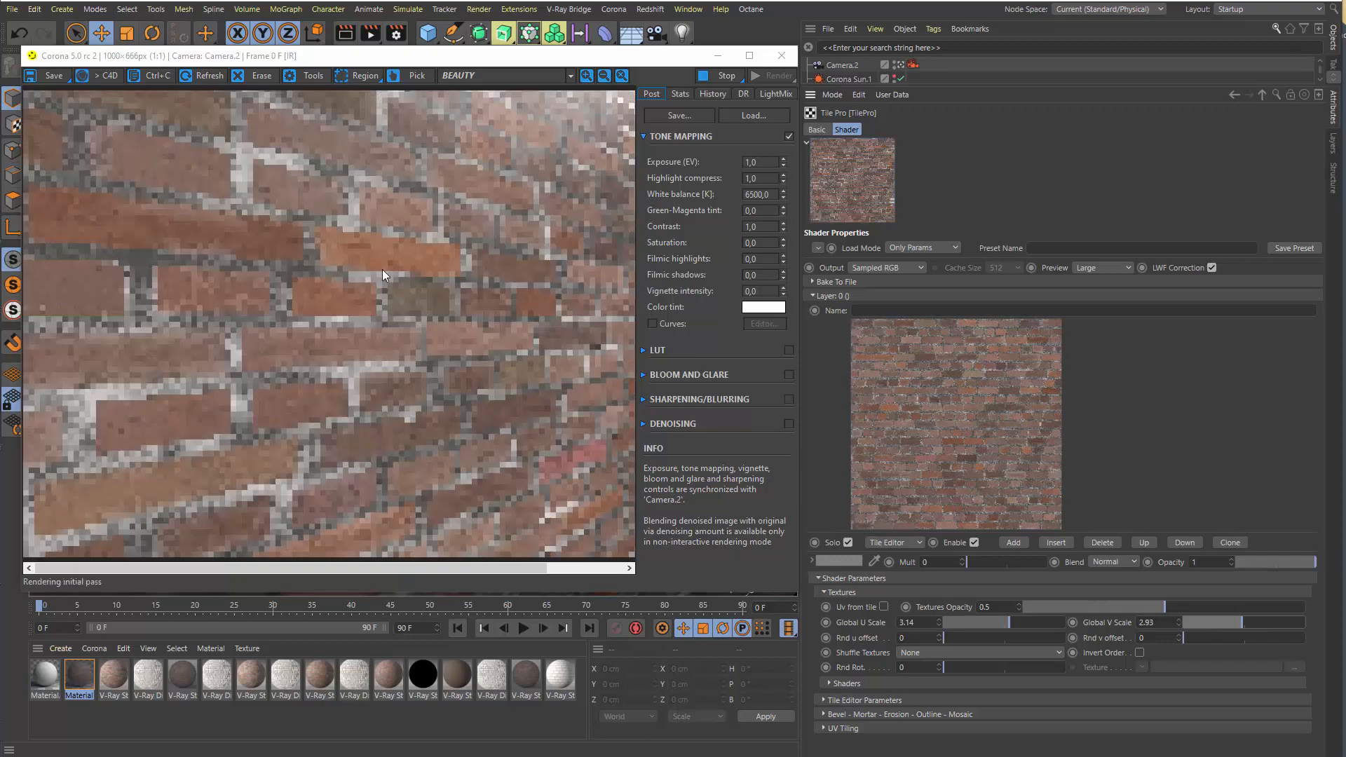
pyautogui.click(951, 625)
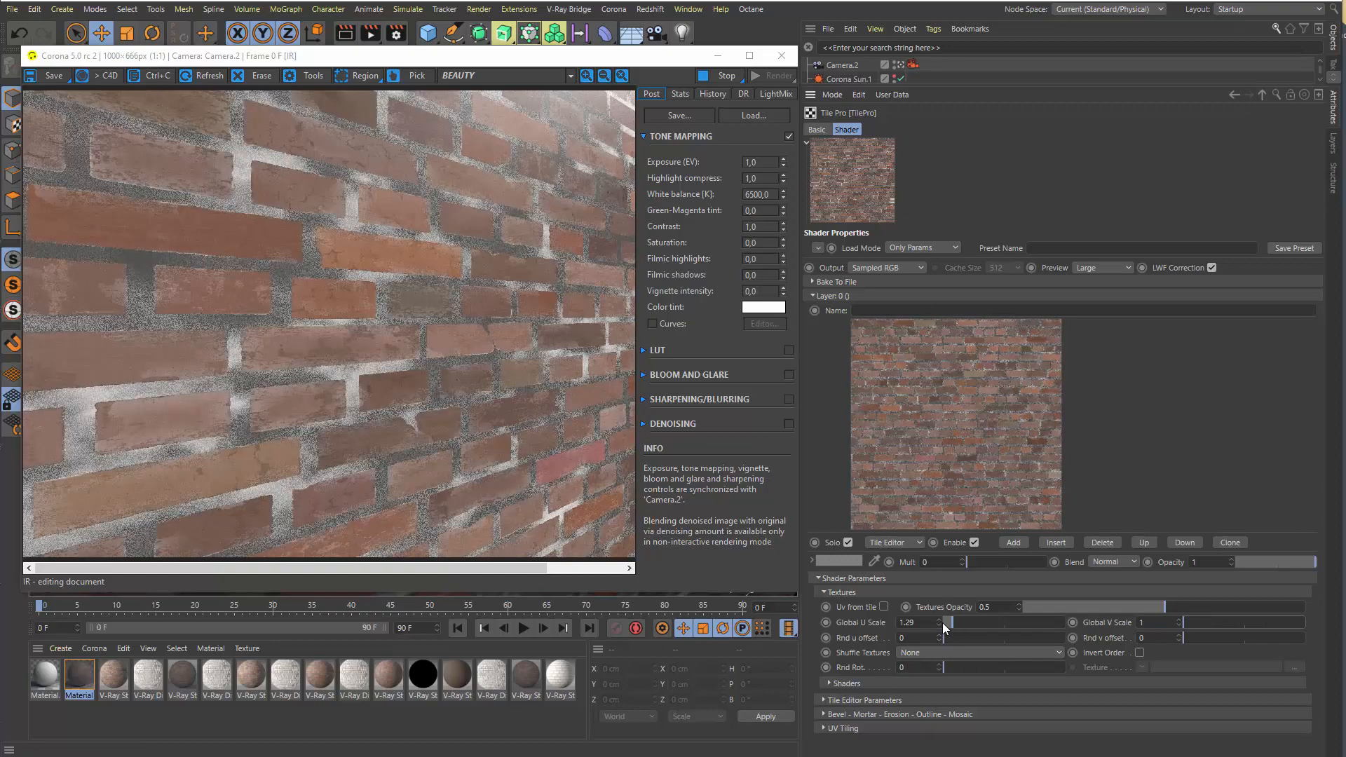
pyautogui.rightClick(939, 623)
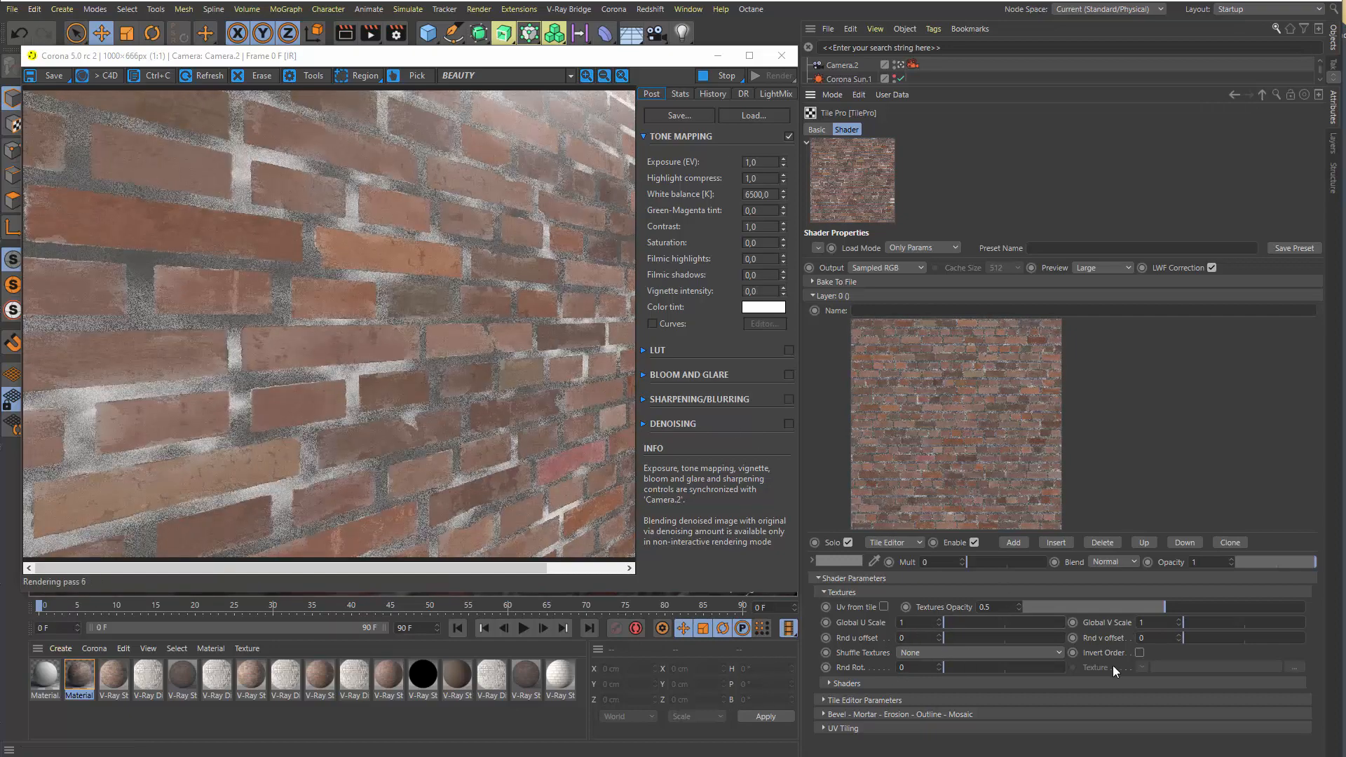
# Try a Rnd u offset of 0.38 and a Rnd v offset of 0.36, and reset both to 0
pyautogui.moveTo(961, 637); pyautogui.dragTo(991, 640)
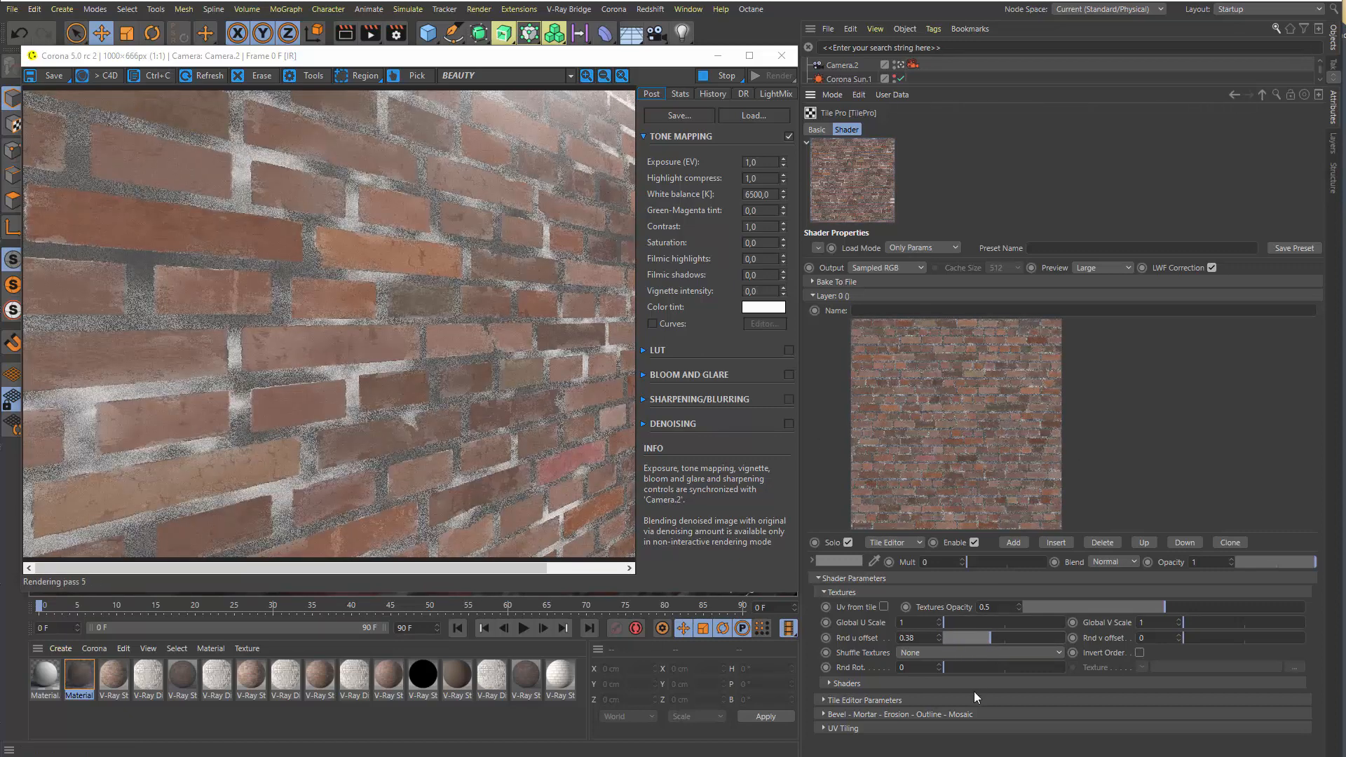
pyautogui.moveTo(1213, 641); pyautogui.dragTo(1226, 640)
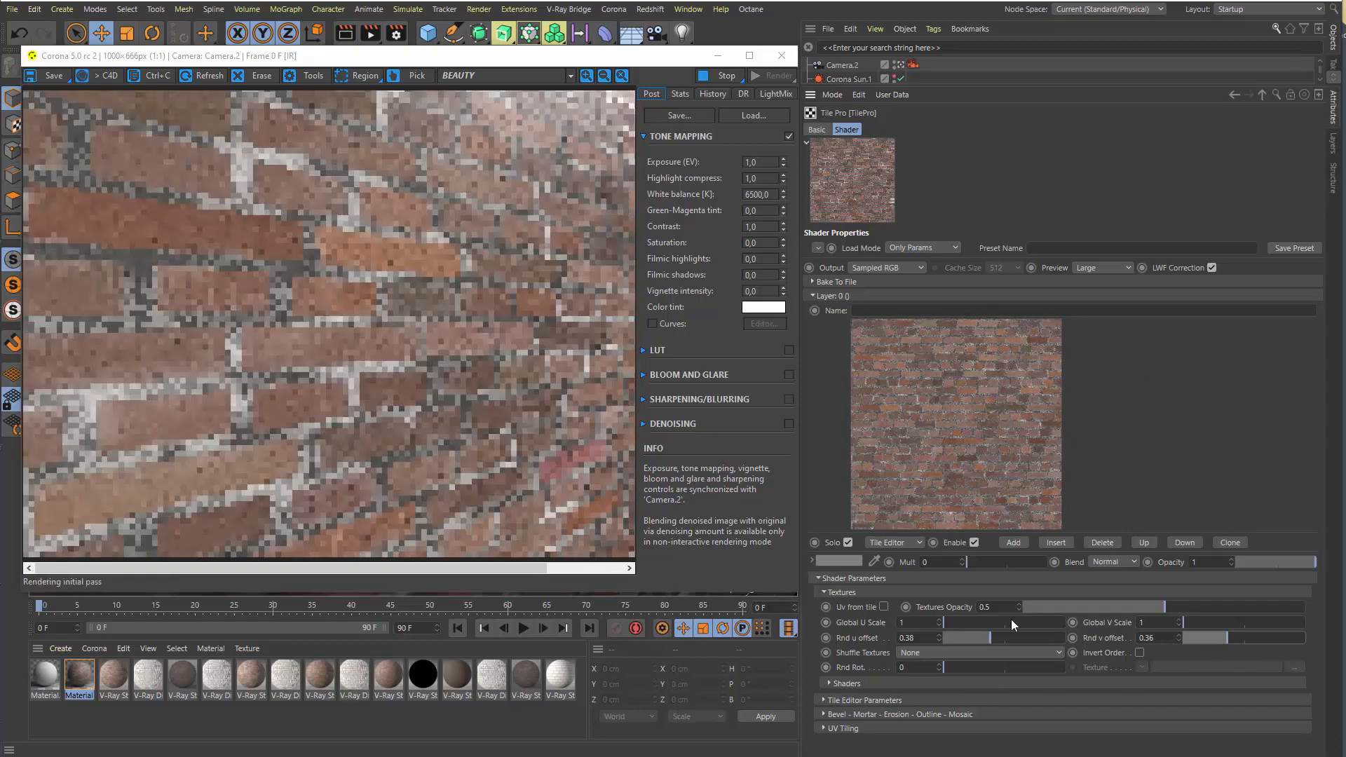
pyautogui.moveTo(965, 636); pyautogui.dragTo(924, 643)
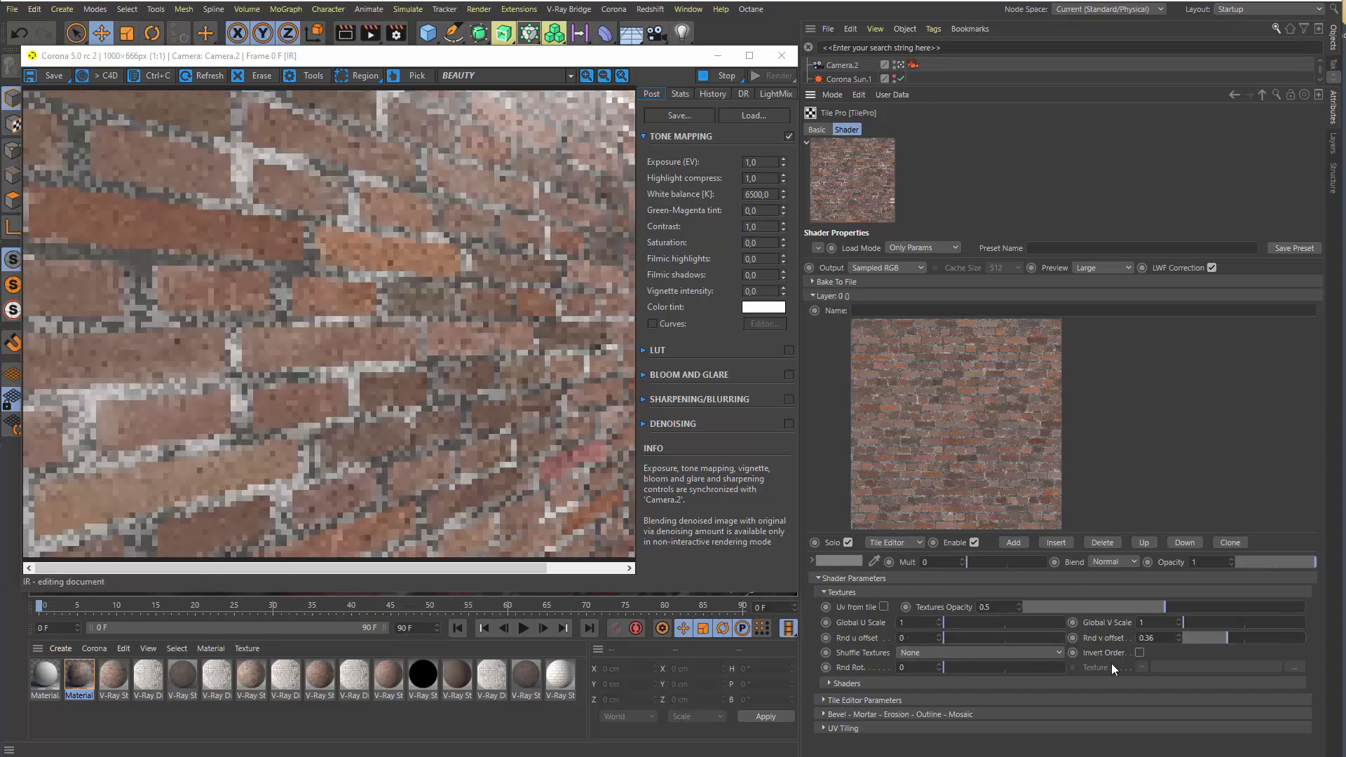
pyautogui.moveTo(1057, 642); pyautogui.dragTo(987, 663)
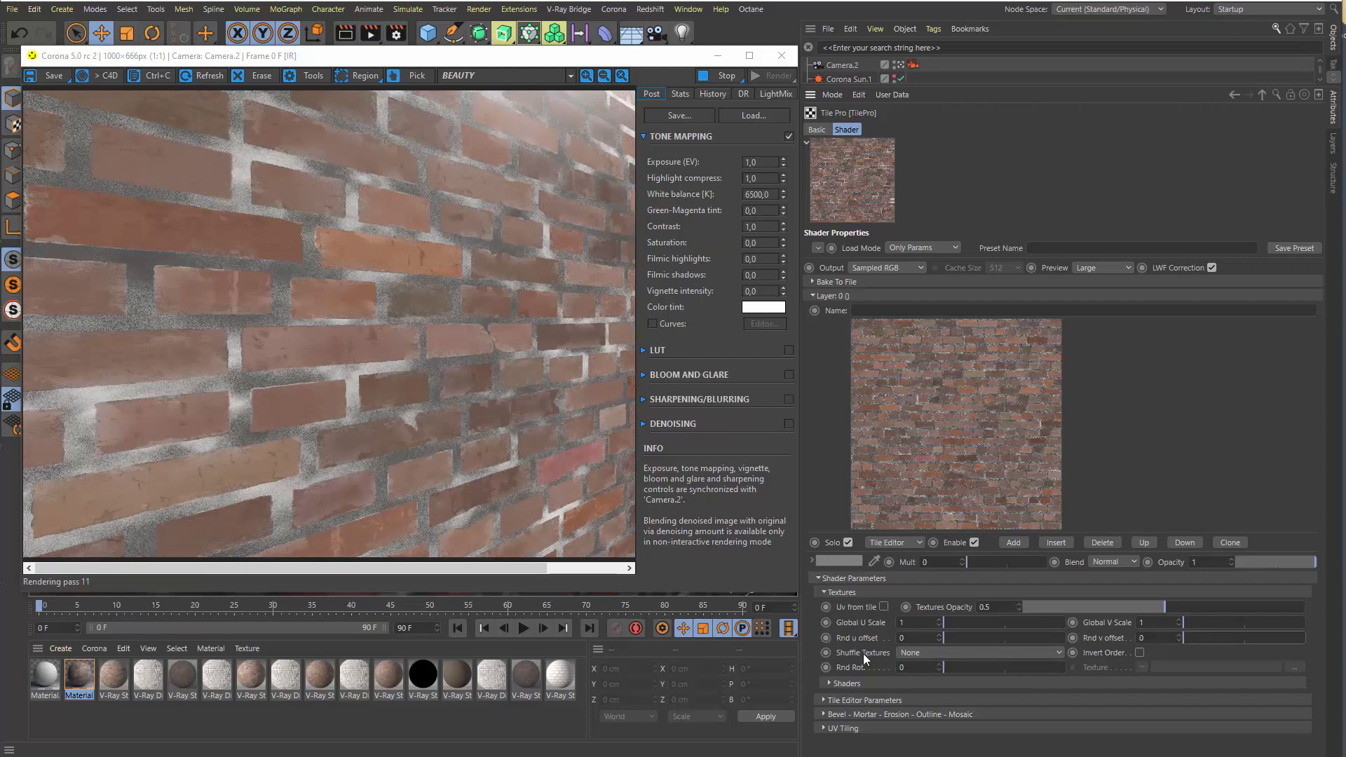
# Open Layer 0's Tile Editor, display the Text ID of each brick to examine the texture assignment, and close it
pyautogui.click(936, 654)
pyautogui.click(922, 663)
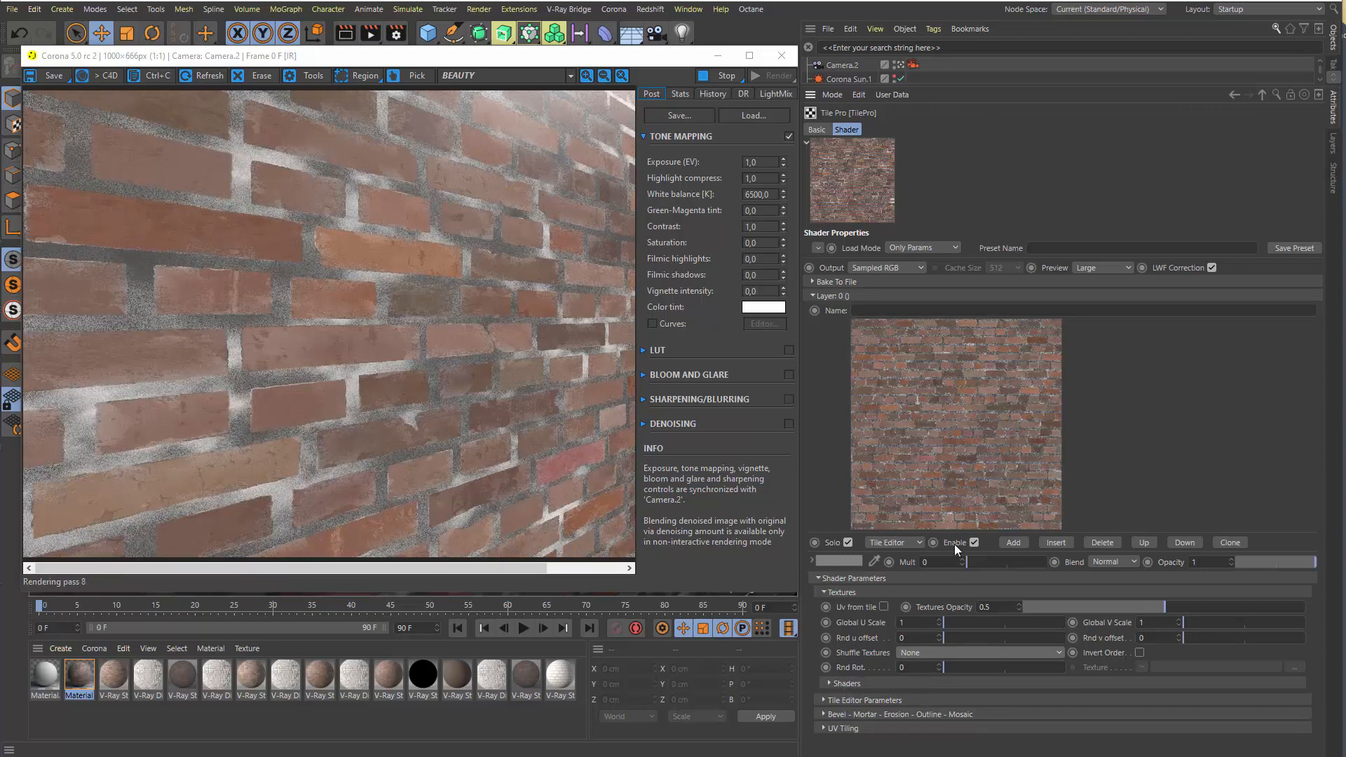
pyautogui.doubleClick(953, 423)
pyautogui.moveTo(988, 6); pyautogui.dragTo(645, 59)
pyautogui.click(553, 112)
pyautogui.click(566, 139)
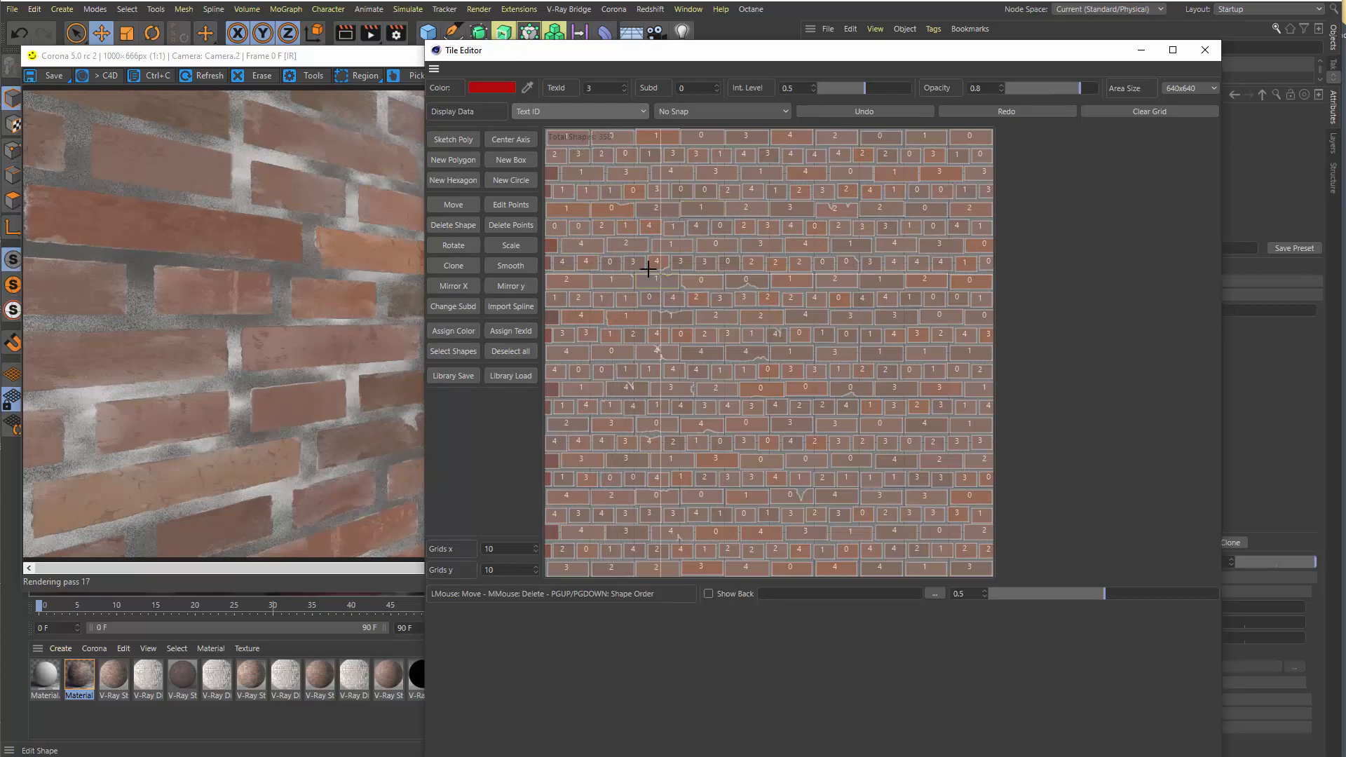
pyautogui.click(1205, 49)
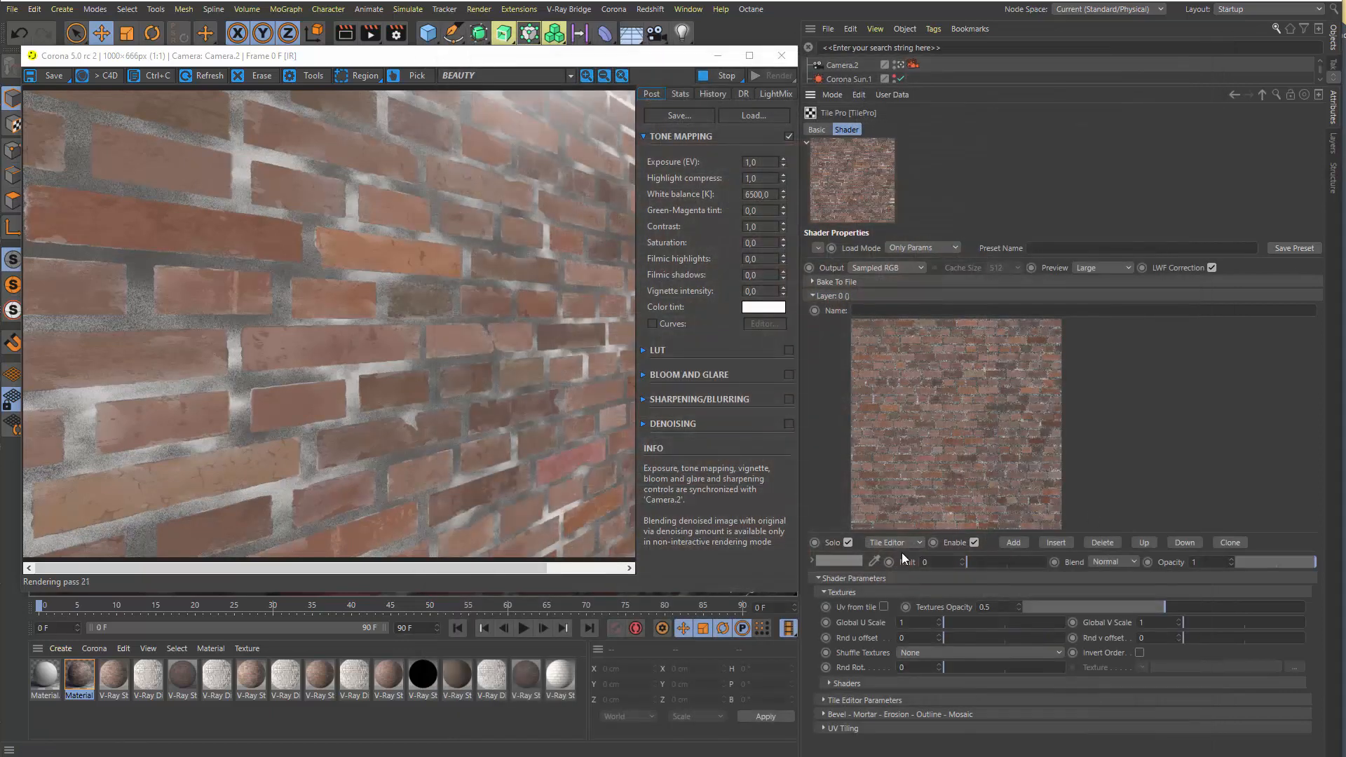
# Try the Random option for Shuffle Textures and return it to None
pyautogui.click(969, 650)
pyautogui.click(963, 683)
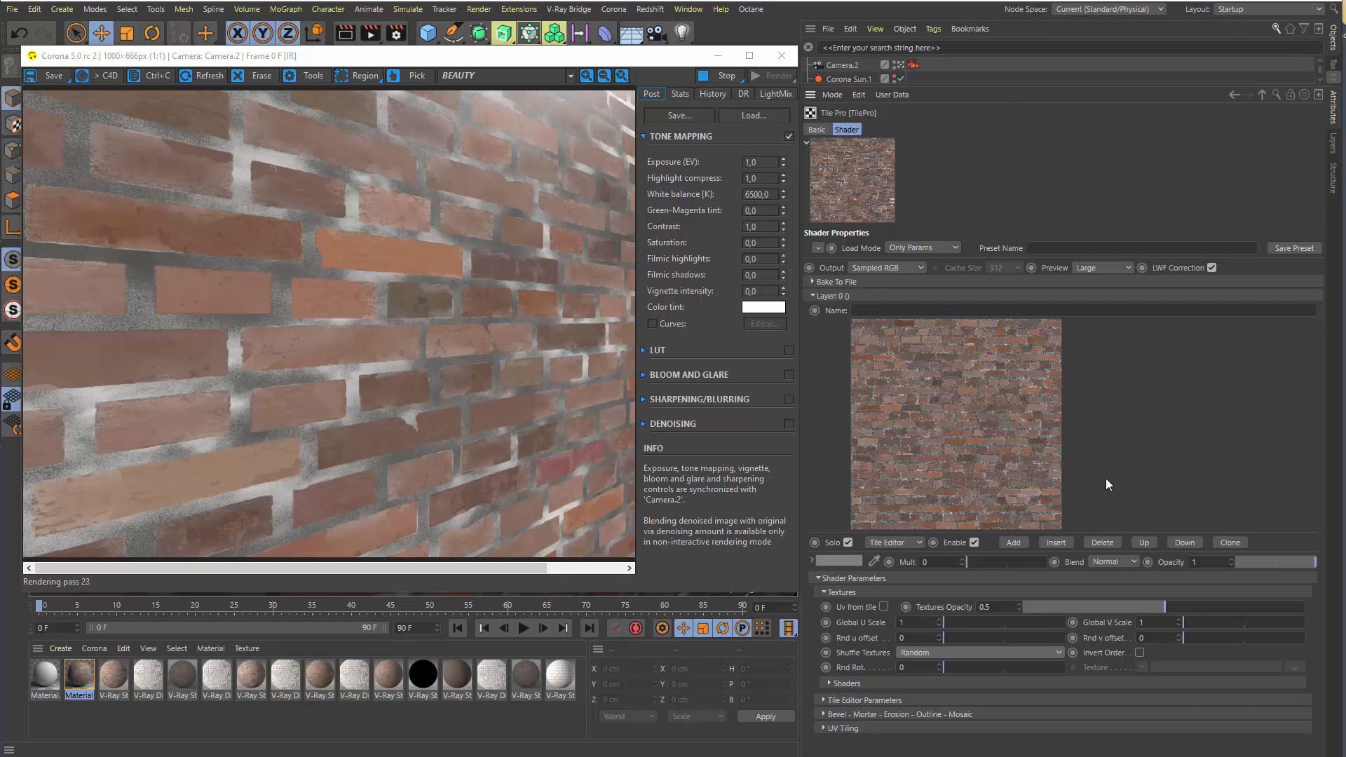
pyautogui.click(948, 656)
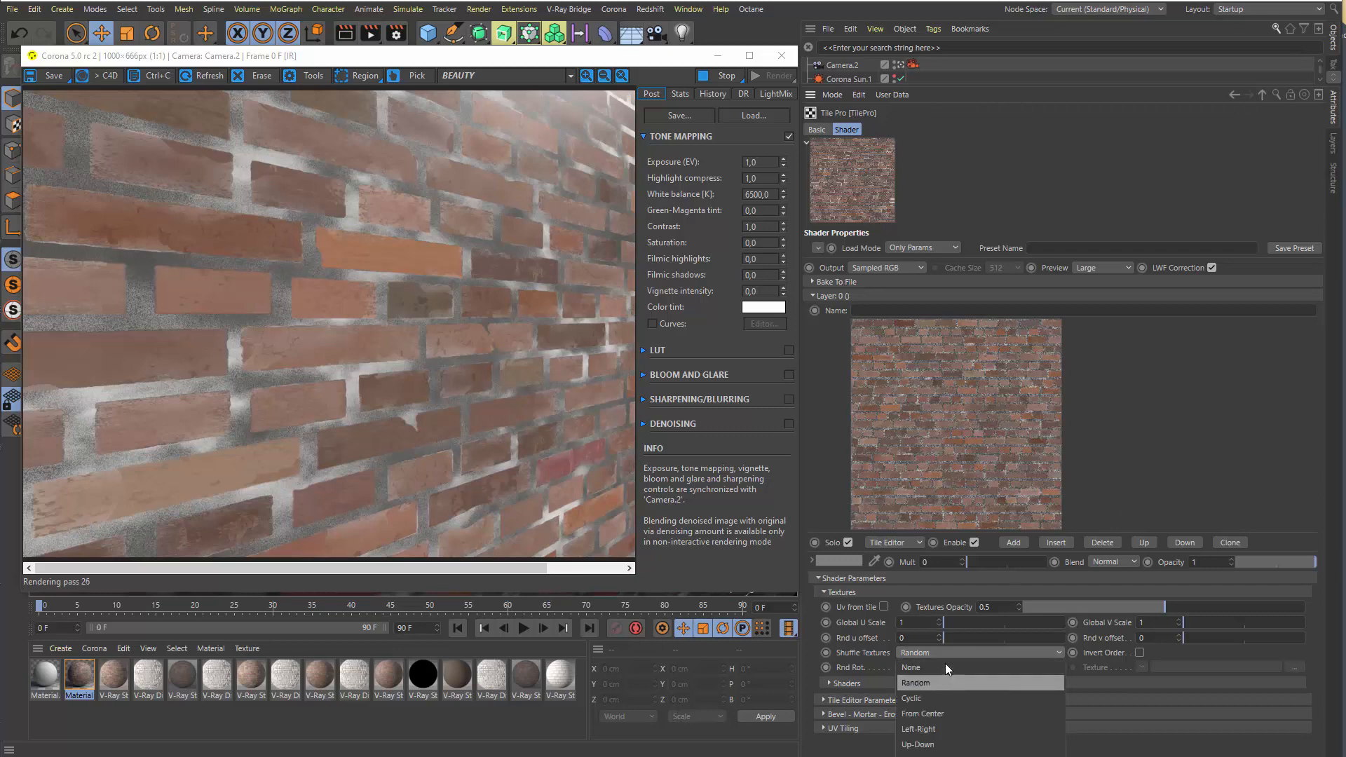
pyautogui.click(944, 663)
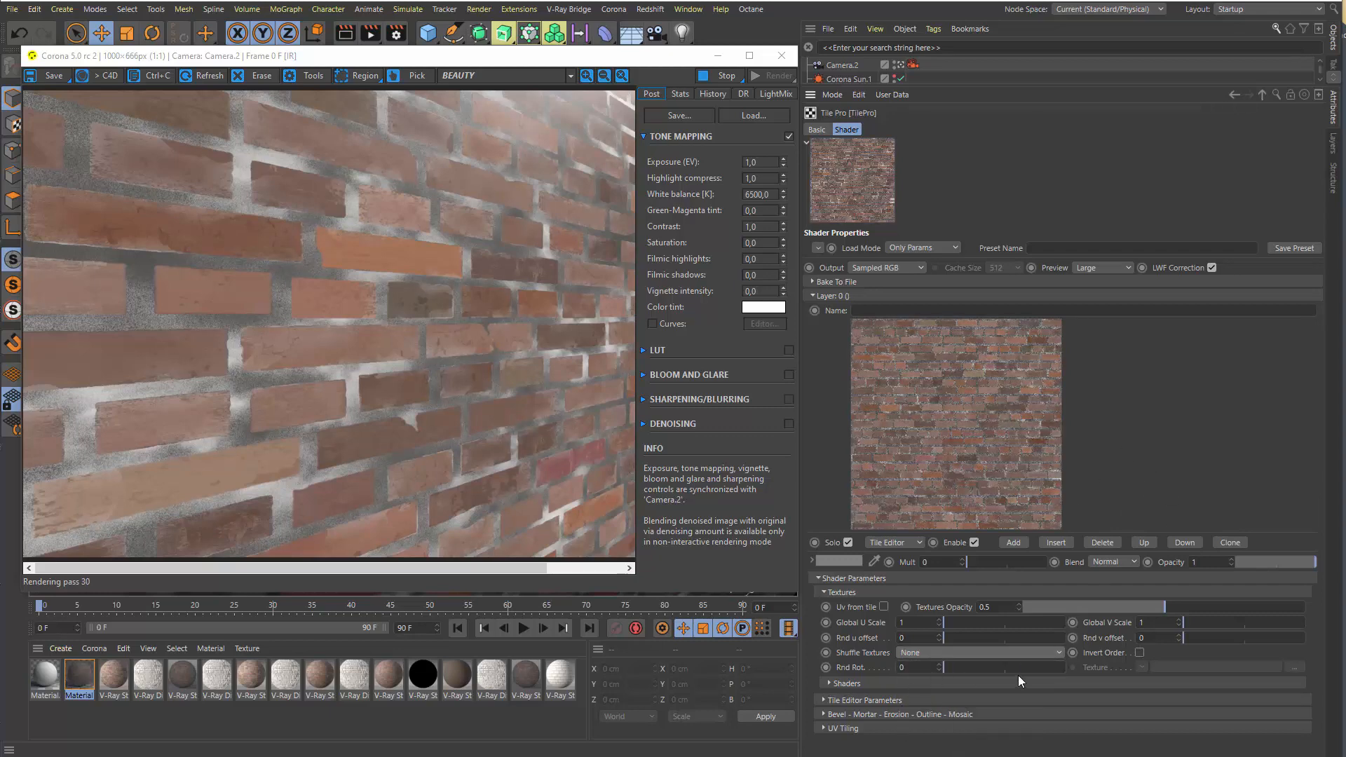
# Try the Cyclic and Up-Down options for Shuffle Textures, restore None, and try Rnd Rot. before returning it to 0
pyautogui.click(939, 658)
pyautogui.click(935, 697)
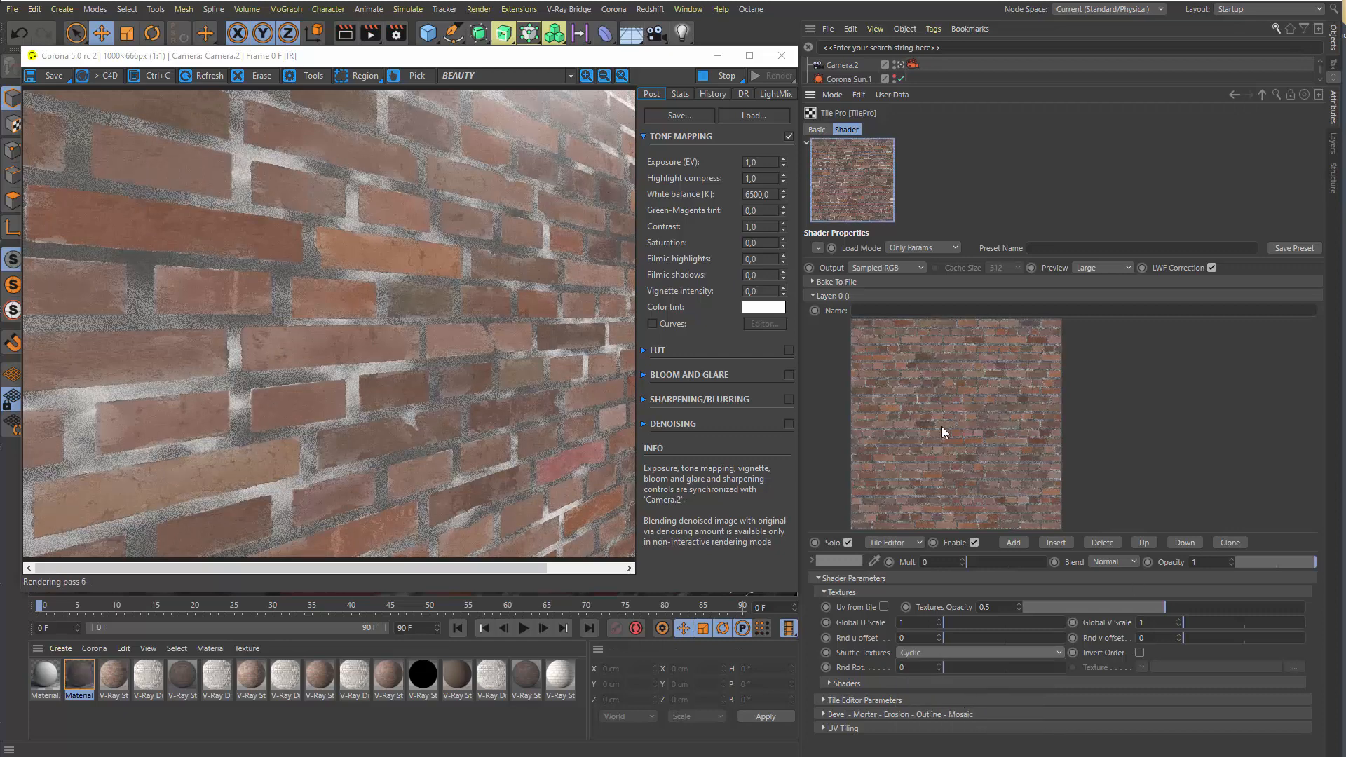
pyautogui.click(913, 652)
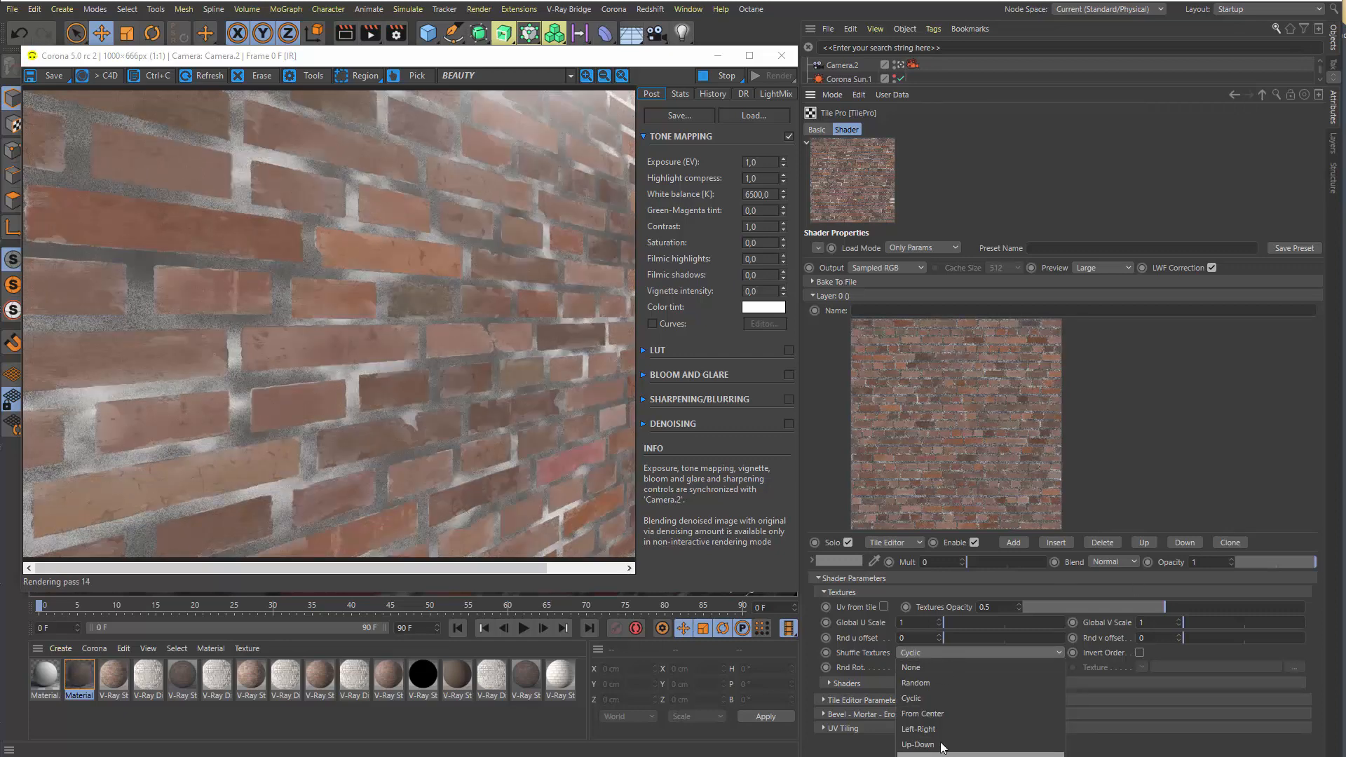
pyautogui.click(918, 744)
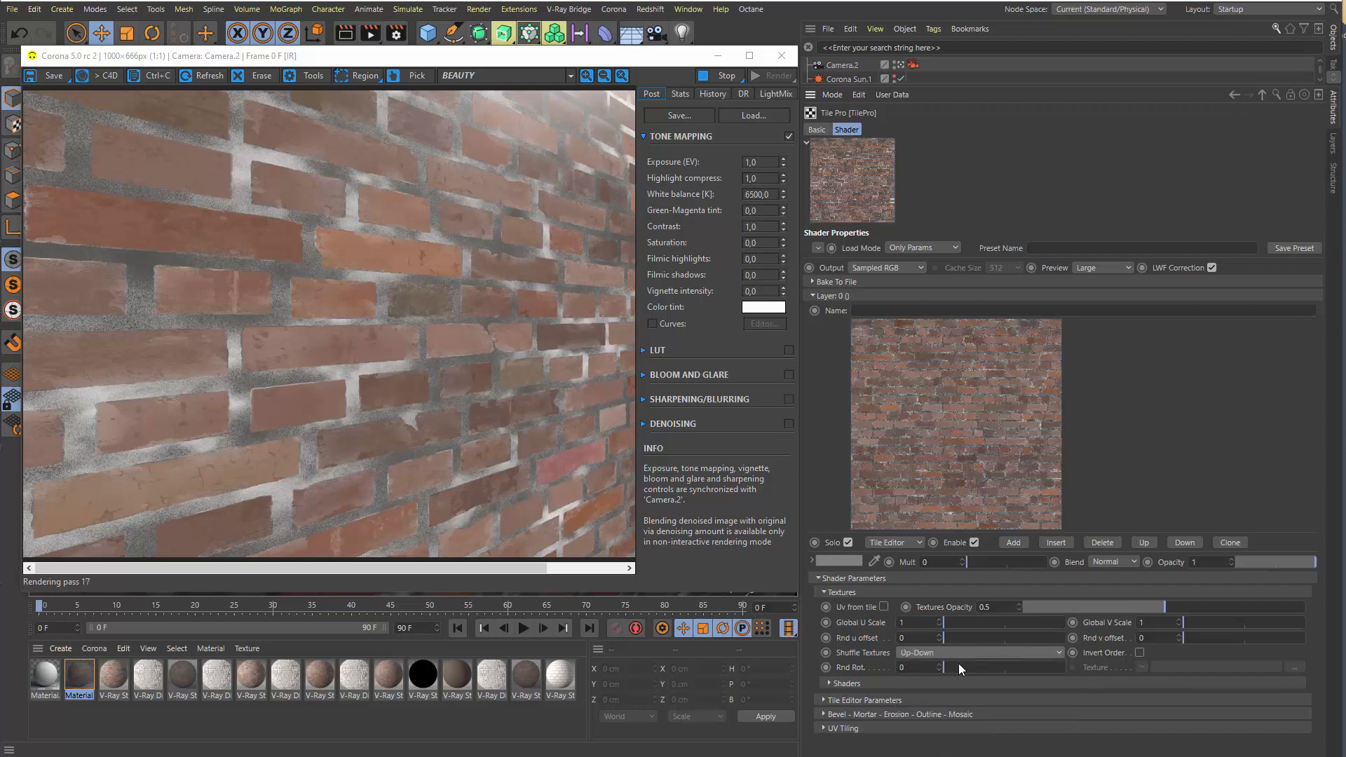
pyautogui.click(942, 654)
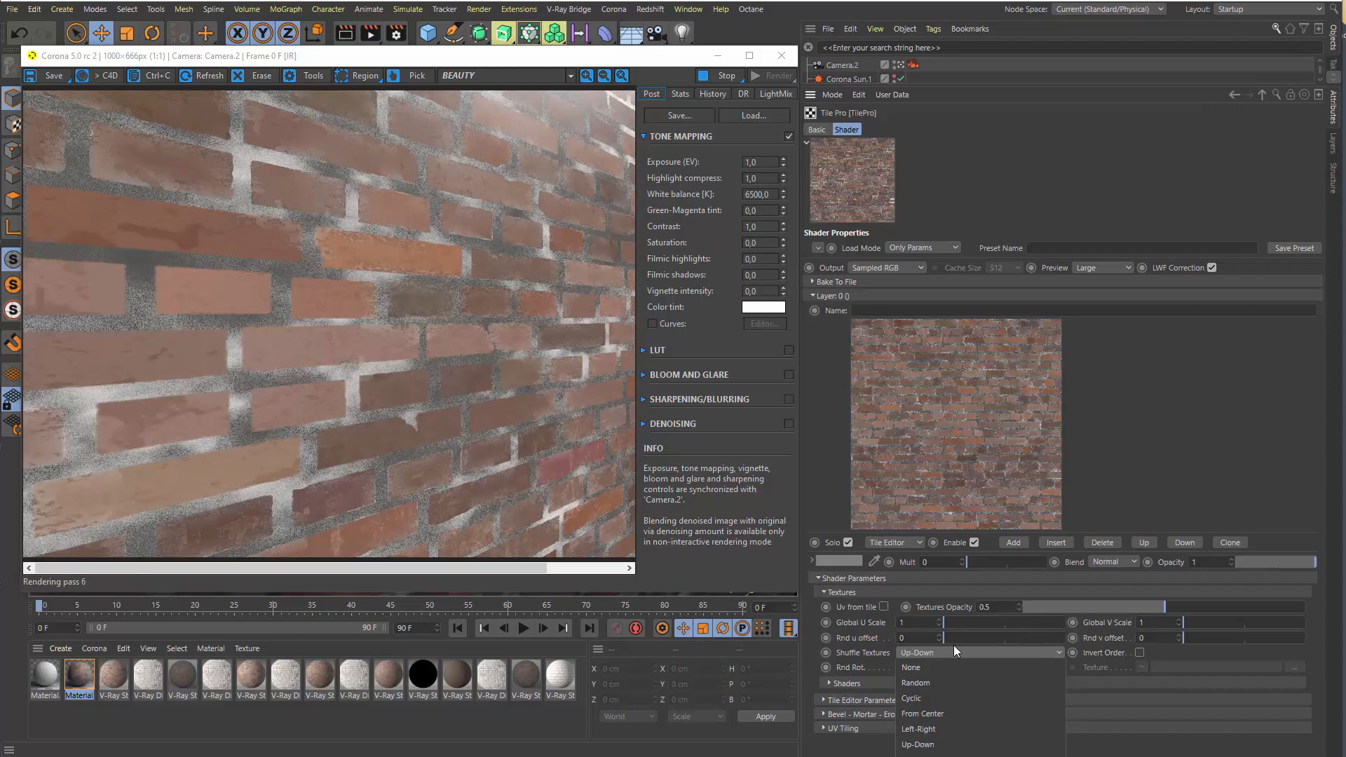
pyautogui.click(936, 665)
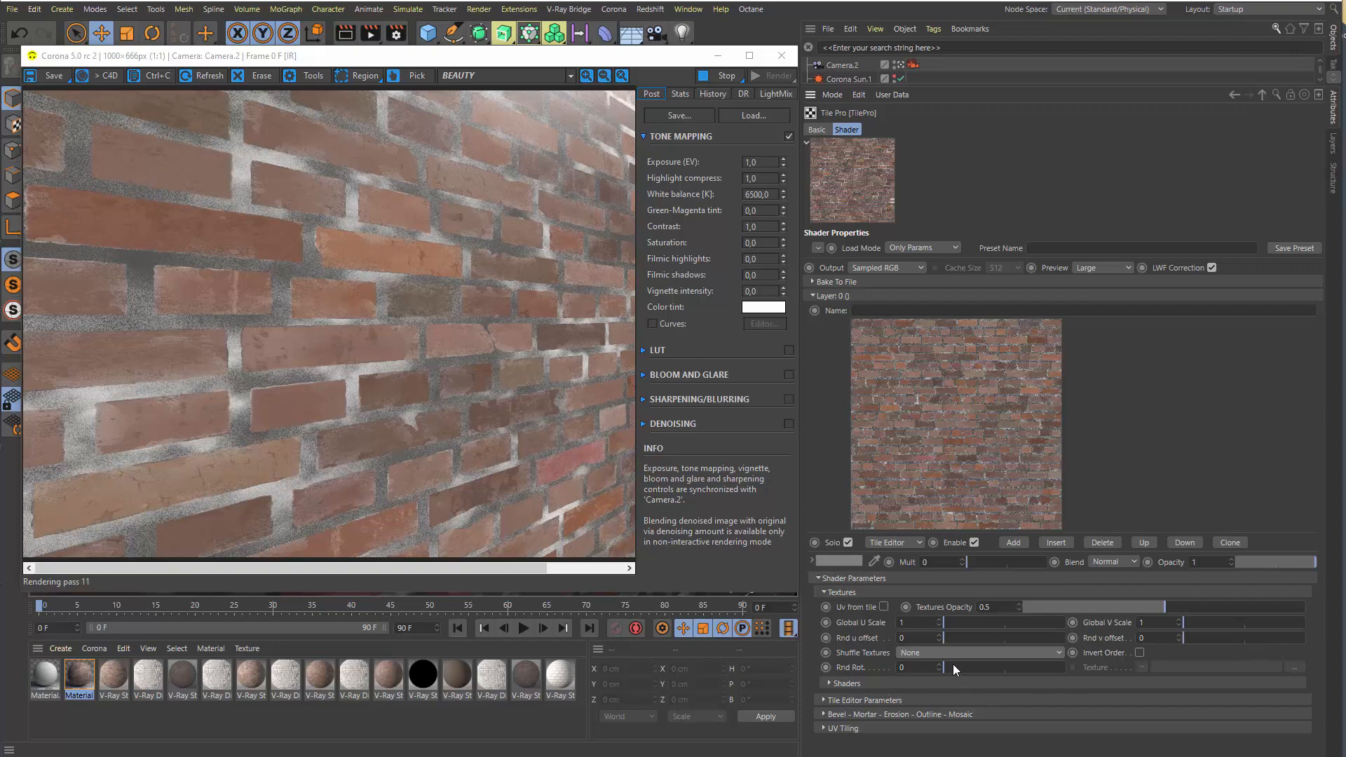
pyautogui.moveTo(953, 663); pyautogui.dragTo(924, 663)
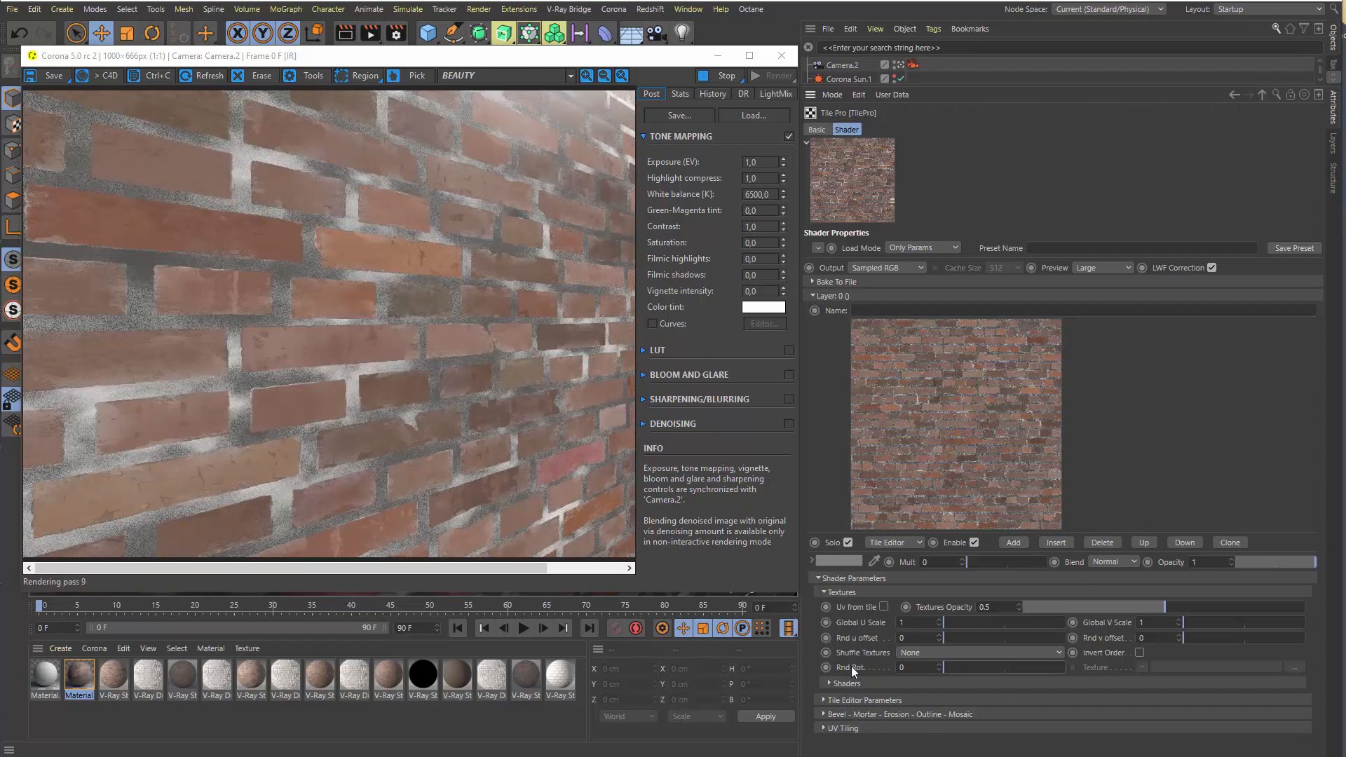
# Expand the Shaders section of the Textures parameters and examine the Noise shader inside Tex0's Layer shader
pyautogui.click(854, 684)
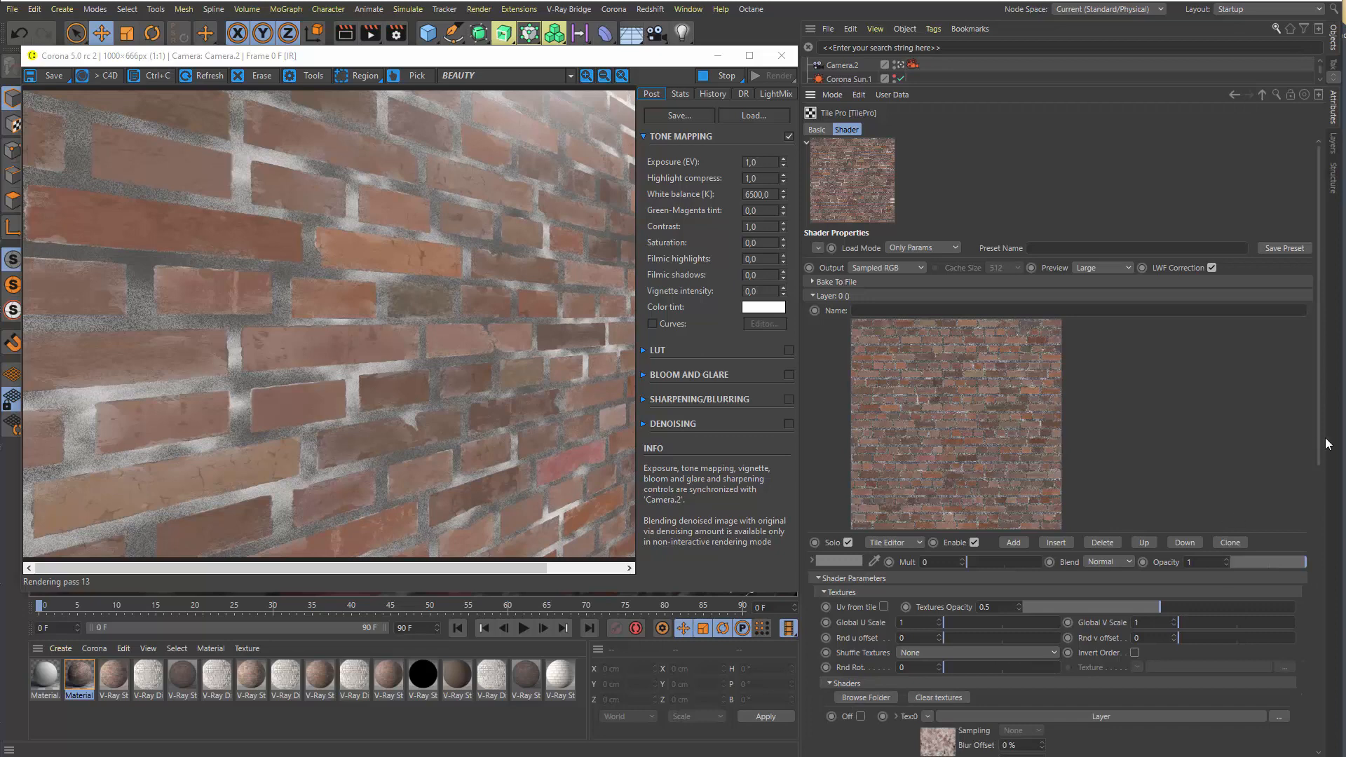
pyautogui.scroll(-6, 1323, 446)
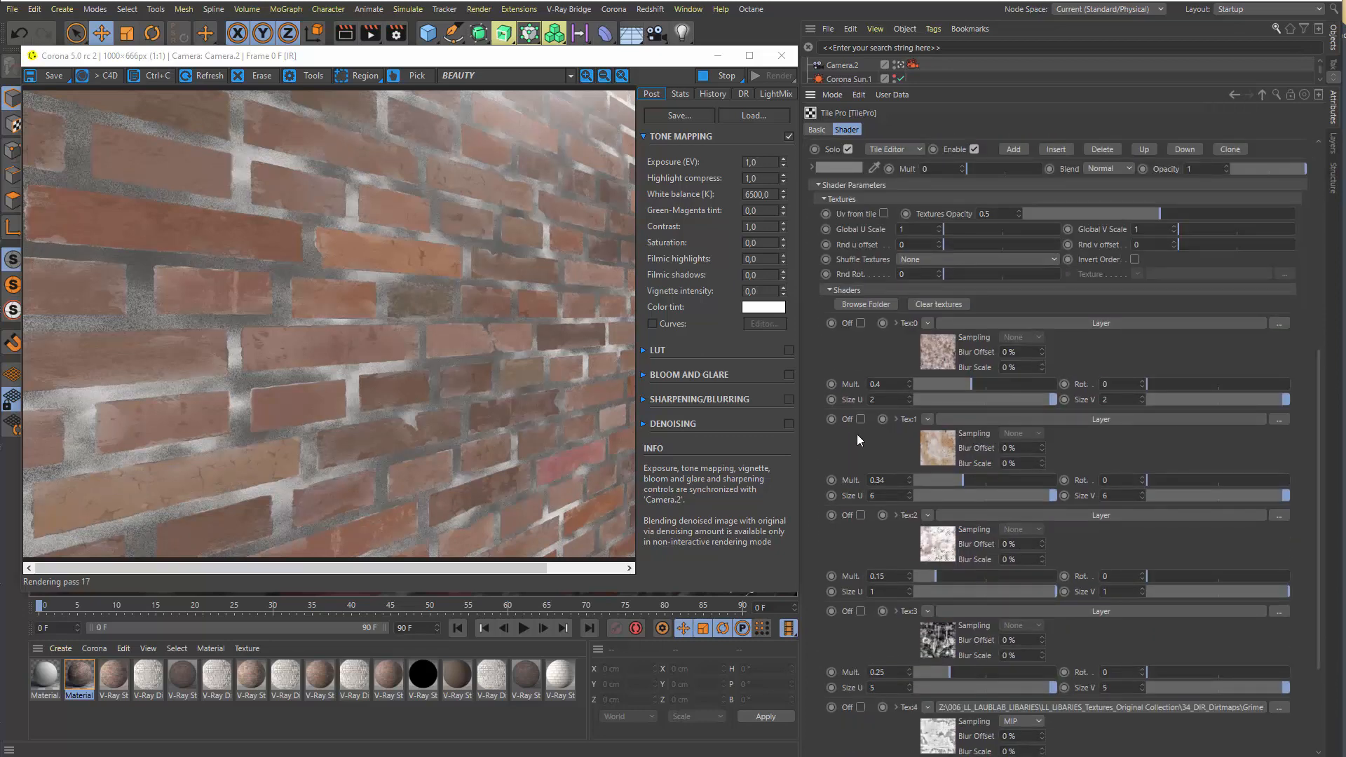
pyautogui.click(933, 358)
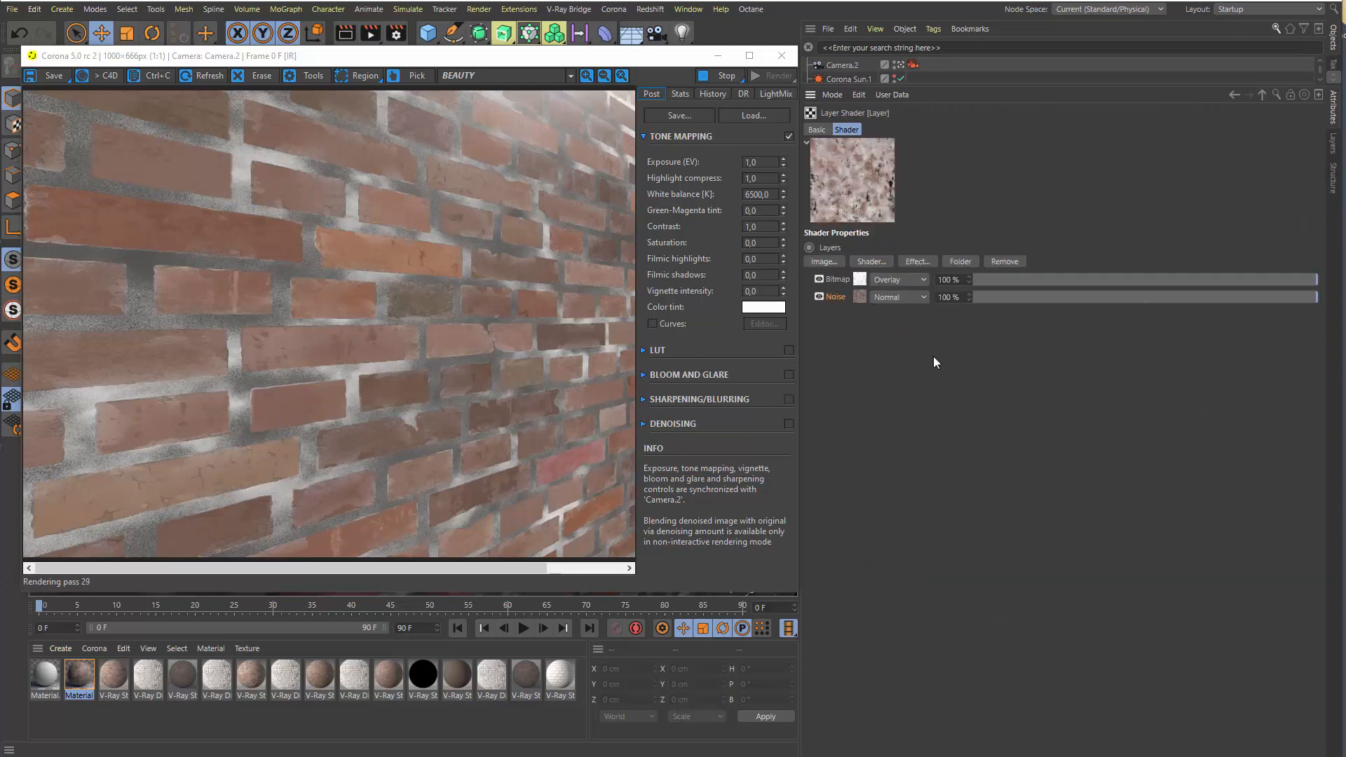
pyautogui.click(860, 296)
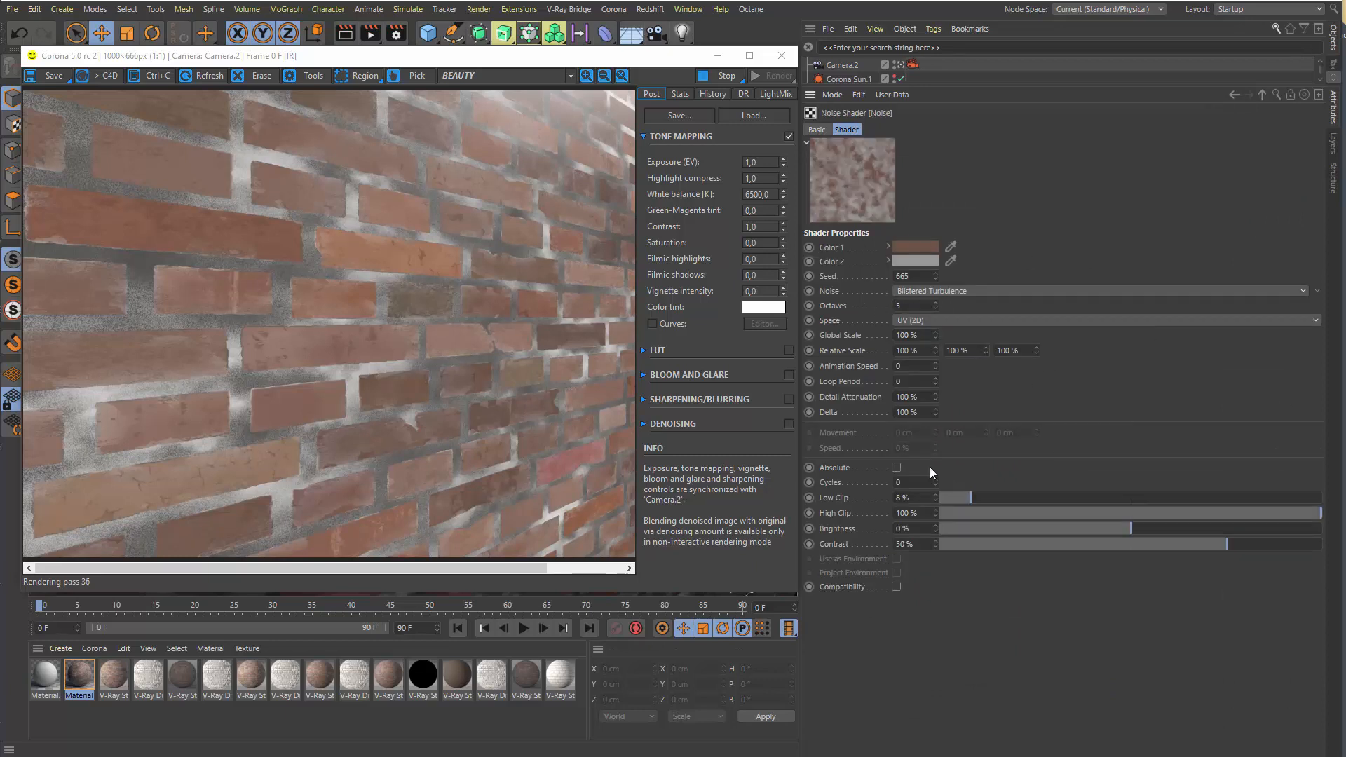
# Examine the Bitmap shader overlaid in Tex0's Layer shader and return to the Tile Pro shader settings
pyautogui.click(1263, 94)
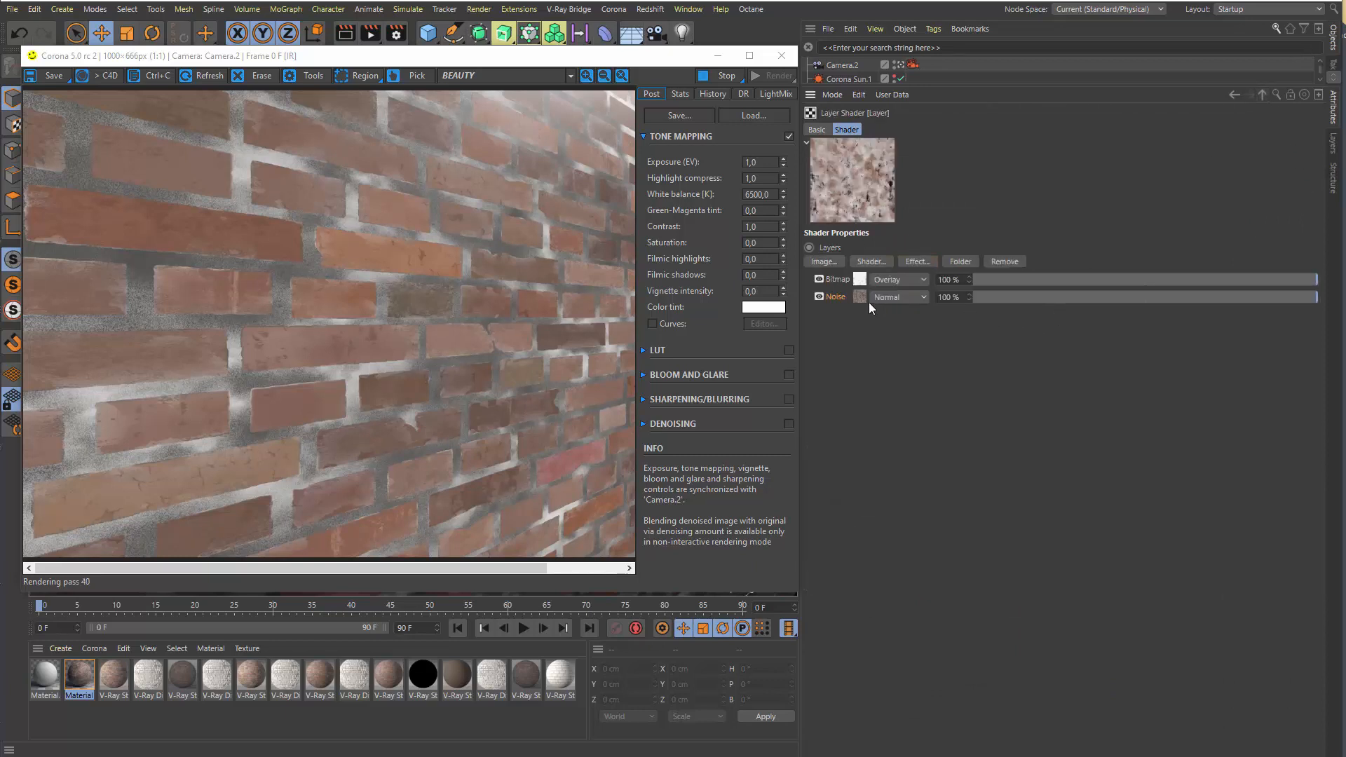
pyautogui.click(859, 278)
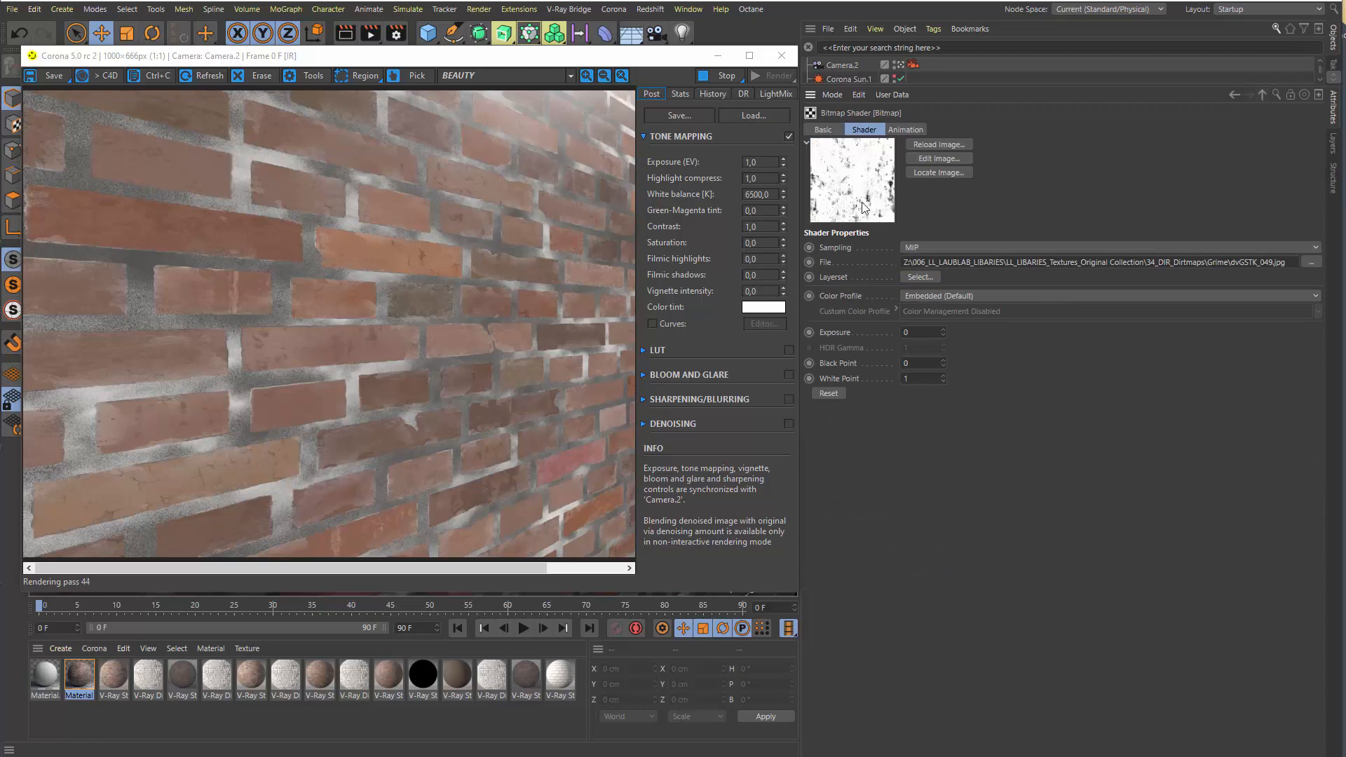
pyautogui.click(1262, 94)
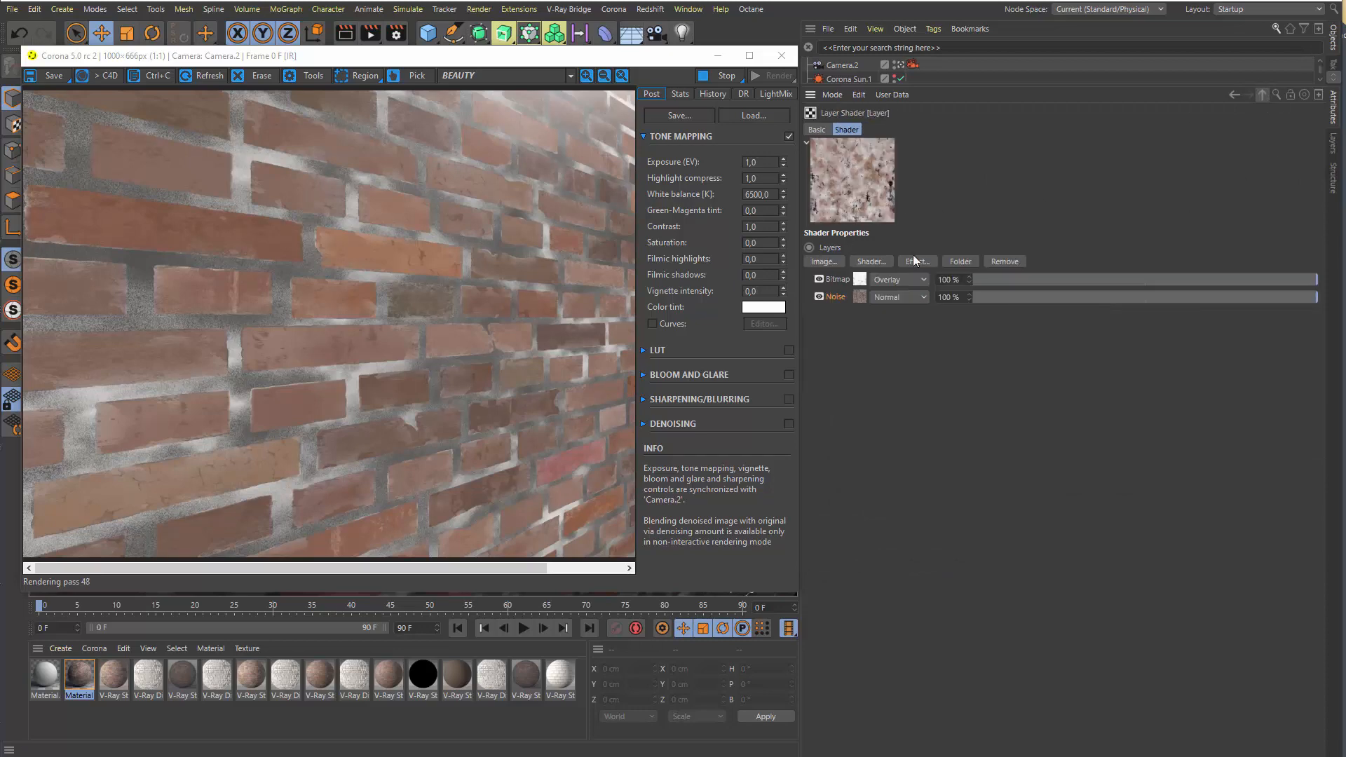
pyautogui.click(1263, 95)
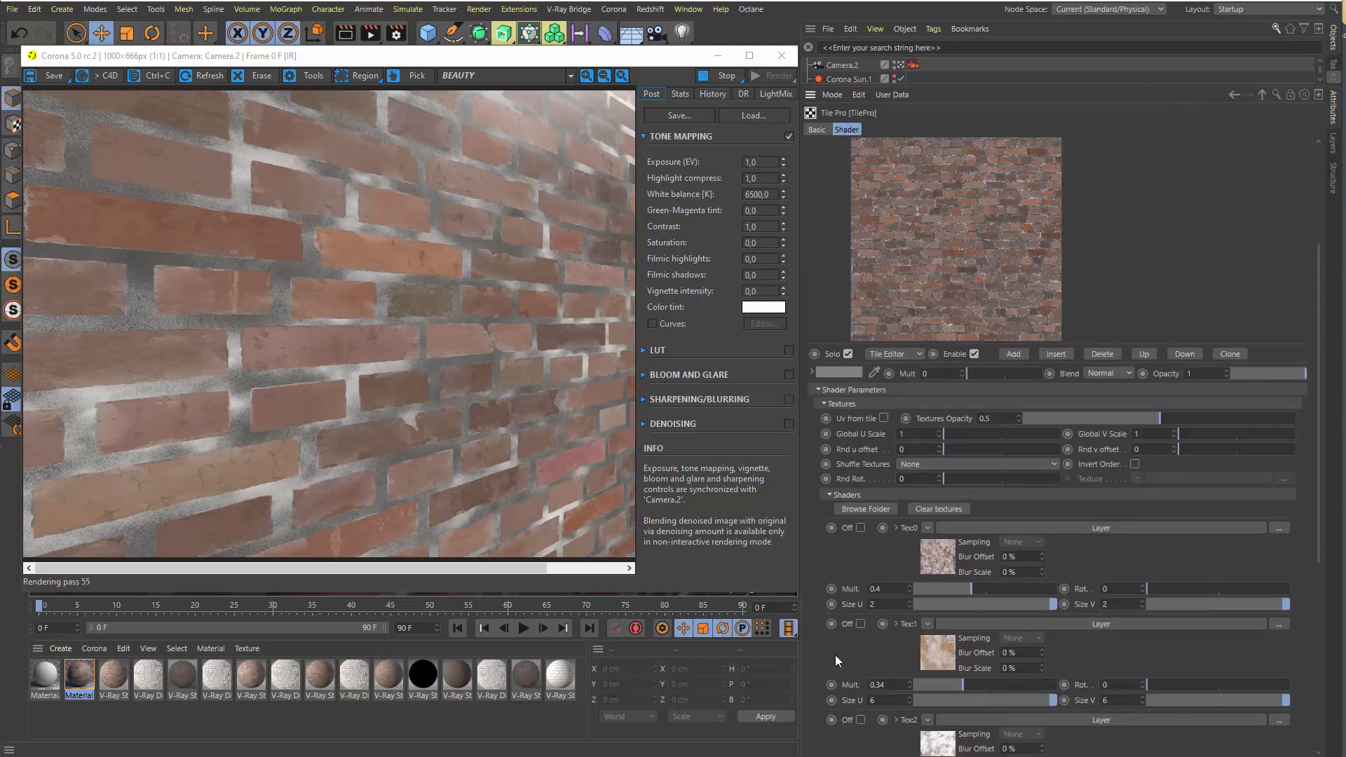
# Examine the Layer and bitmap shaders in texture slots Tex0 to Tex5 with their Mult. and size settings, and collapse the Shaders section
pyautogui.scroll(-5, 835, 654)
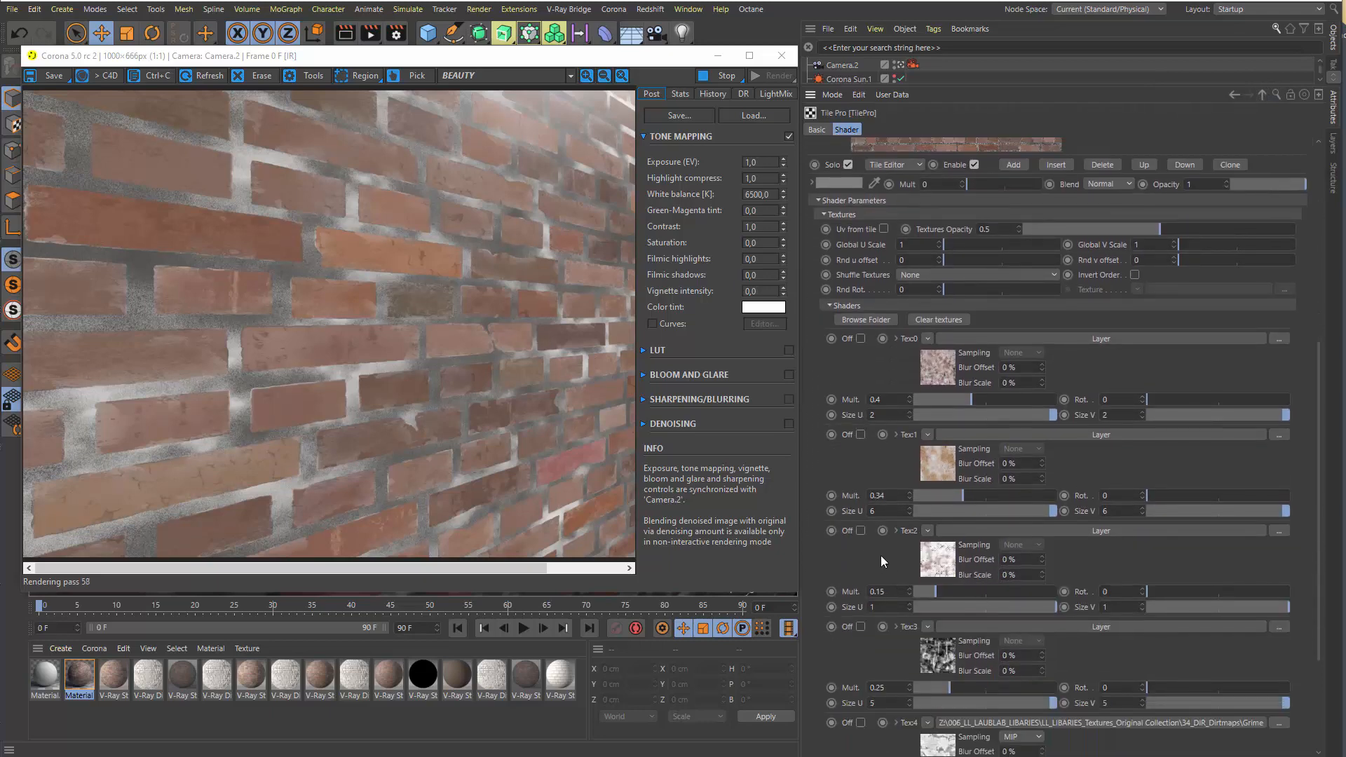
pyautogui.scroll(-3, 880, 555)
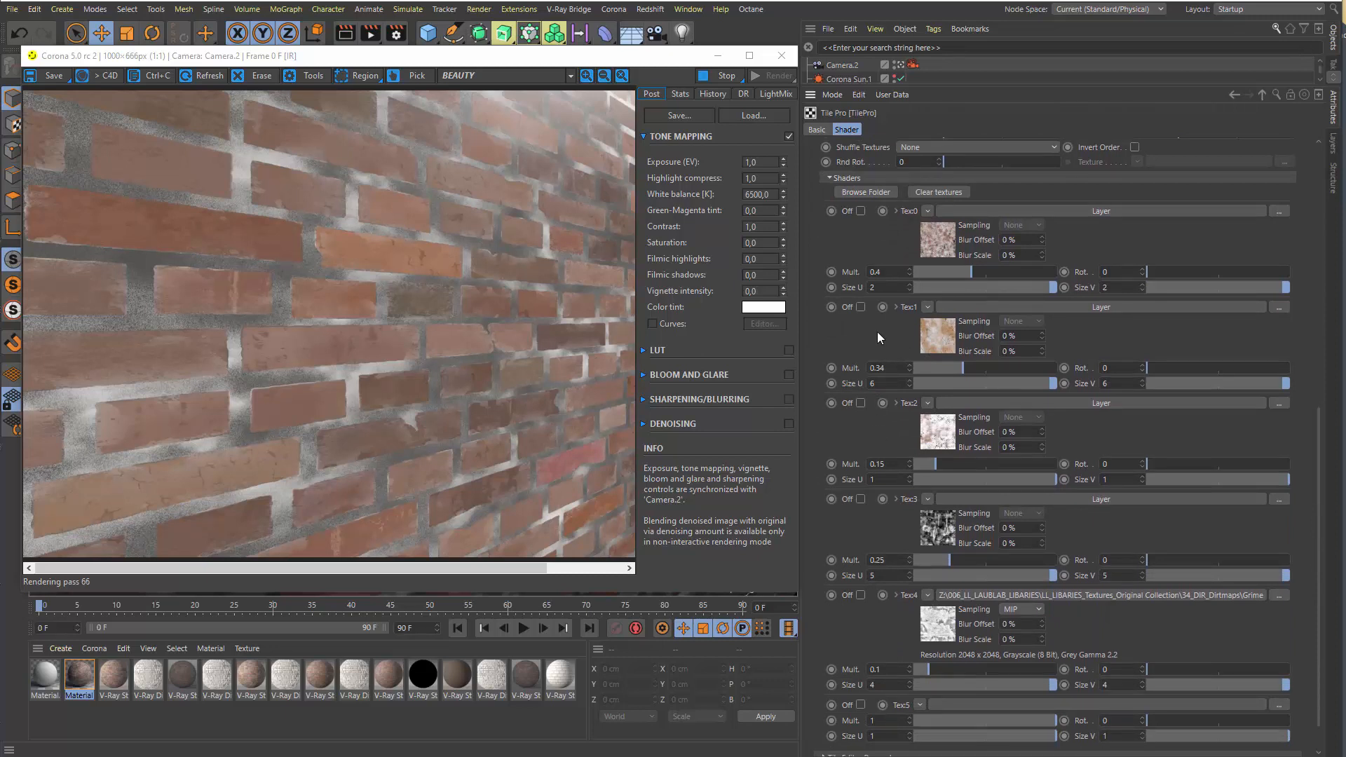
pyautogui.moveTo(883, 334); pyautogui.dragTo(891, 374, button='middle')
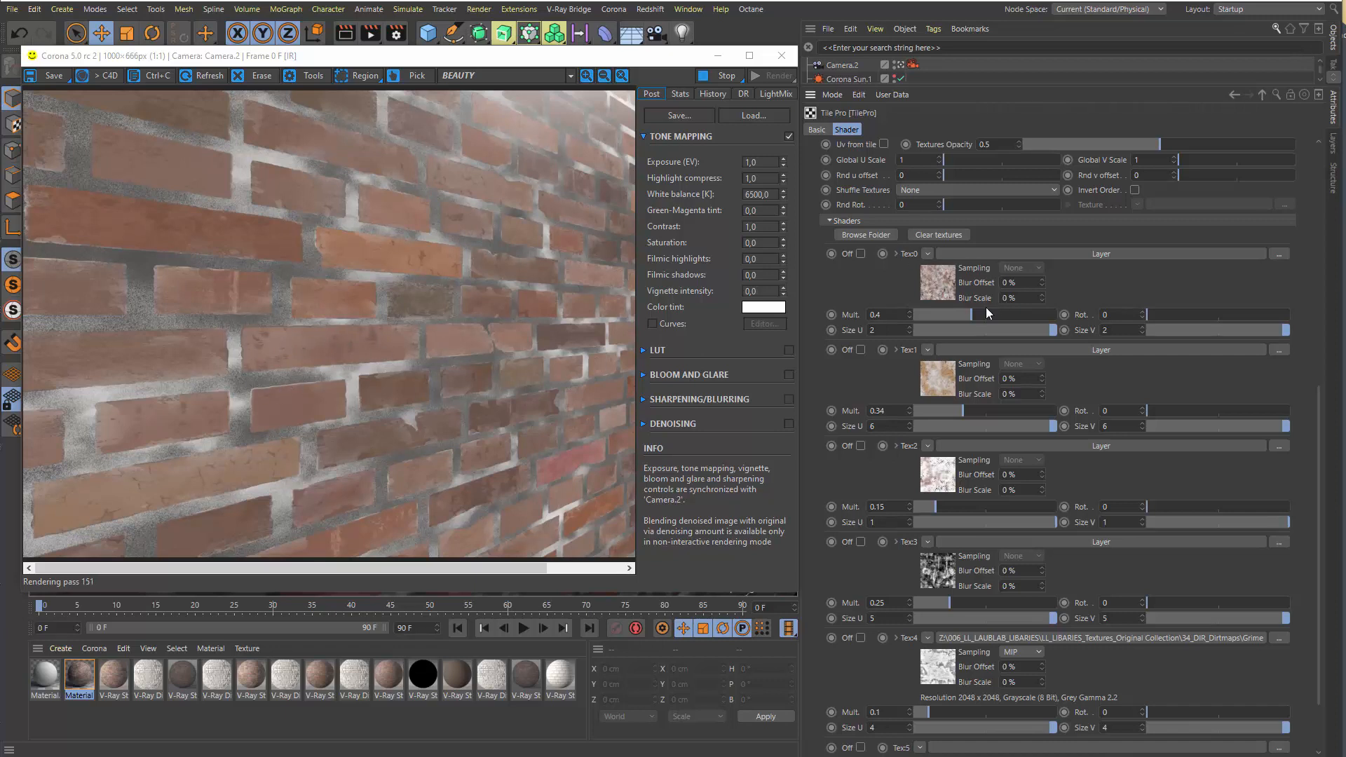
pyautogui.click(848, 234)
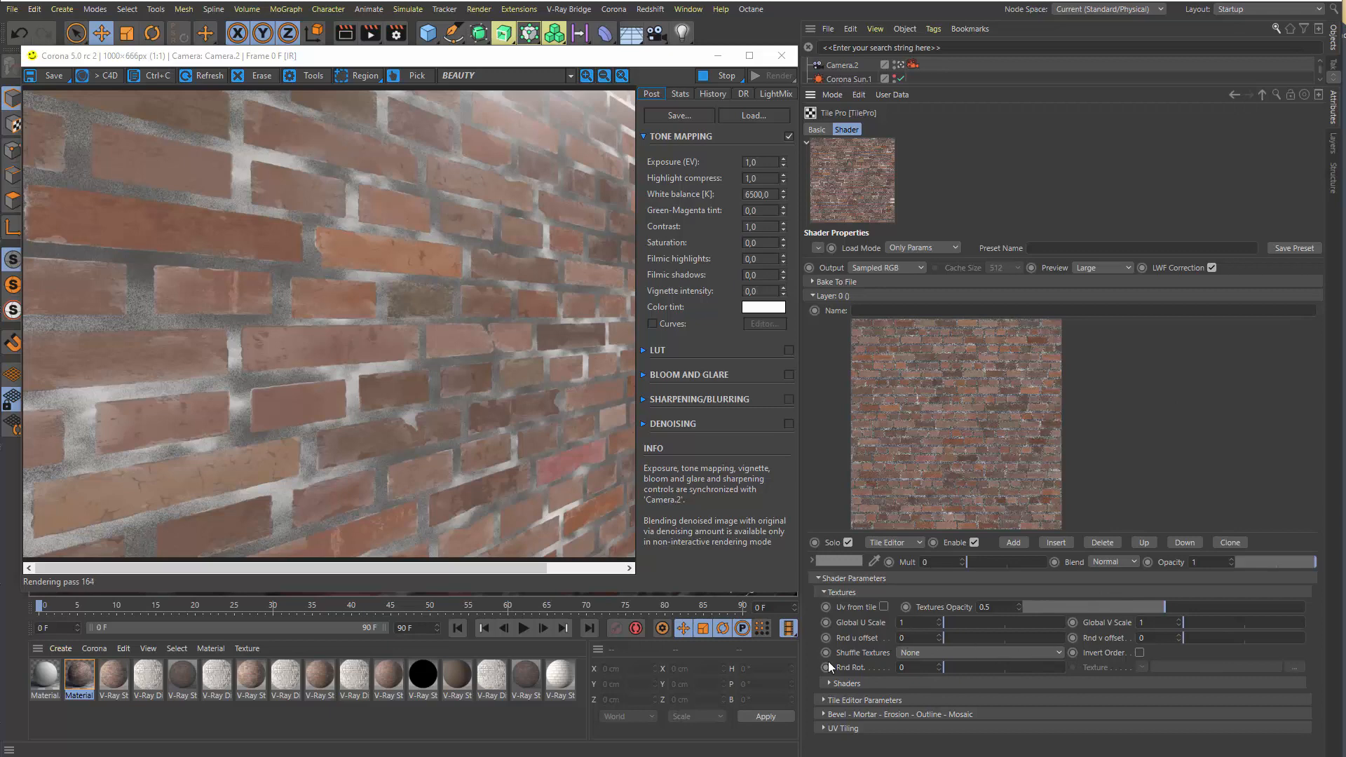
pyautogui.click(851, 684)
pyautogui.scroll(-3, 1108, 458)
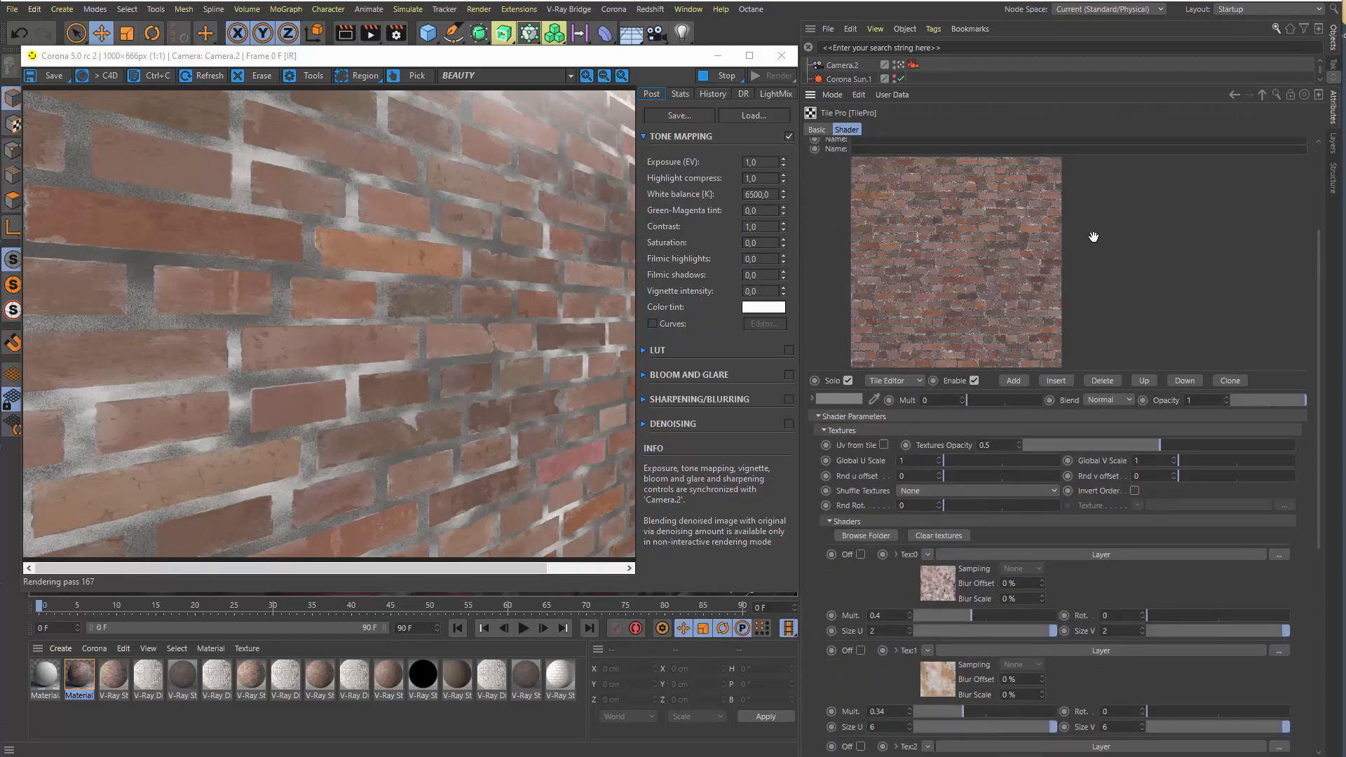
pyautogui.scroll(-2, 908, 558)
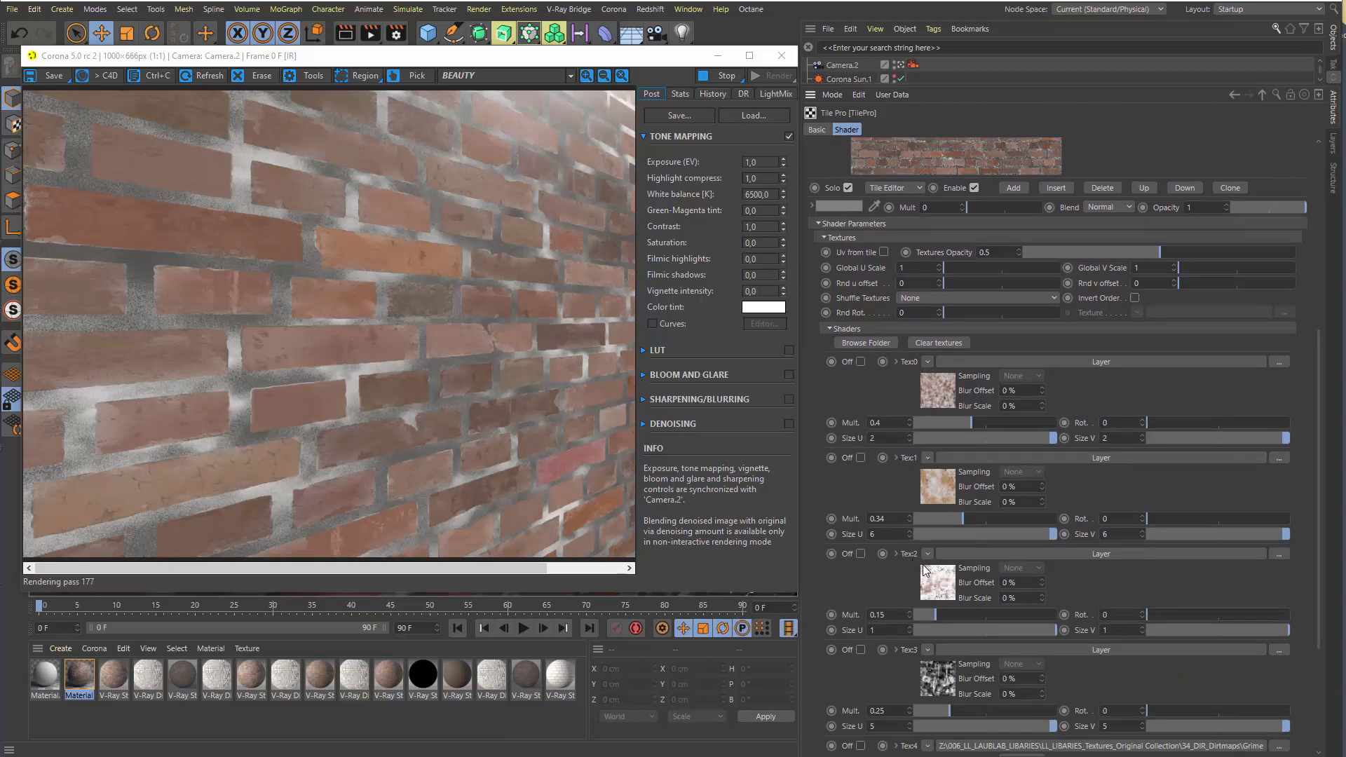
pyautogui.click(845, 329)
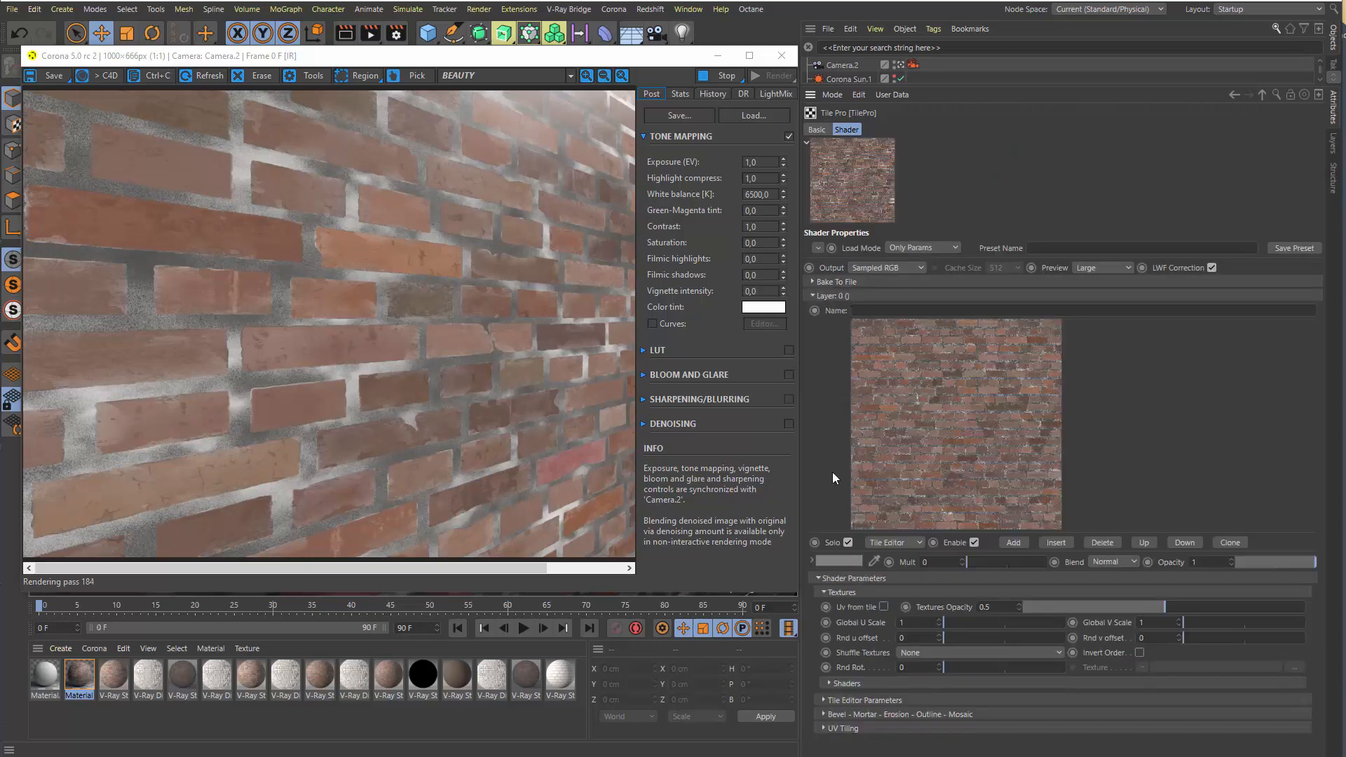
# Collapse the Textures parameters and expand Tile Editor Parameters to examine the repetition and Tiles Variations settings
pyautogui.click(856, 578)
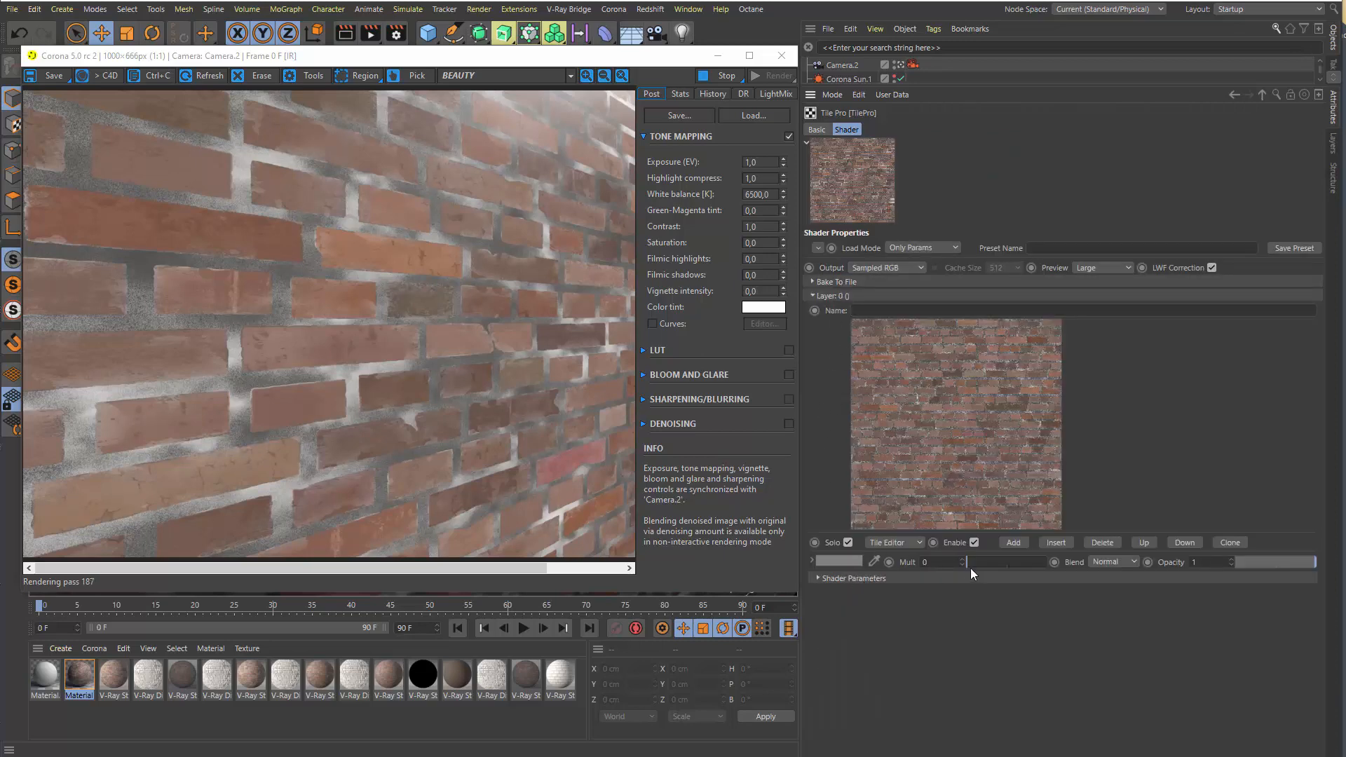
pyautogui.click(860, 577)
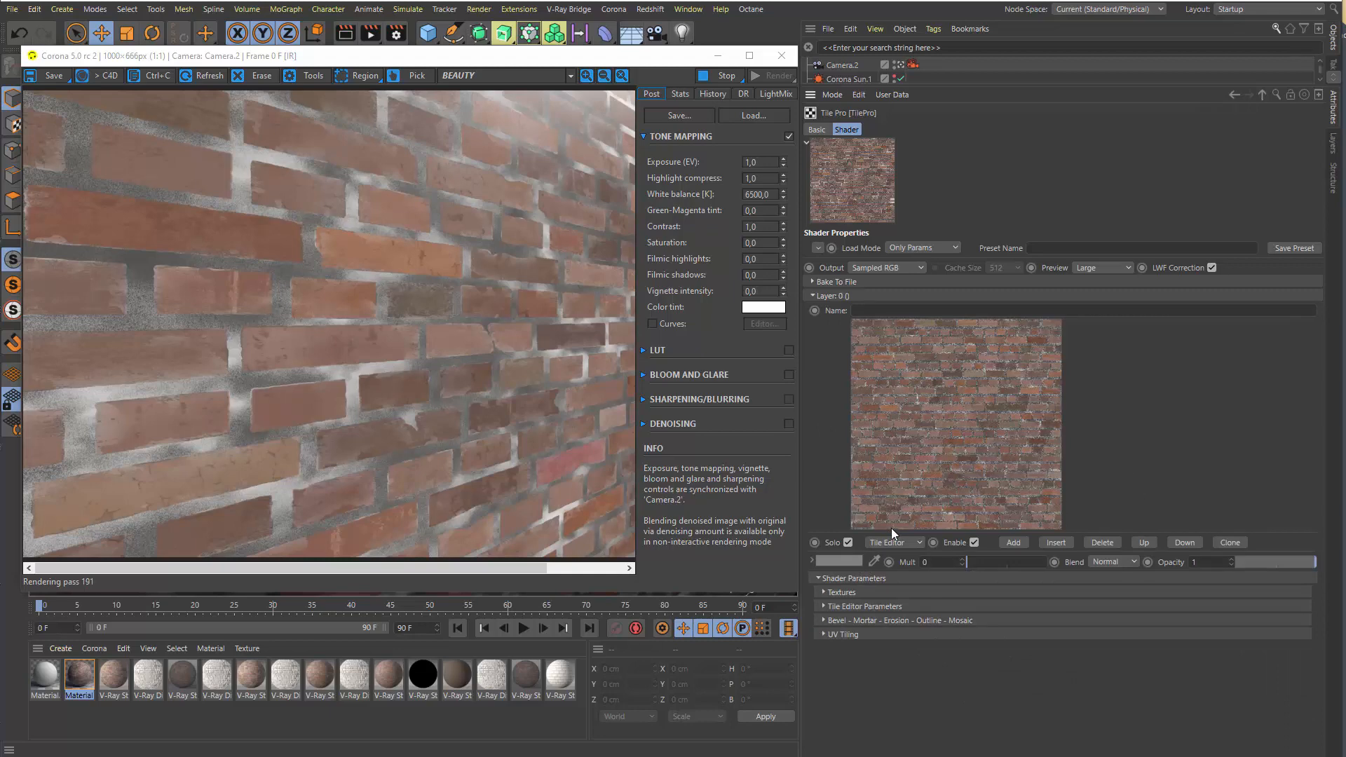
pyautogui.click(849, 607)
pyautogui.scroll(-2, 1147, 434)
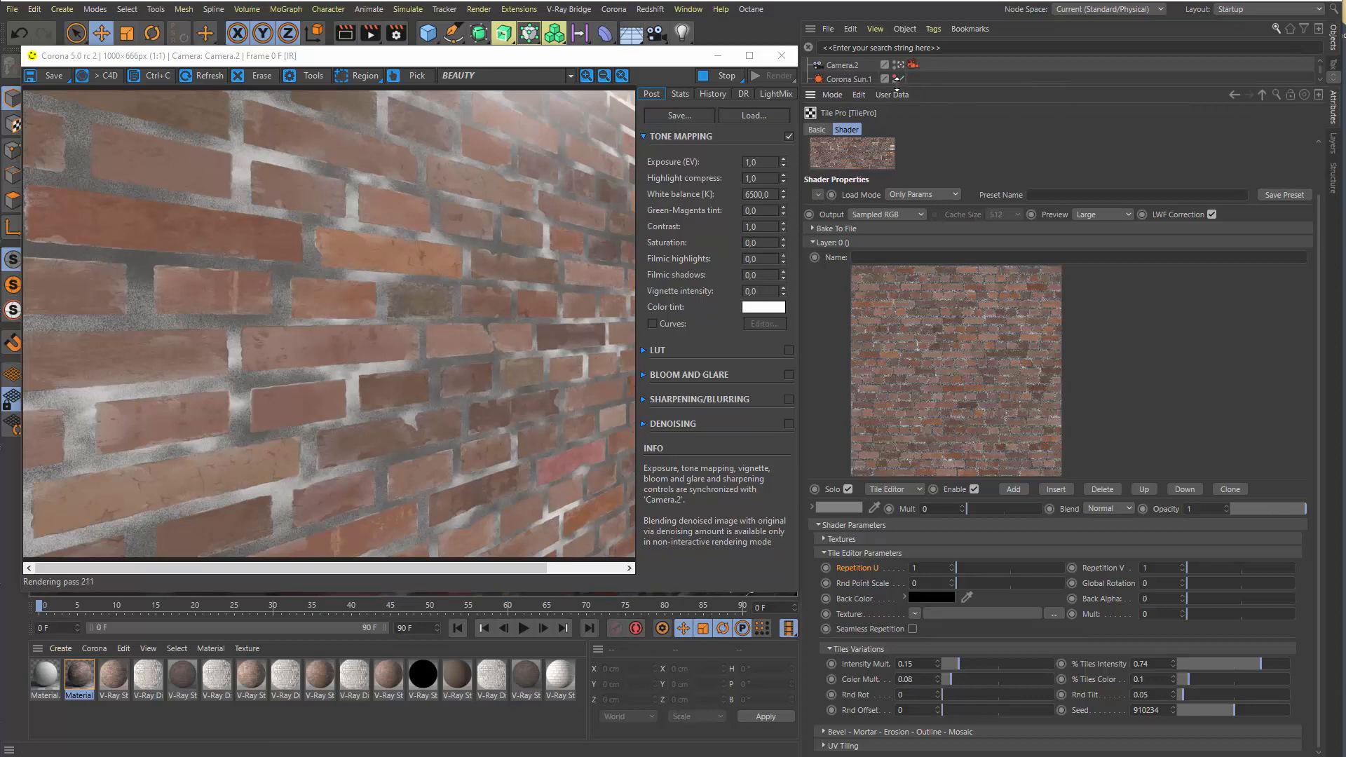
# Try Tiles U and Tiles V at 2 on Plane.1's material tag and restore both to 1
pyautogui.moveTo(899, 87); pyautogui.dragTo(916, 159)
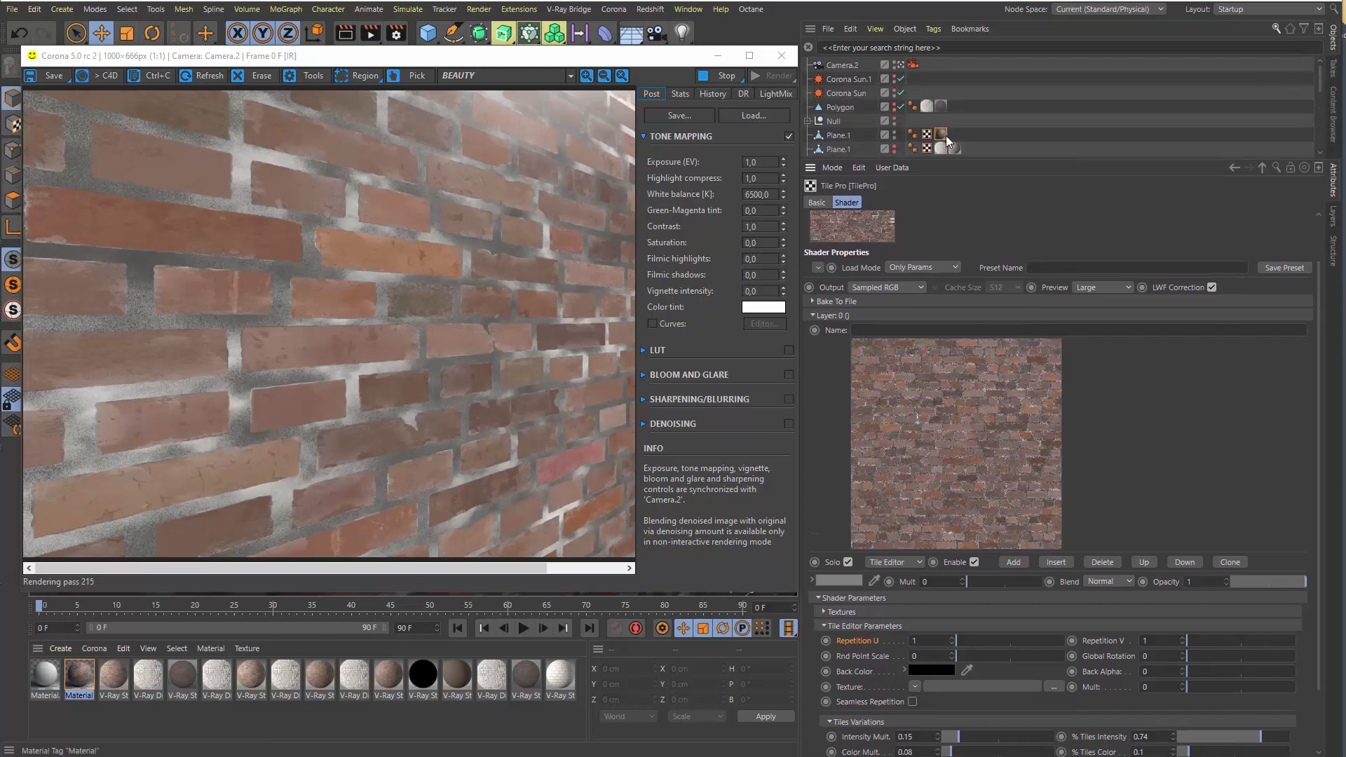
pyautogui.click(942, 136)
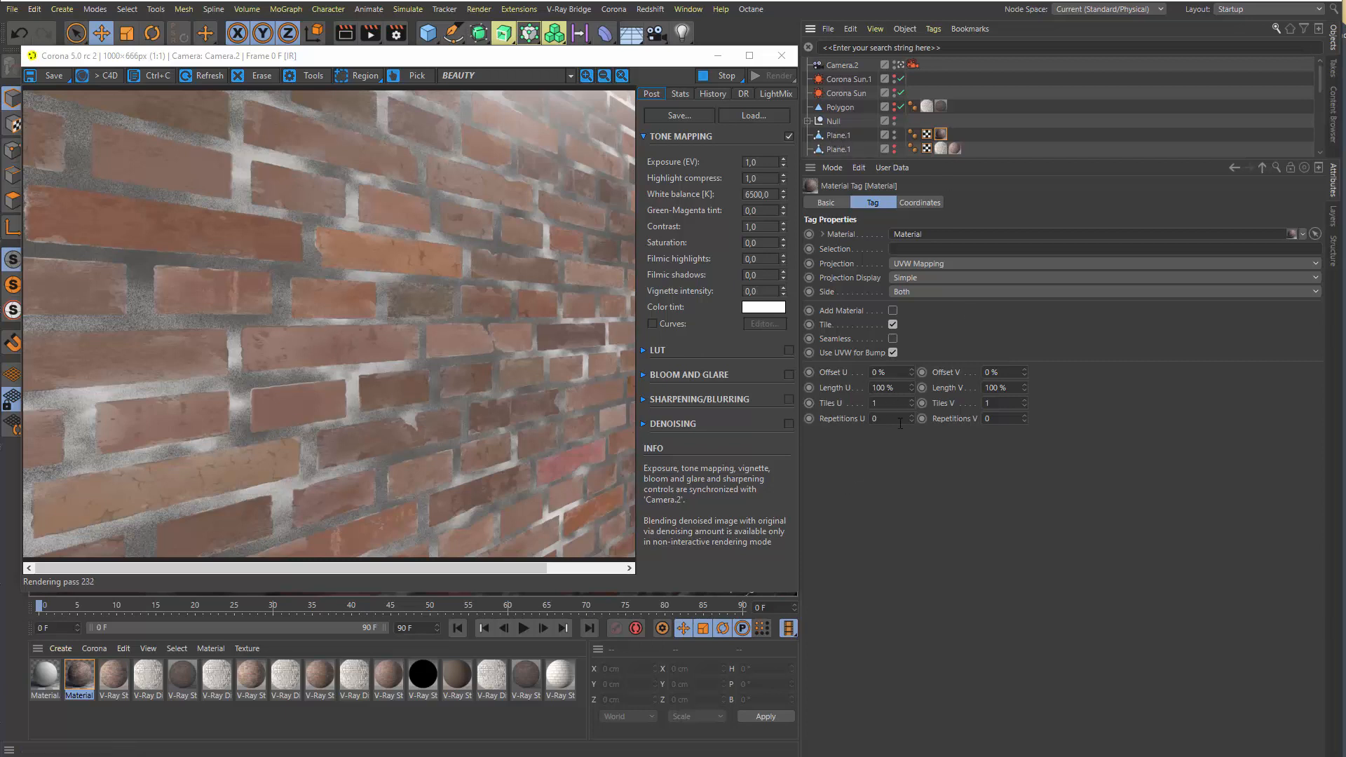
pyautogui.click(911, 399)
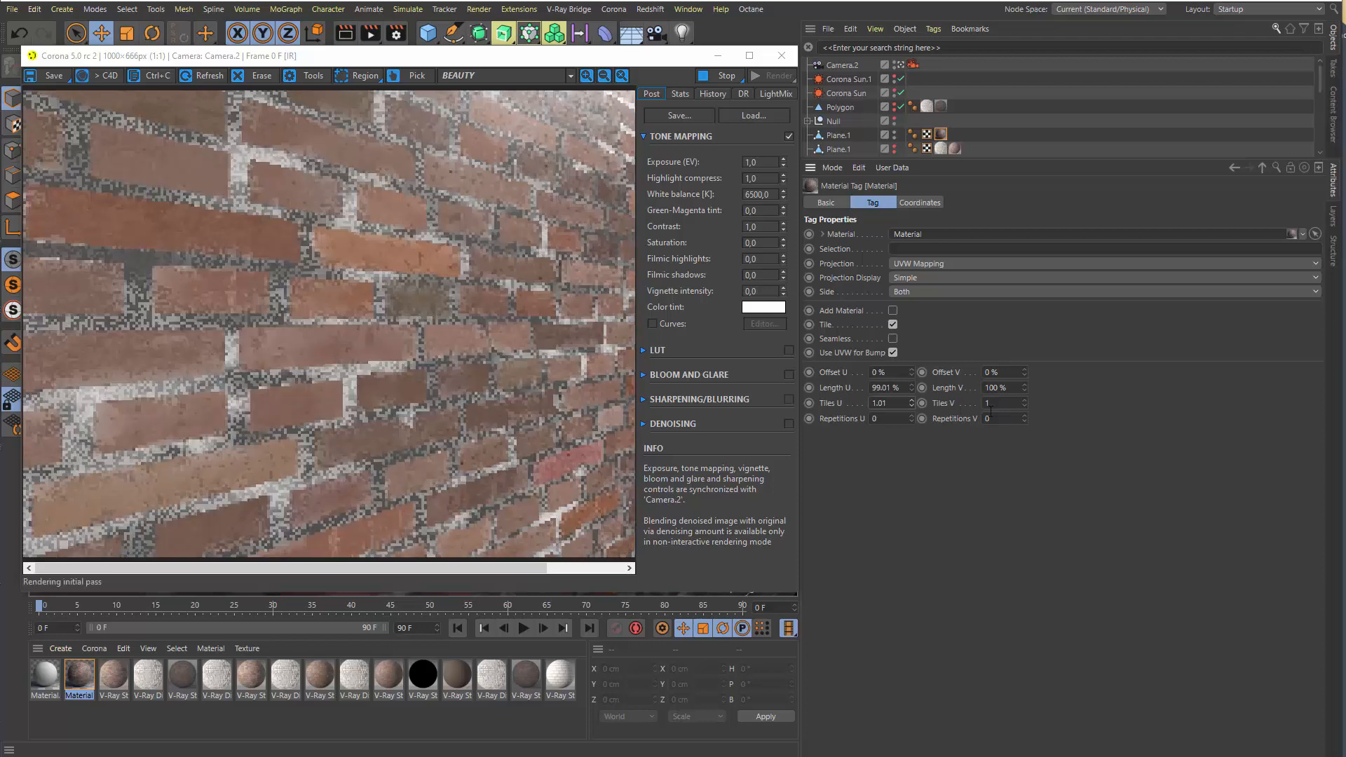
pyautogui.write('2')
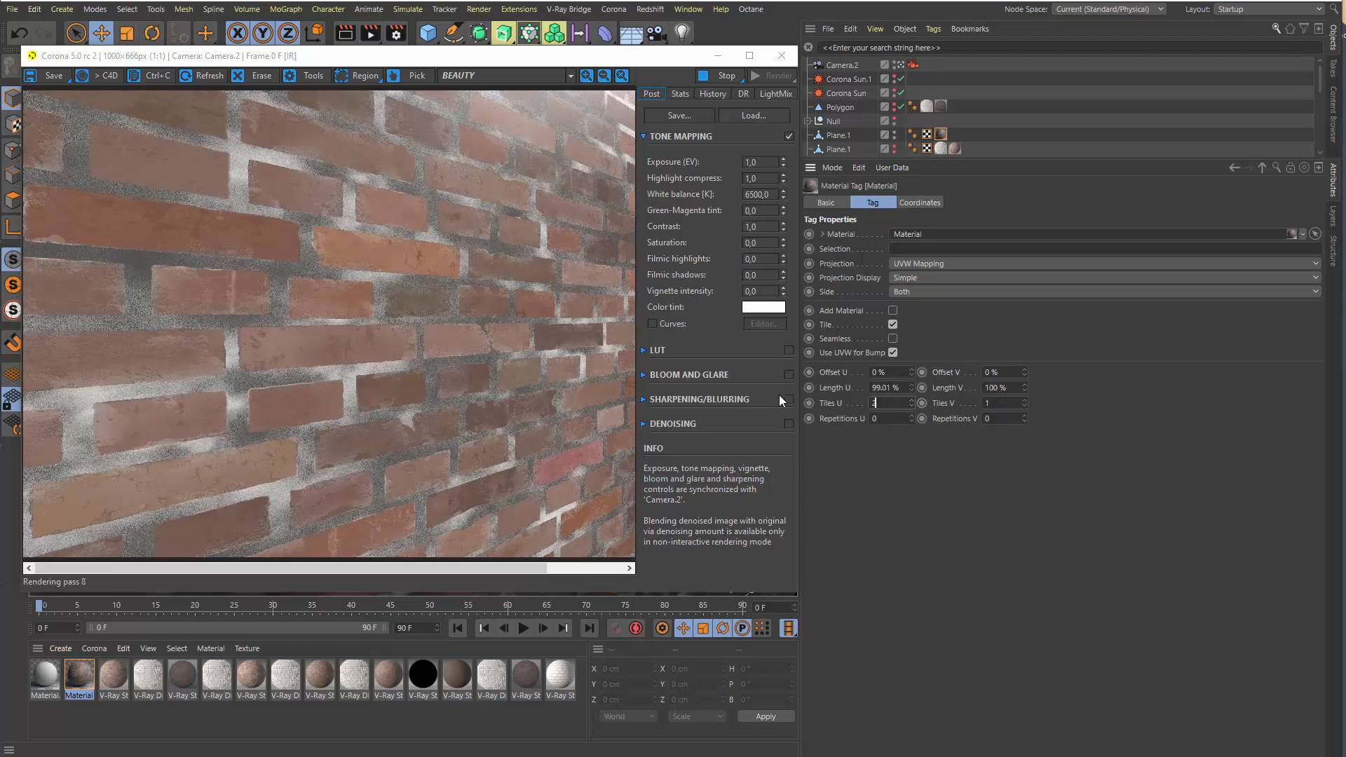
pyautogui.press('Tab')
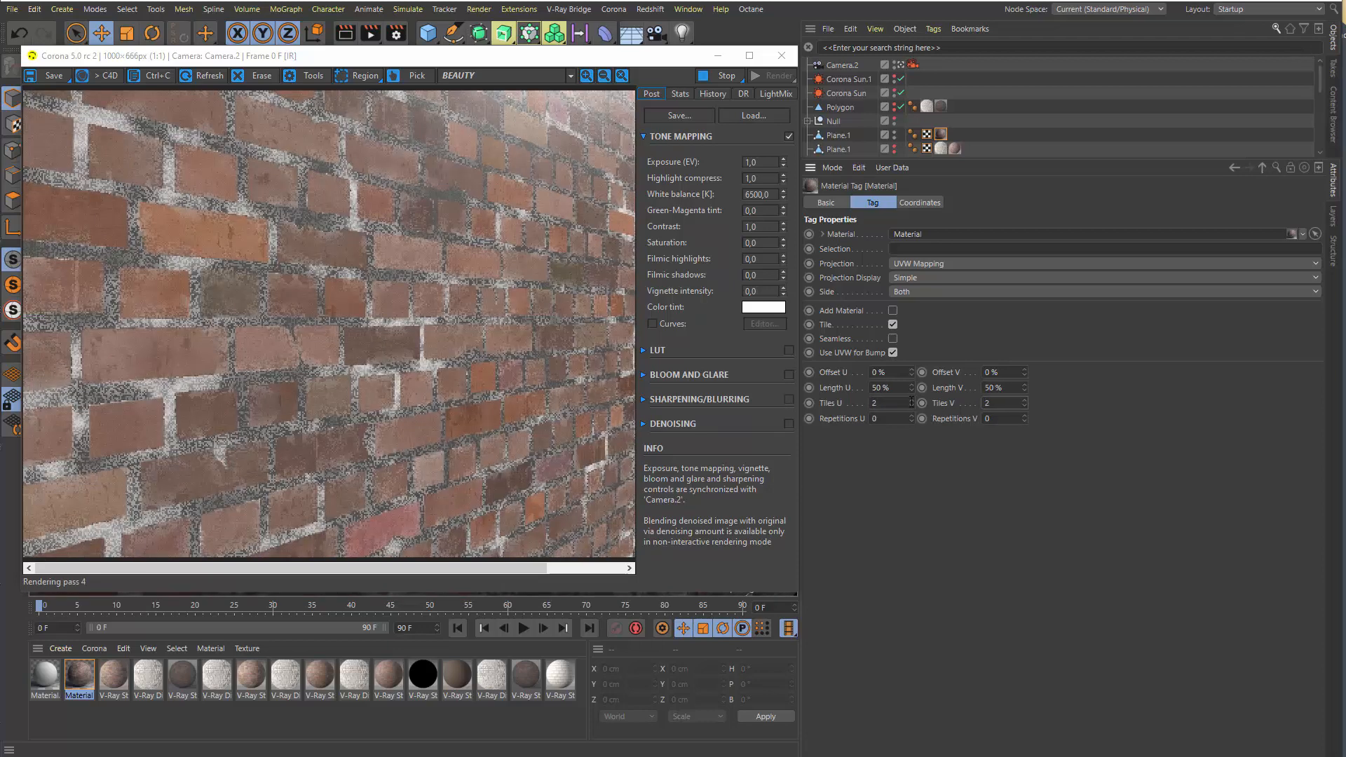
pyautogui.write('2')
pyautogui.press('Return')
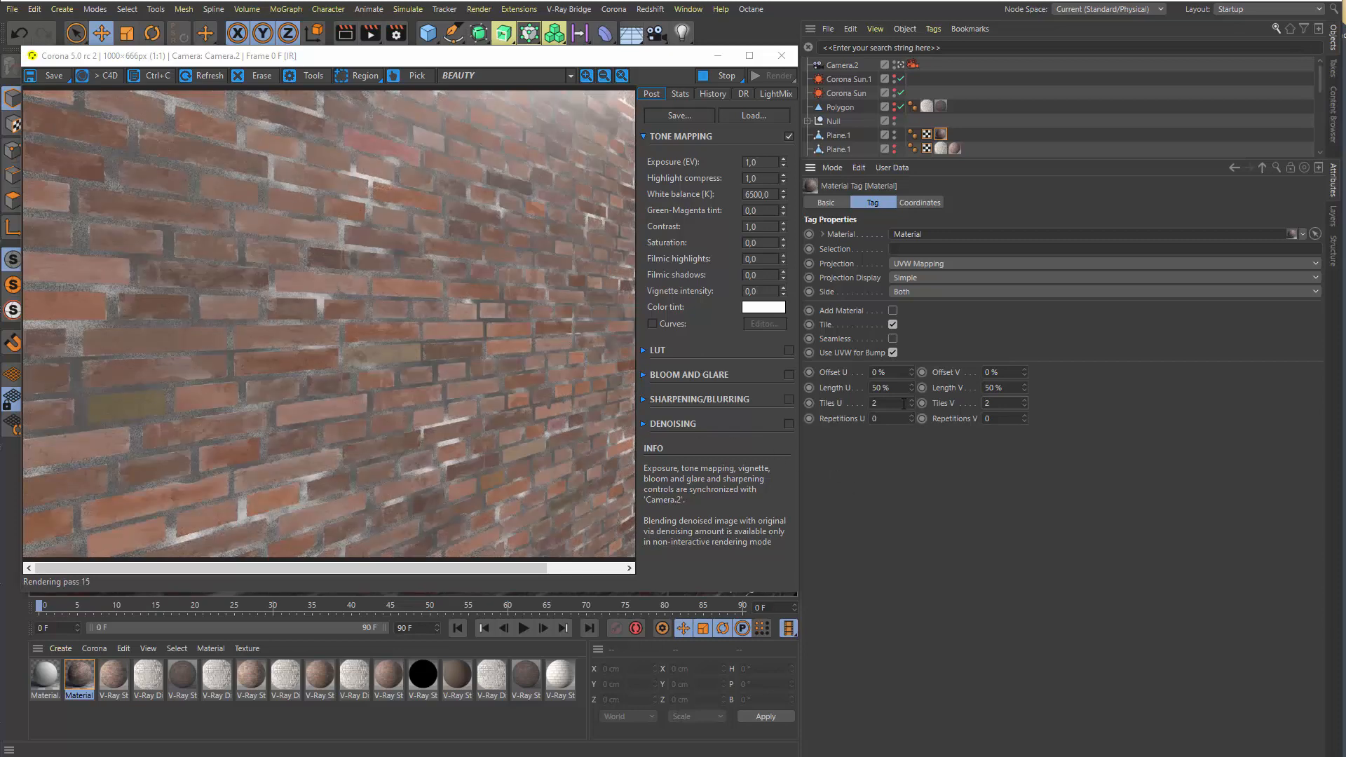
pyautogui.write('1')
pyautogui.press('Tab')
pyautogui.write('1')
pyautogui.press('Return')
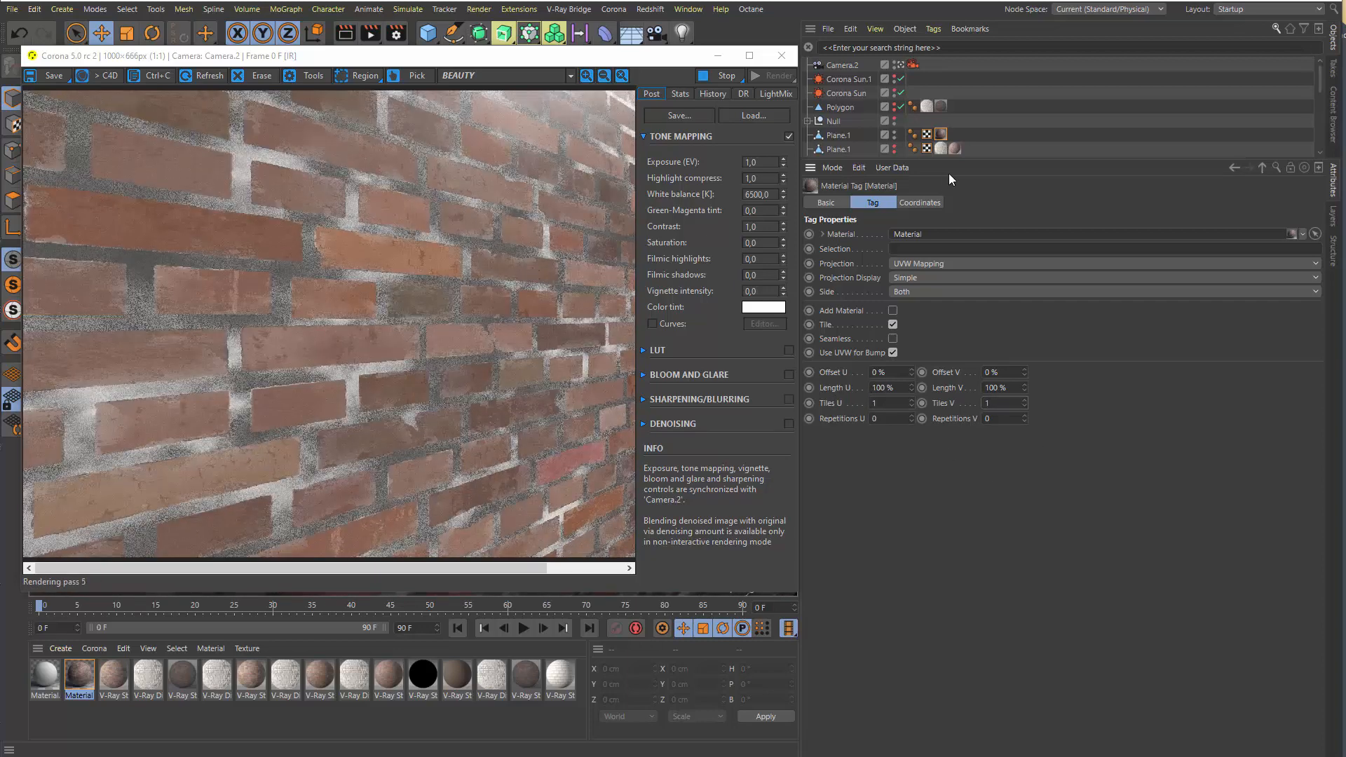
# Reopen the TilePro shader in the wall material's diffuse texture, try Repetition U and V at 2, and return both to 1
pyautogui.doubleClick(939, 131)
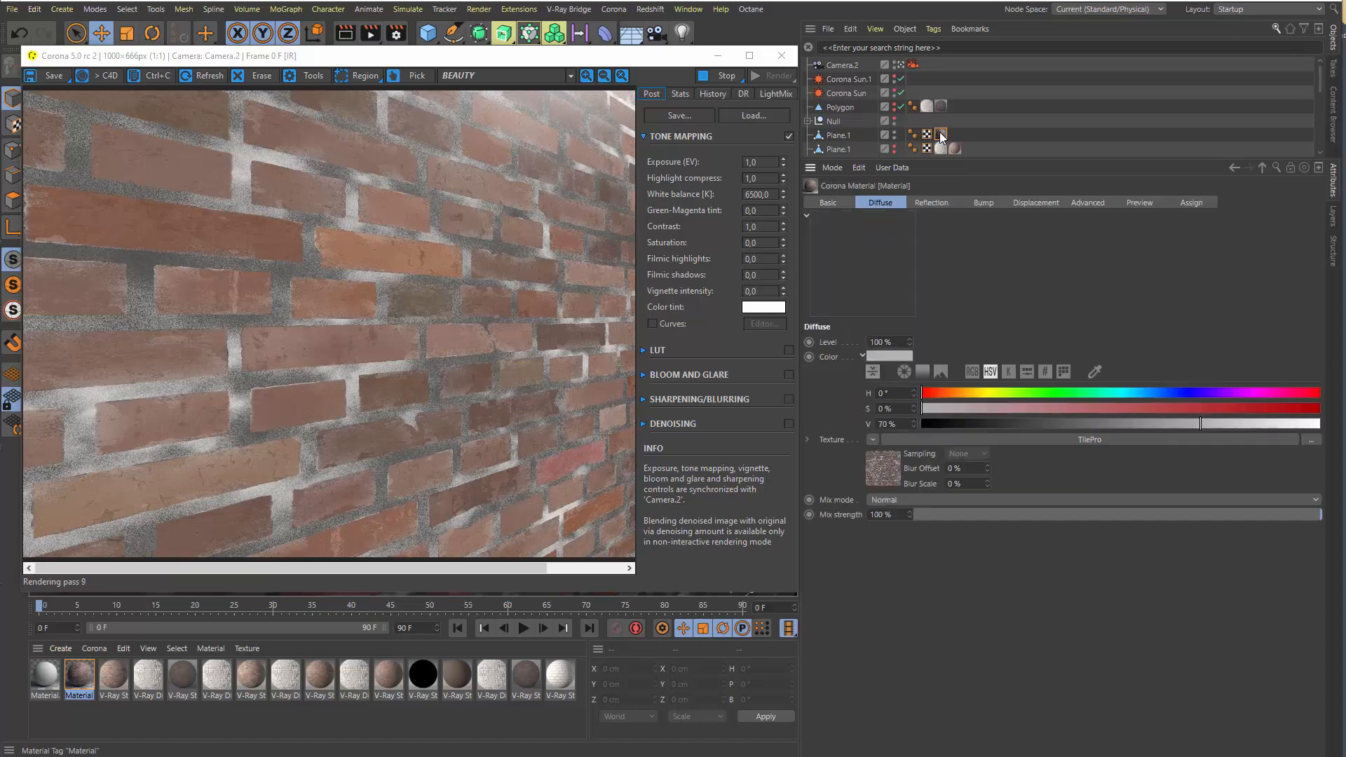
pyautogui.click(888, 464)
pyautogui.moveTo(1100, 502); pyautogui.dragTo(1104, 311)
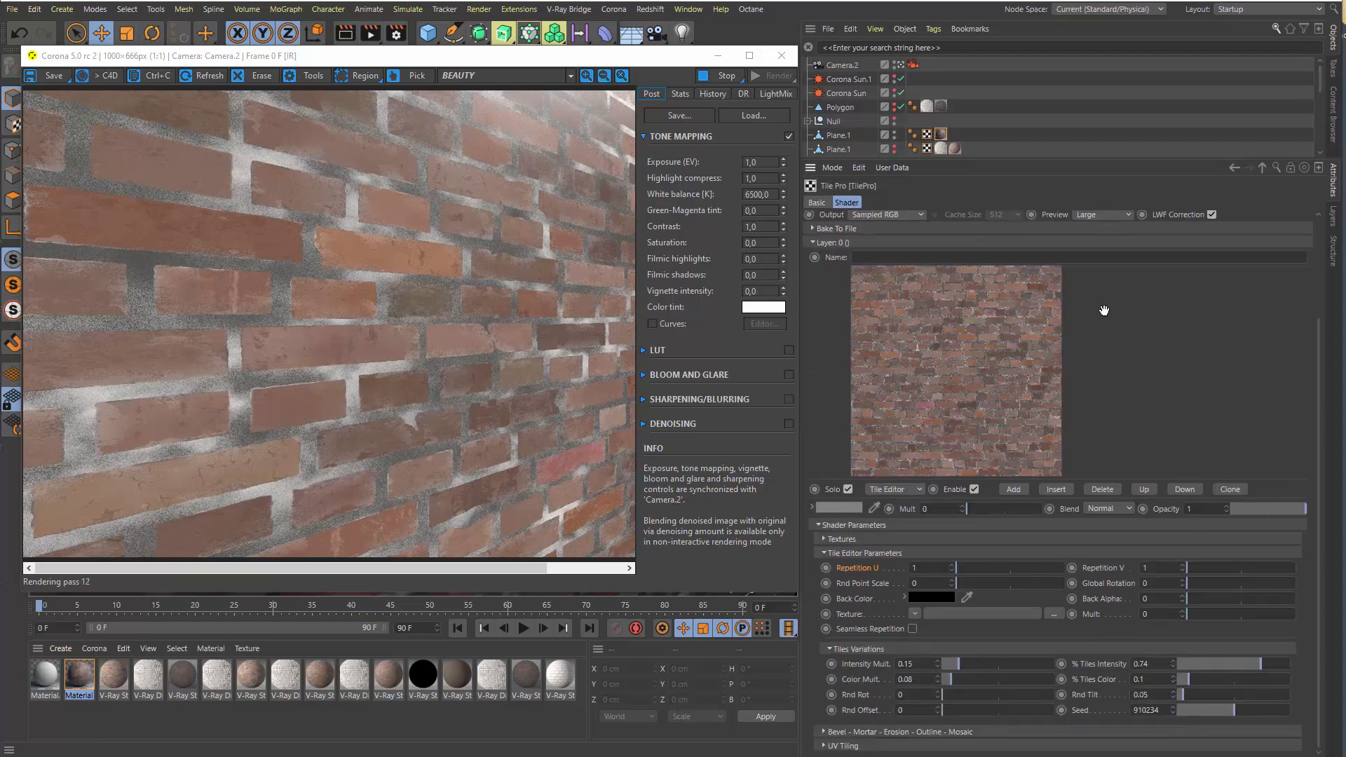
pyautogui.click(951, 564)
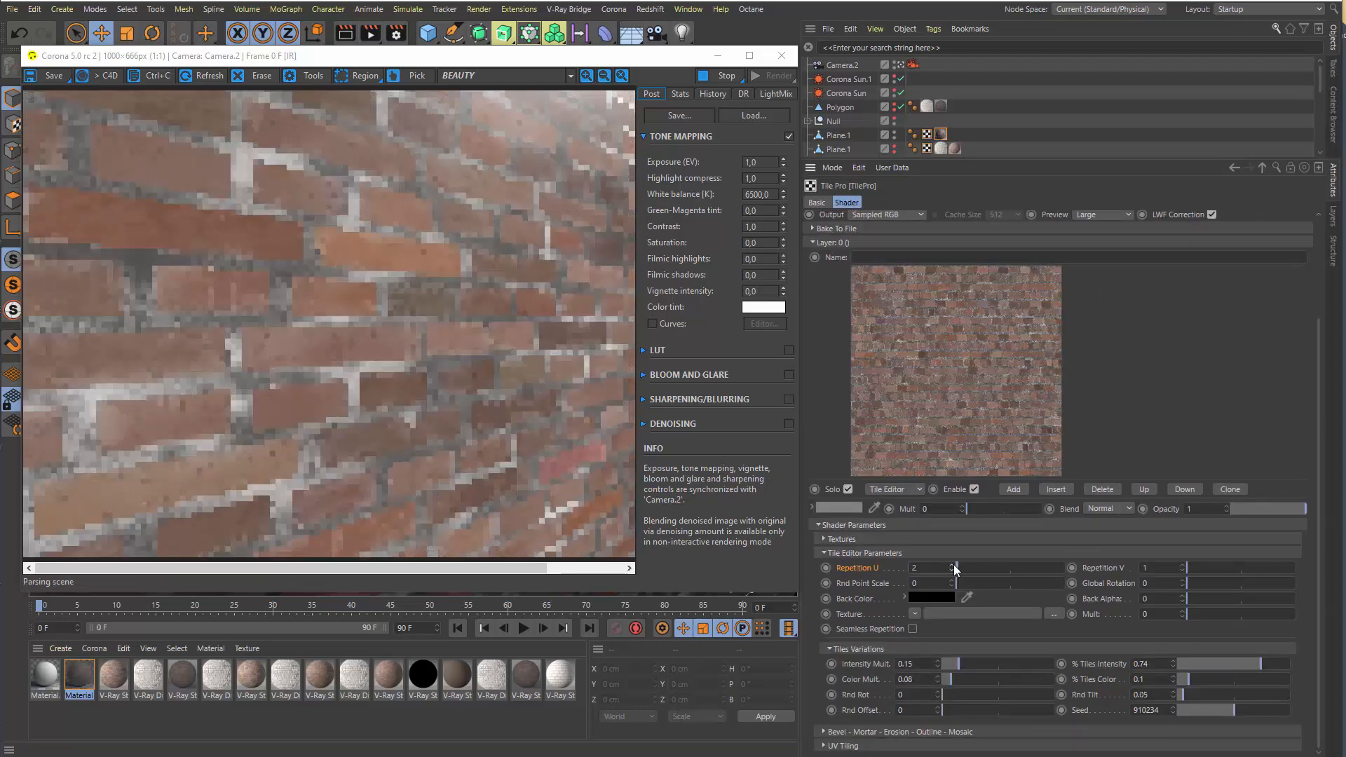
pyautogui.click(1181, 565)
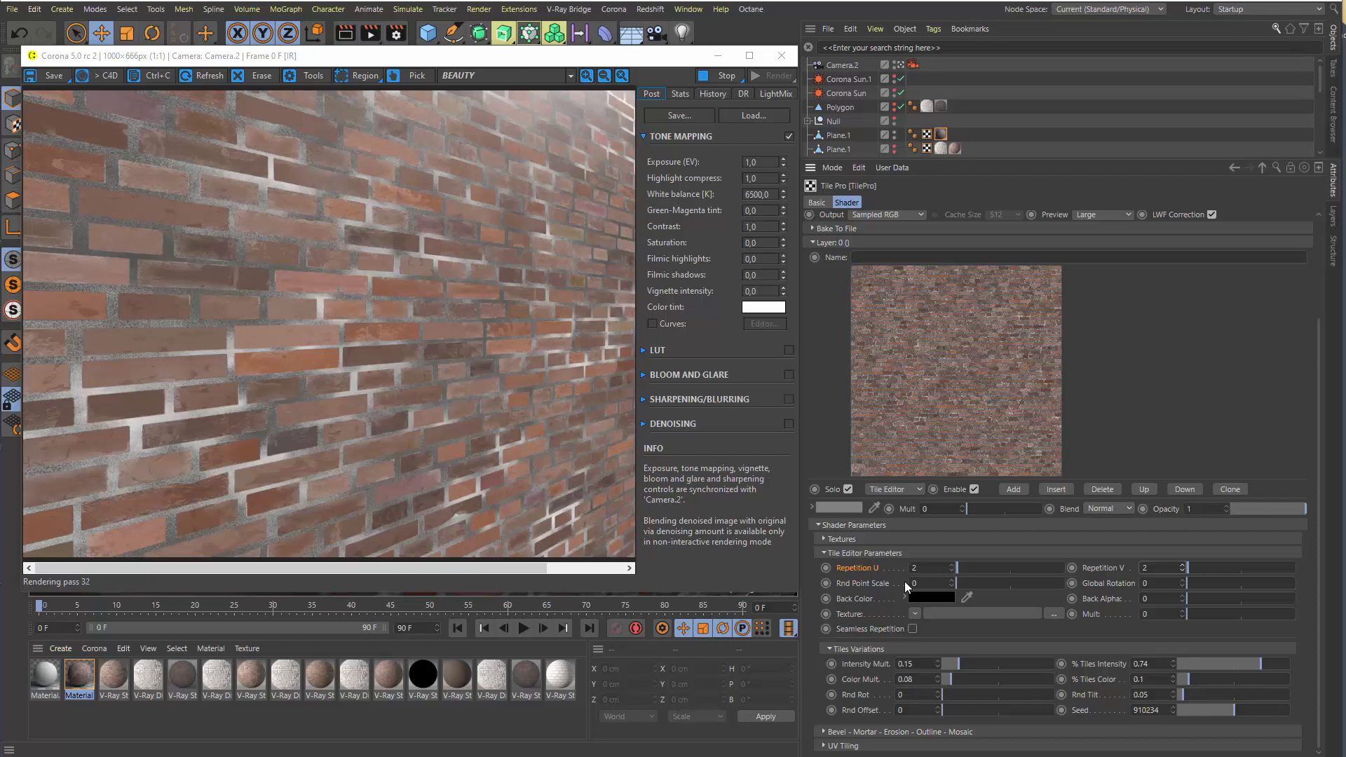
pyautogui.click(953, 574)
pyautogui.click(1183, 570)
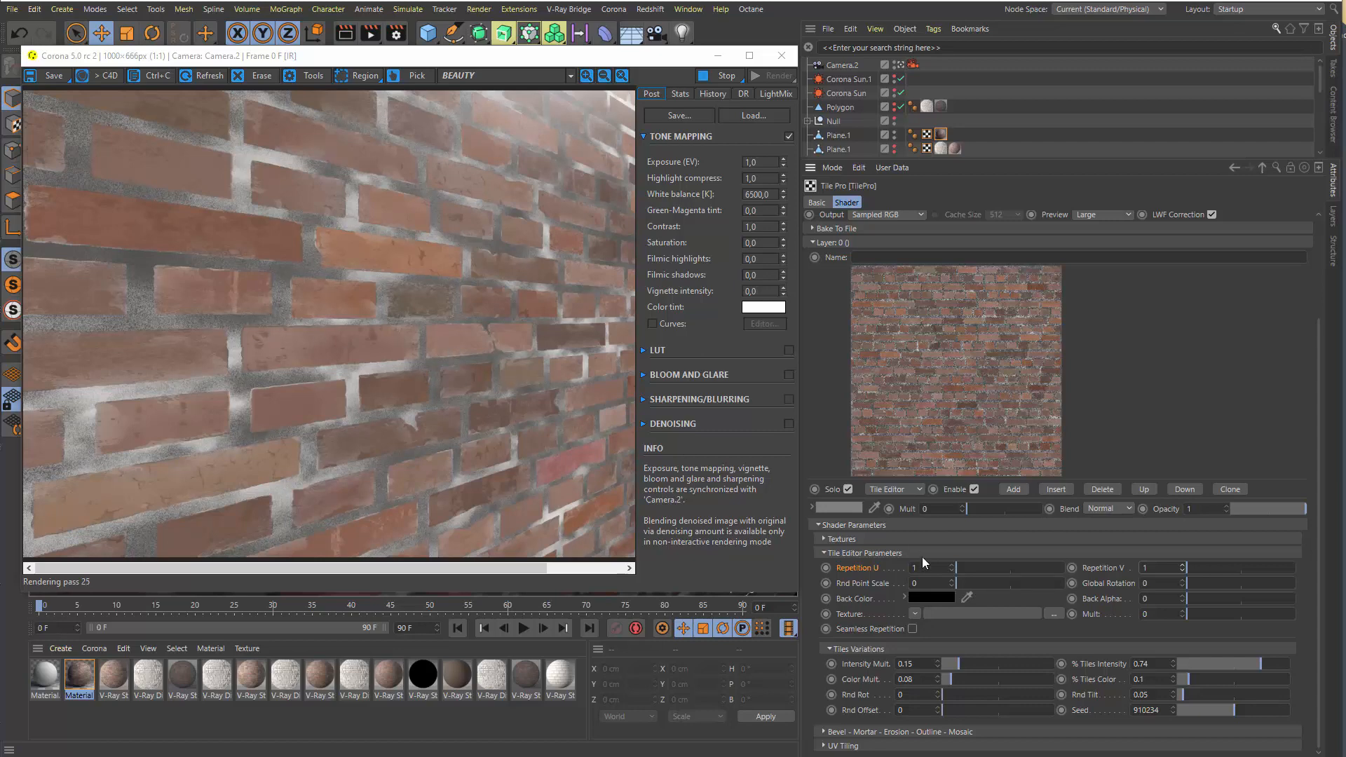
# Try Rnd Point Scale at 0.55 and return it to 0, and try a Global Rotation before undoing it
pyautogui.moveTo(990, 581); pyautogui.dragTo(1015, 582)
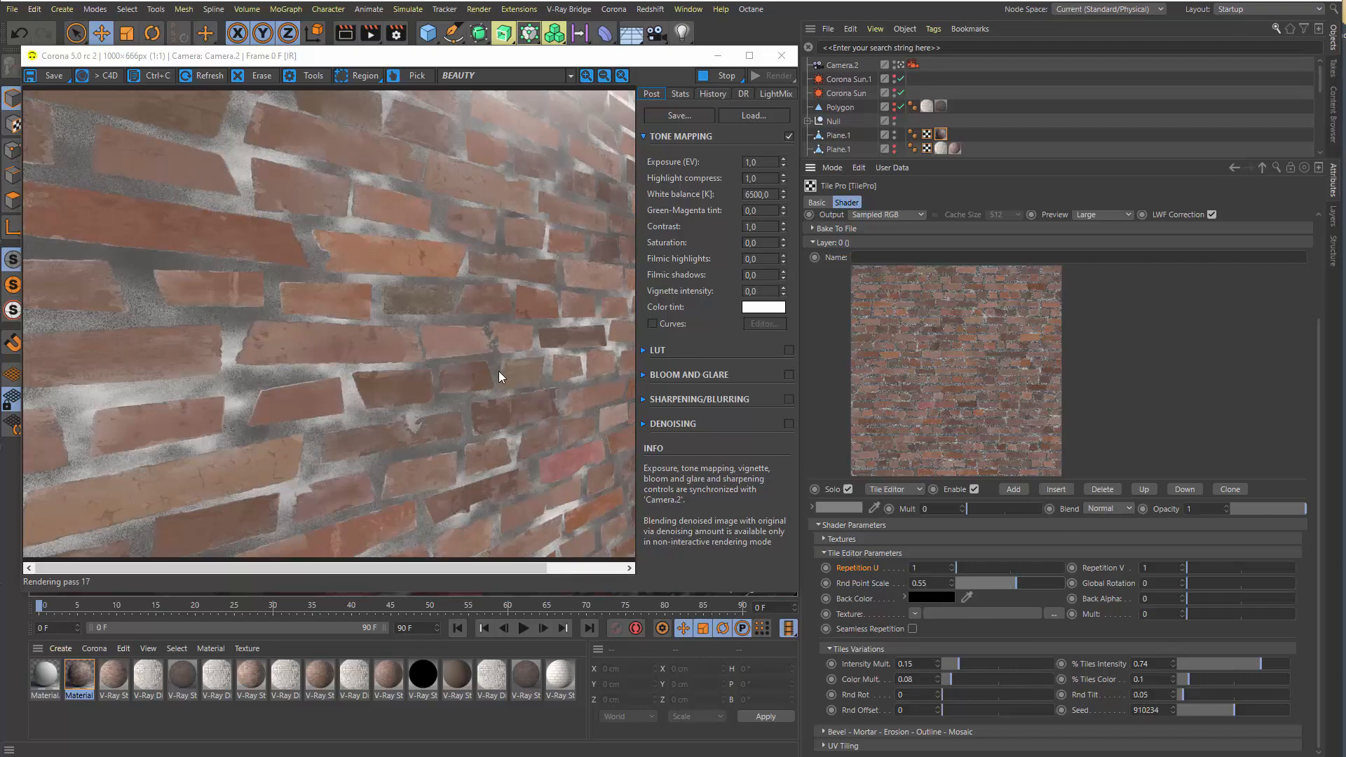
pyautogui.moveTo(990, 583); pyautogui.dragTo(948, 587)
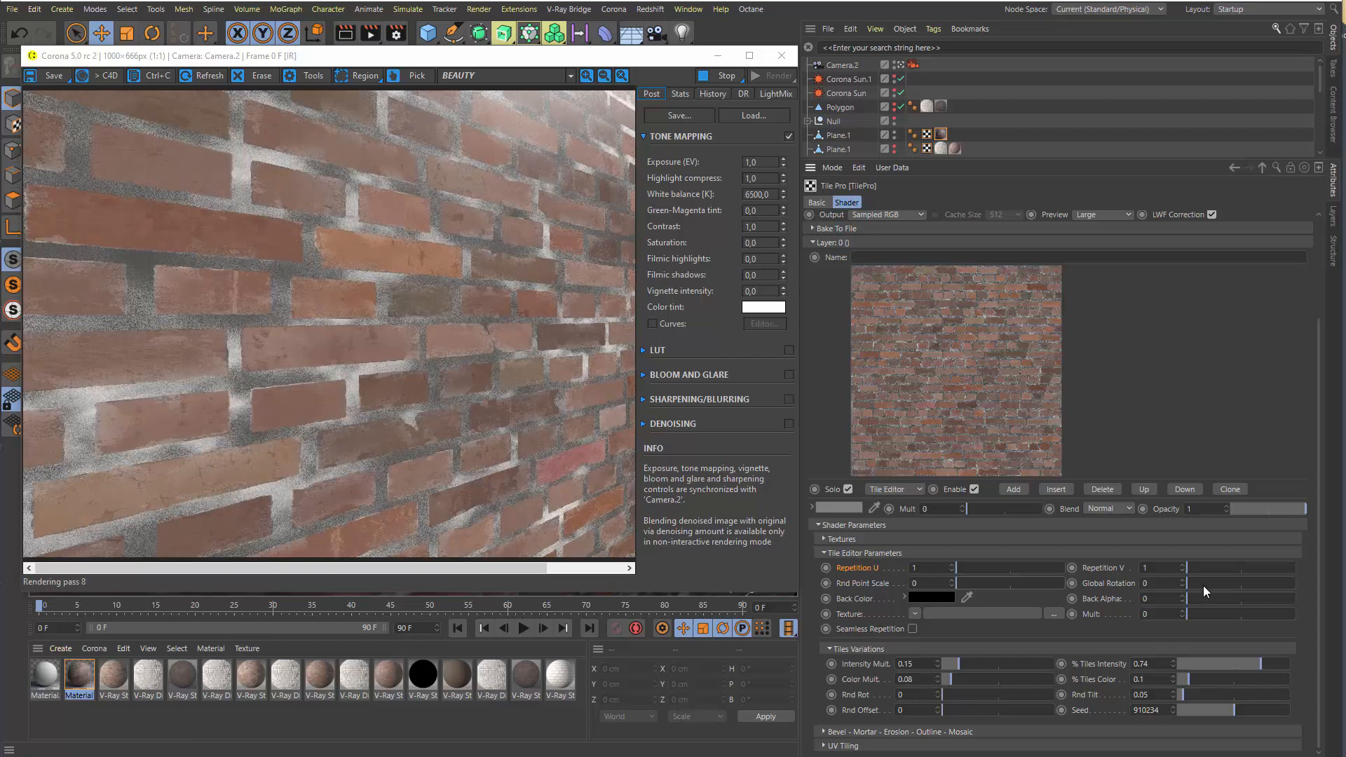
pyautogui.moveTo(1203, 586); pyautogui.dragTo(1223, 590)
pyautogui.hotkey('ctrl', 'z')
# Test Intensity Mult. at 0.61 and 0.85, set % Tiles Intensity to 0.88, and settle Intensity Mult. at 0.13
pyautogui.moveTo(963, 667); pyautogui.dragTo(1011, 670)
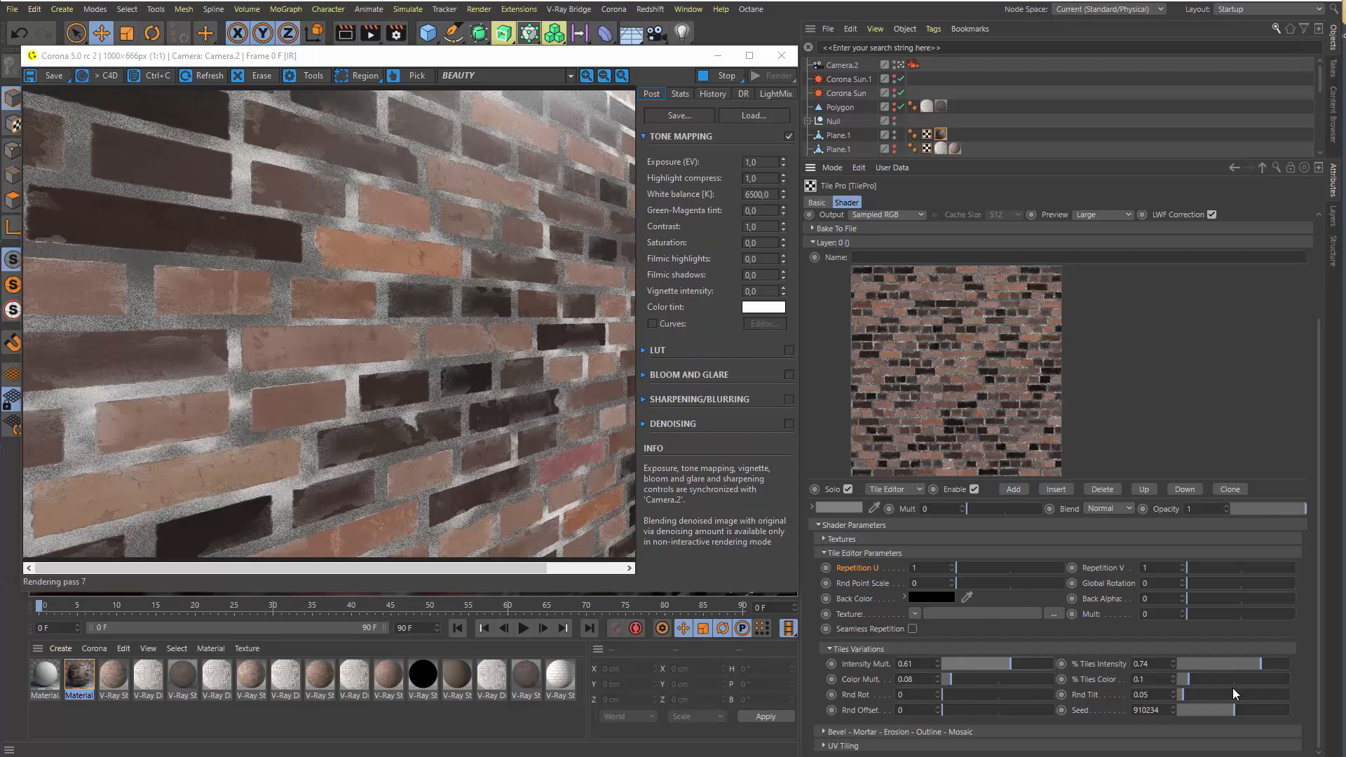
pyautogui.click(1037, 666)
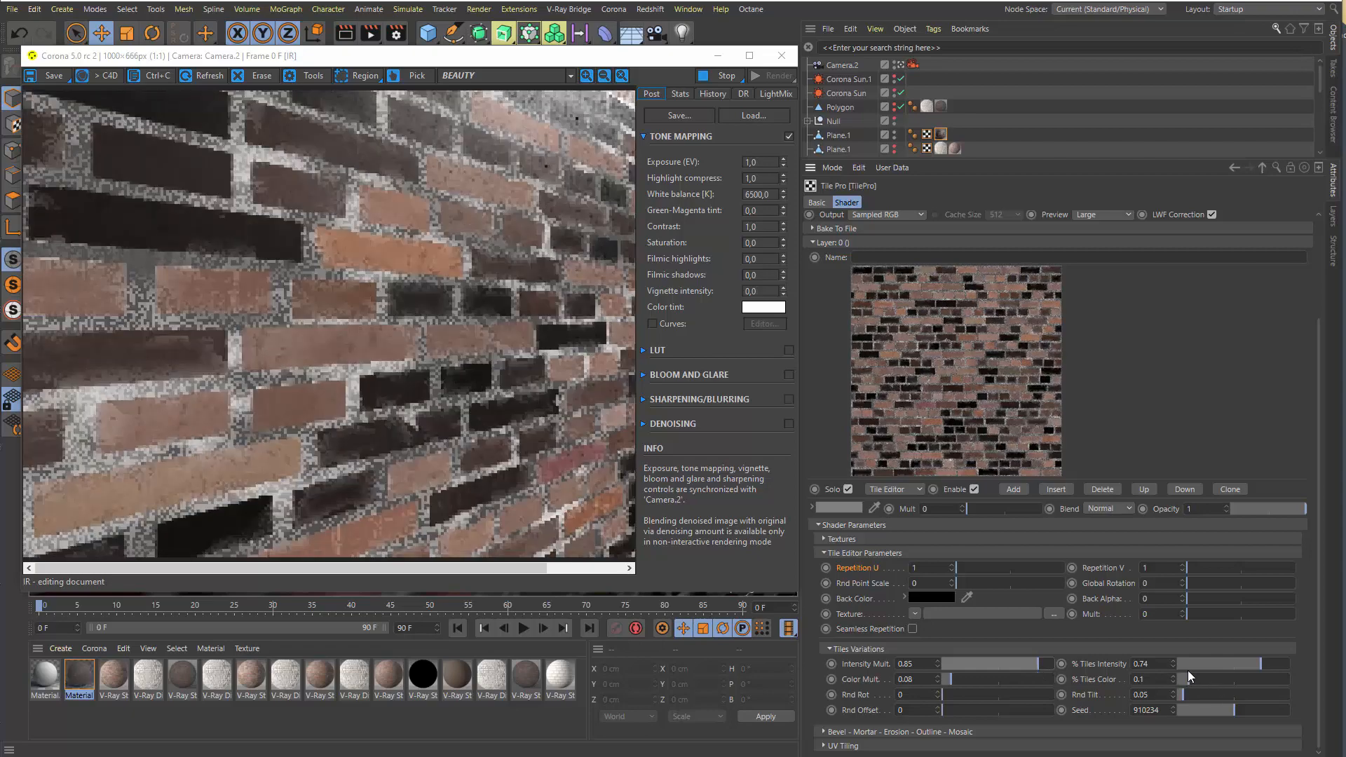
pyautogui.moveTo(1197, 665); pyautogui.dragTo(1276, 666)
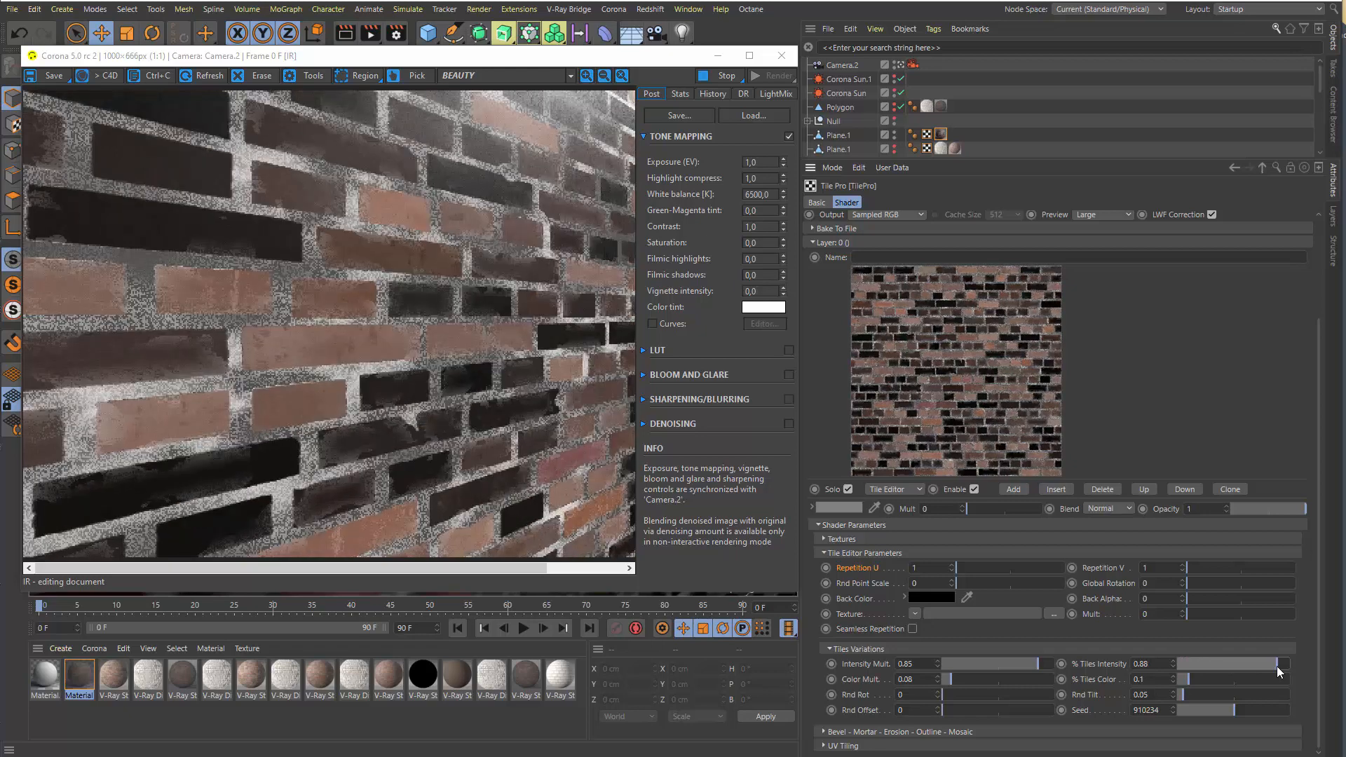
pyautogui.click(956, 663)
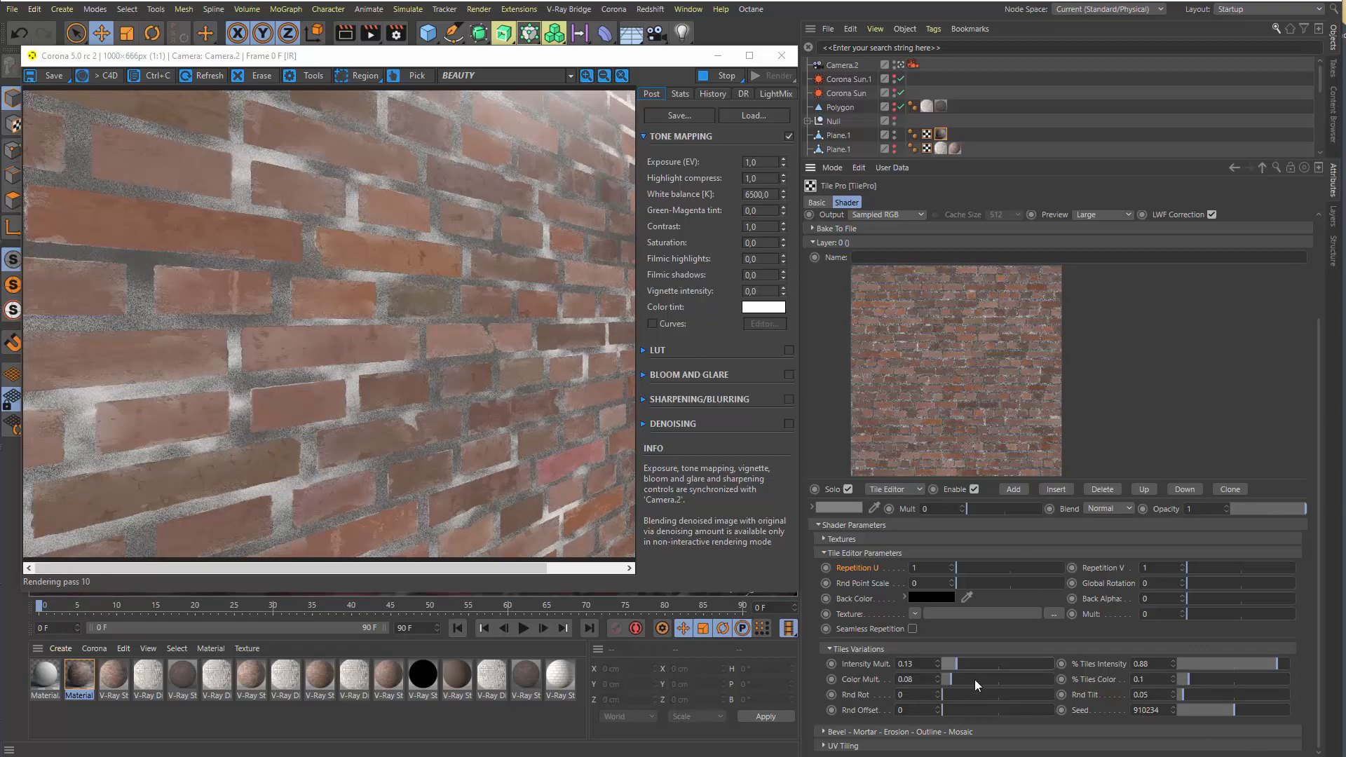
# Test Color Mult. at 1, set % Tiles Color to 0.16, and reduce Color Mult. to about 0.1
pyautogui.moveTo(974, 679); pyautogui.dragTo(1196, 682)
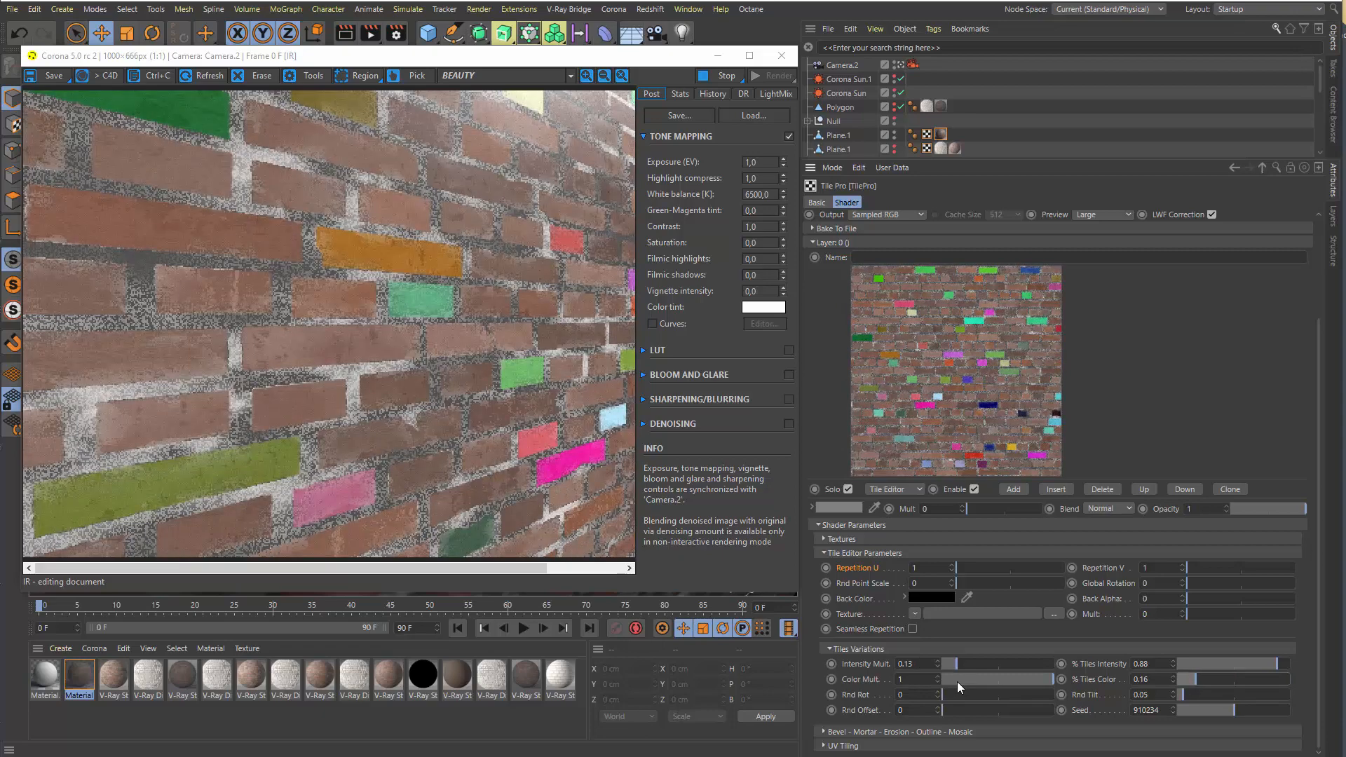
pyautogui.click(957, 682)
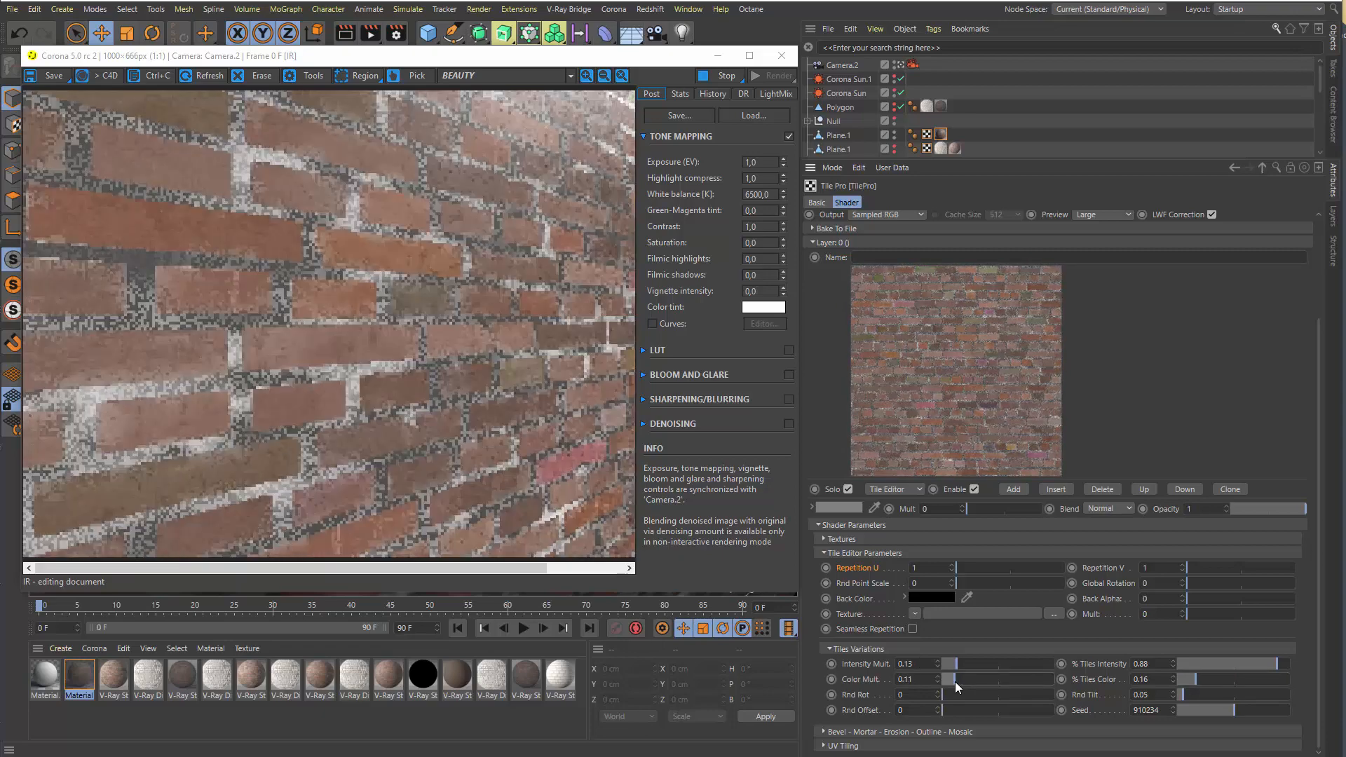
pyautogui.moveTo(955, 681); pyautogui.dragTo(953, 681)
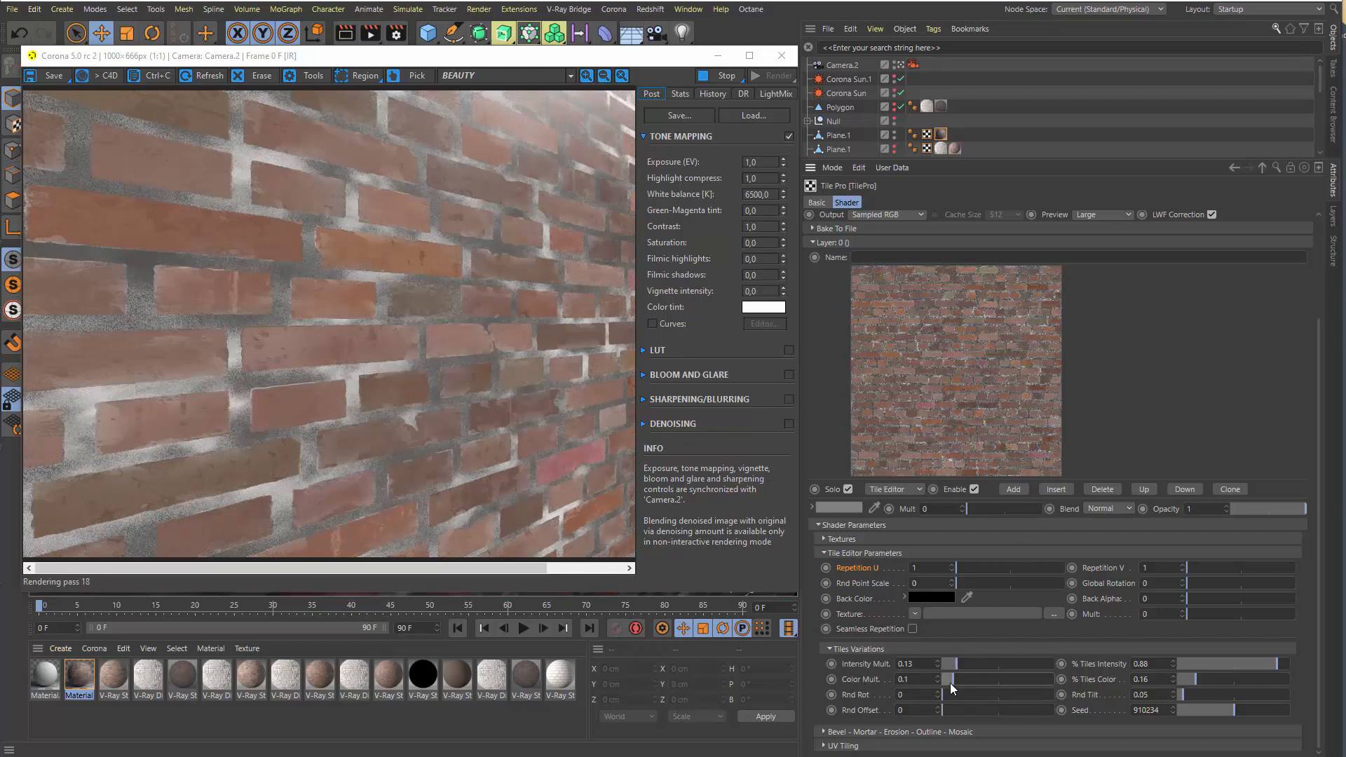
pyautogui.moveTo(951, 683); pyautogui.dragTo(950, 683)
pyautogui.moveTo(957, 696); pyautogui.dragTo(918, 720)
# Revisit the Textures and Tile Editor Parameters groups, collapse both, and expand the Bevel - Mortar - Erosion - Outline - Mosaic group
pyautogui.click(842, 553)
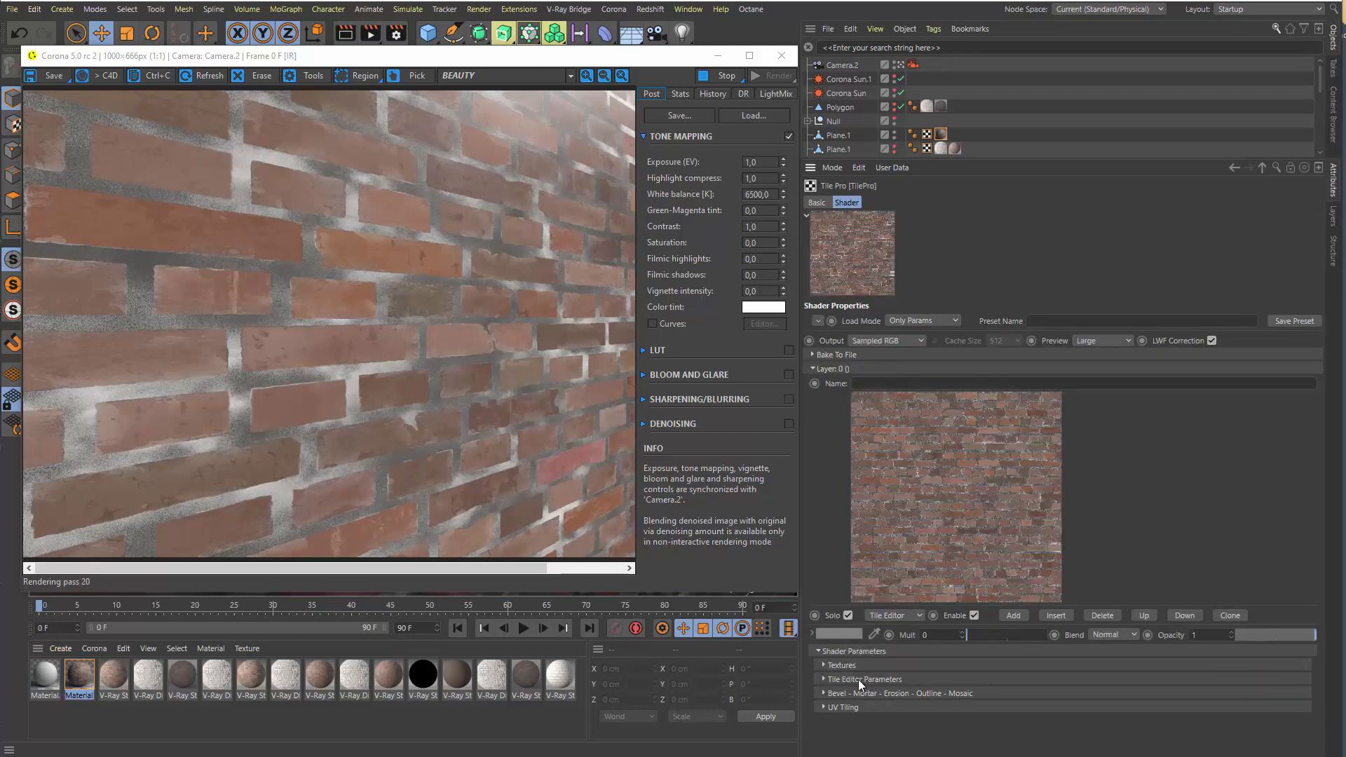
pyautogui.click(840, 664)
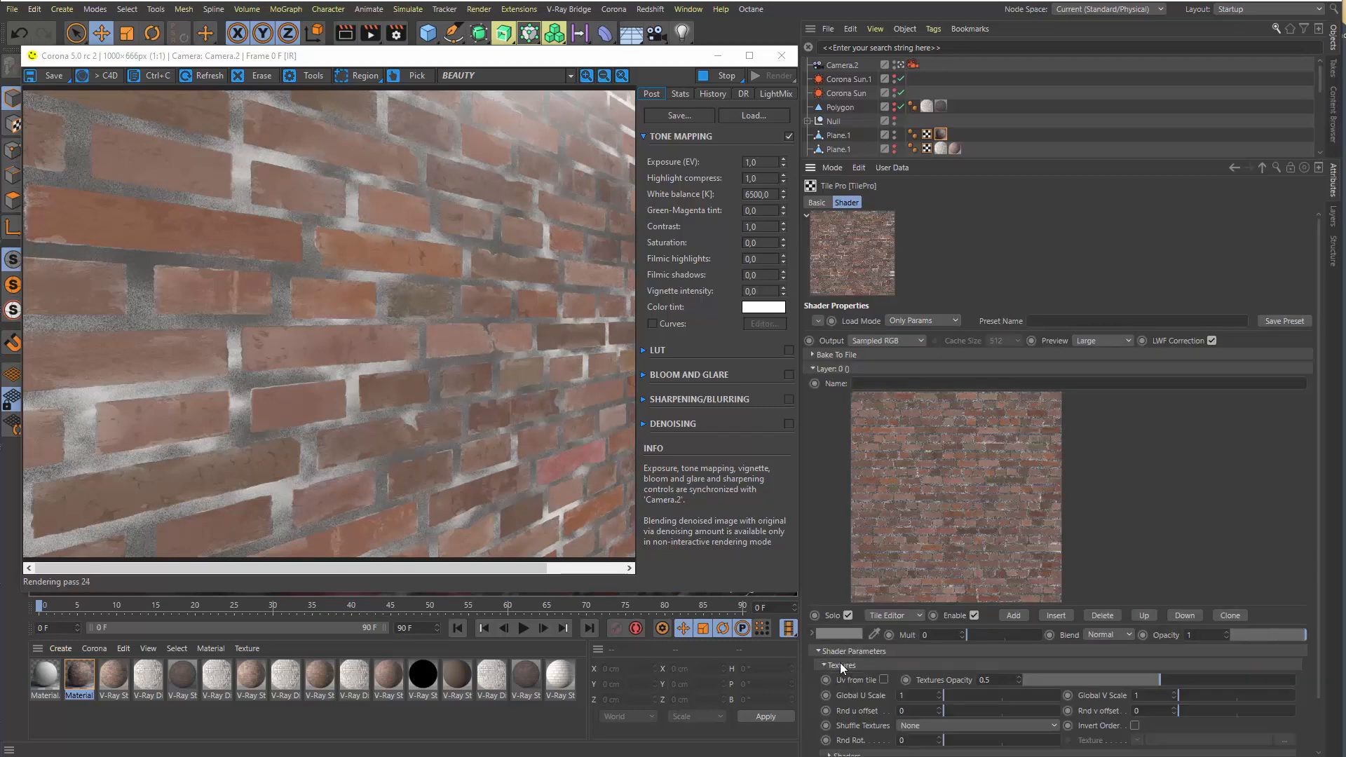
pyautogui.click(840, 664)
pyautogui.click(848, 679)
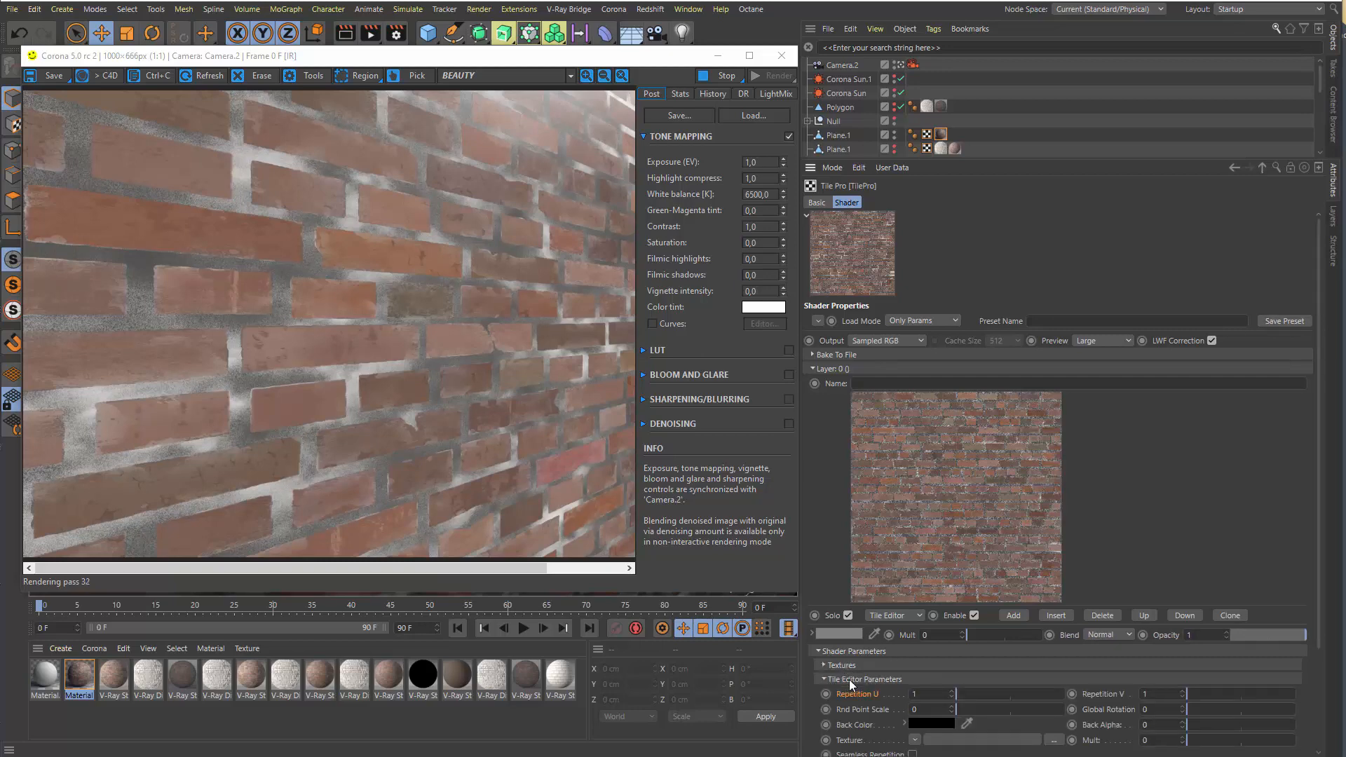
pyautogui.click(848, 679)
pyautogui.click(839, 693)
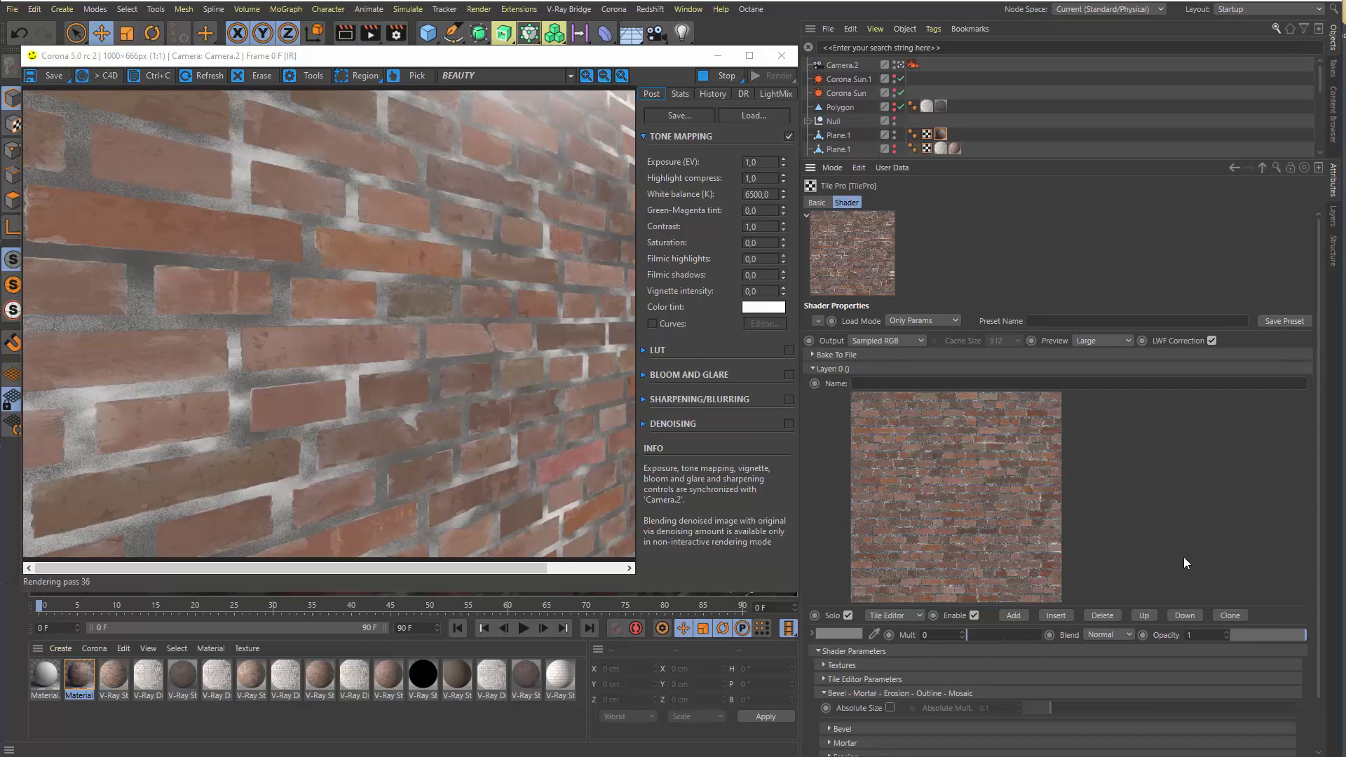
# Expand the Bevel group, test Bevel at 0.39, and reduce it to 0.09
pyautogui.scroll(-2, 1184, 563)
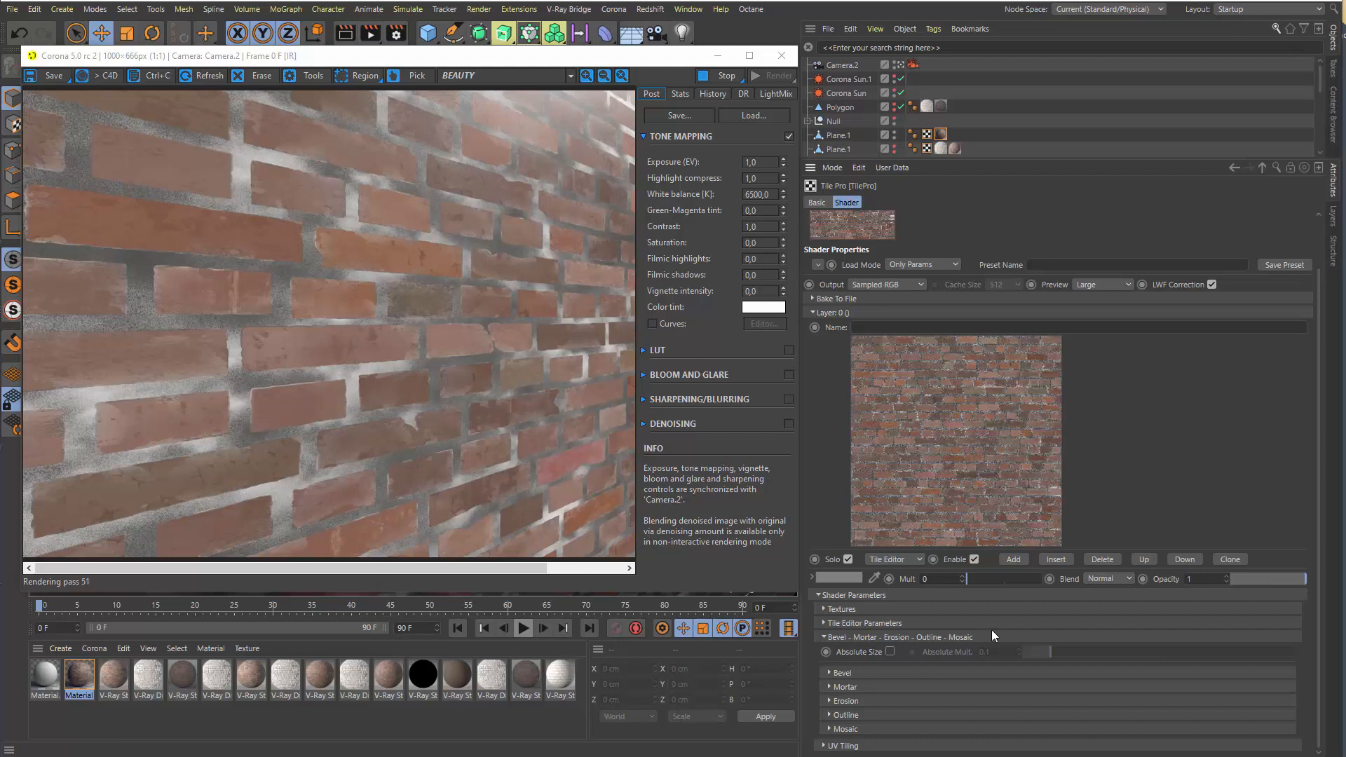
pyautogui.click(849, 674)
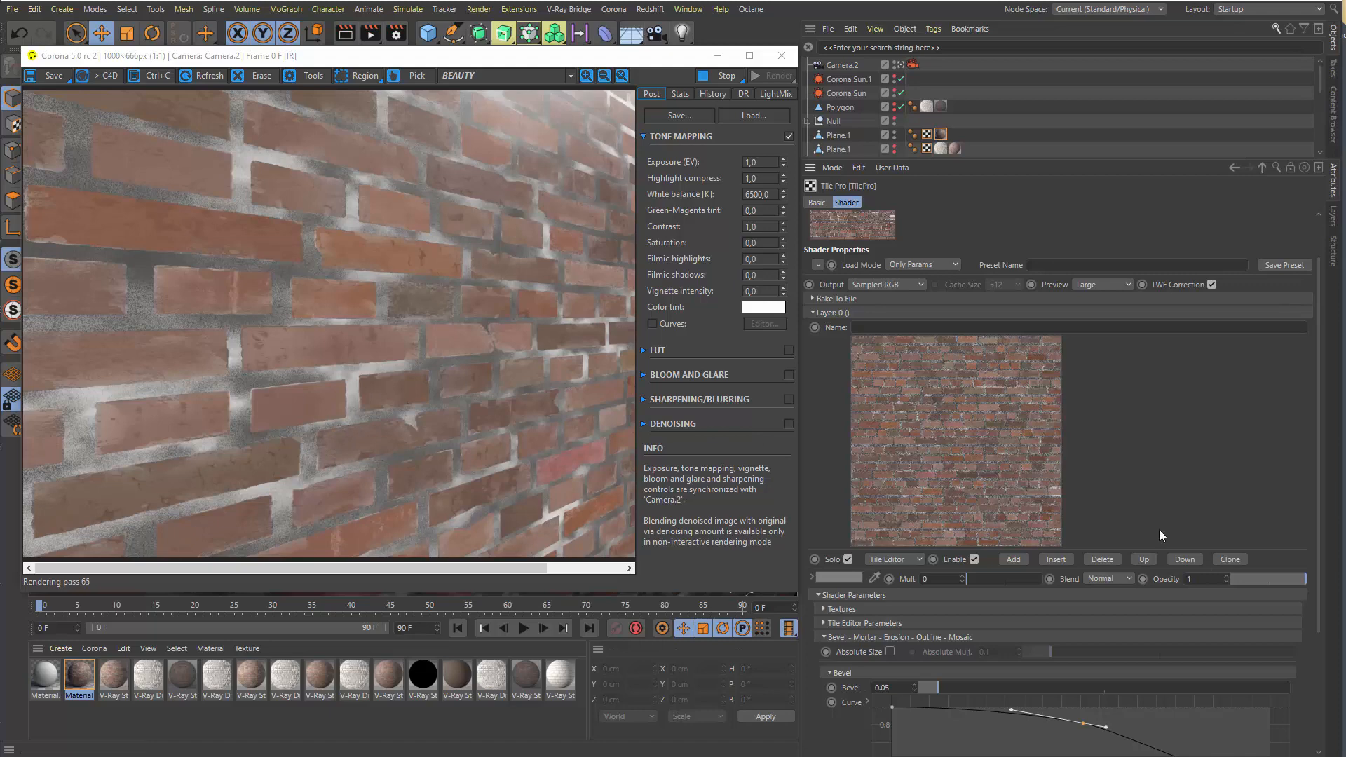
pyautogui.scroll(-2, 1140, 496)
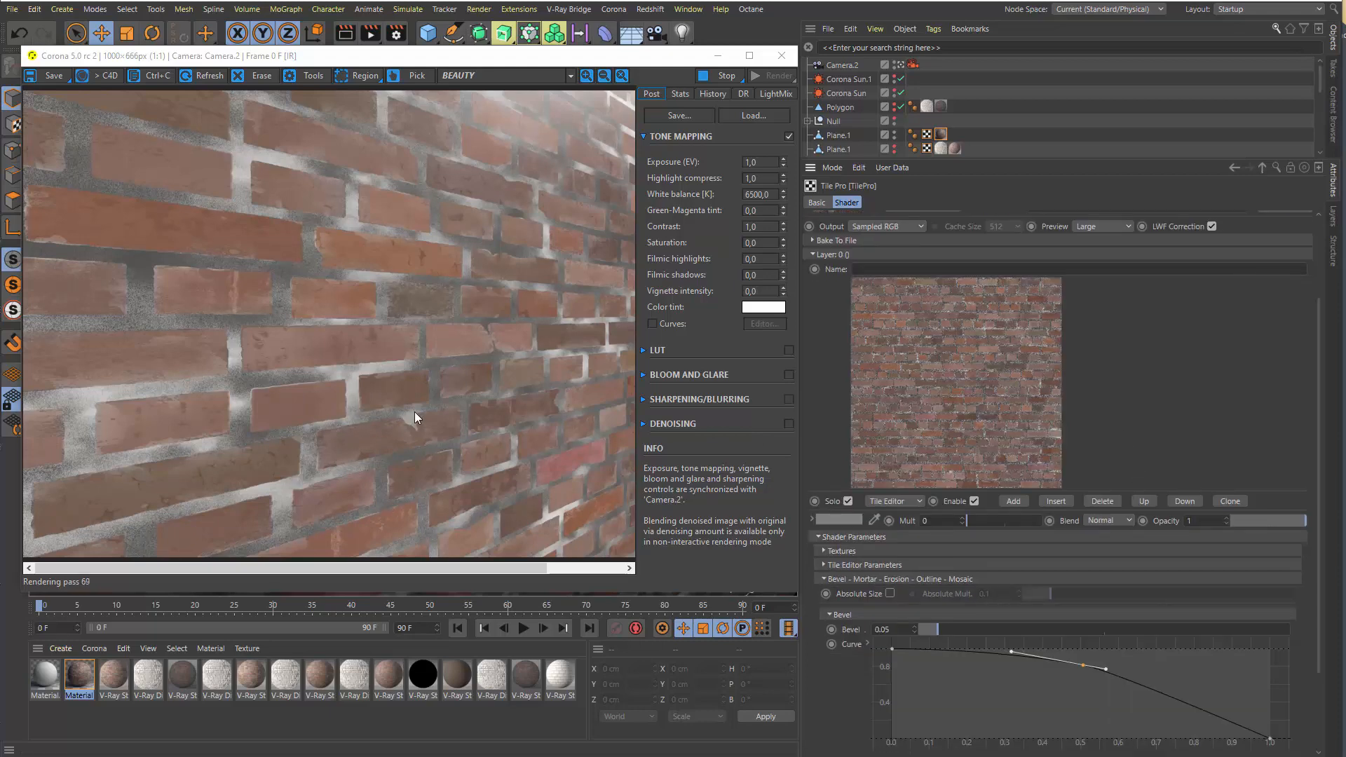
pyautogui.scroll(-2, 1135, 463)
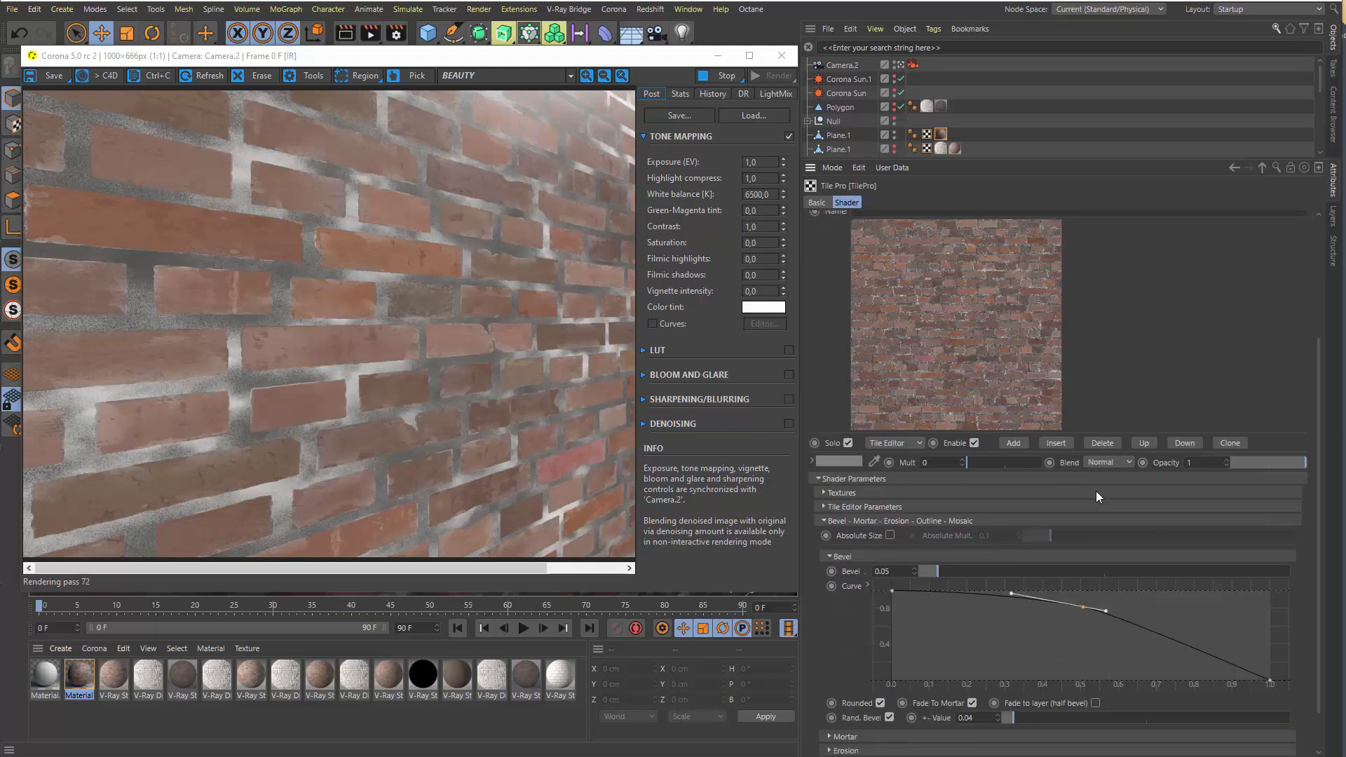
pyautogui.moveTo(965, 573); pyautogui.dragTo(1064, 586)
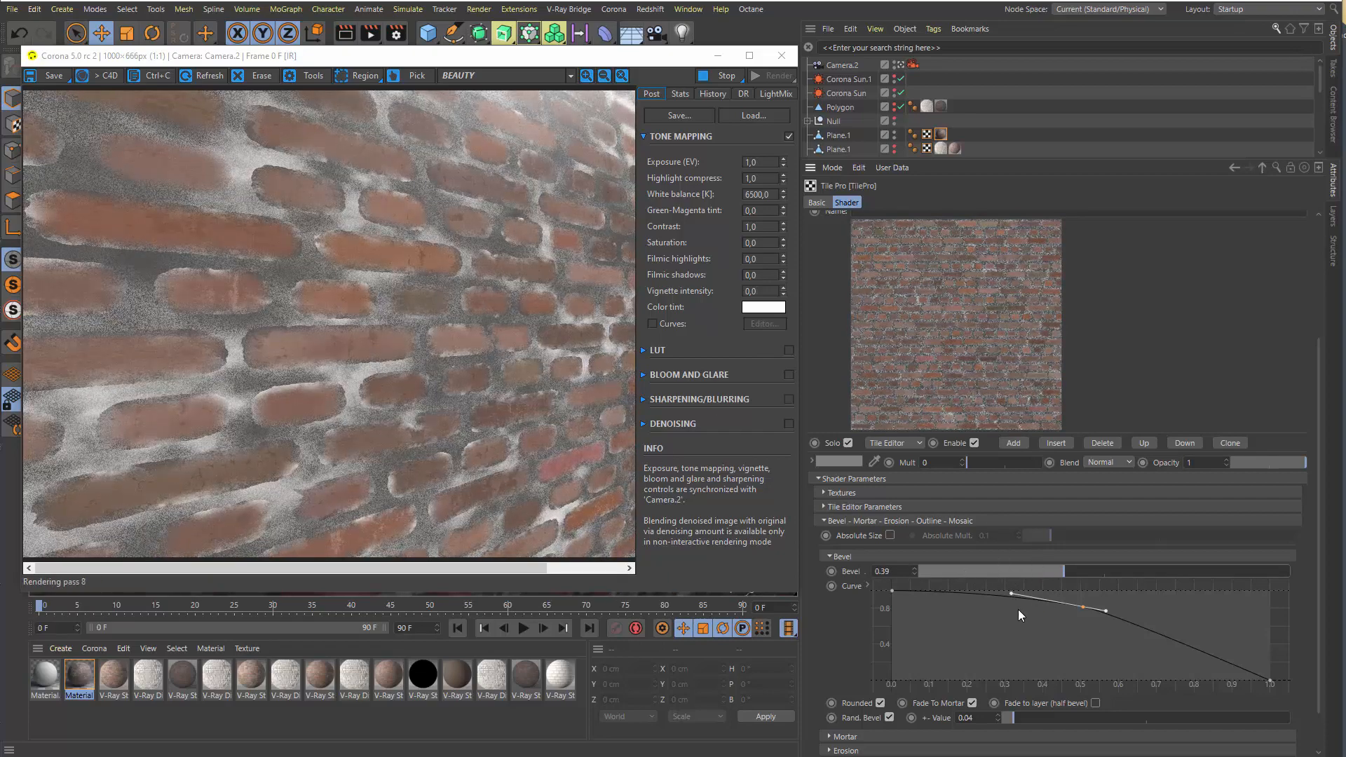
pyautogui.moveTo(998, 575); pyautogui.dragTo(951, 575)
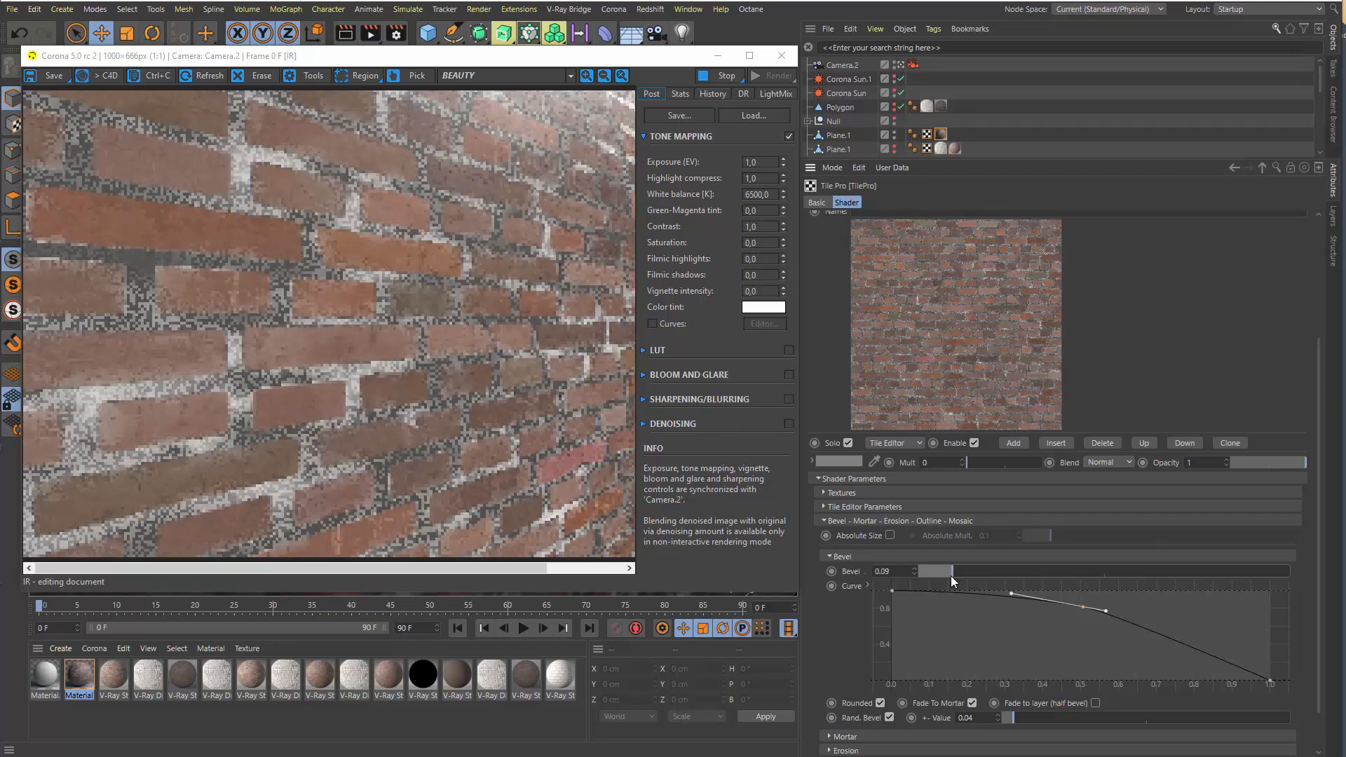
# Disable Fade To Mortar, raise Bevel to 0.45, and disable Rounded to compare the brick edges
pyautogui.click(971, 703)
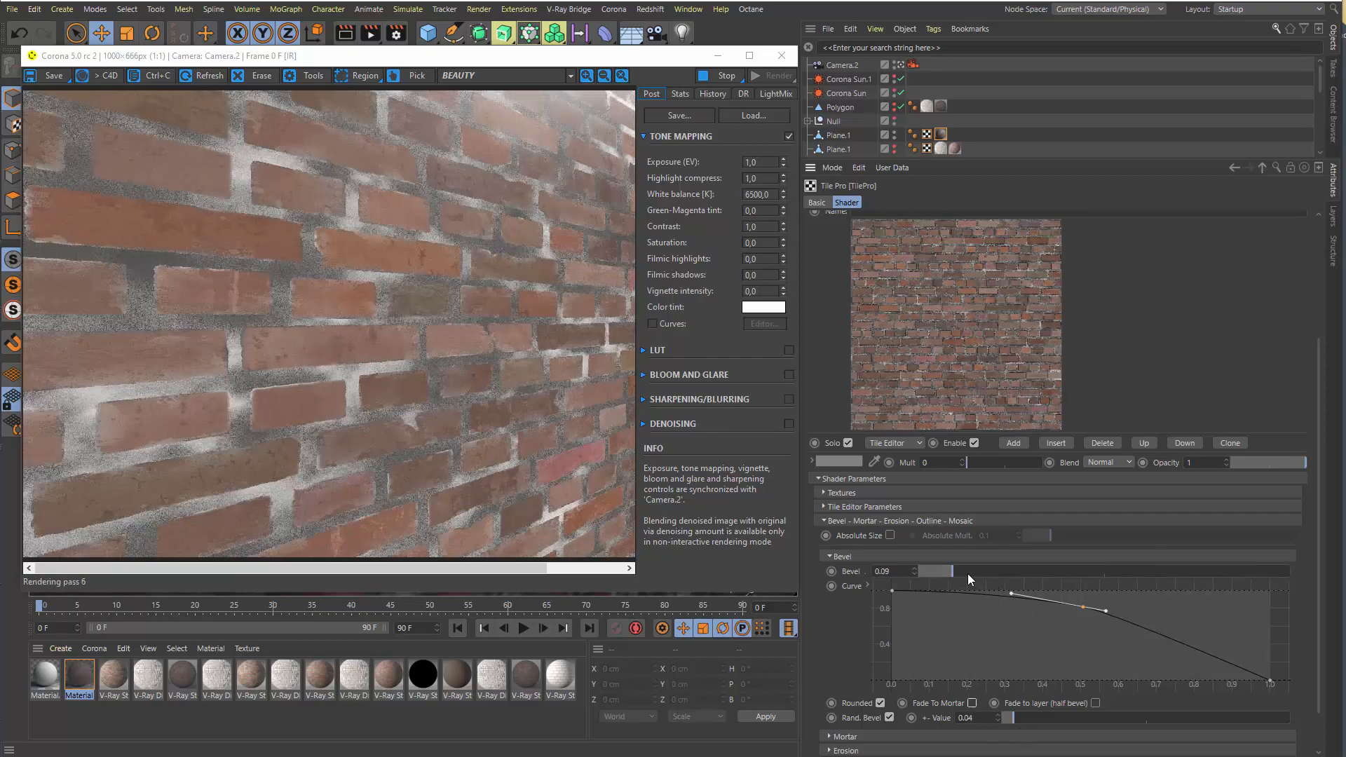
pyautogui.moveTo(970, 574); pyautogui.dragTo(1086, 573)
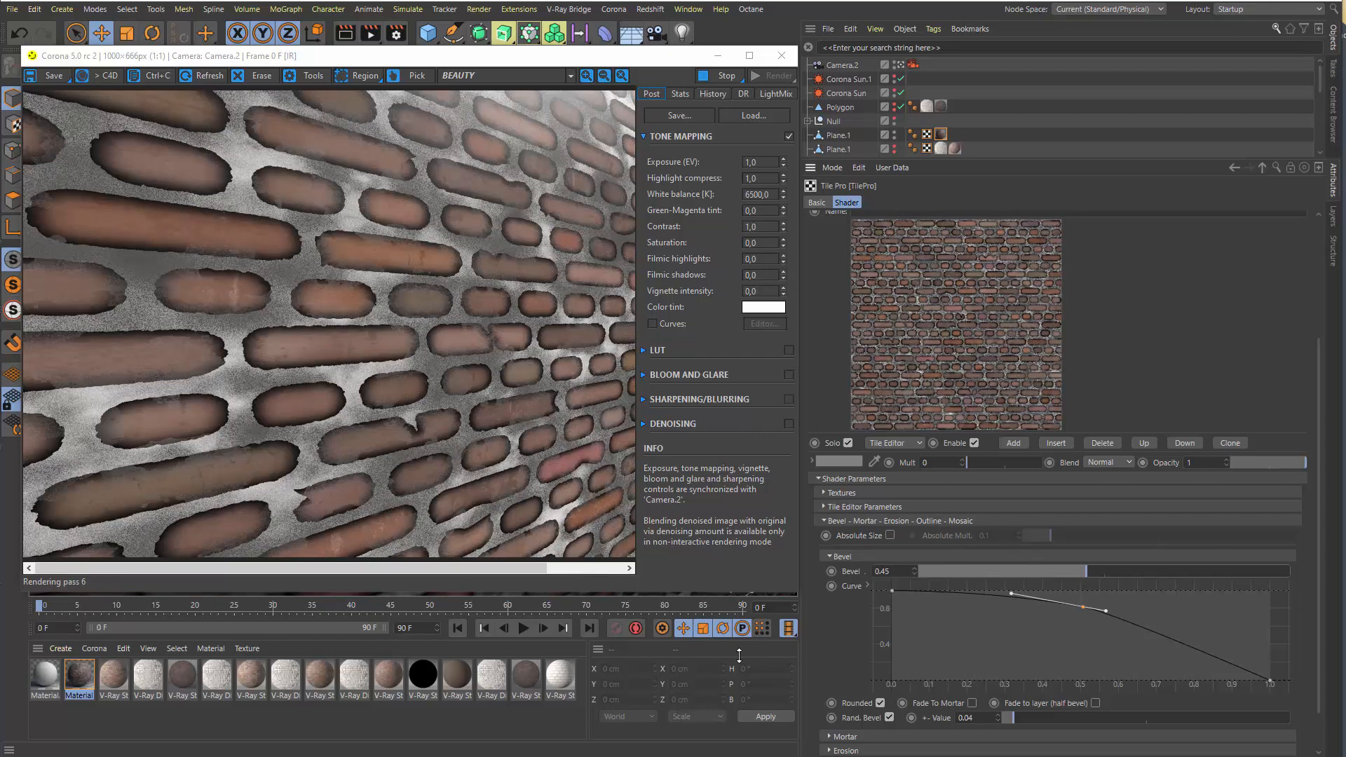
pyautogui.click(879, 702)
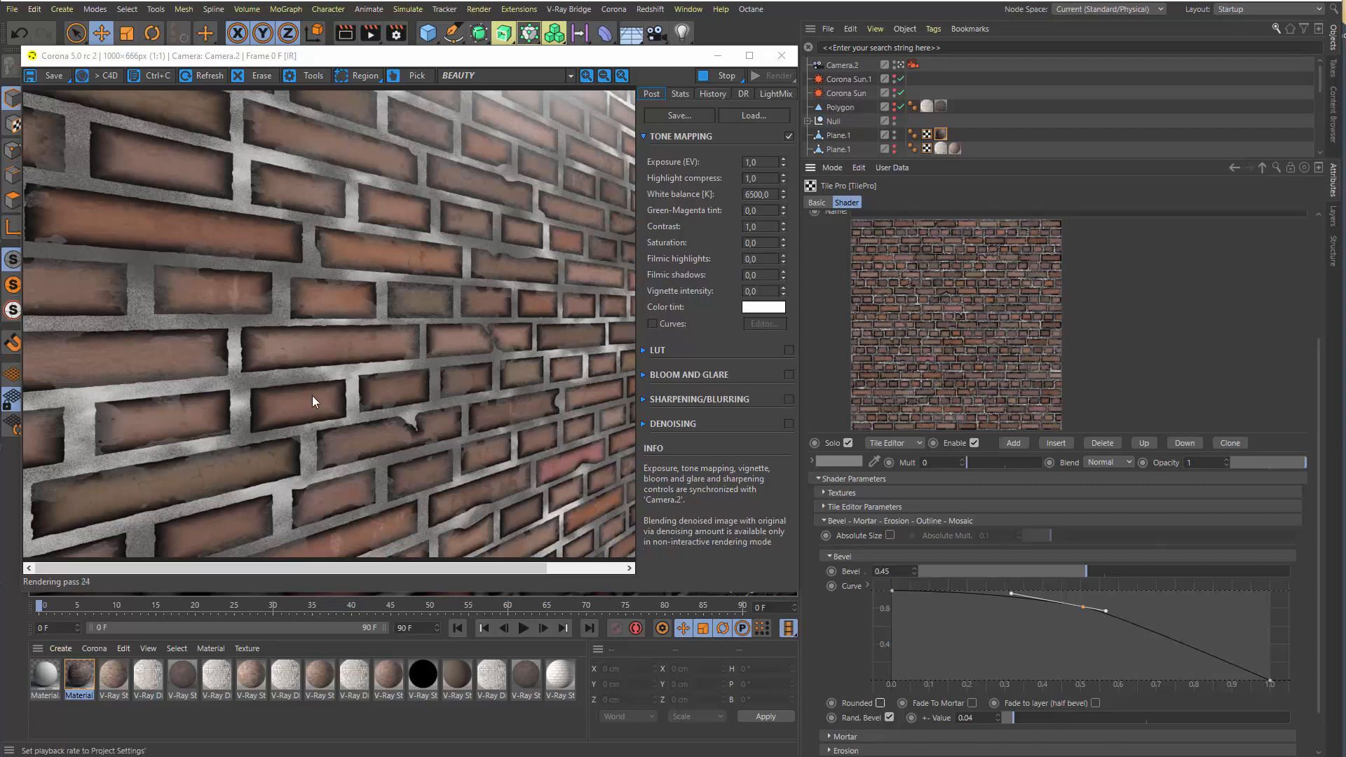
# Set the Rand. Bevel +- Value to 0.07 and shift the bevel curve's middle point slightly down toward its end
pyautogui.moveTo(1060, 717); pyautogui.dragTo(1023, 718)
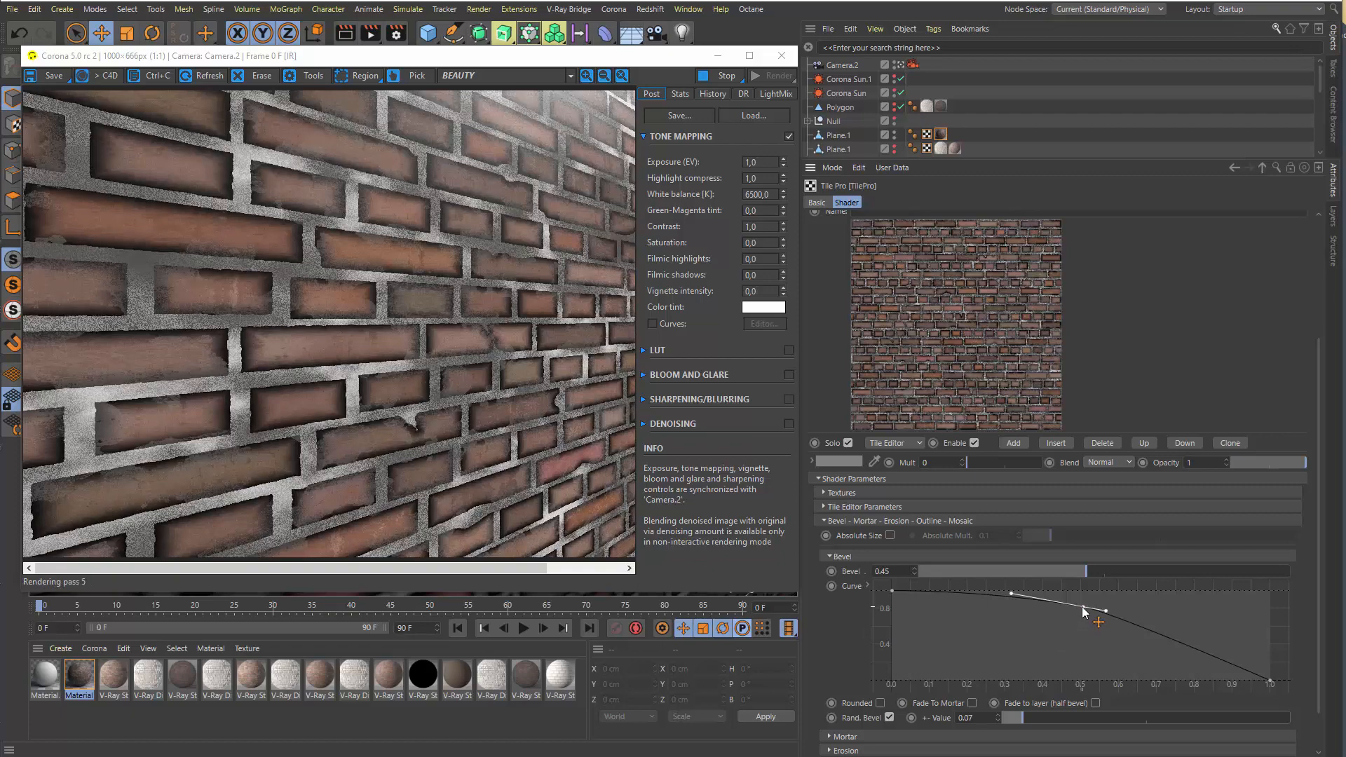
pyautogui.moveTo(1082, 607)
pyautogui.mouseDown()
pyautogui.moveTo(1029, 663)
pyautogui.moveTo(1089, 639)
pyautogui.moveTo(1098, 614)
pyautogui.mouseUp()
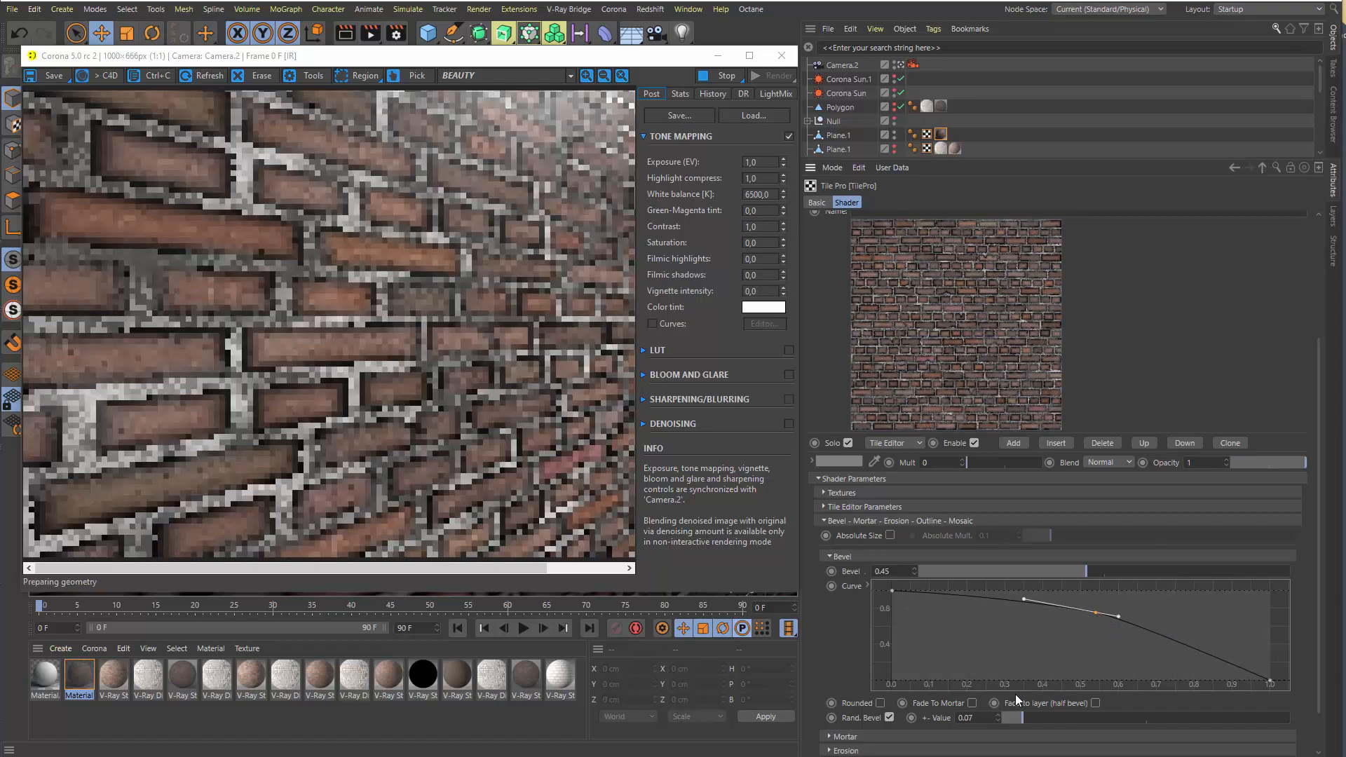
# Re-enable Fade To Mortar, lower Bevel to 0.06, and collapse the Bevel group
pyautogui.click(971, 703)
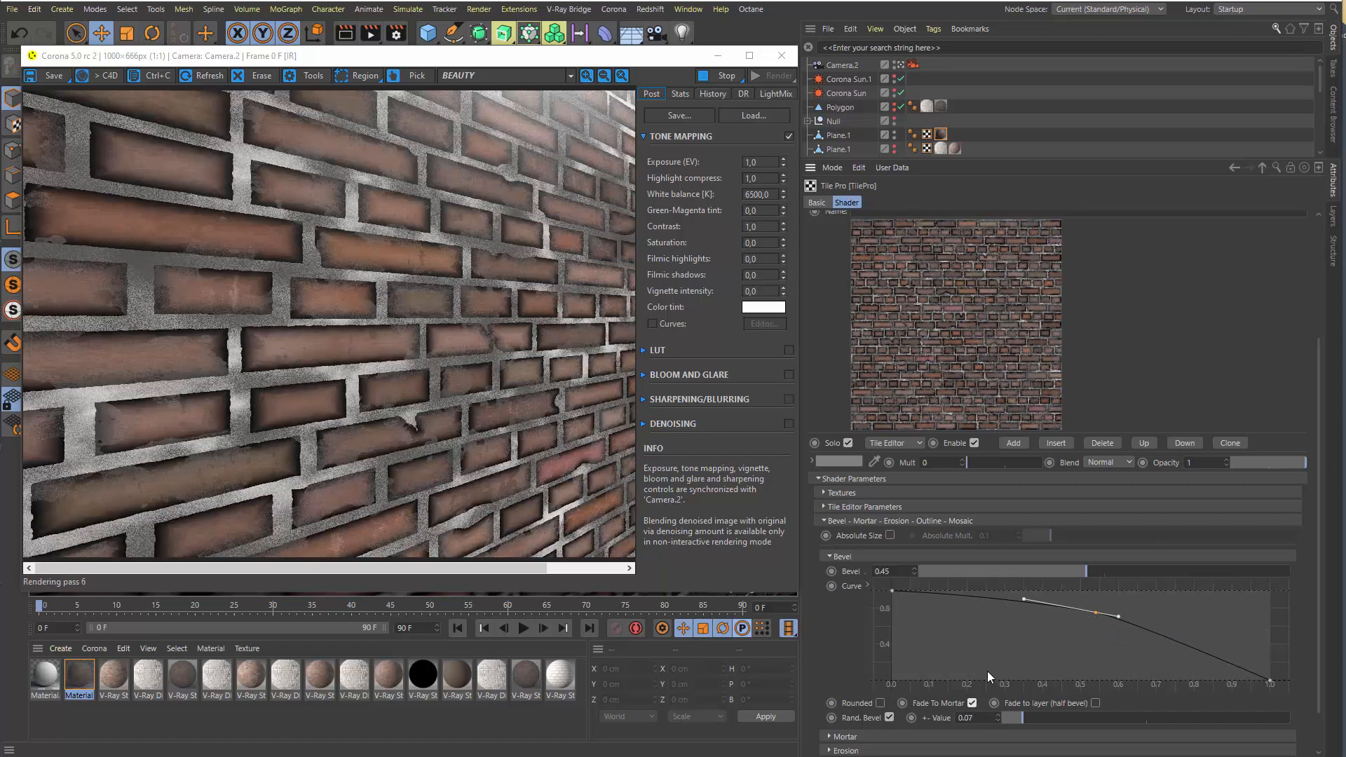
pyautogui.click(939, 573)
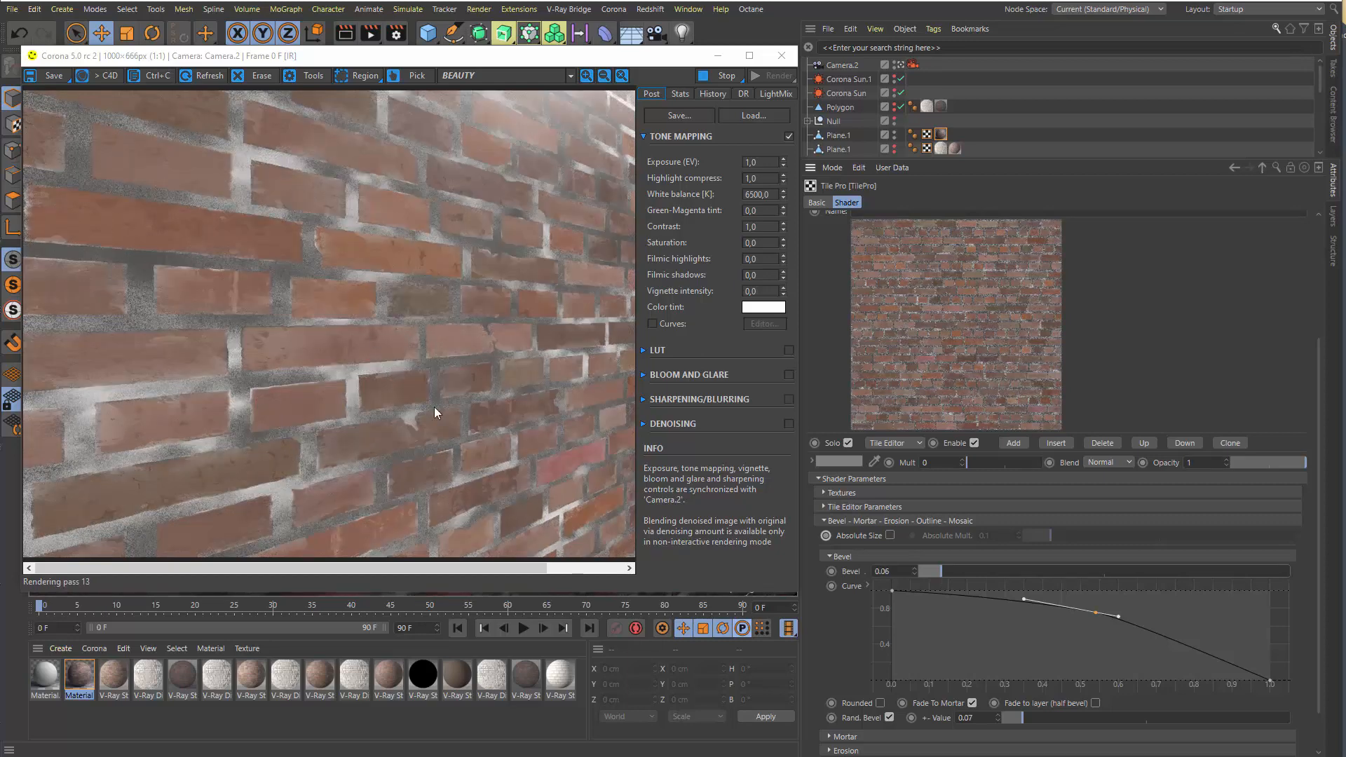
pyautogui.click(844, 557)
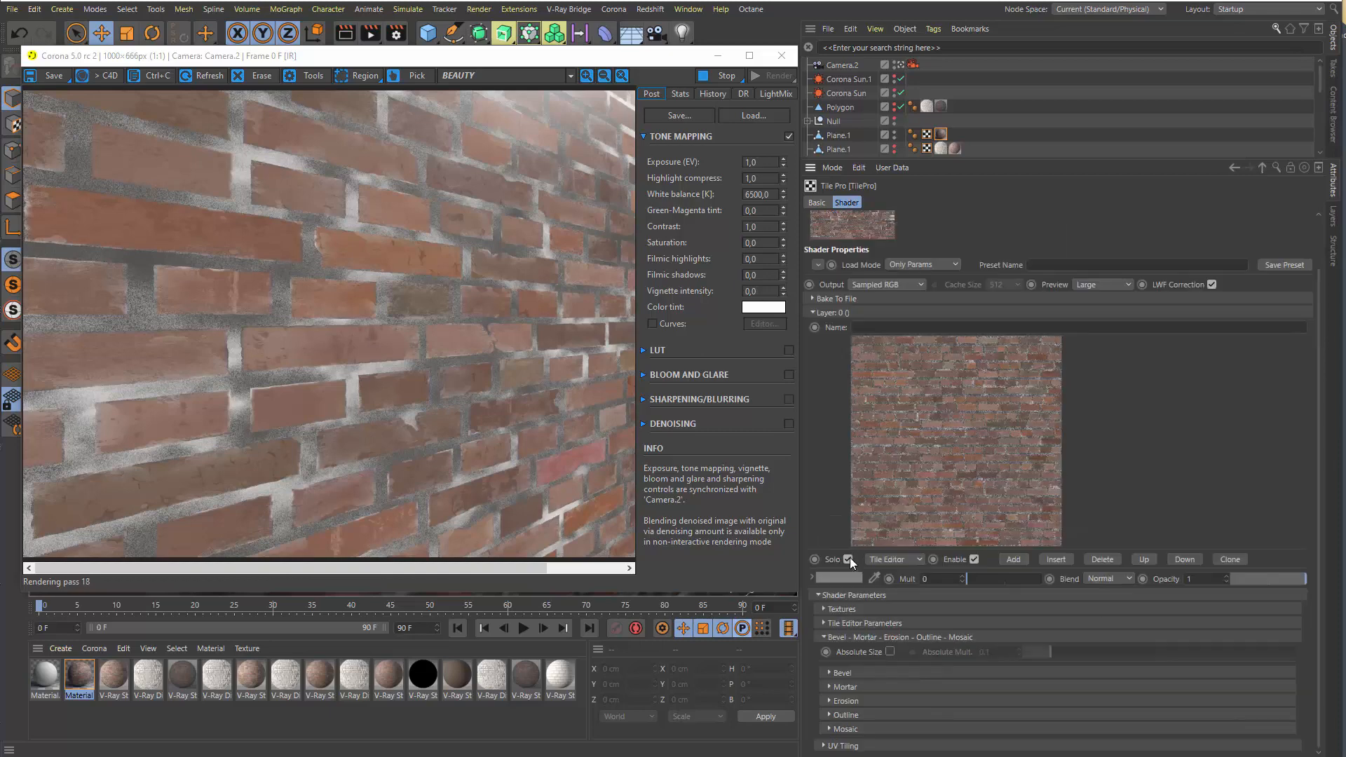
# Expand the Mortar group, inspect the noise layers of its Layer texture, return to TilePro, and collapse the group
pyautogui.click(851, 687)
pyautogui.scroll(-3, 1157, 495)
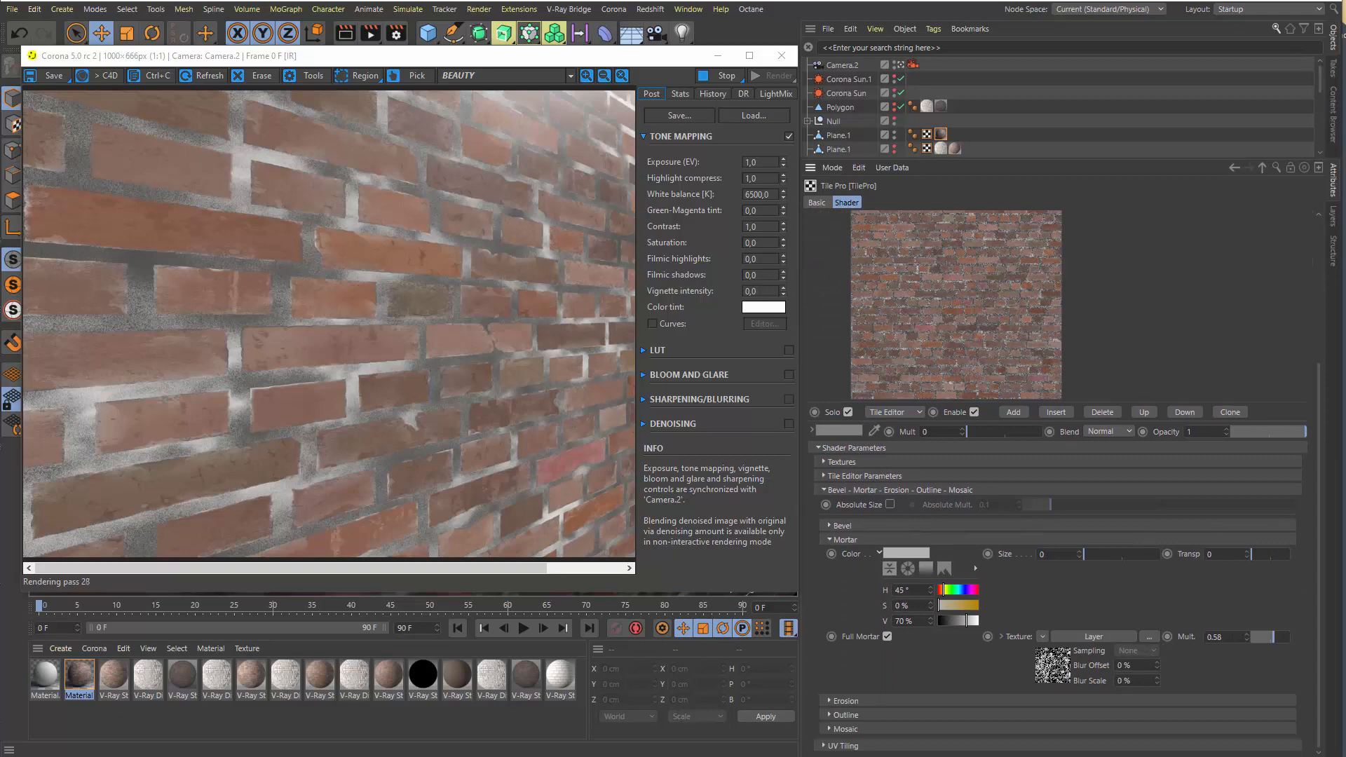
pyautogui.click(1041, 676)
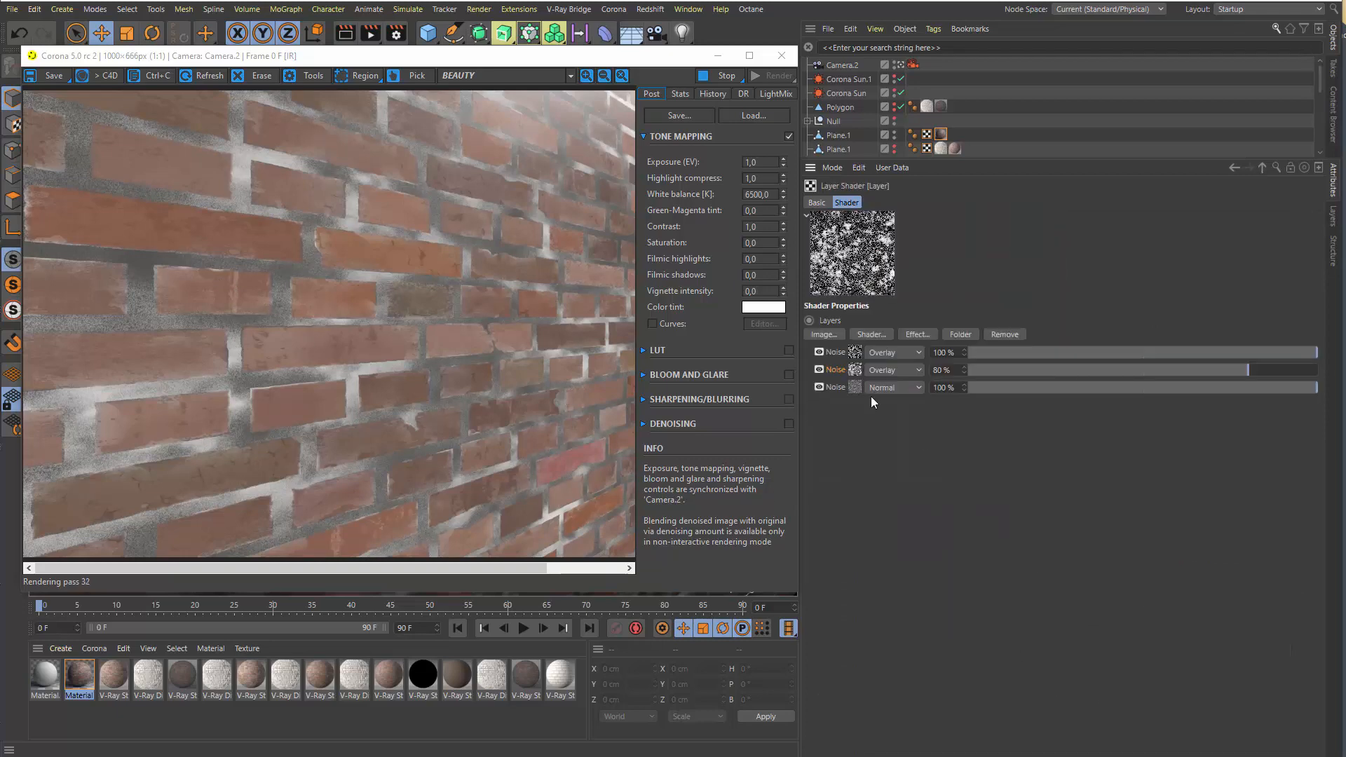
pyautogui.click(1261, 168)
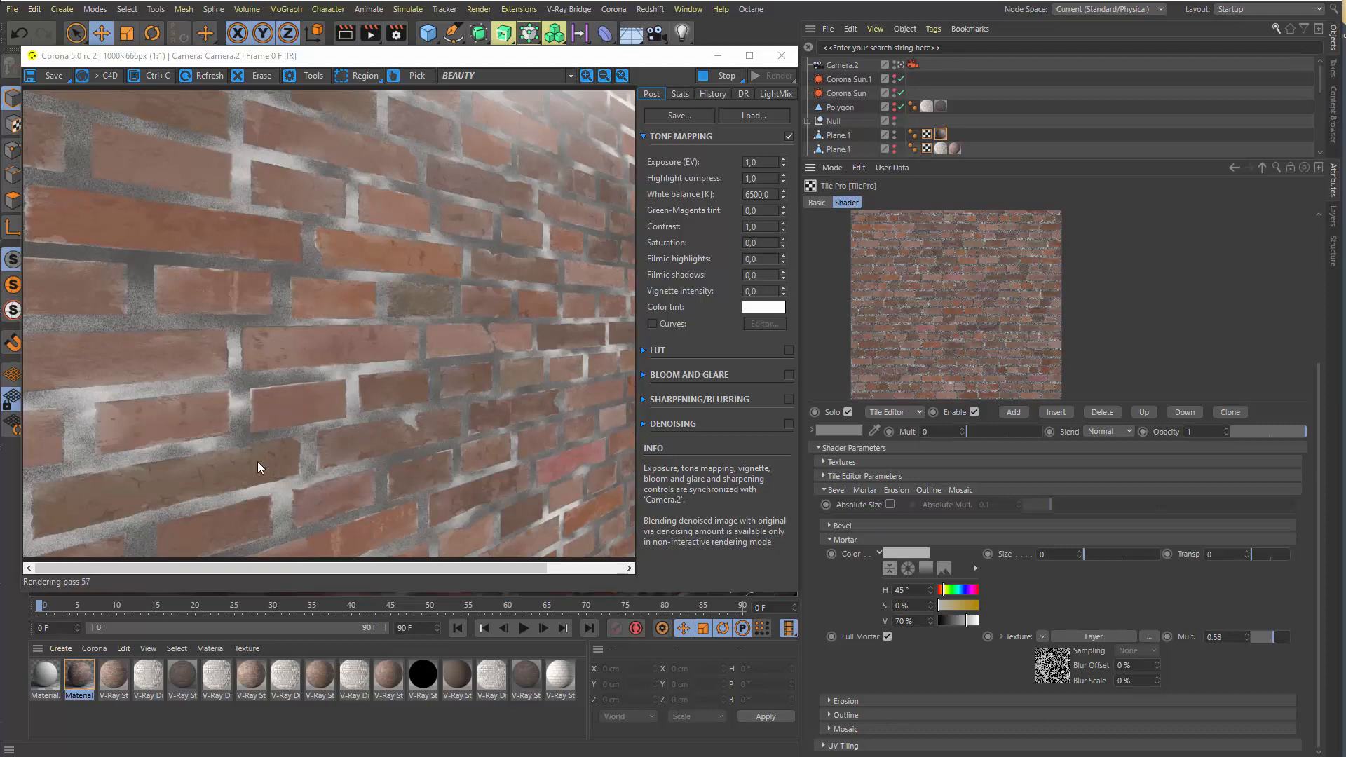
pyautogui.click(851, 540)
# Expand the Erosion group, test the noise texture's Mult at 10.25, and set it to 2
pyautogui.click(846, 701)
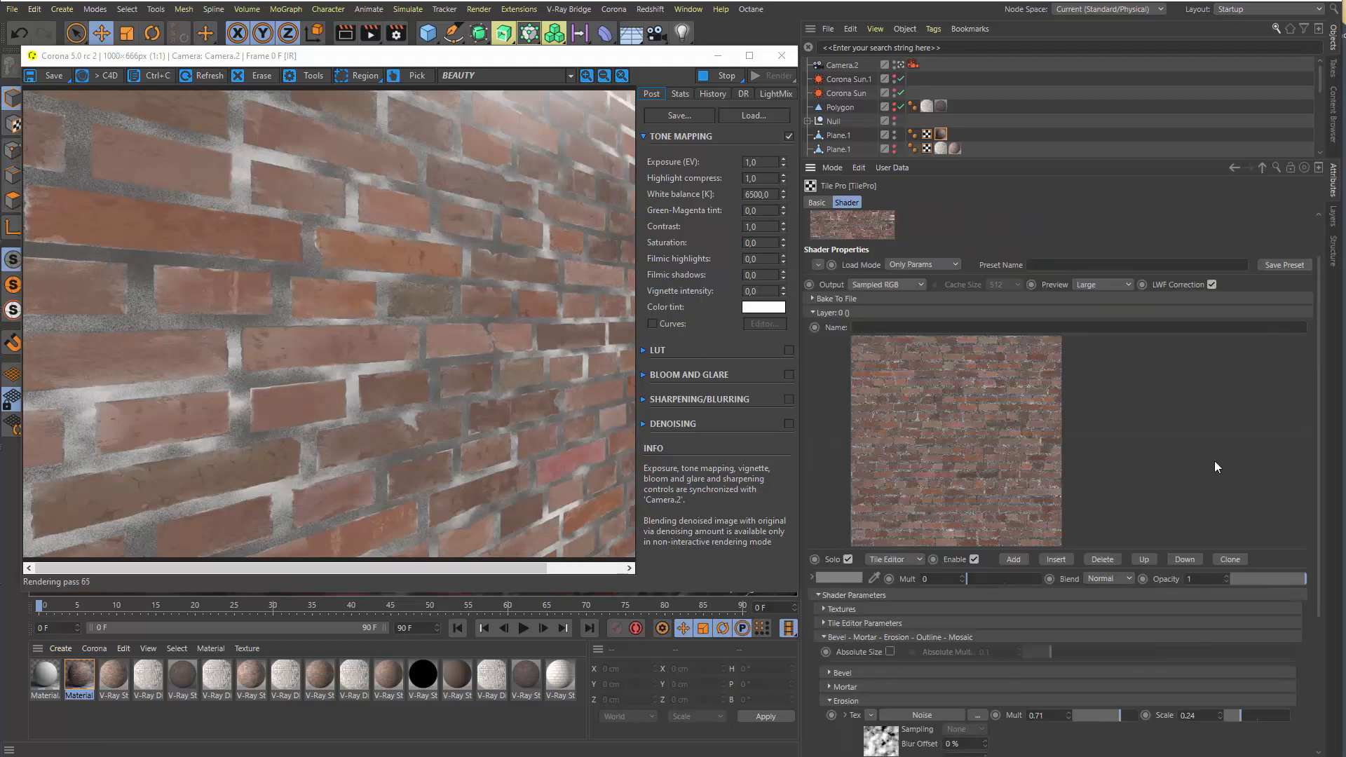
pyautogui.moveTo(1128, 471); pyautogui.dragTo(1130, 298)
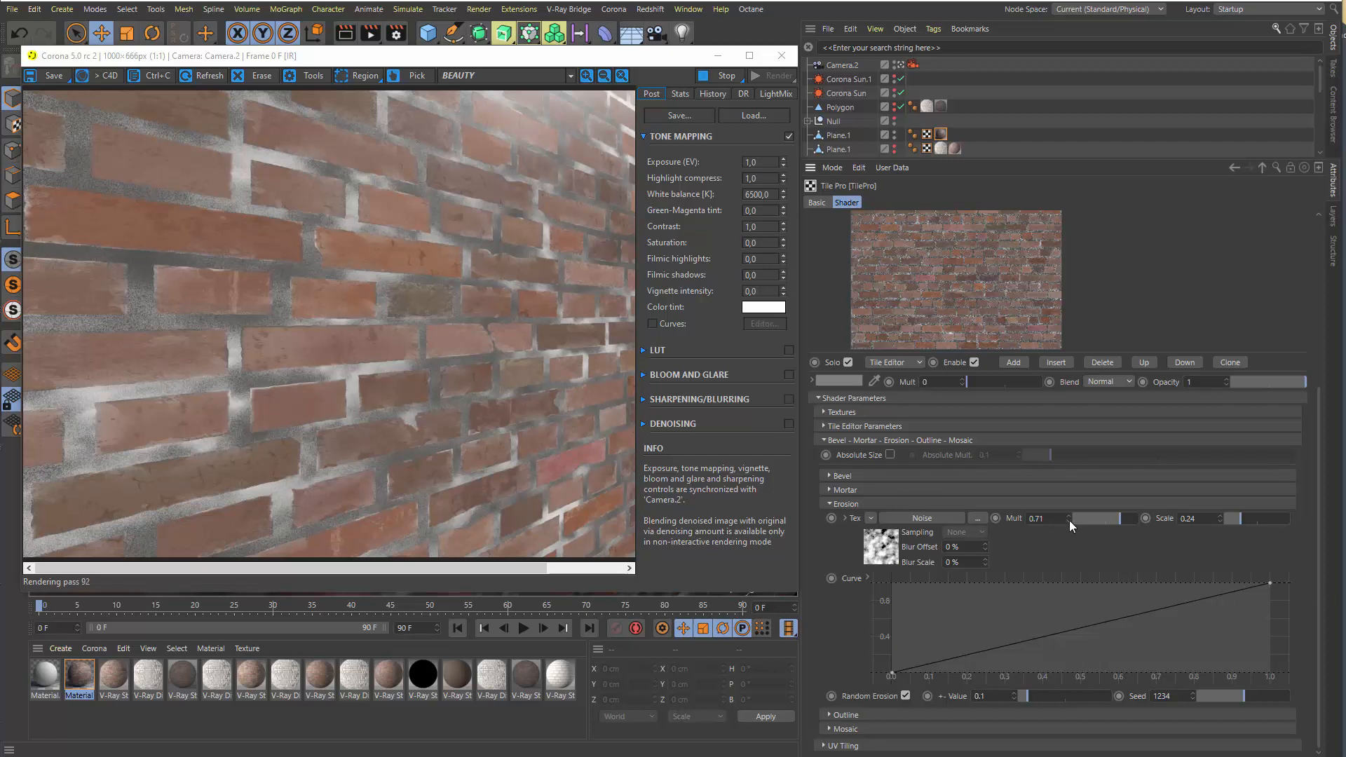
pyautogui.moveTo(1068, 518); pyautogui.dragTo(1163, 469)
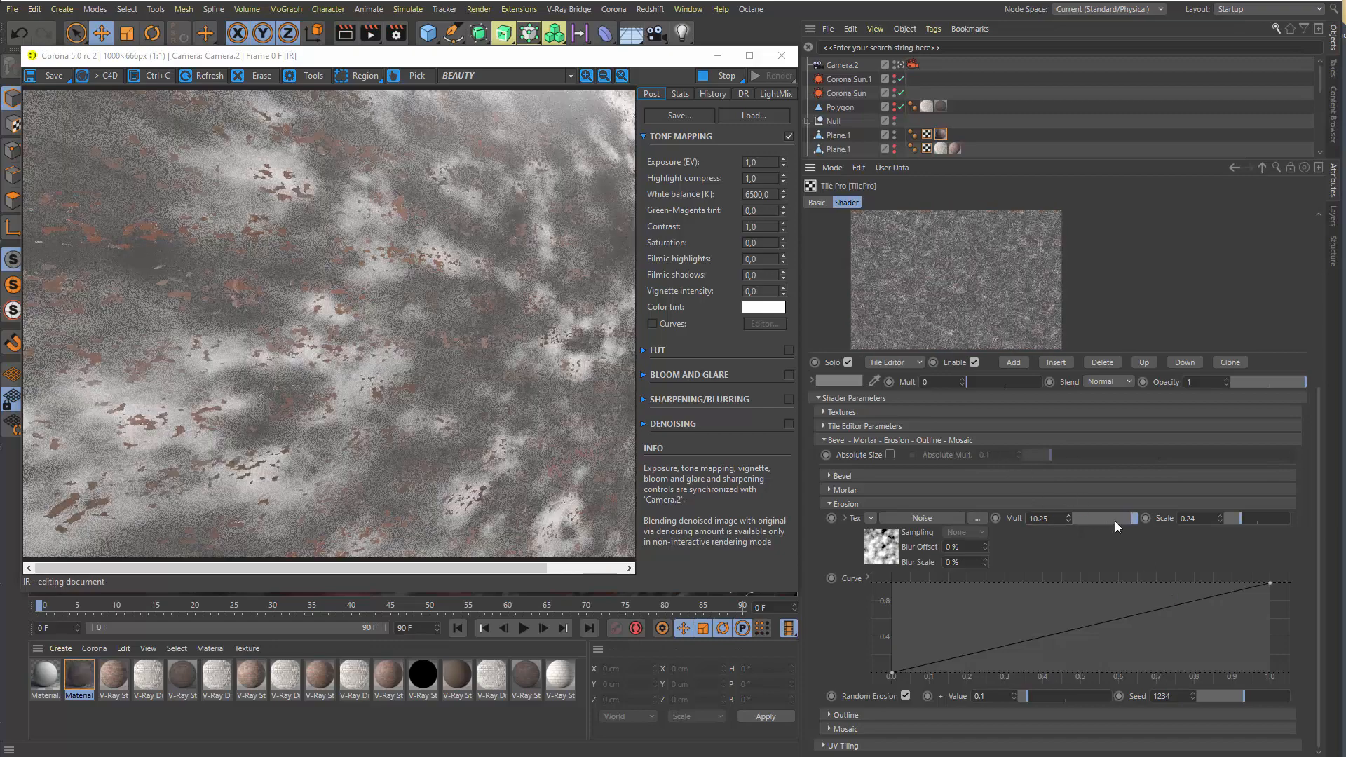
pyautogui.moveTo(1050, 519); pyautogui.dragTo(855, 503)
pyautogui.write('2')
pyautogui.press('Return')
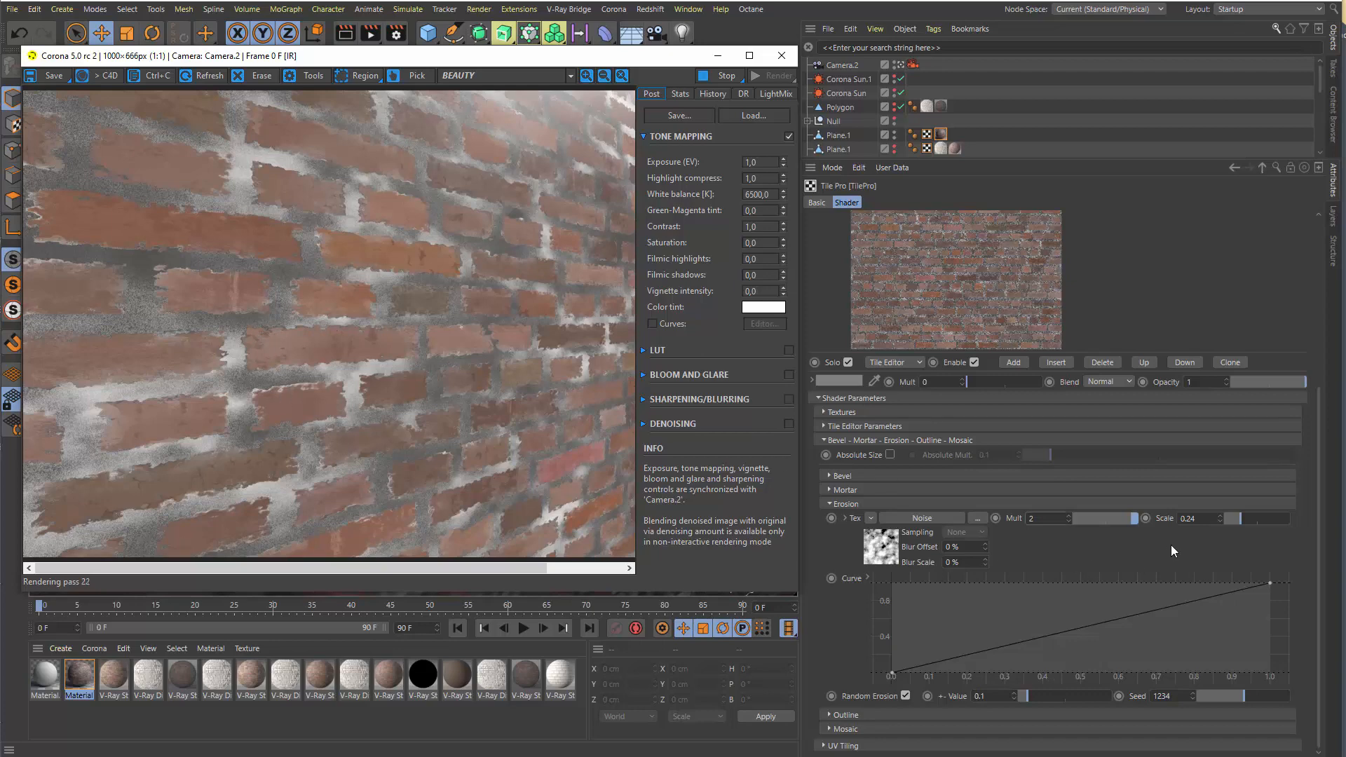
# Test the erosion Scale at 0.85 and 0.27, reduce Mult to 0.74, and settle Scale at 0.39
pyautogui.moveTo(1257, 520); pyautogui.dragTo(1279, 520)
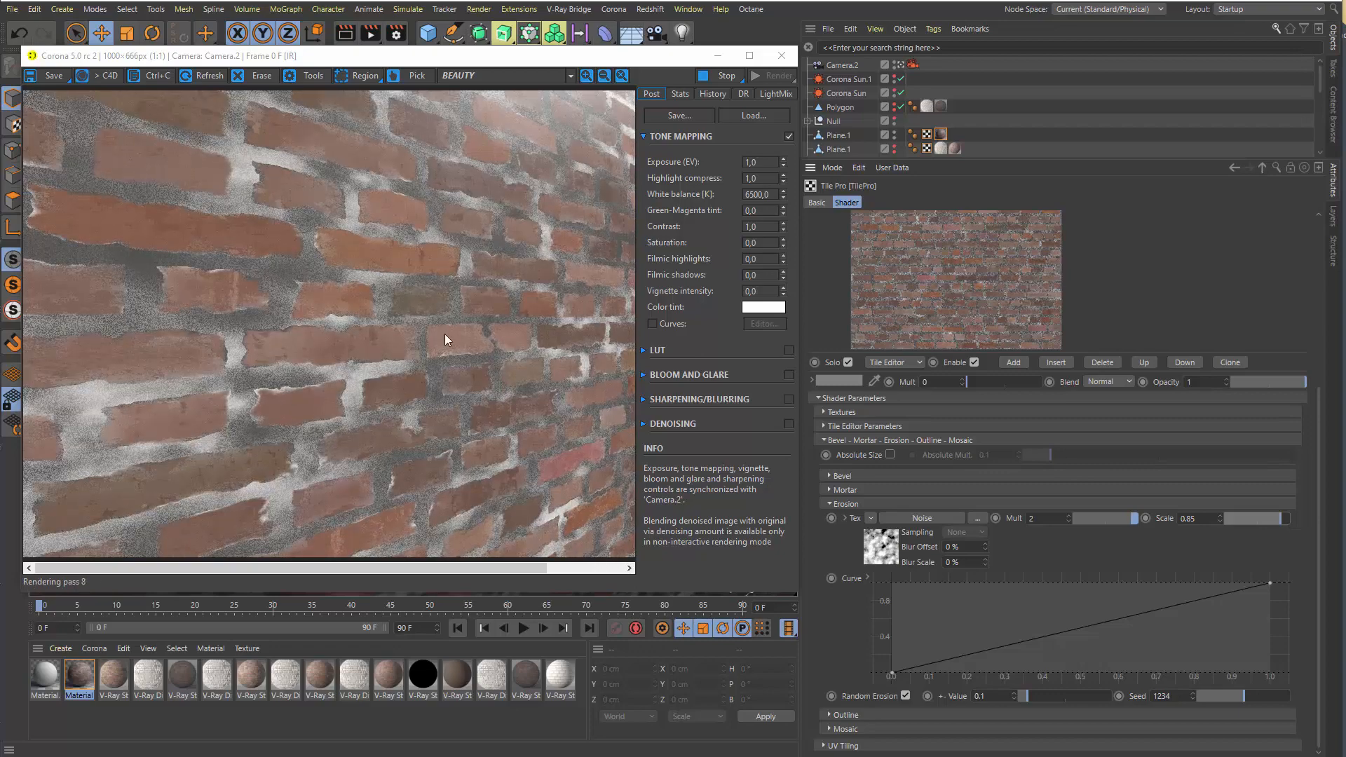
pyautogui.click(1241, 520)
pyautogui.click(1121, 519)
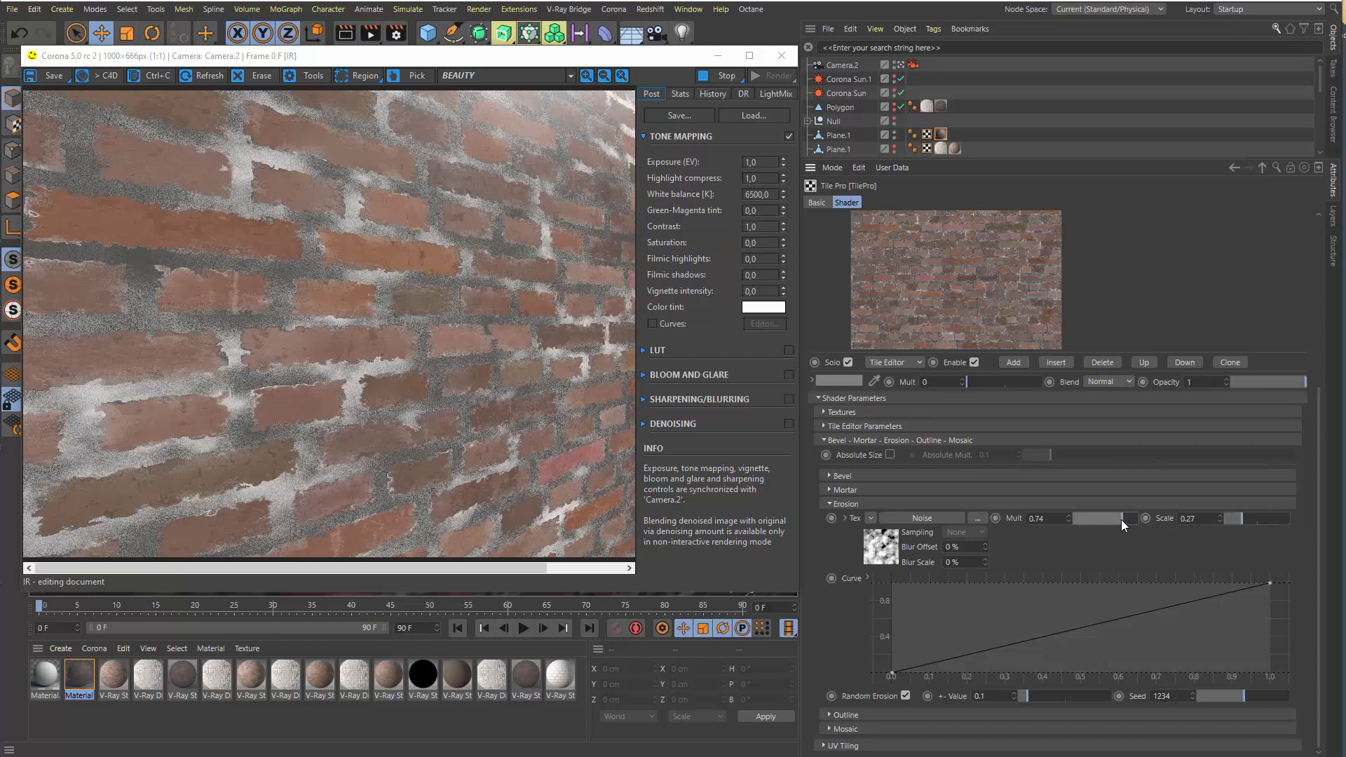
pyautogui.click(1121, 519)
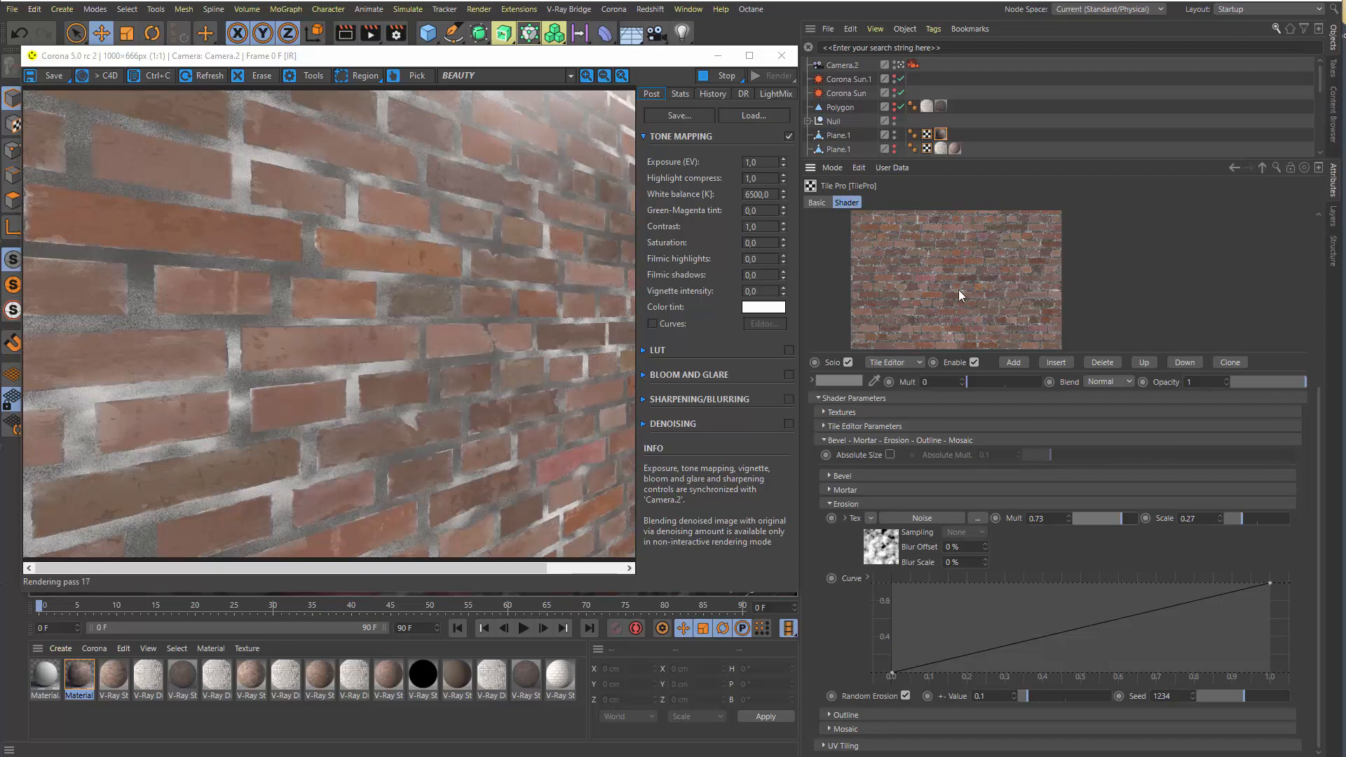
pyautogui.click(1121, 519)
pyautogui.moveTo(1242, 520); pyautogui.dragTo(1249, 519)
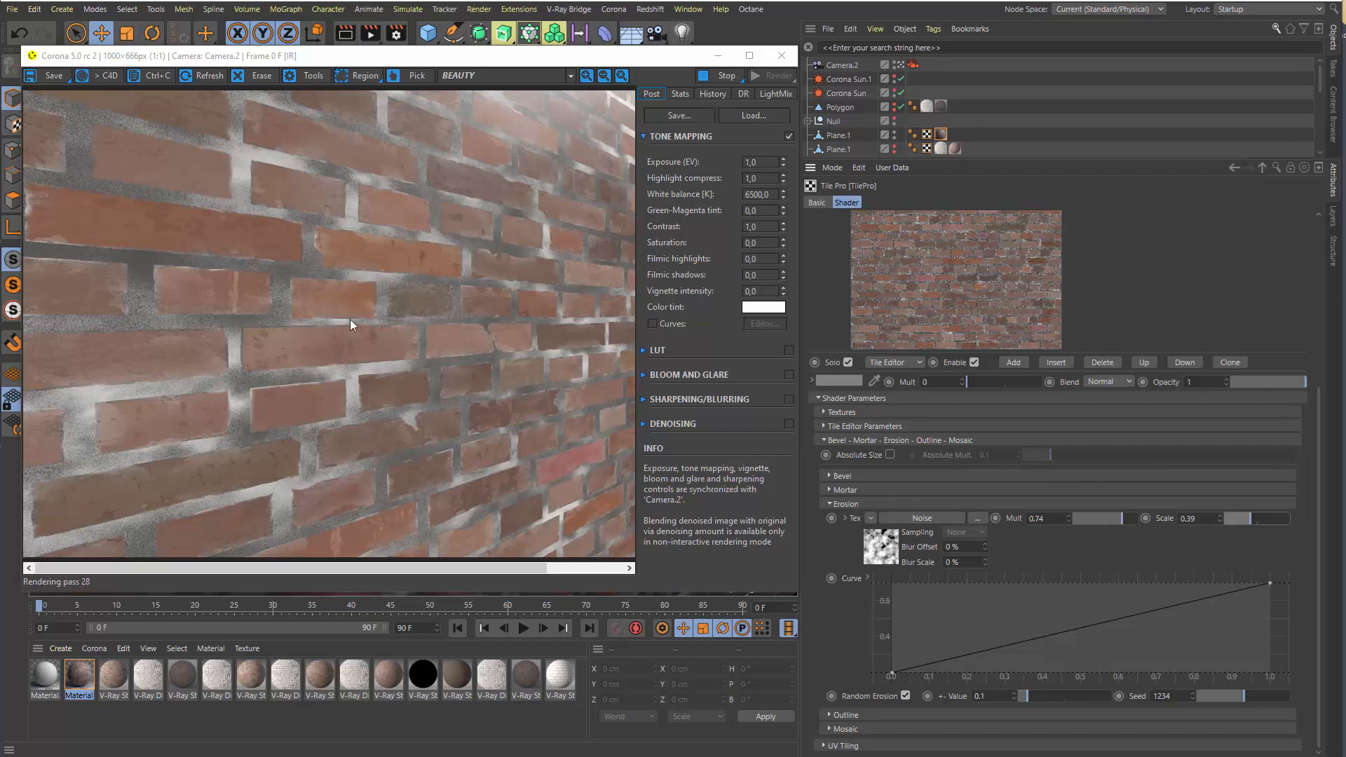
# Collapse the Erosion group, review the Outline group's type, color, texture, opacity and curve settings, and collapse it
pyautogui.click(850, 504)
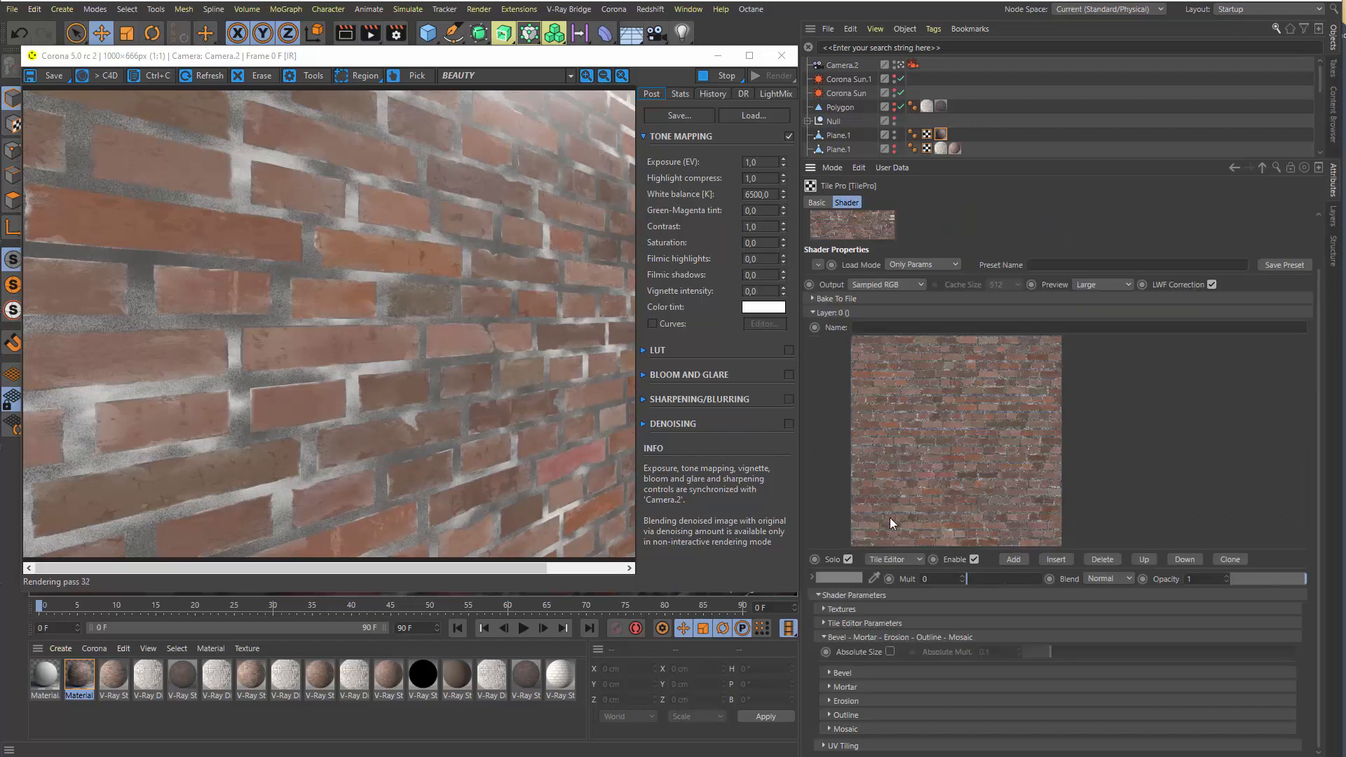
pyautogui.click(842, 713)
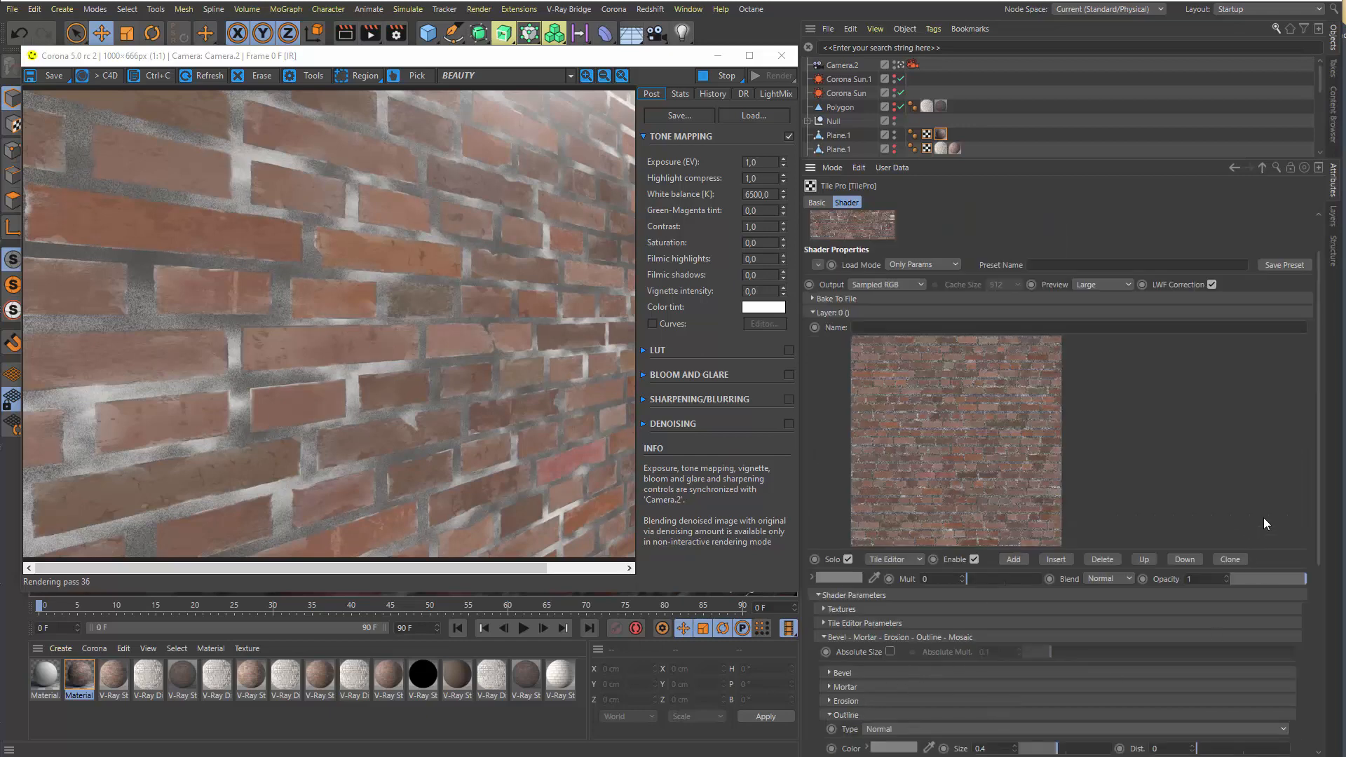
pyautogui.moveTo(1324, 543); pyautogui.dragTo(1324, 708)
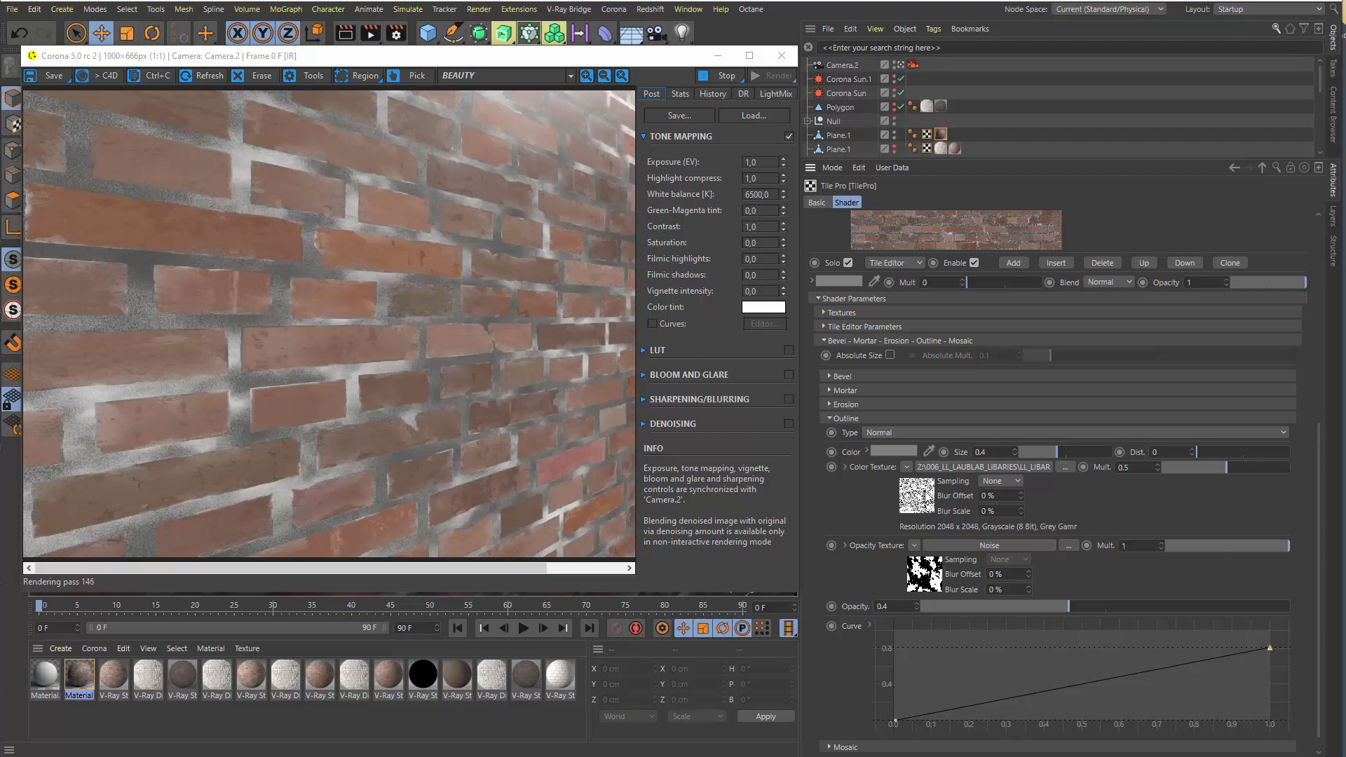
pyautogui.click(847, 419)
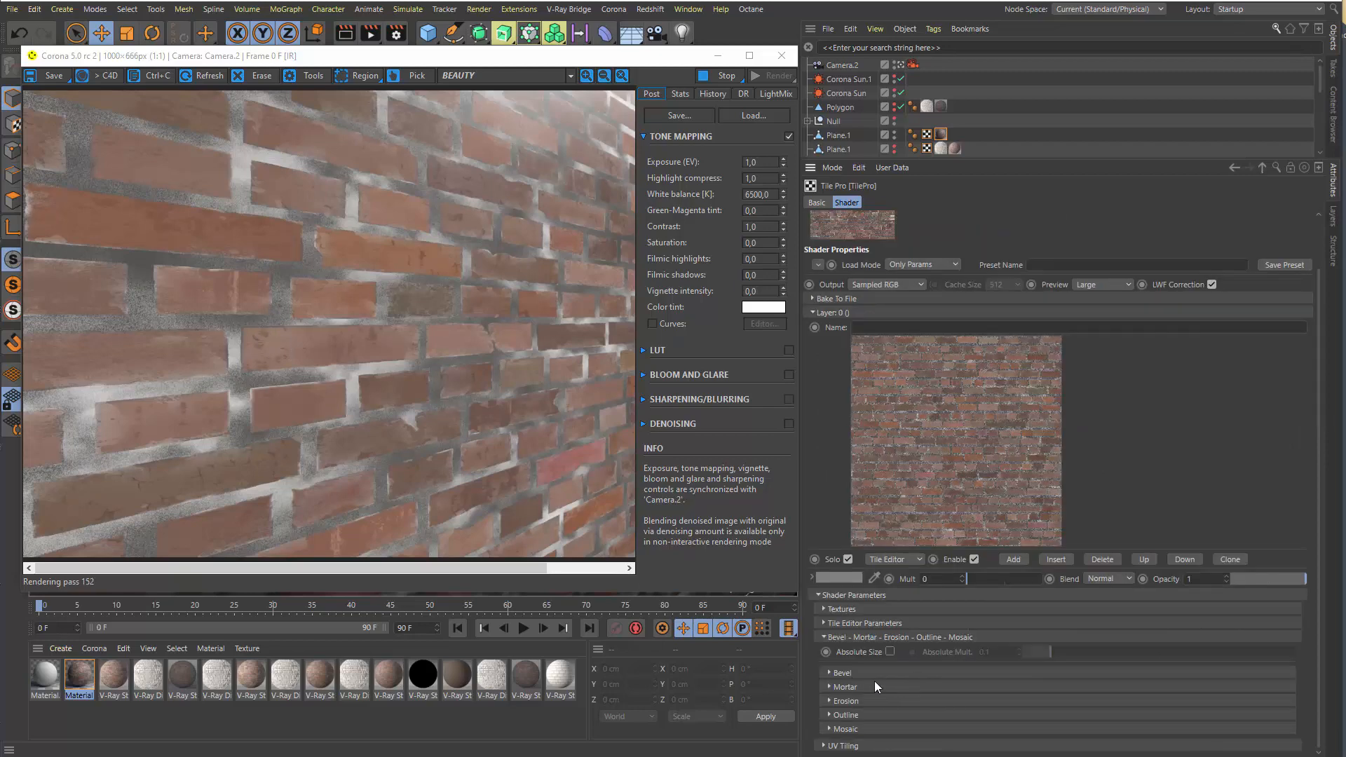
# Review the Mosaic group's options, collapse the group, and collapse Layer 0
pyautogui.click(848, 730)
pyautogui.scroll(-1, 1134, 498)
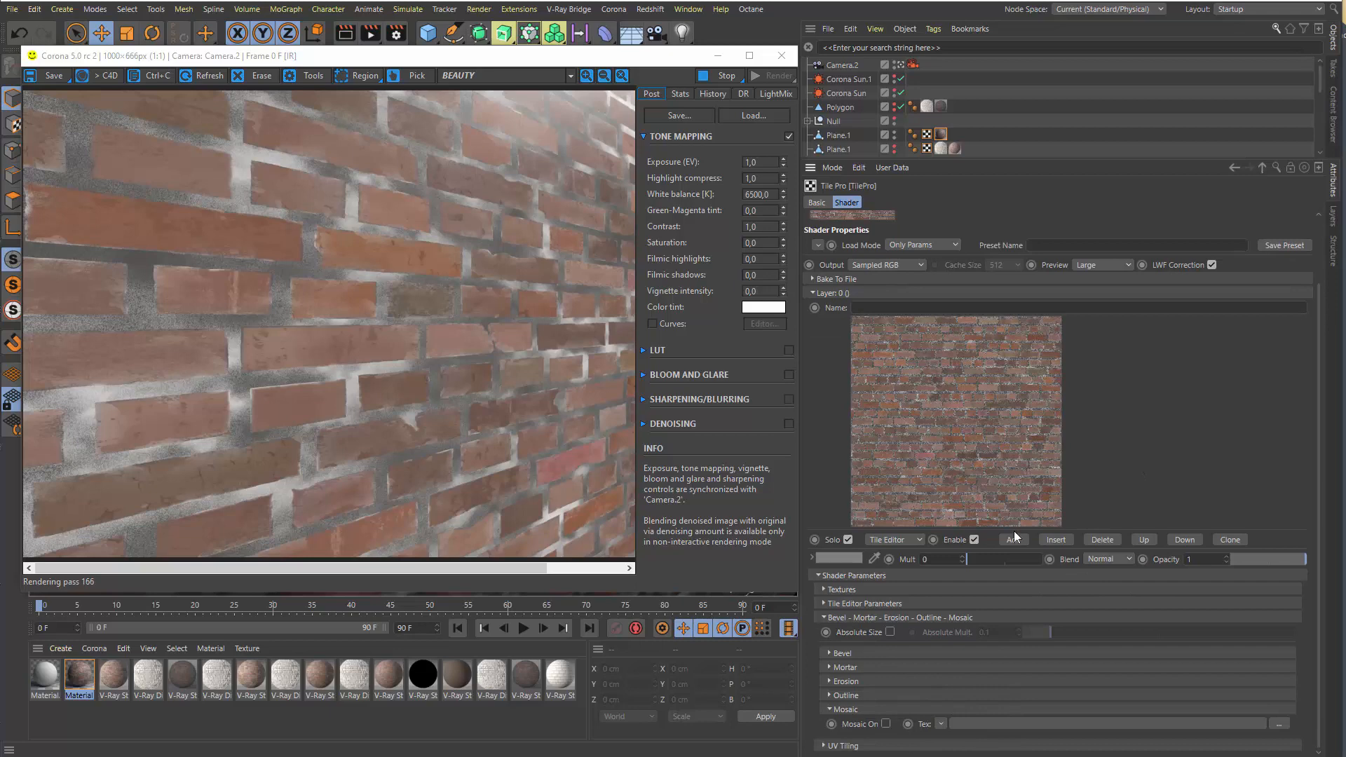
pyautogui.click(848, 711)
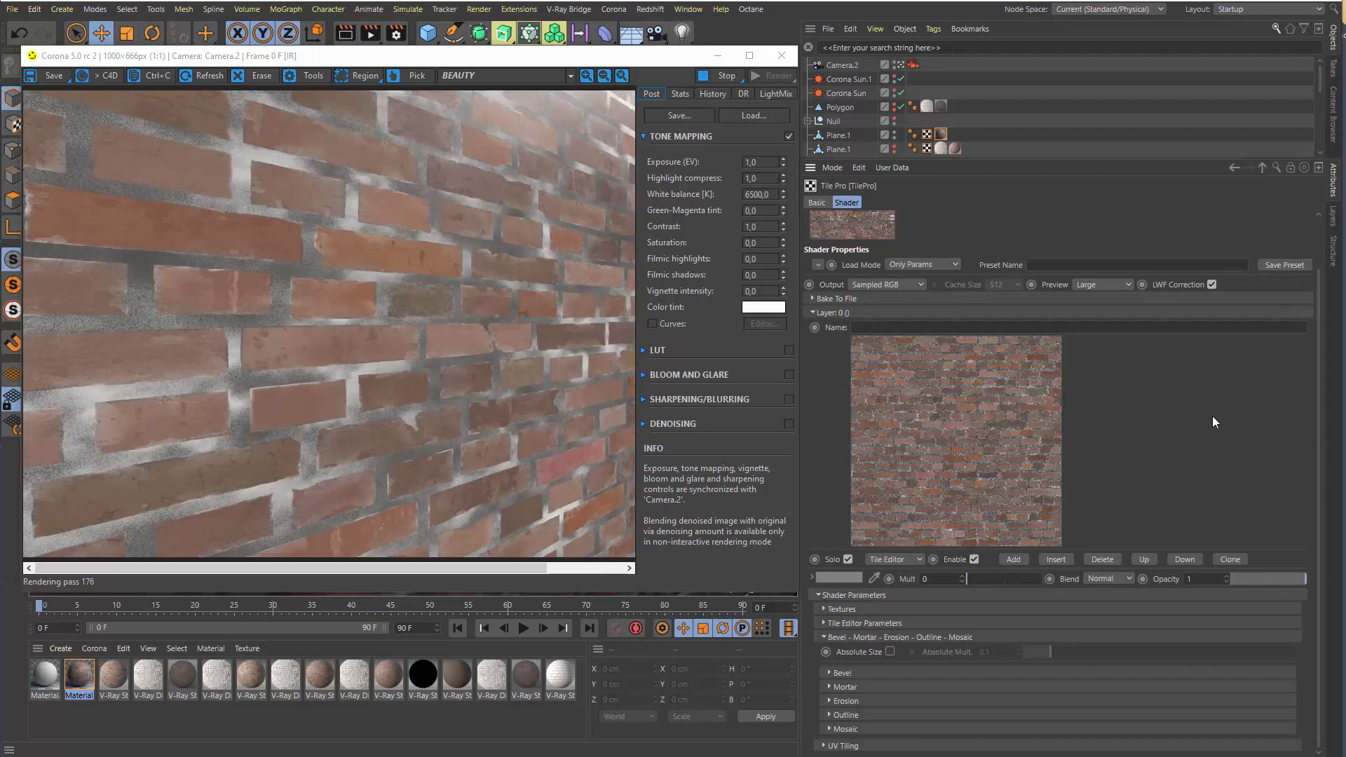
pyautogui.click(838, 311)
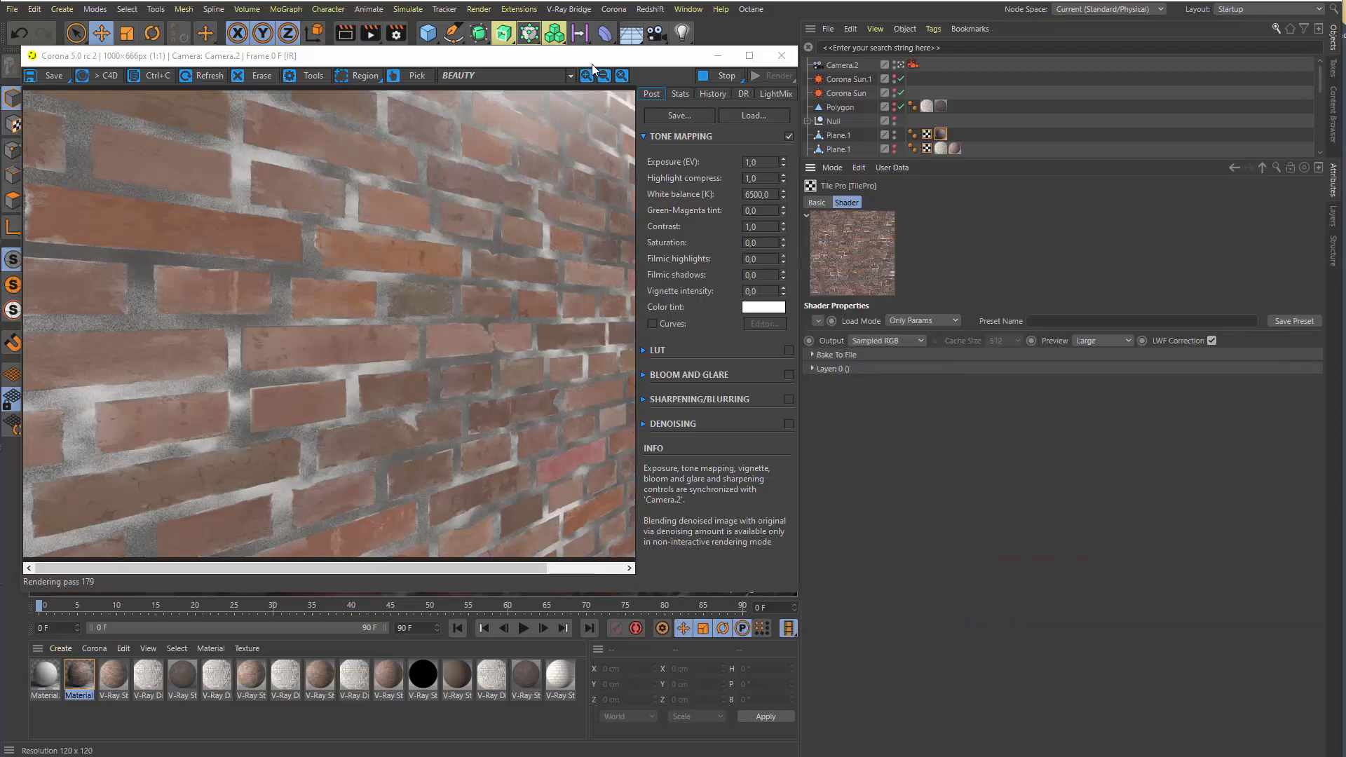
# Open the Corona node material editor and expand the Shaders group of the middle, unconnected TilePro node
pyautogui.moveTo(591, 59); pyautogui.dragTo(684, 95)
pyautogui.click(613, 10)
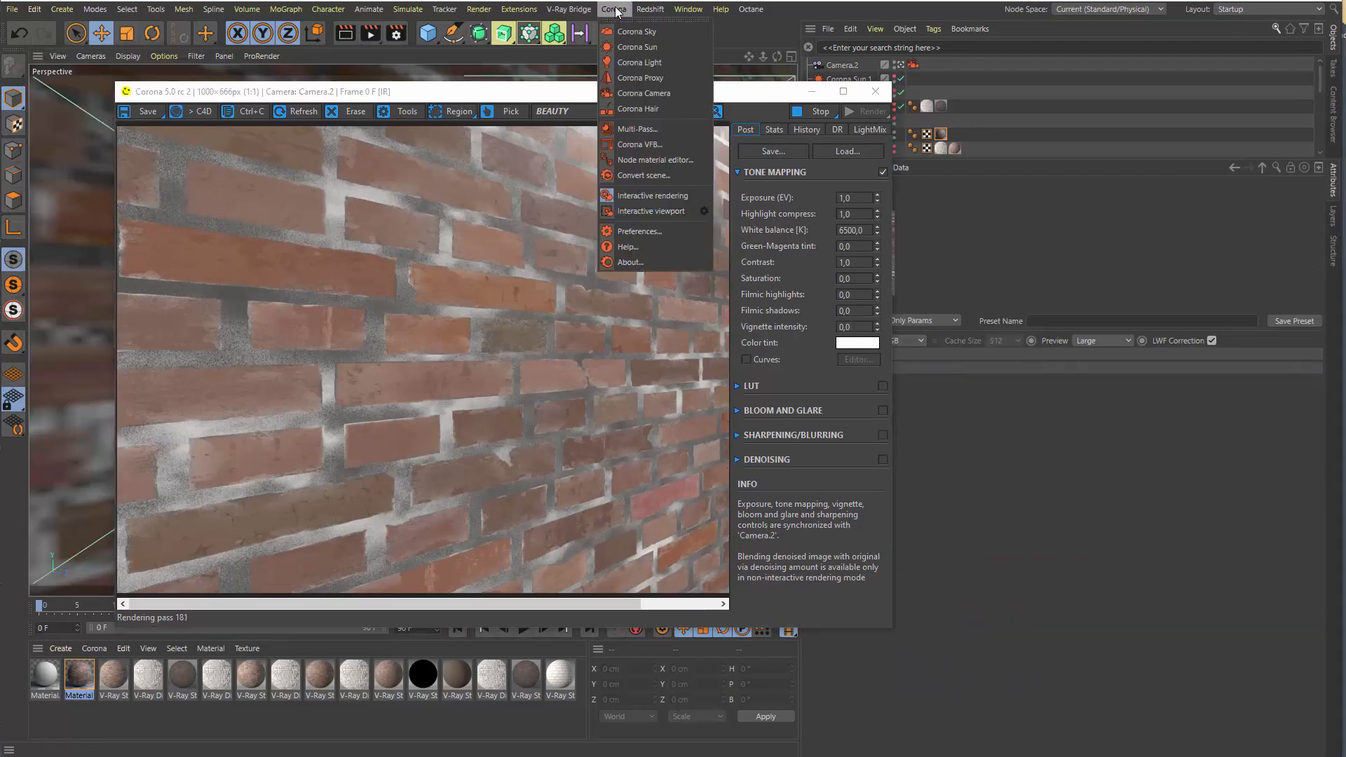
pyautogui.click(656, 180)
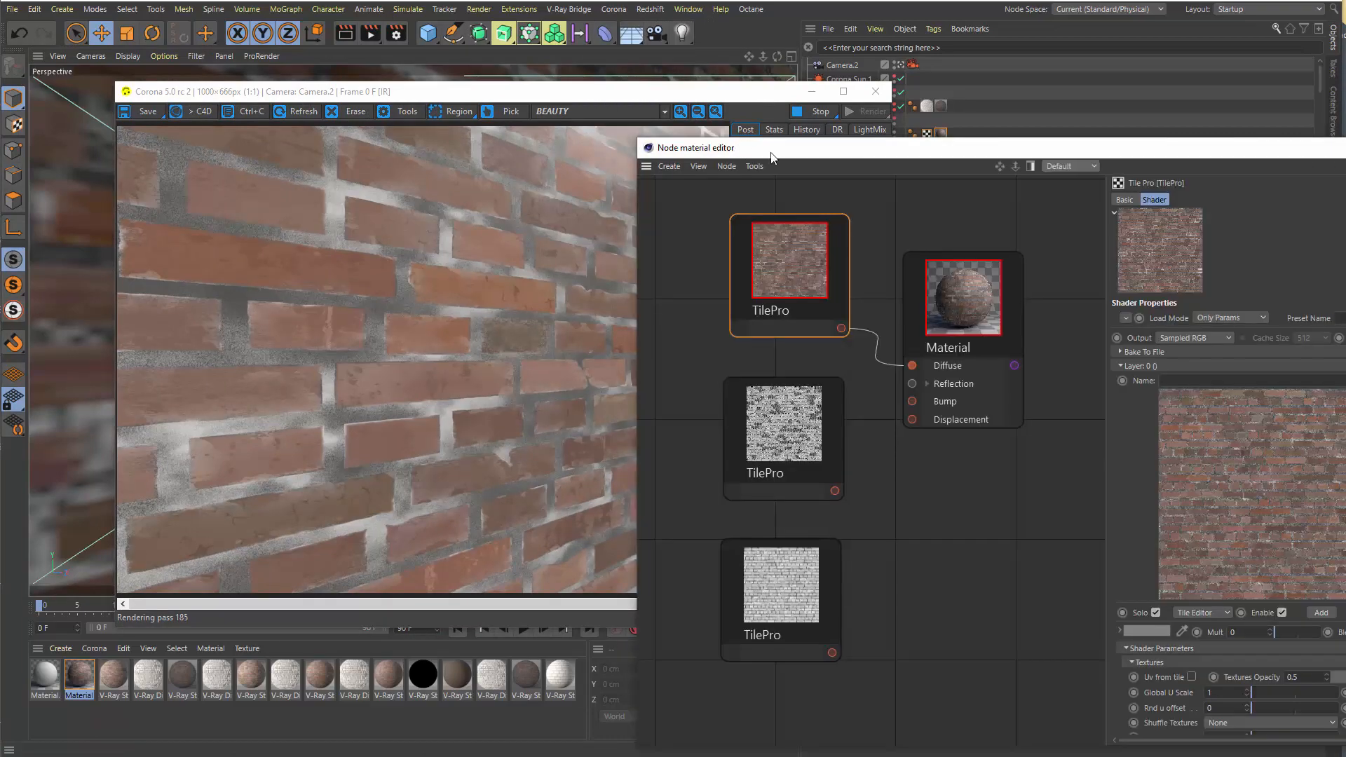
pyautogui.moveTo(773, 155); pyautogui.dragTo(208, 65)
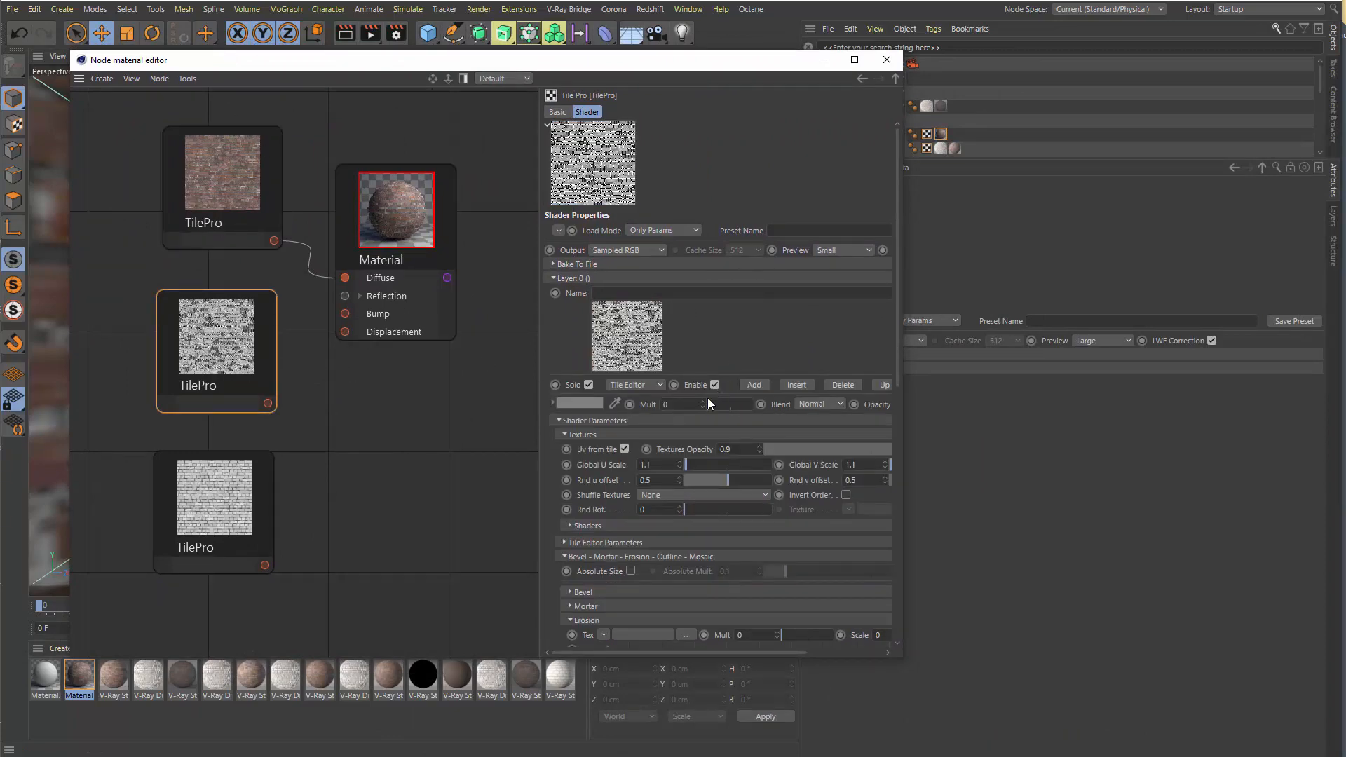
pyautogui.click(583, 526)
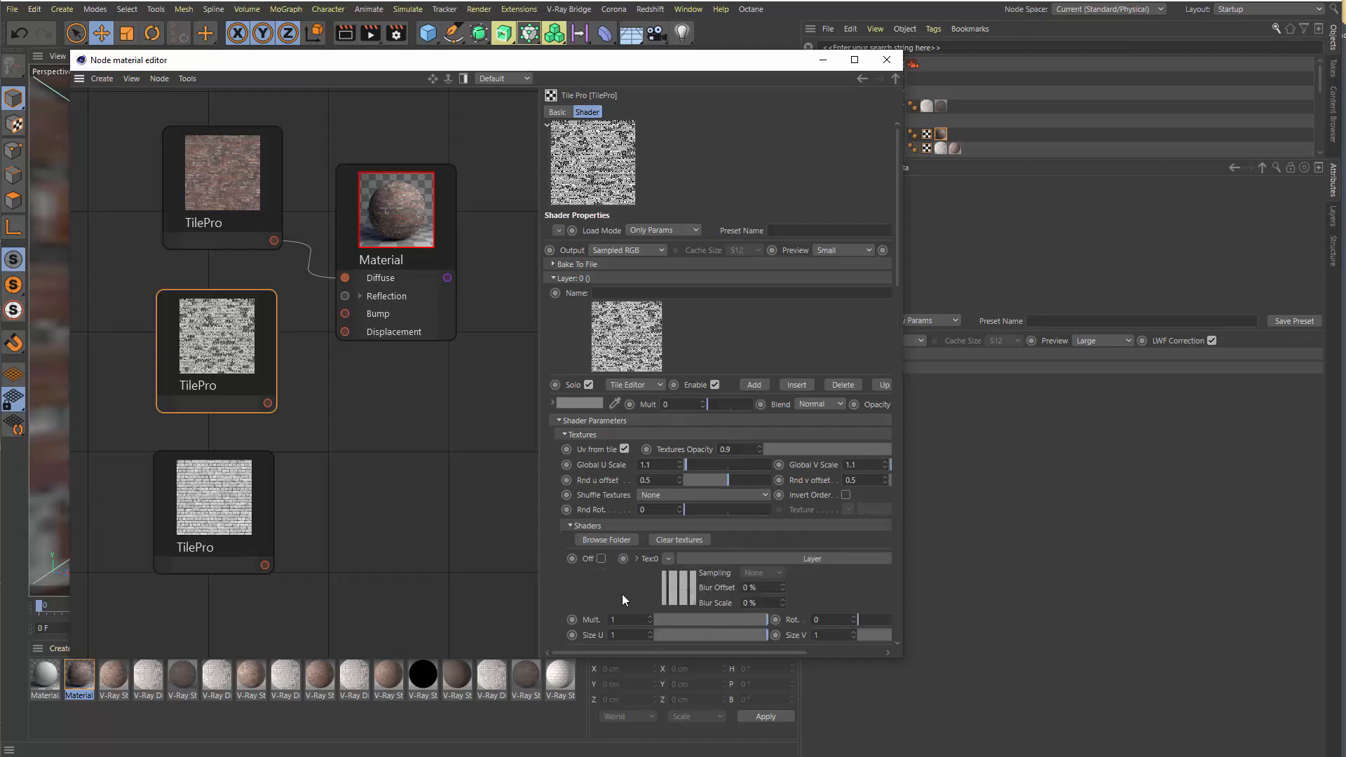
# Review the middle TilePro node's texture slots, open the Text0 Layer shader to examine its layers, and collapse the Shaders group
pyautogui.scroll(-8, 621, 594)
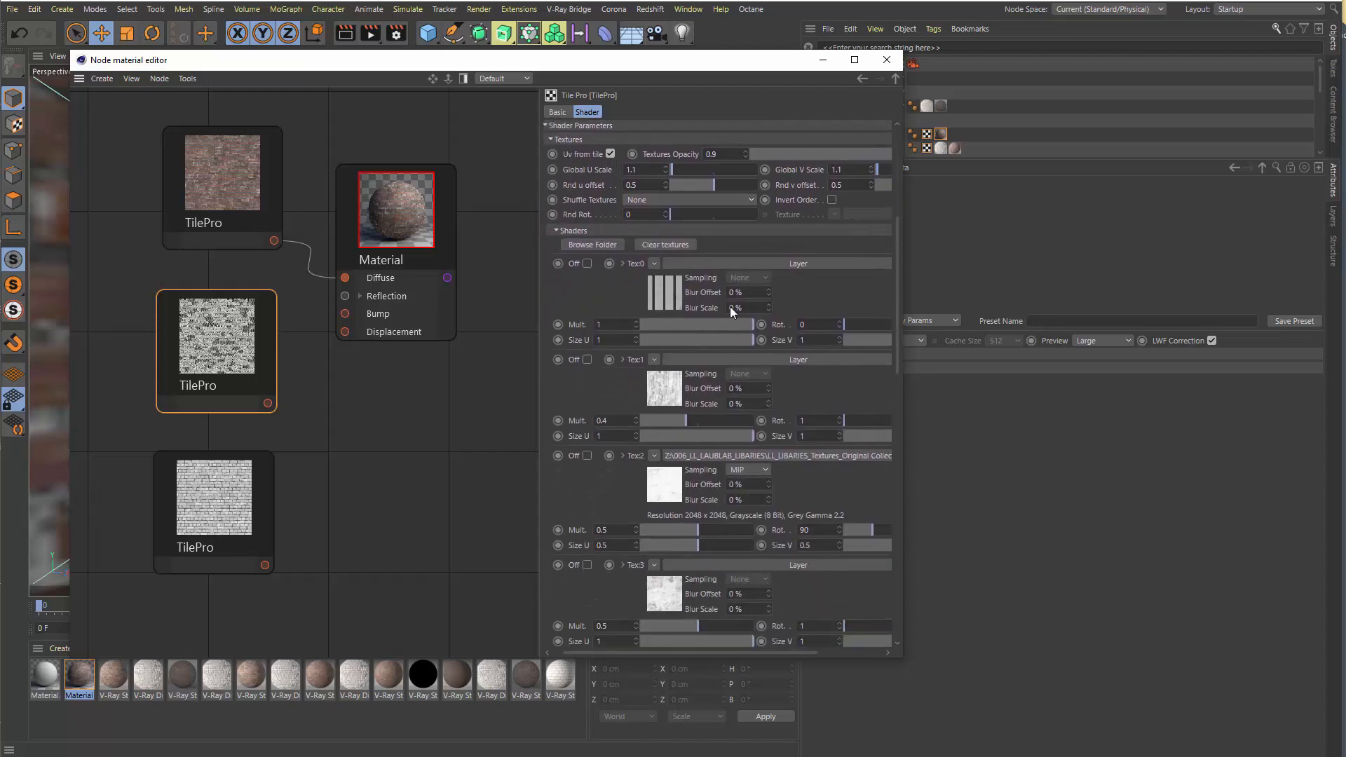
pyautogui.click(669, 293)
pyautogui.moveTo(500, 65); pyautogui.dragTo(405, 59)
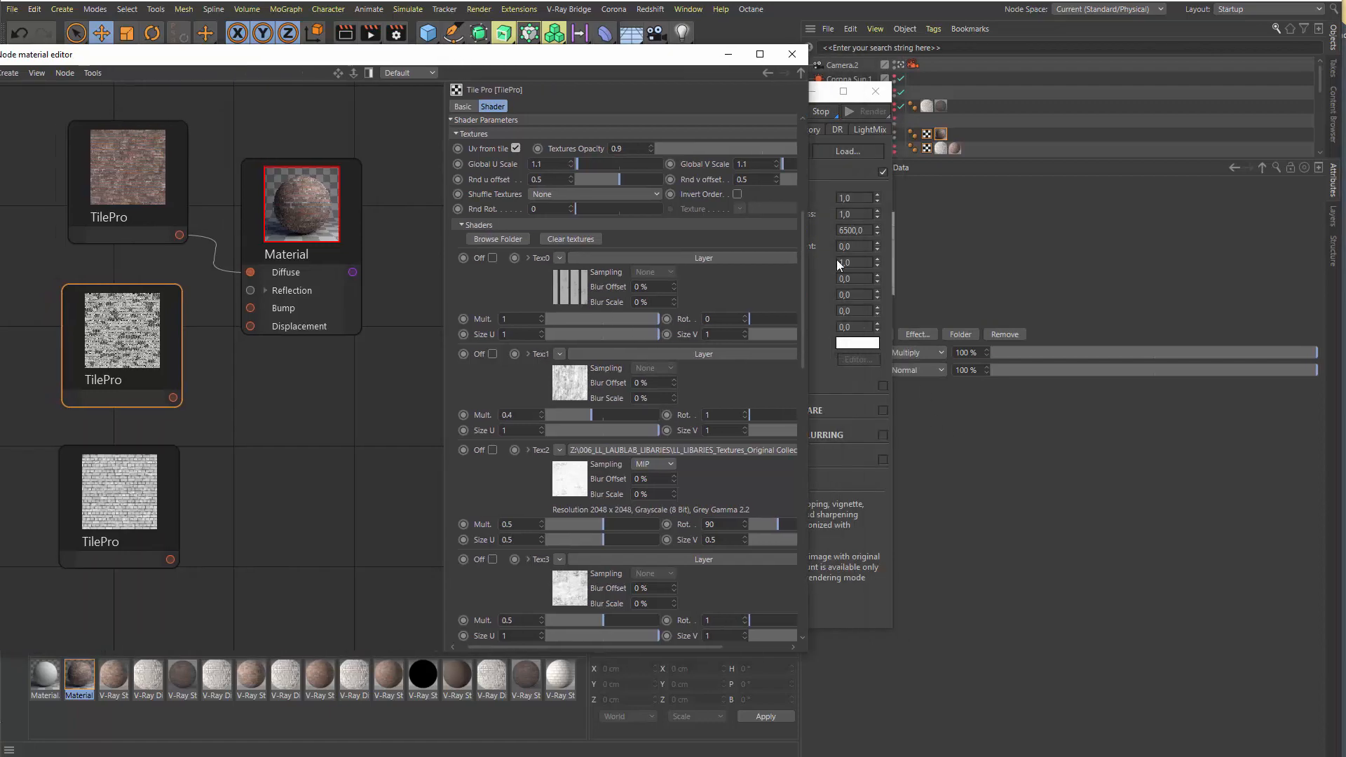
pyautogui.moveTo(892, 427); pyautogui.dragTo(839, 427)
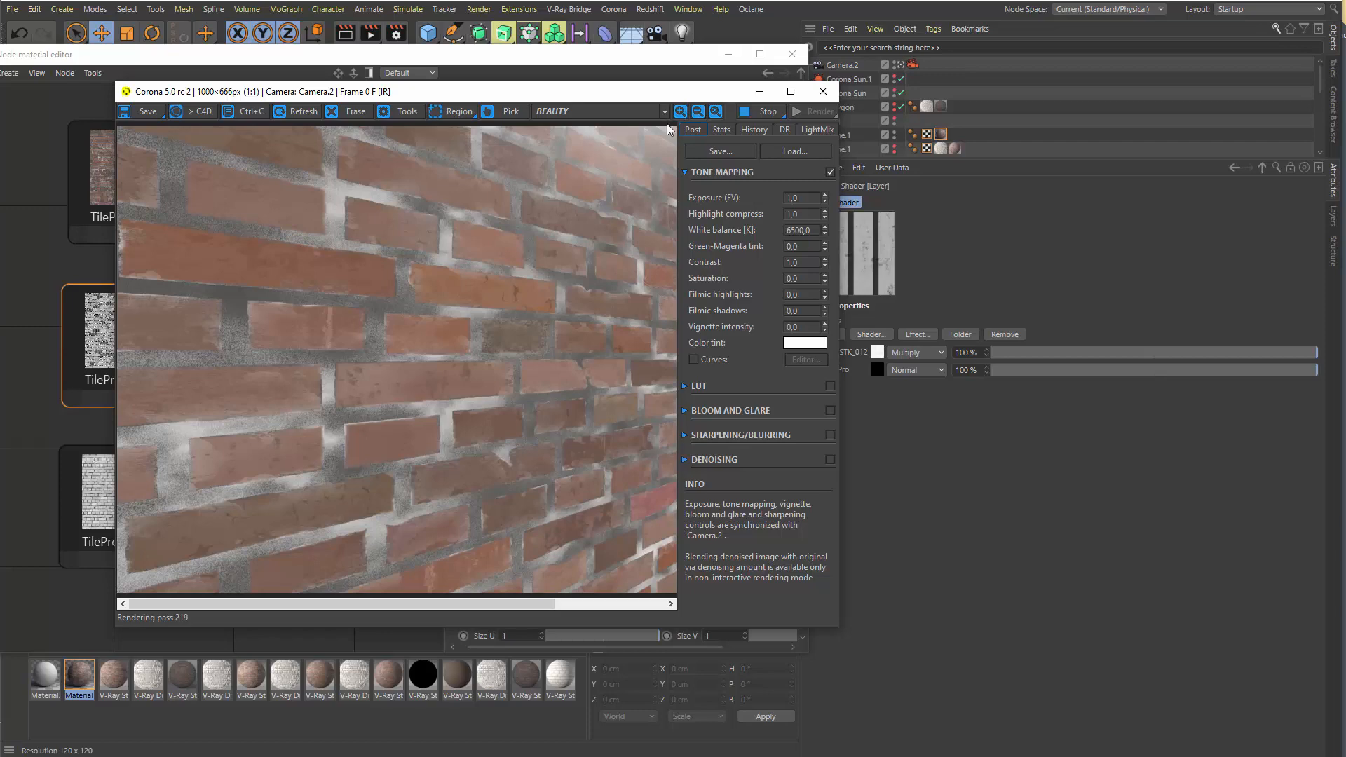
pyautogui.moveTo(677, 92); pyautogui.dragTo(642, 147)
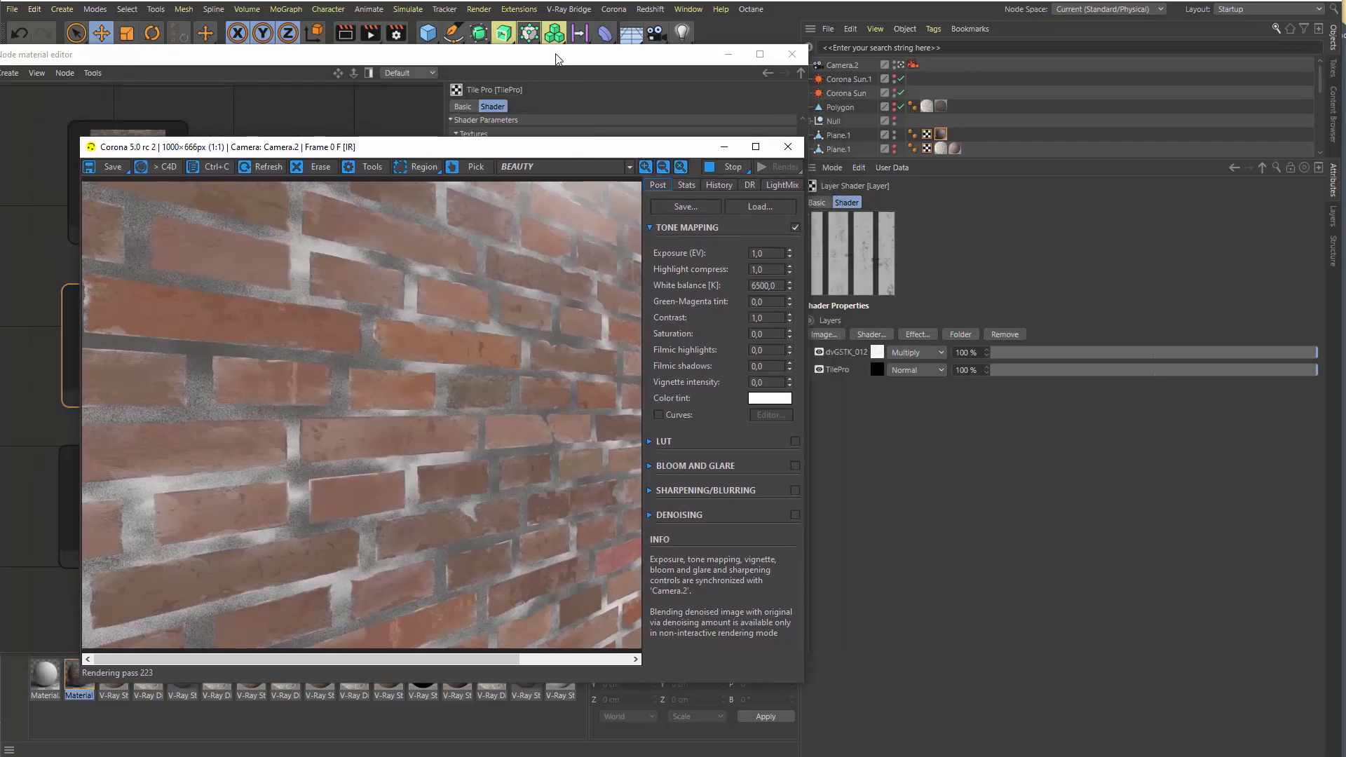
pyautogui.moveTo(556, 56); pyautogui.dragTo(626, 53)
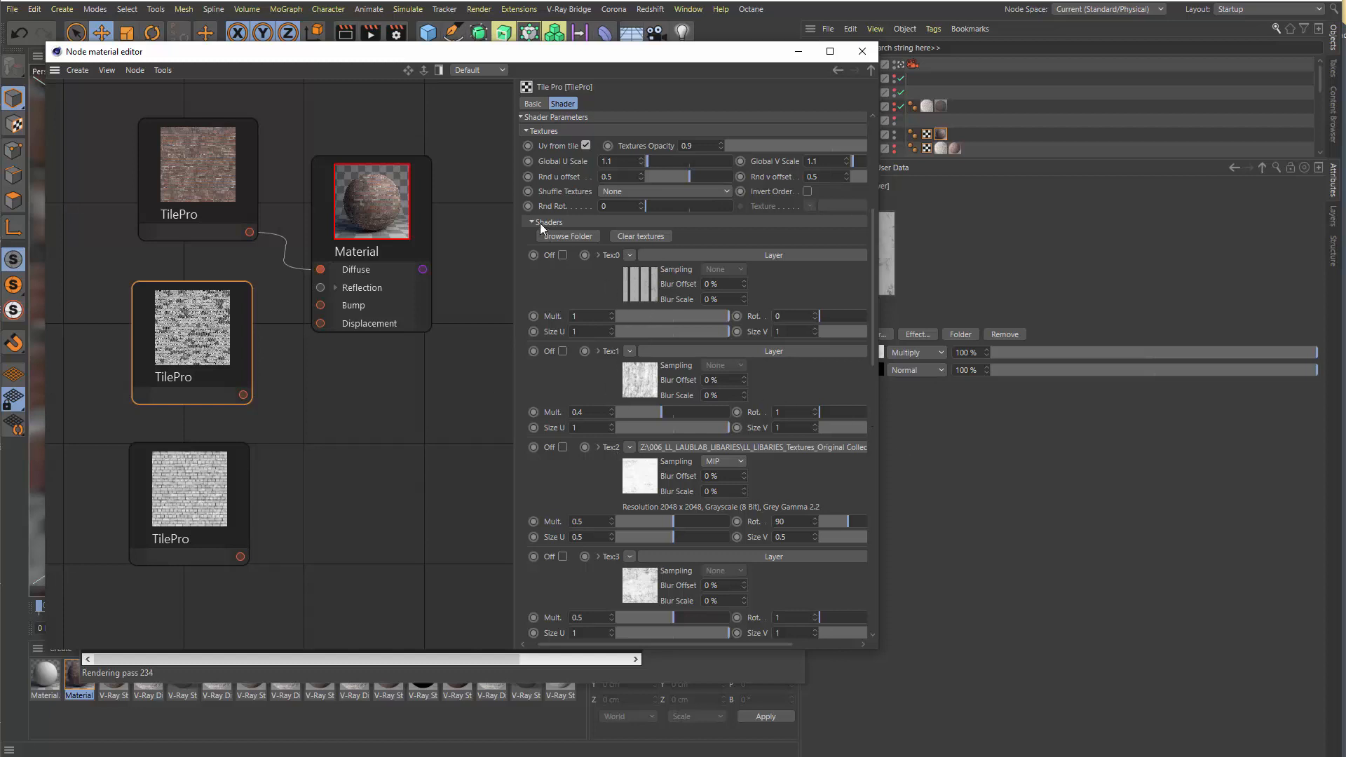
pyautogui.click(566, 224)
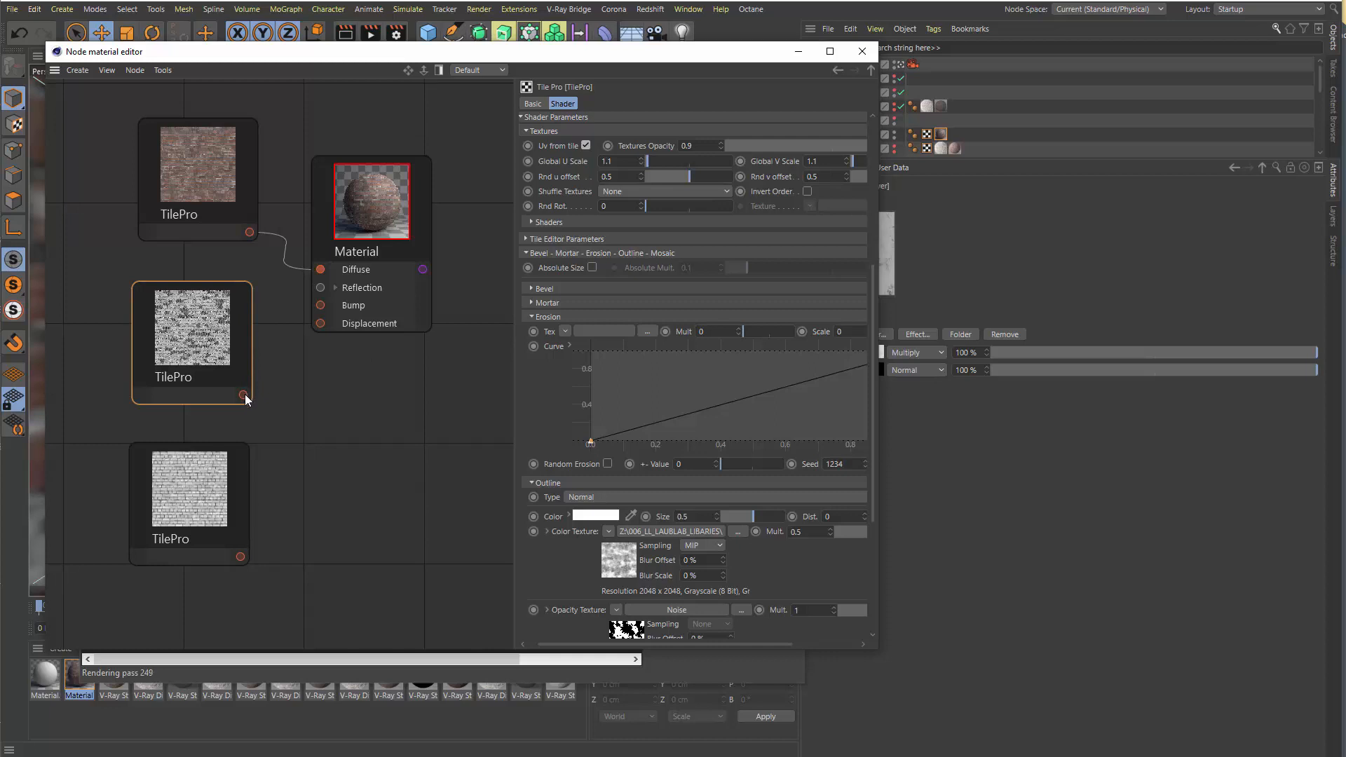
# Connect the middle TilePro node to the material's Bump input and inspect the bump settings alongside the interactive render
pyautogui.moveTo(250, 394); pyautogui.dragTo(320, 304)
pyautogui.click(415, 249)
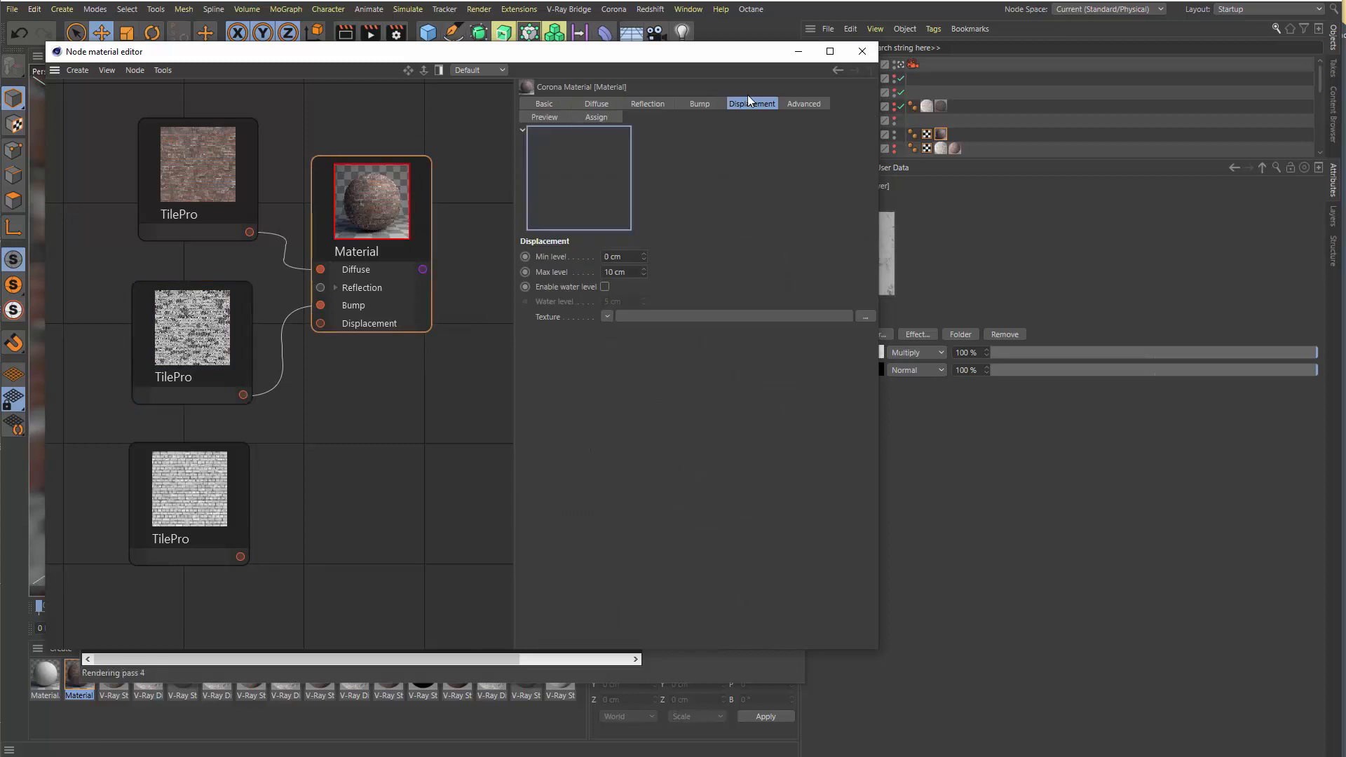
pyautogui.click(706, 104)
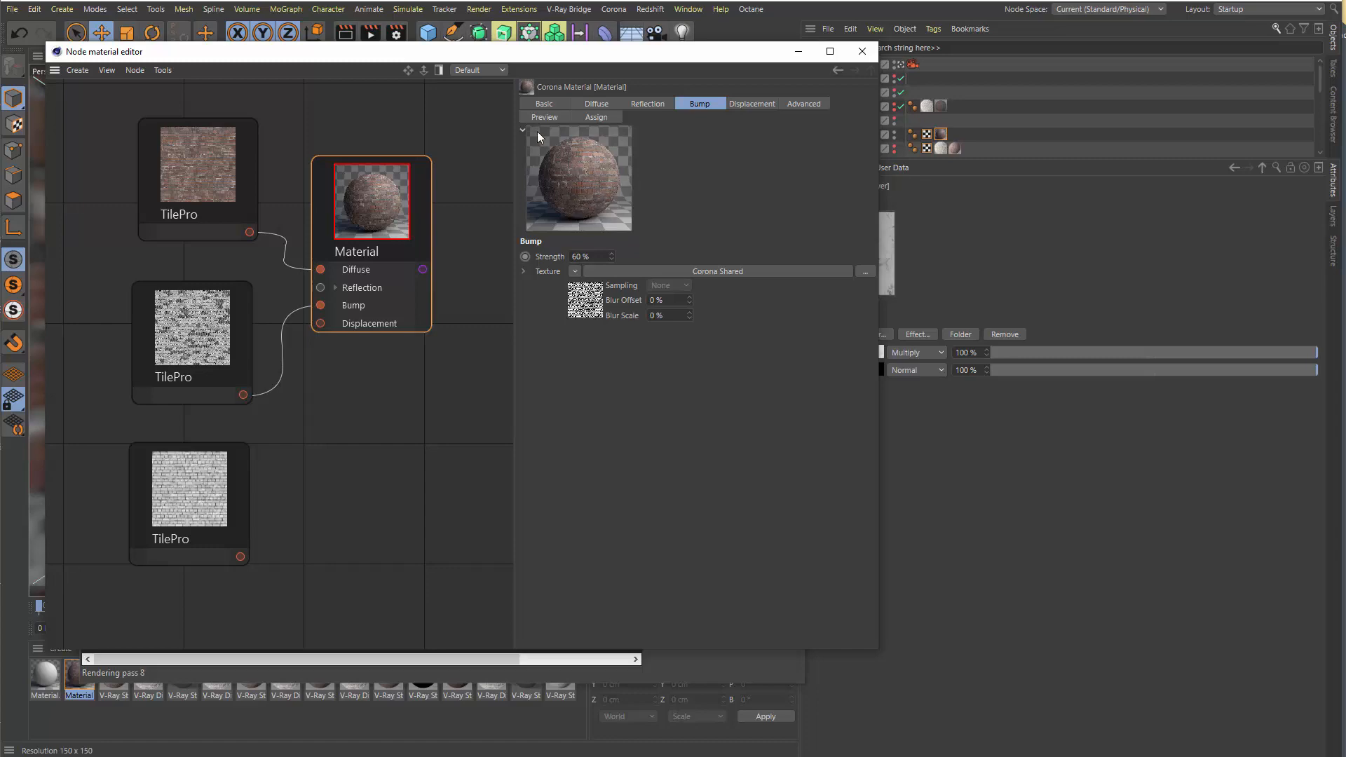
pyautogui.moveTo(461, 52); pyautogui.dragTo(974, 112)
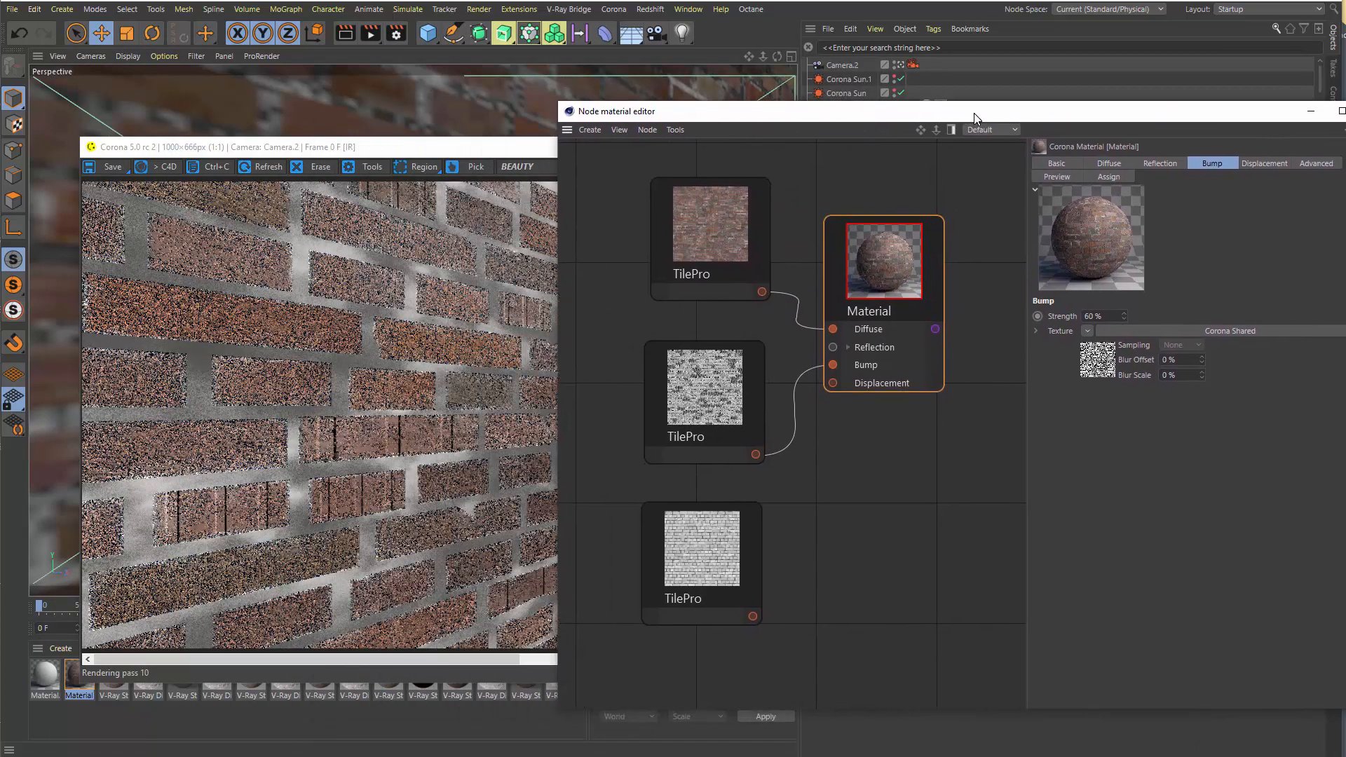
pyautogui.moveTo(287, 147); pyautogui.dragTo(255, 89)
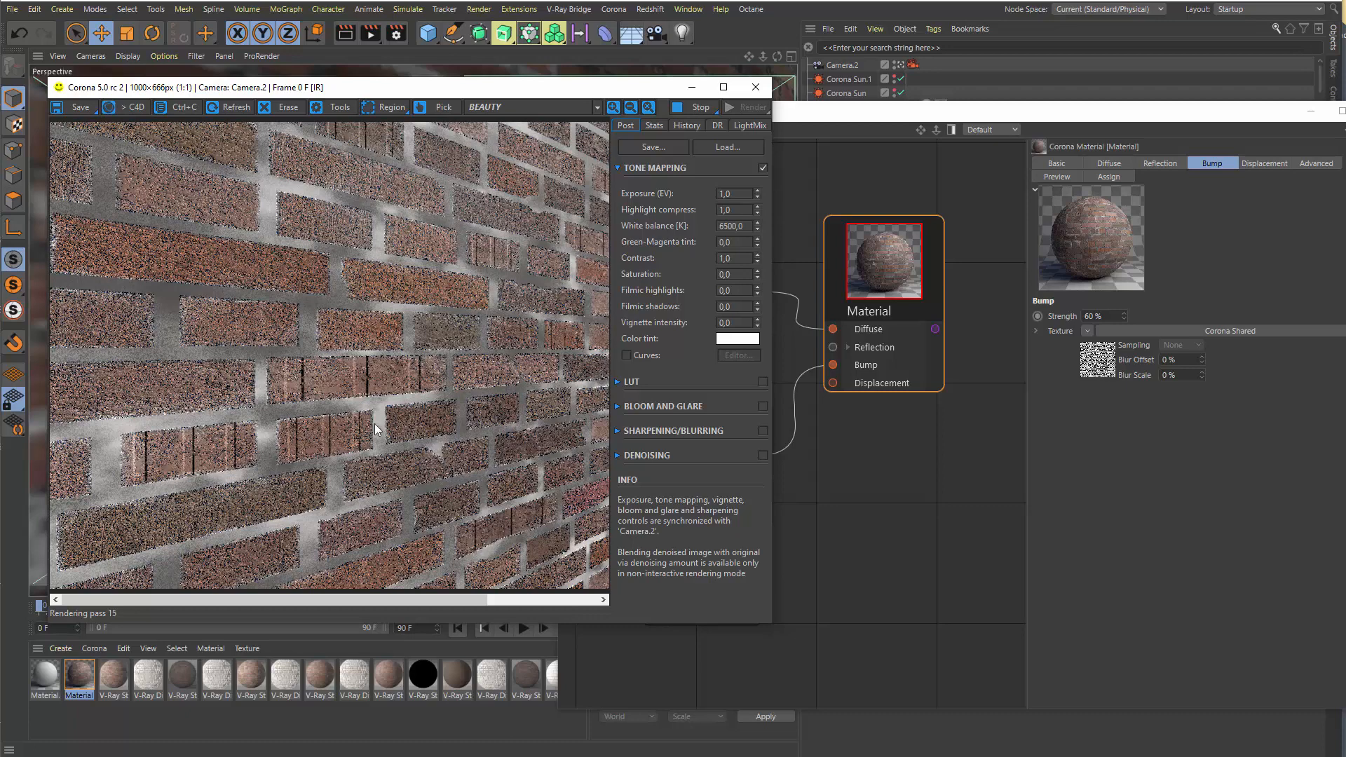
pyautogui.click(911, 467)
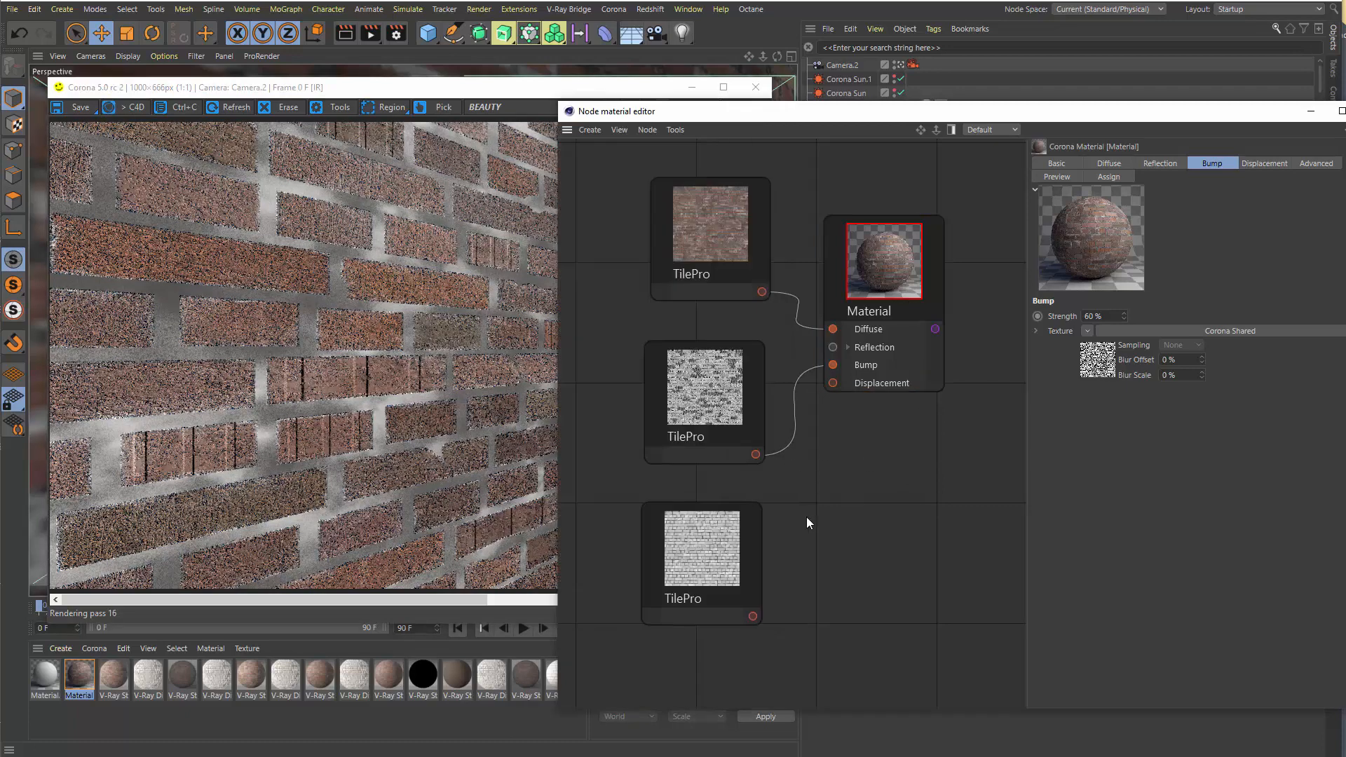
# Connect the lowest TilePro node to the material's Displacement input and show the material's displacement settings
pyautogui.click(755, 578)
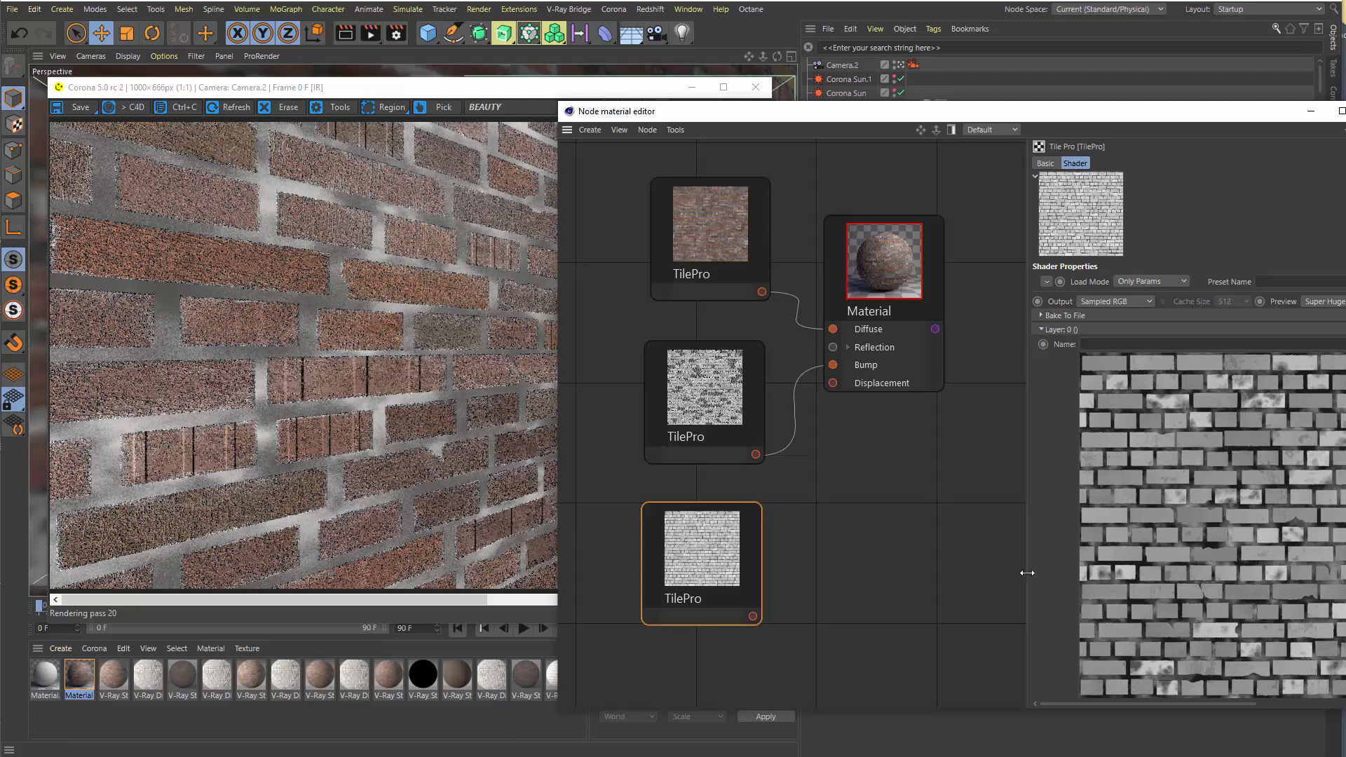
pyautogui.moveTo(1027, 572); pyautogui.dragTo(911, 571)
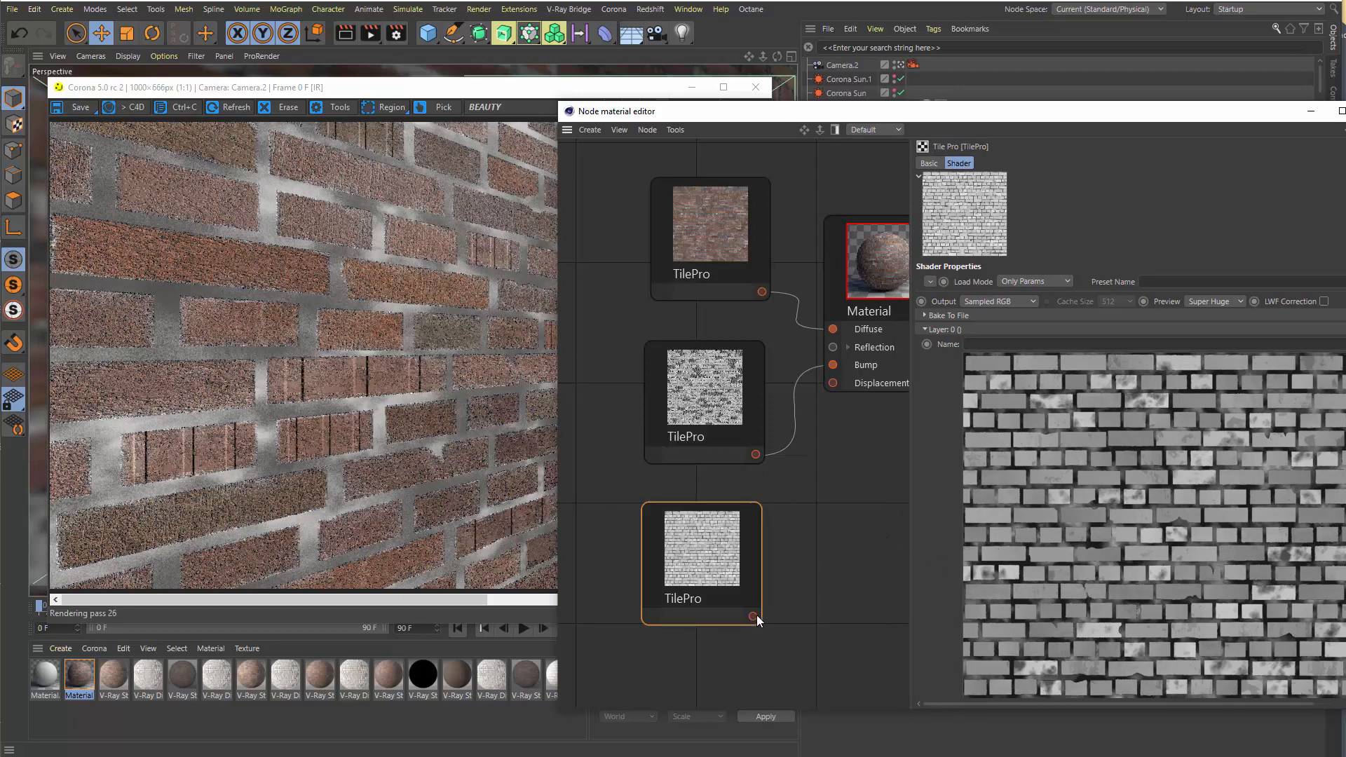
pyautogui.moveTo(753, 616); pyautogui.dragTo(831, 385)
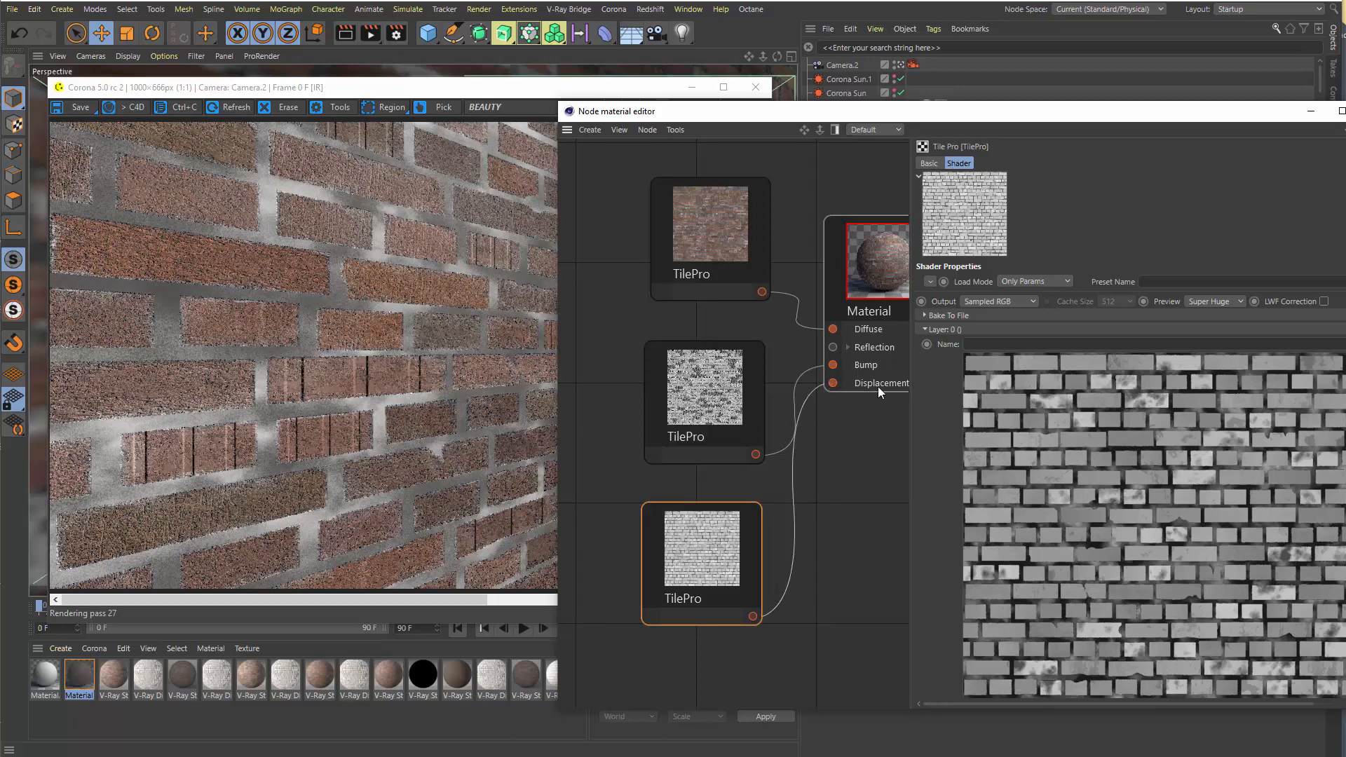
pyautogui.click(834, 271)
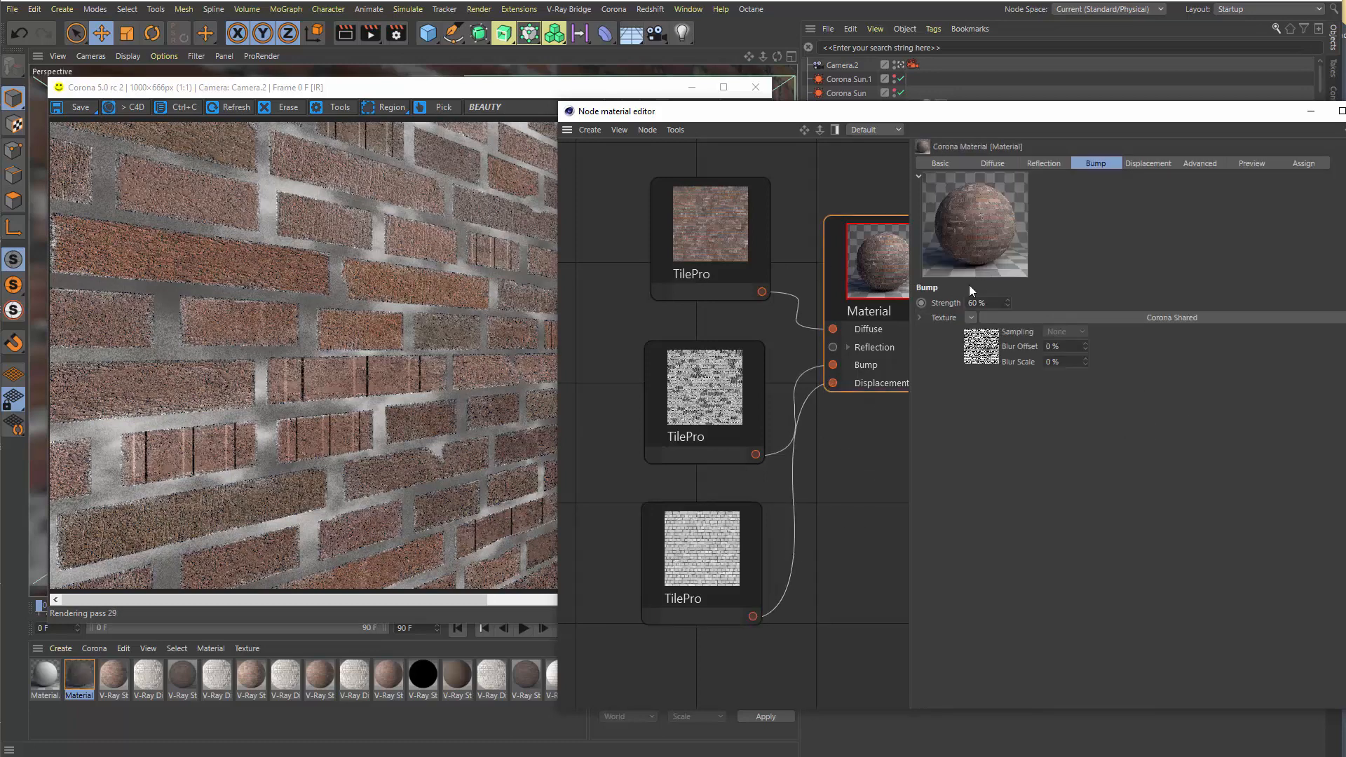
pyautogui.click(1145, 162)
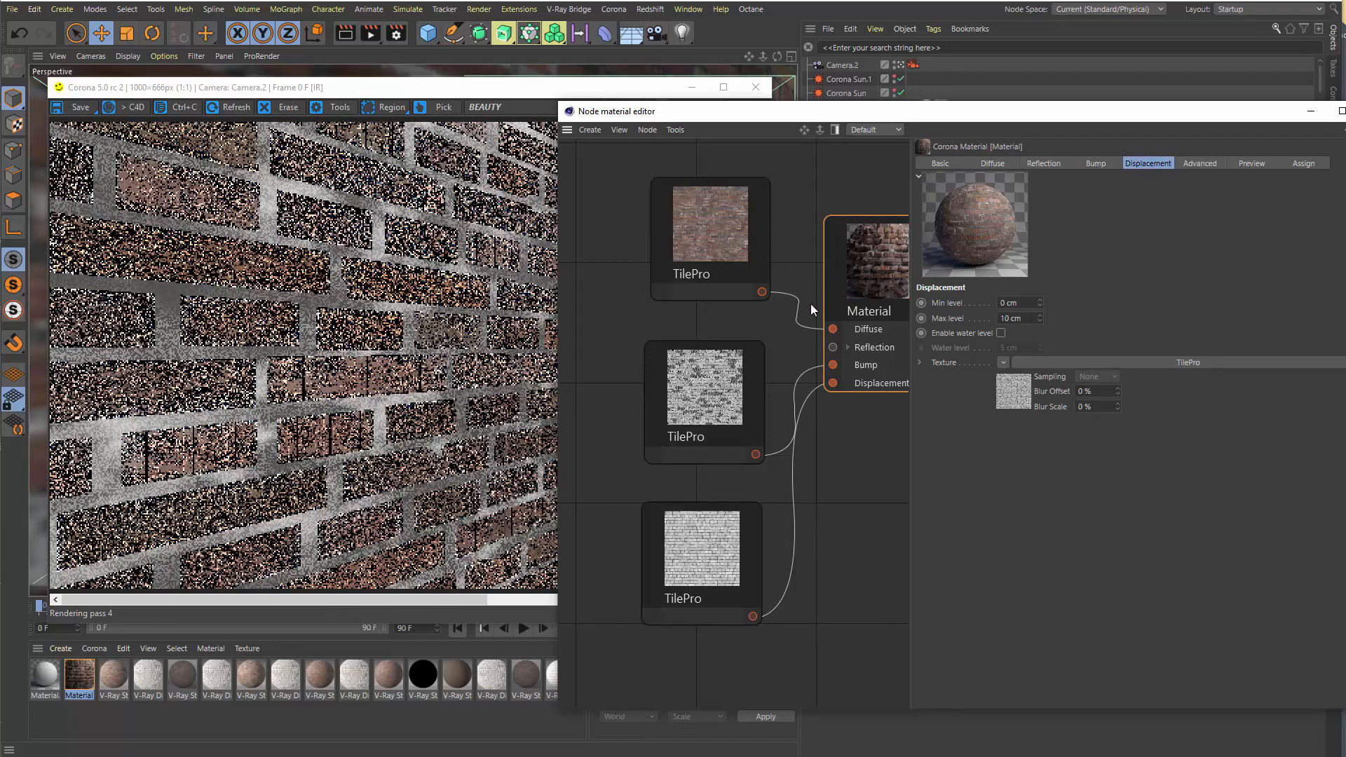
# Spread the Material node and the brick-coloured TilePro node apart in the graph, and reselect the Material node
pyautogui.moveTo(838, 251); pyautogui.dragTo(812, 249)
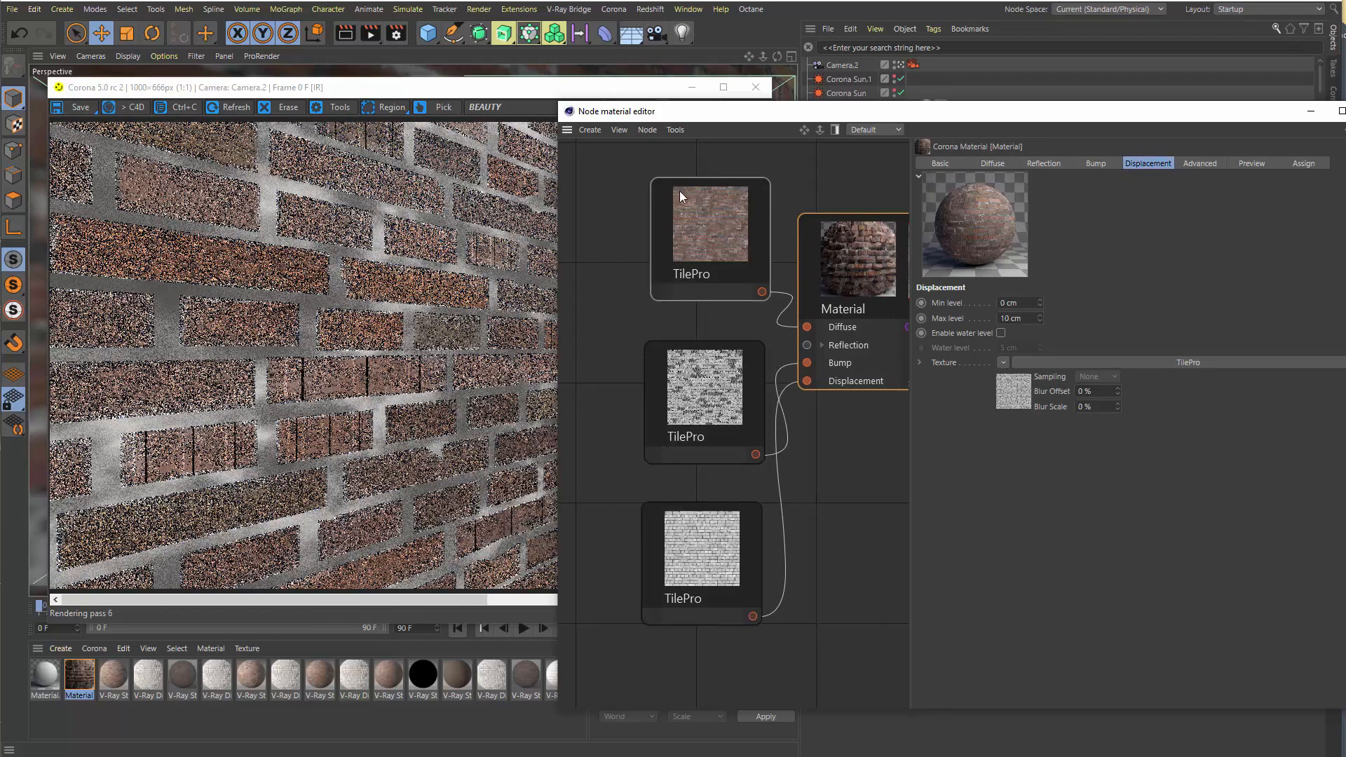
pyautogui.moveTo(636, 208); pyautogui.dragTo(600, 225)
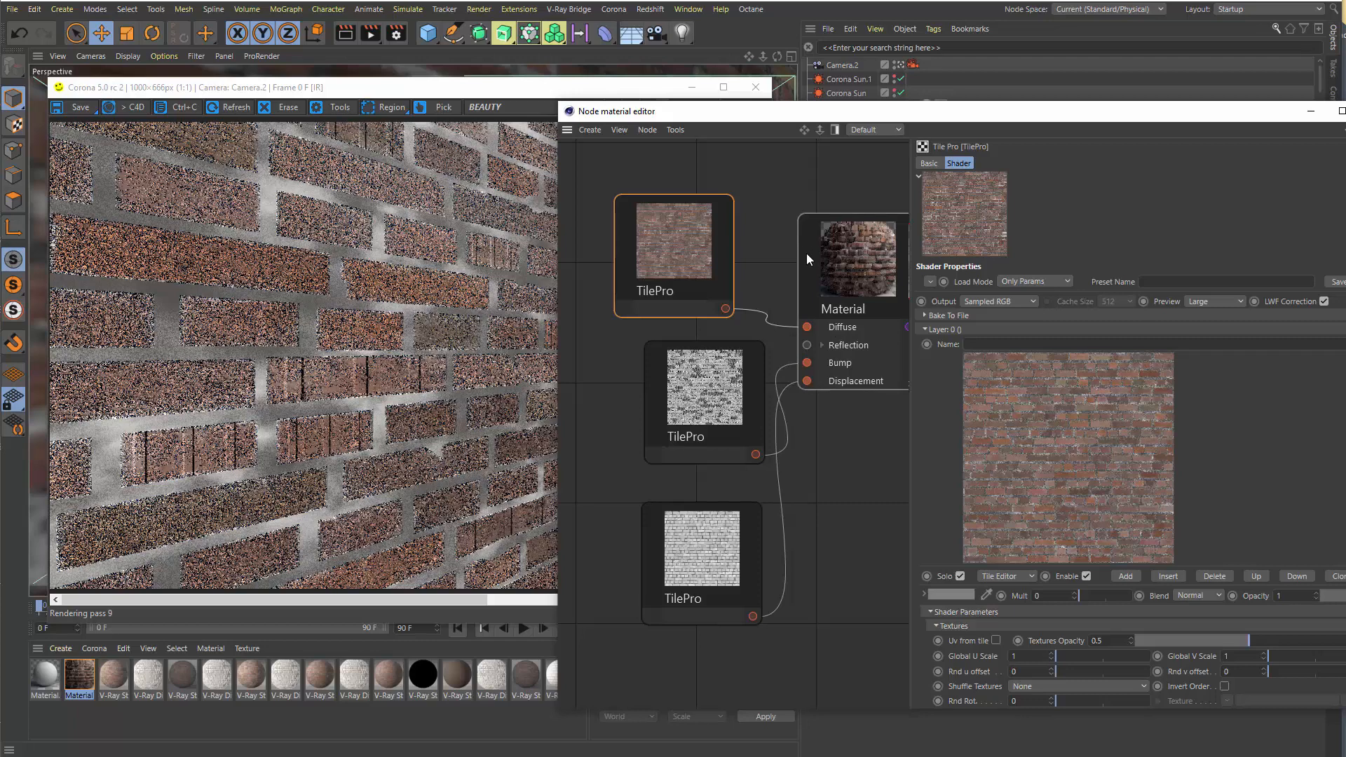
pyautogui.click(833, 273)
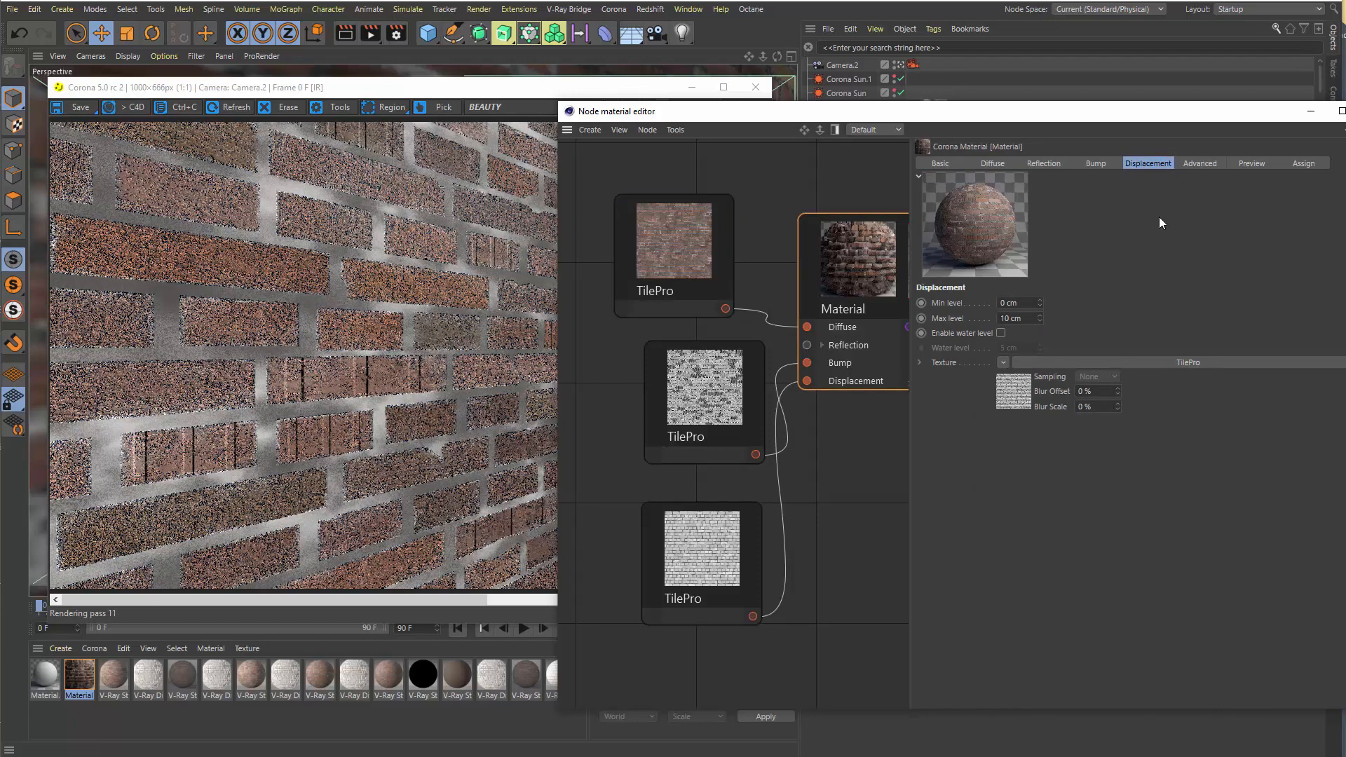
# Close the node material editor, stop the interactive render, and start a regular Corona render of the displaced wall
pyautogui.click(1345, 111)
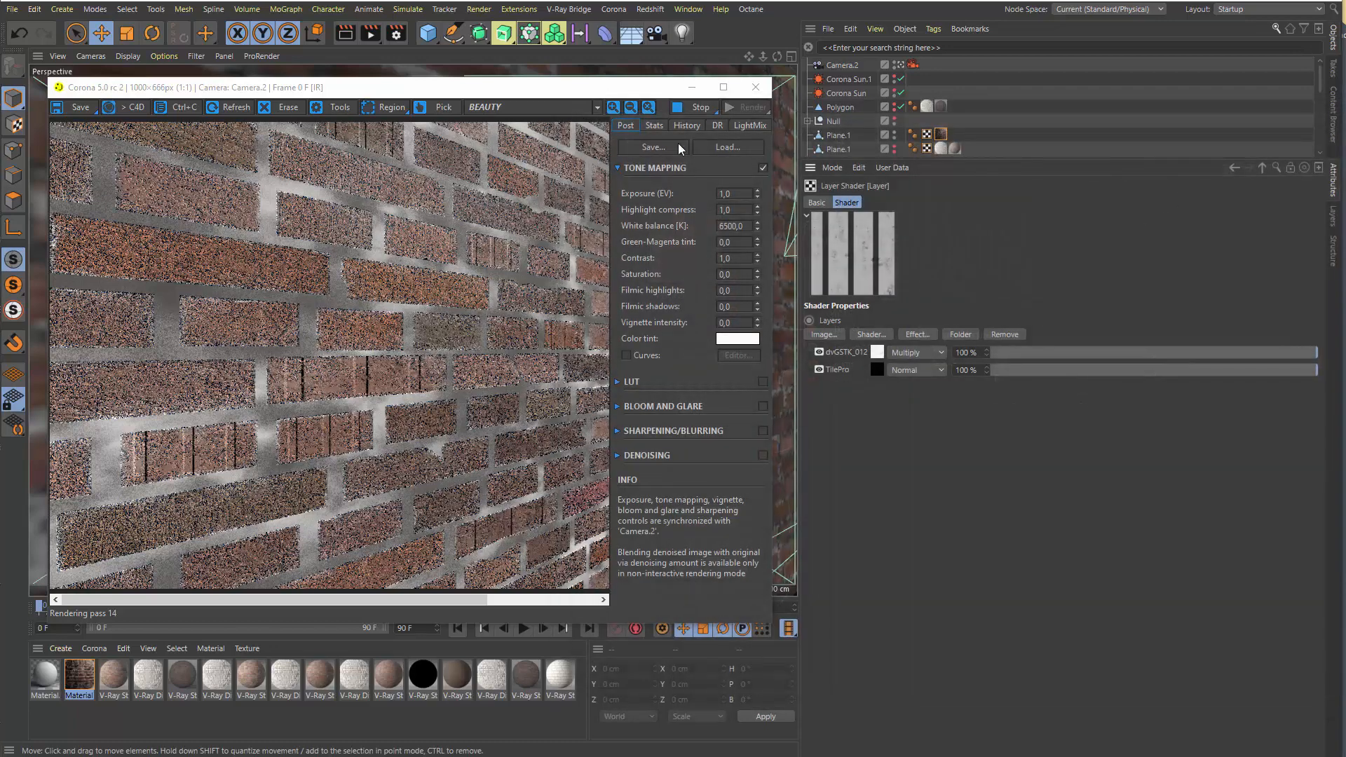
pyautogui.click(700, 108)
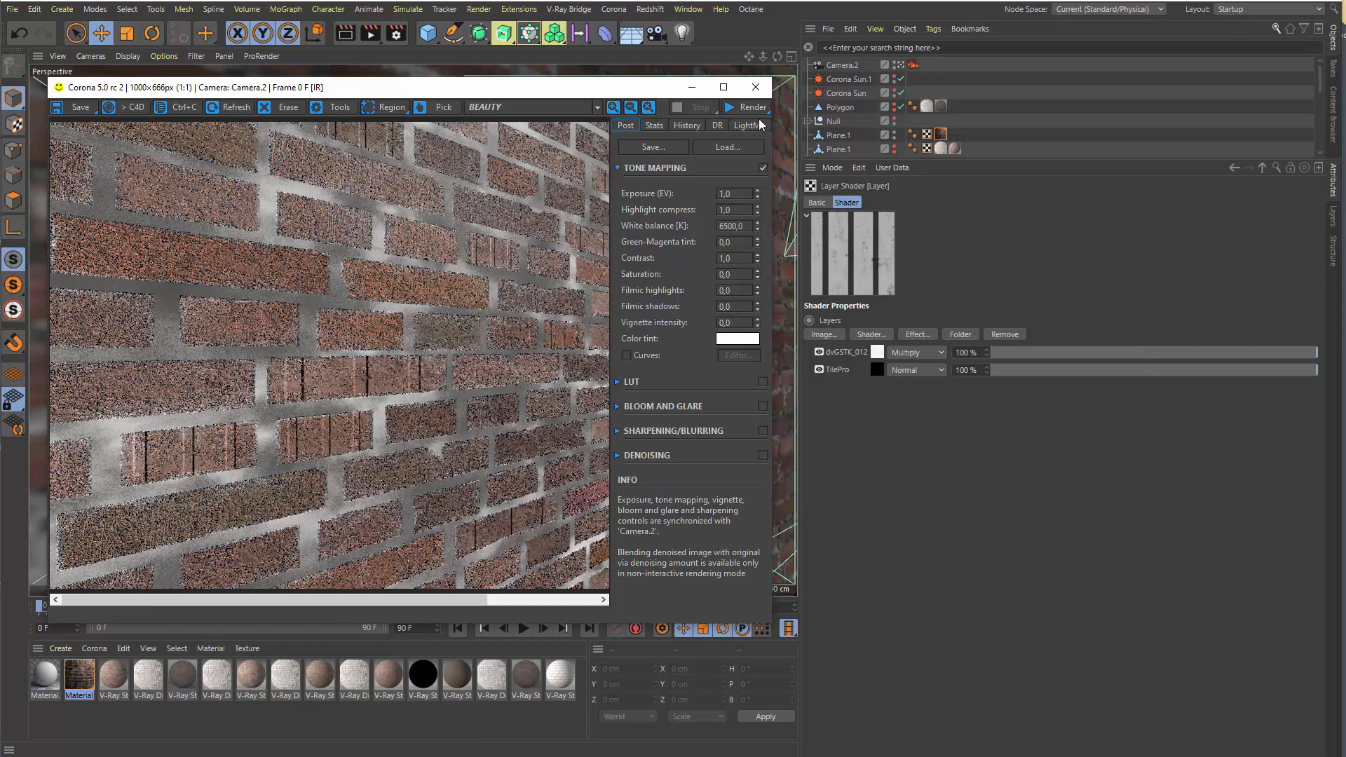
pyautogui.click(733, 111)
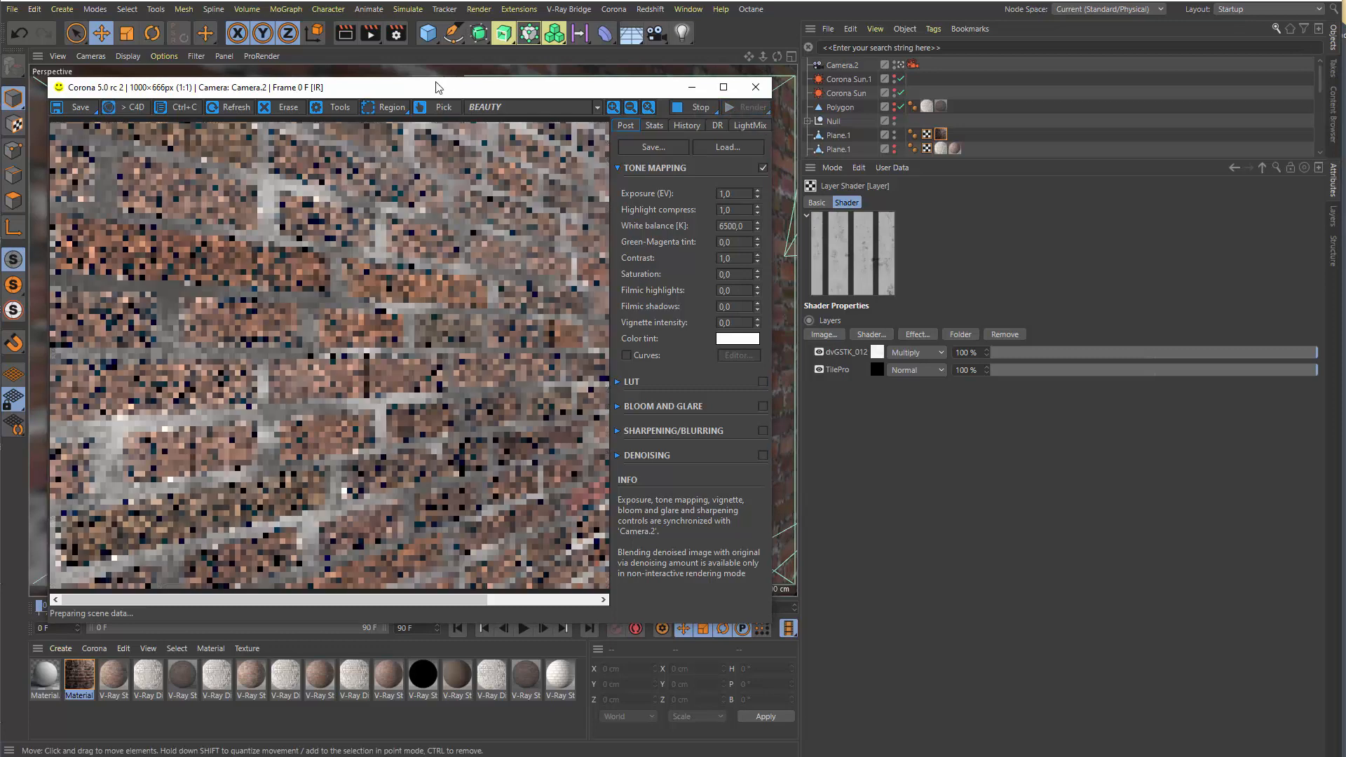
pyautogui.moveTo(436, 88); pyautogui.dragTo(410, 80)
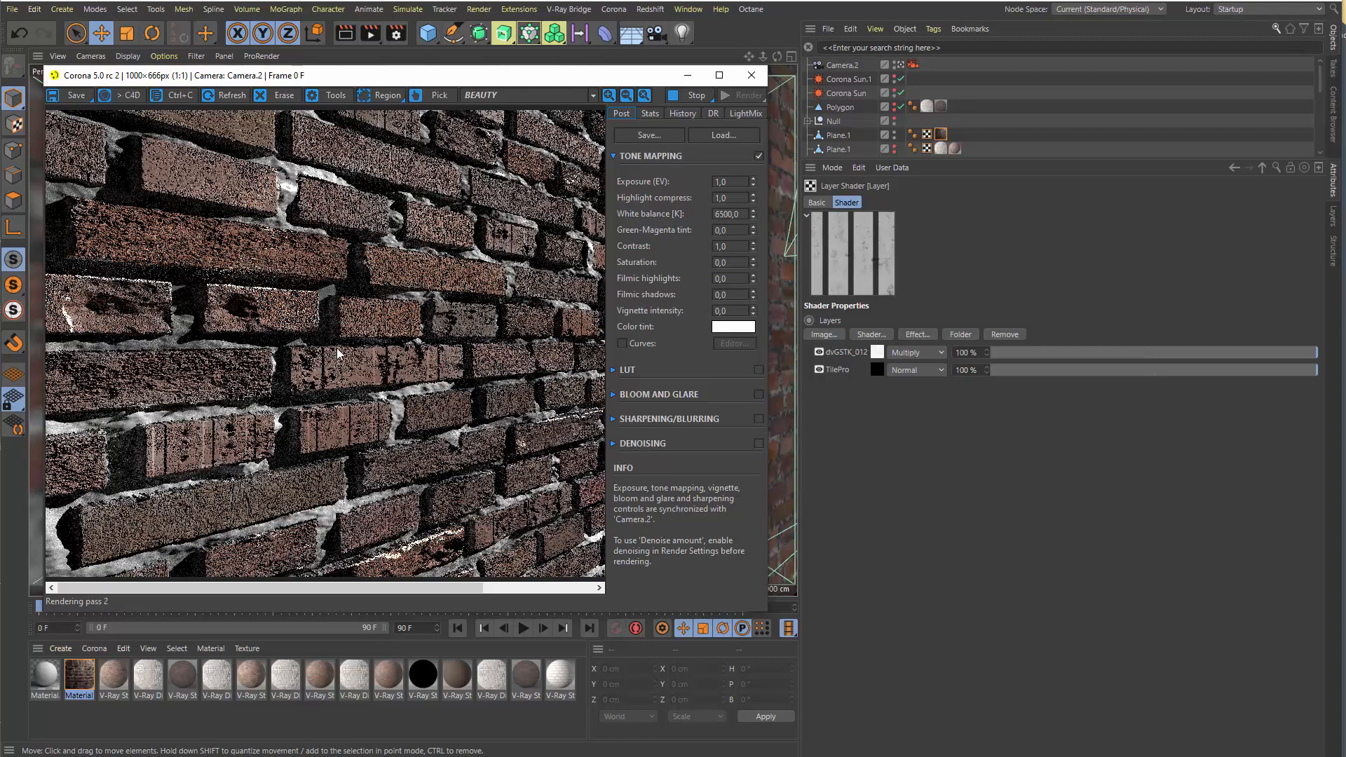
# Zoom in and out of the rendered brick wall to examine its displacement, mortar and brick surfaces
pyautogui.scroll(-2, 336, 347)
pyautogui.scroll(2, 338, 352)
pyautogui.scroll(-2, 338, 351)
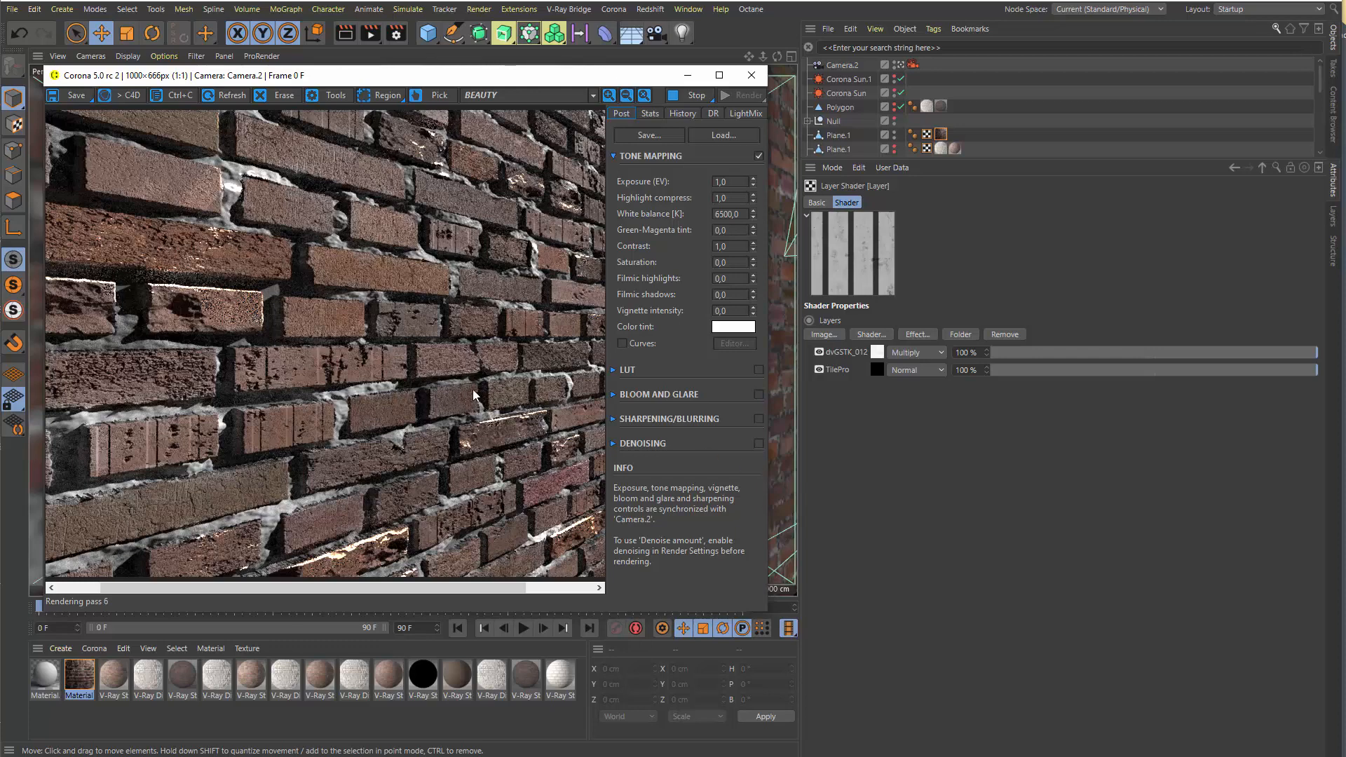
pyautogui.scroll(1, 302, 314)
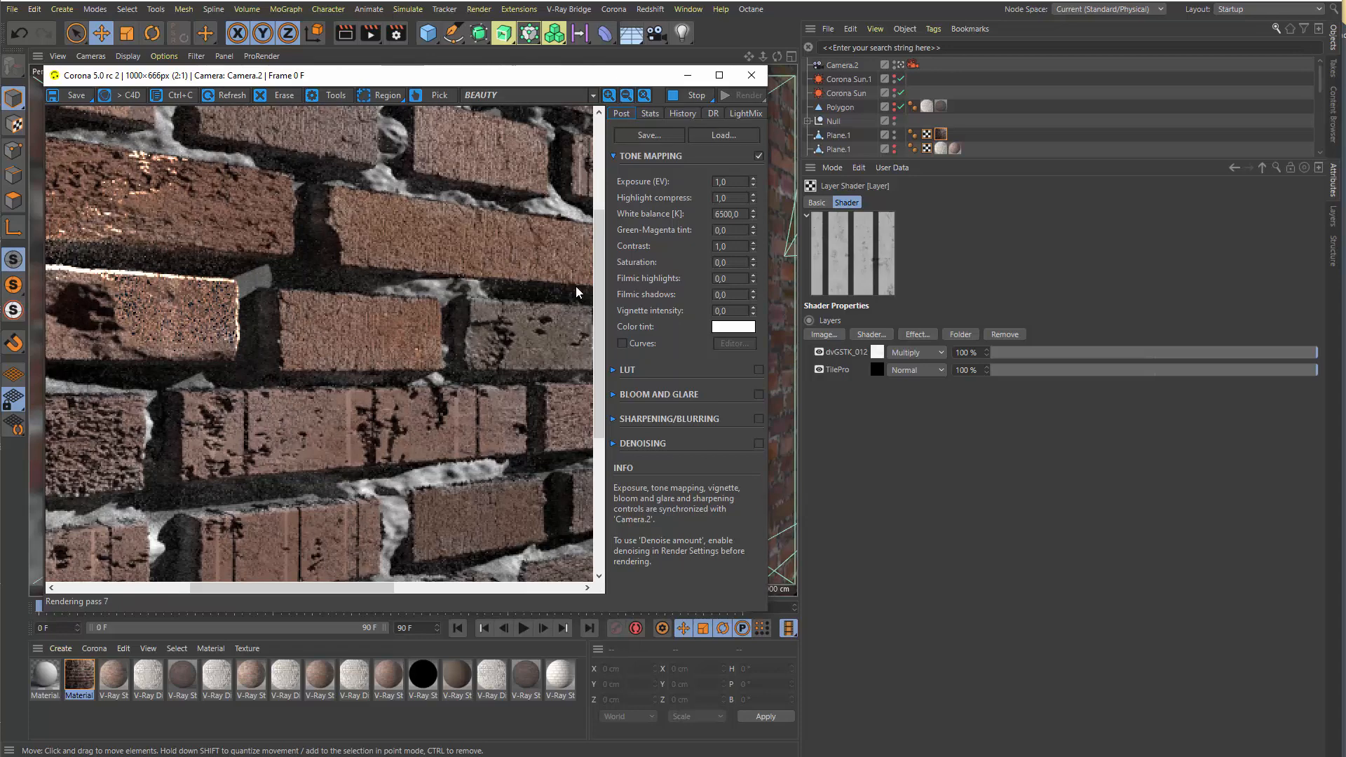
pyautogui.scroll(-1, 210, 453)
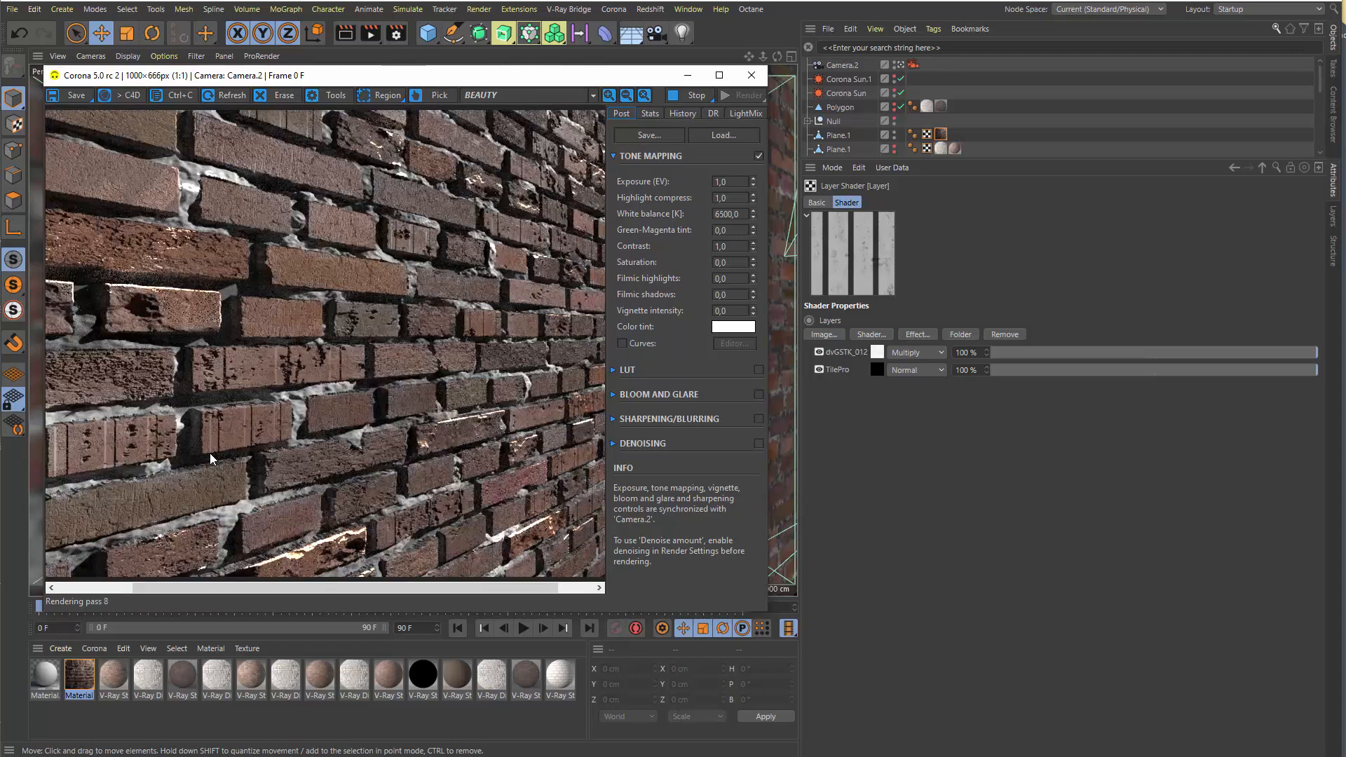
pyautogui.scroll(-1, 210, 453)
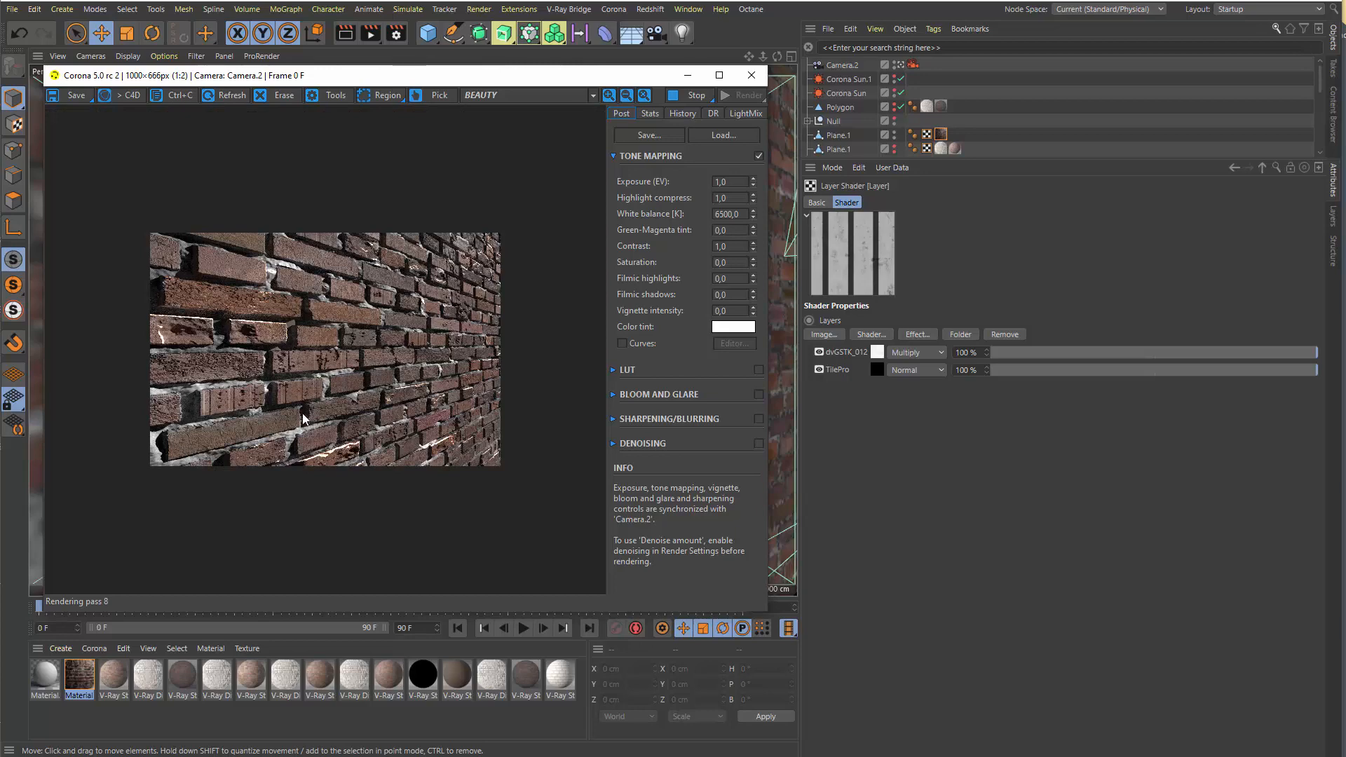
# In the Corona node material editor, connect the brick-coloured TilePro to the Reflection Texture input and the middle TilePro to Glossiness
pyautogui.doubleClick(940, 134)
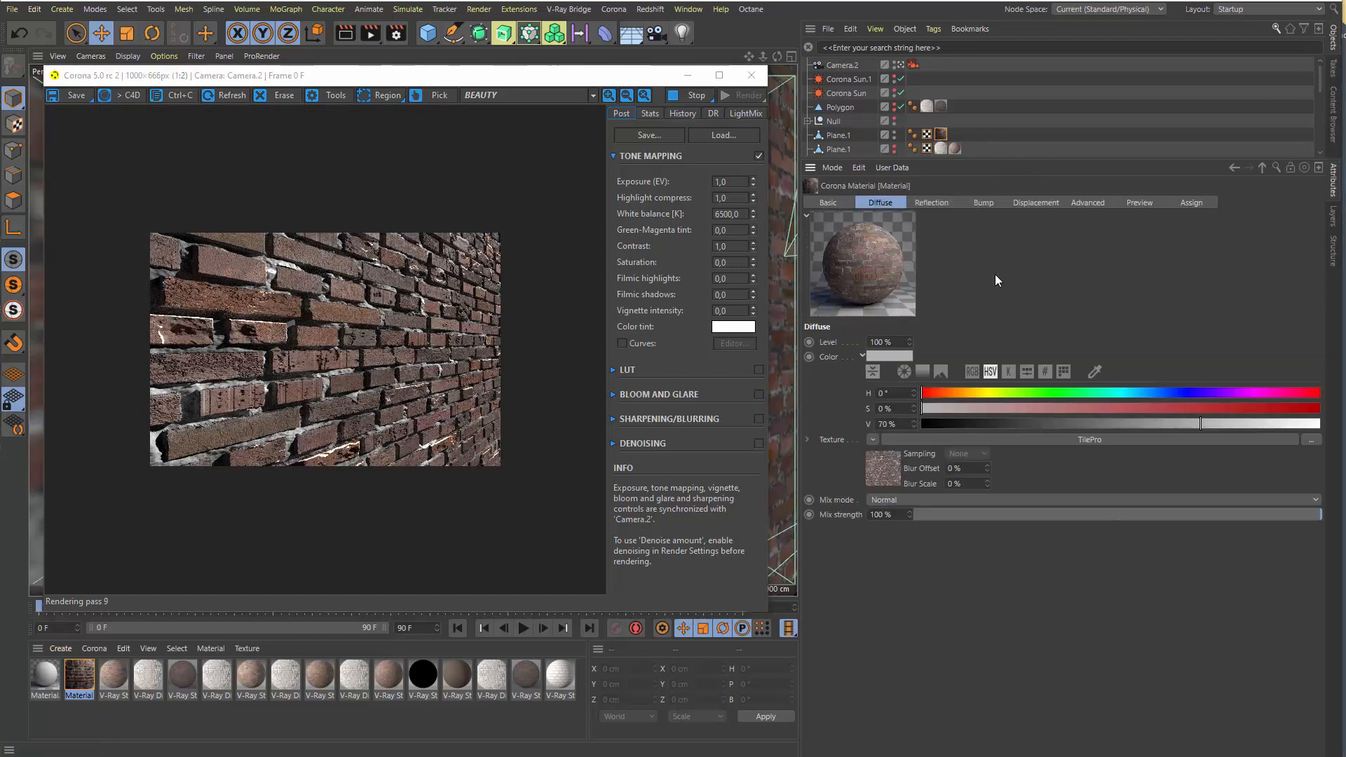
pyautogui.click(613, 10)
pyautogui.click(646, 165)
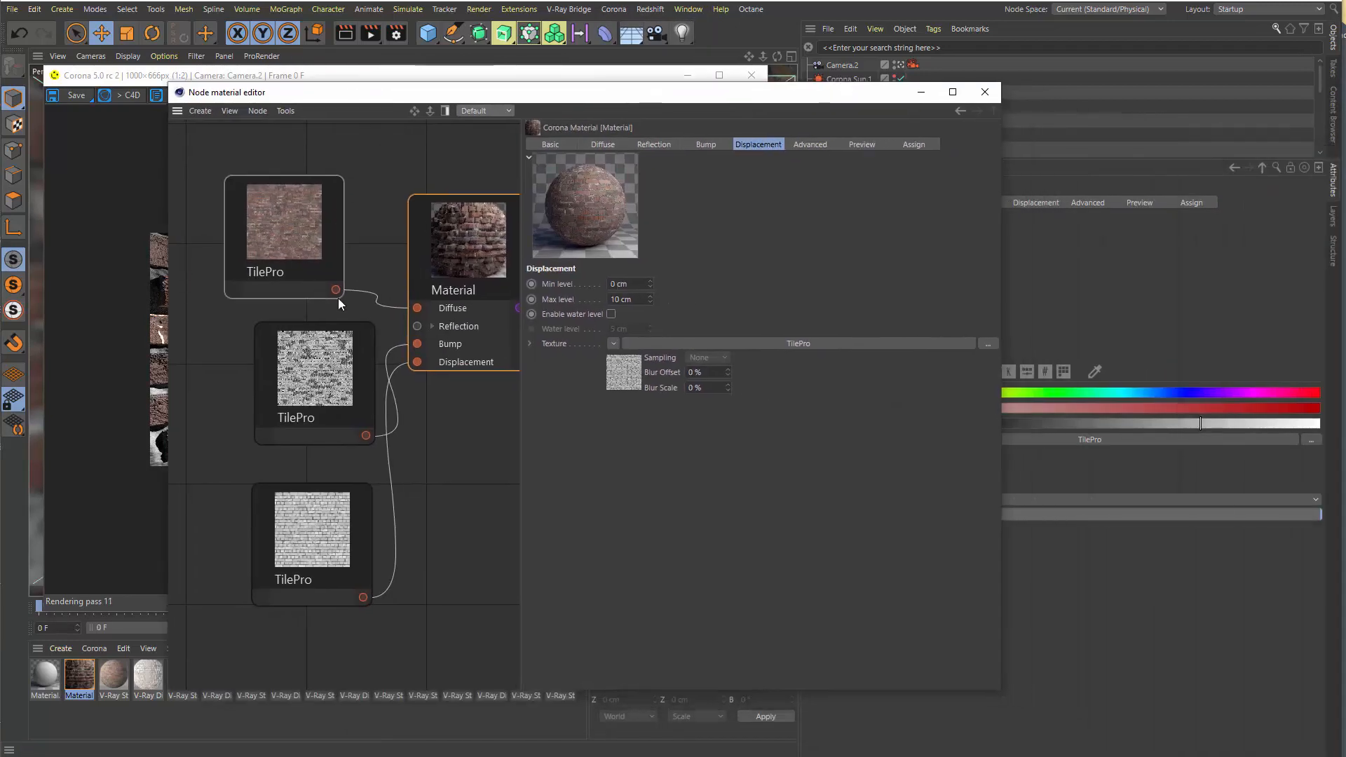
pyautogui.click(432, 327)
pyautogui.moveTo(336, 289); pyautogui.dragTo(417, 343)
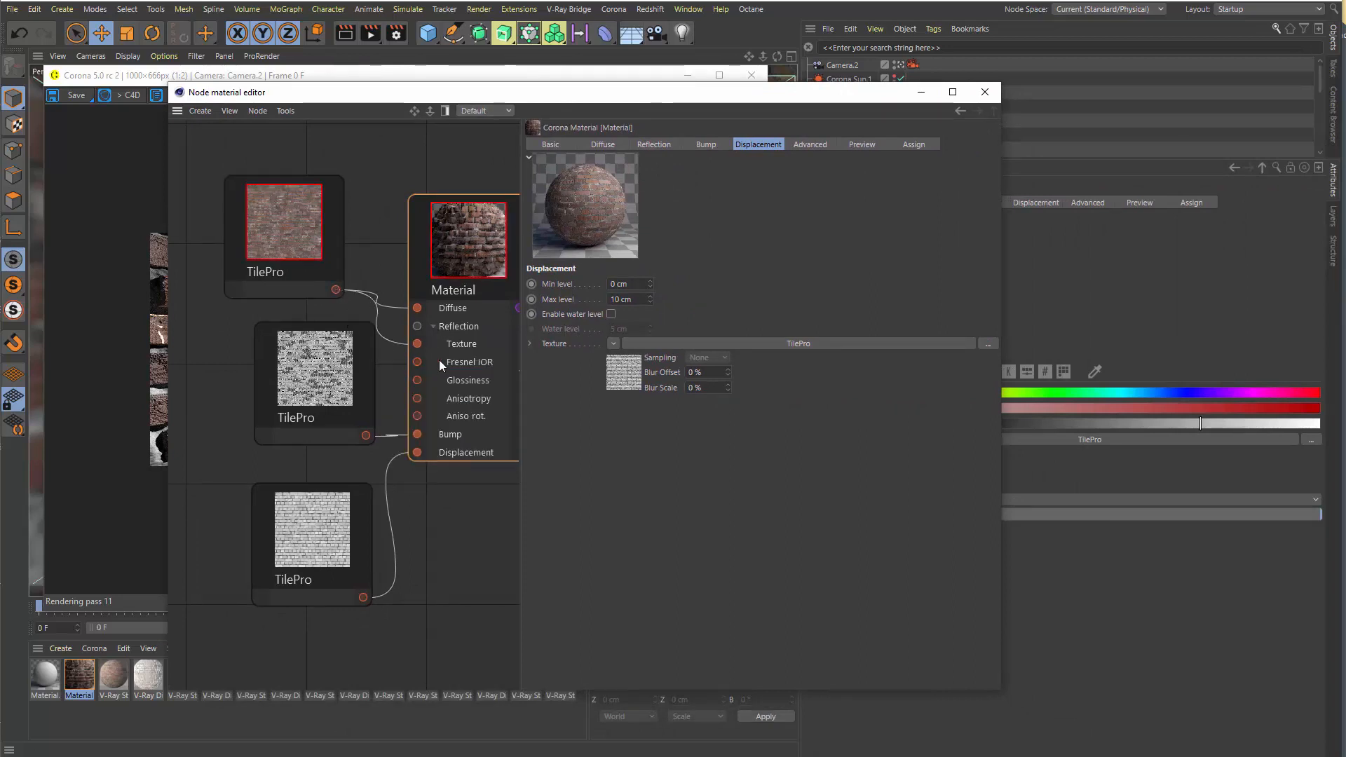
pyautogui.moveTo(262, 361); pyautogui.dragTo(202, 375)
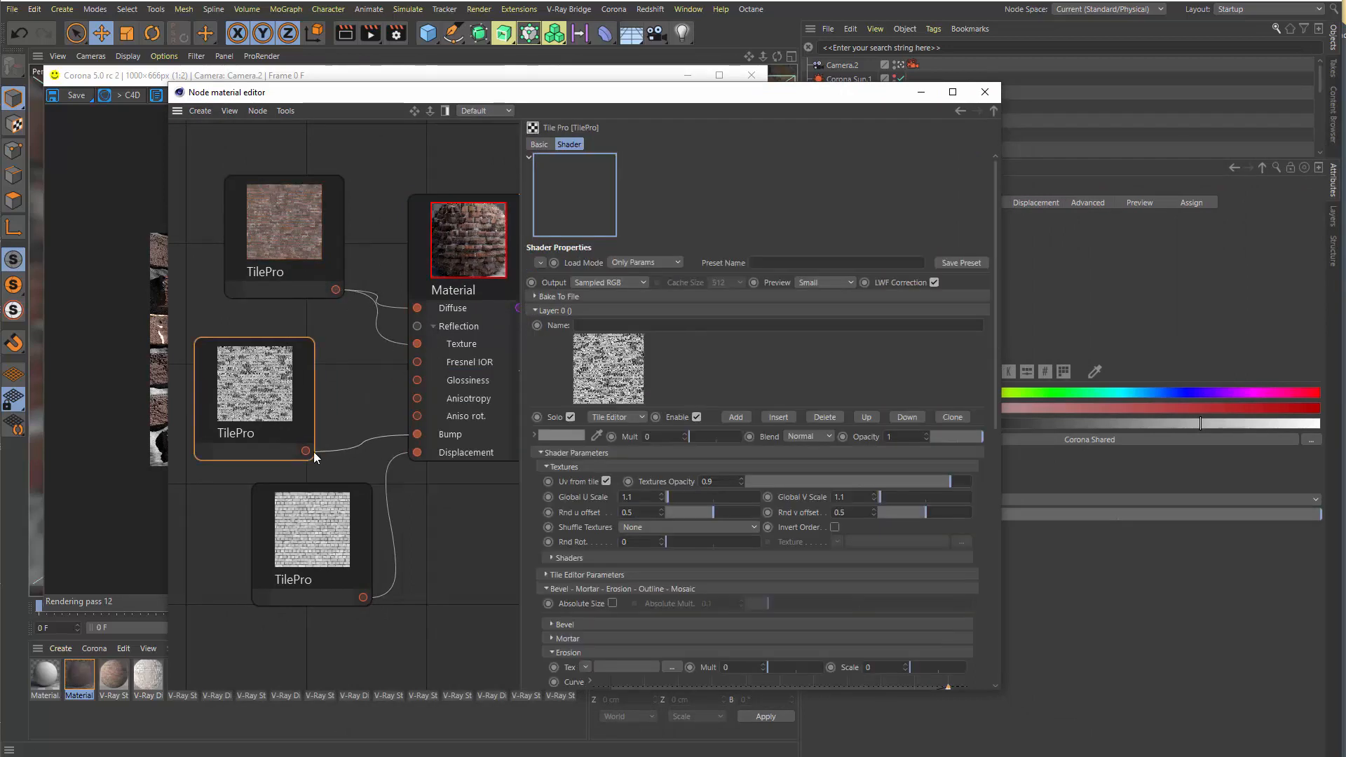
pyautogui.moveTo(307, 451); pyautogui.dragTo(417, 379)
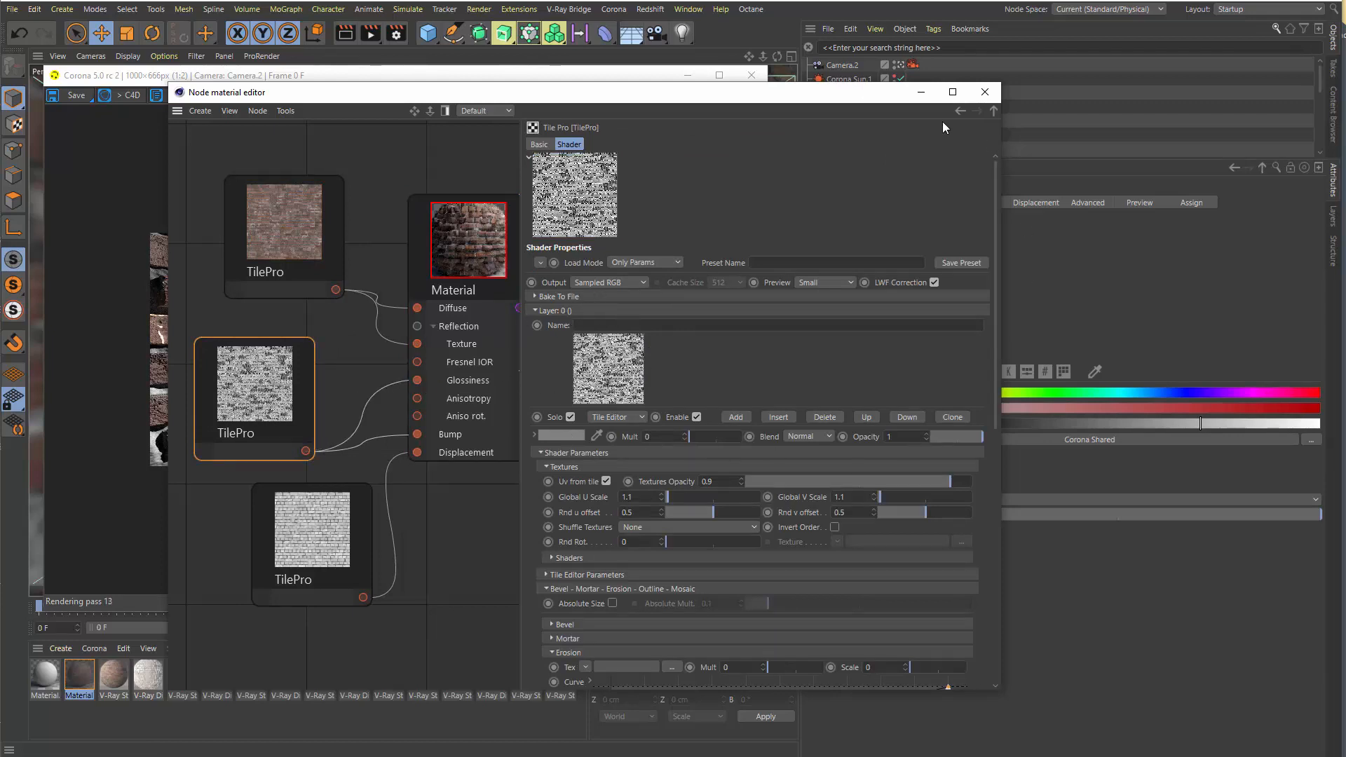
# Wrap the texture in the Material's Reflection Glossiness slot in a Filter shader
pyautogui.click(426, 275)
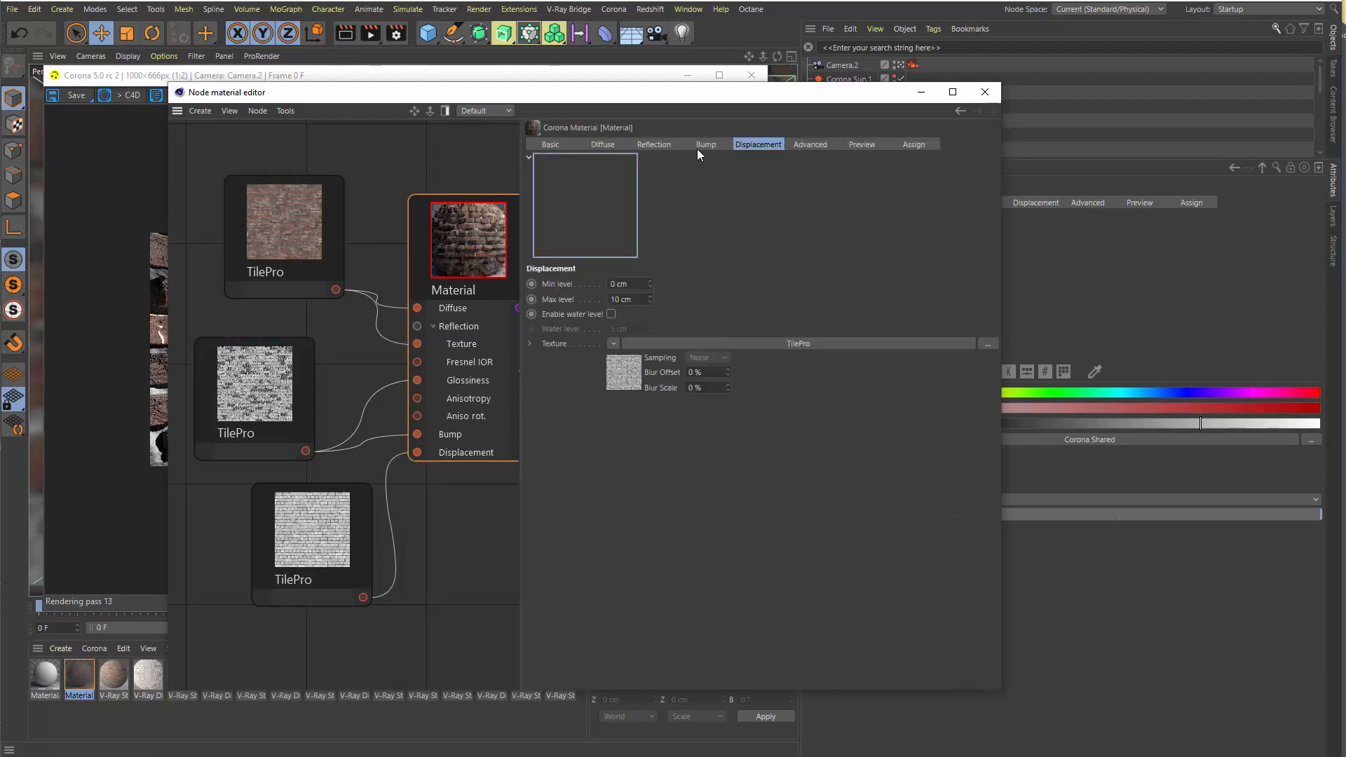
pyautogui.click(650, 146)
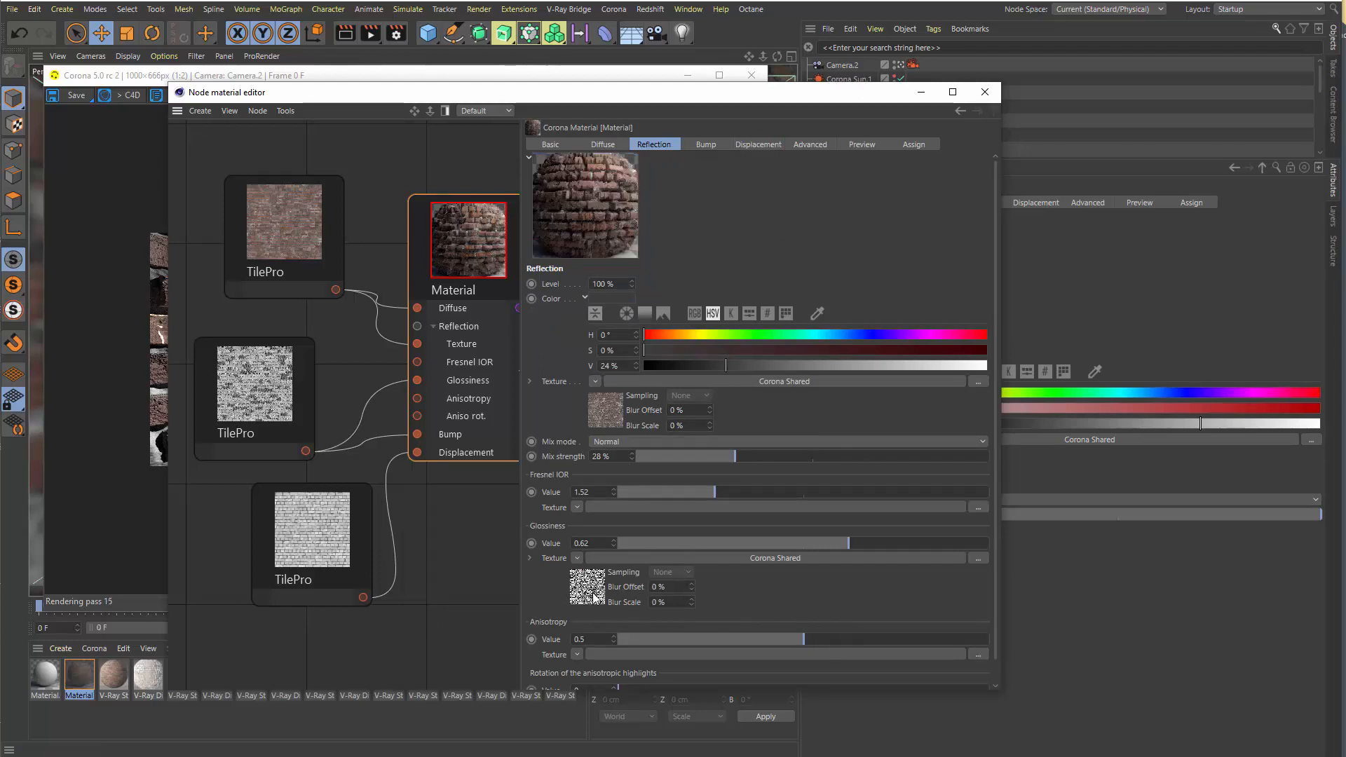
pyautogui.click(577, 558)
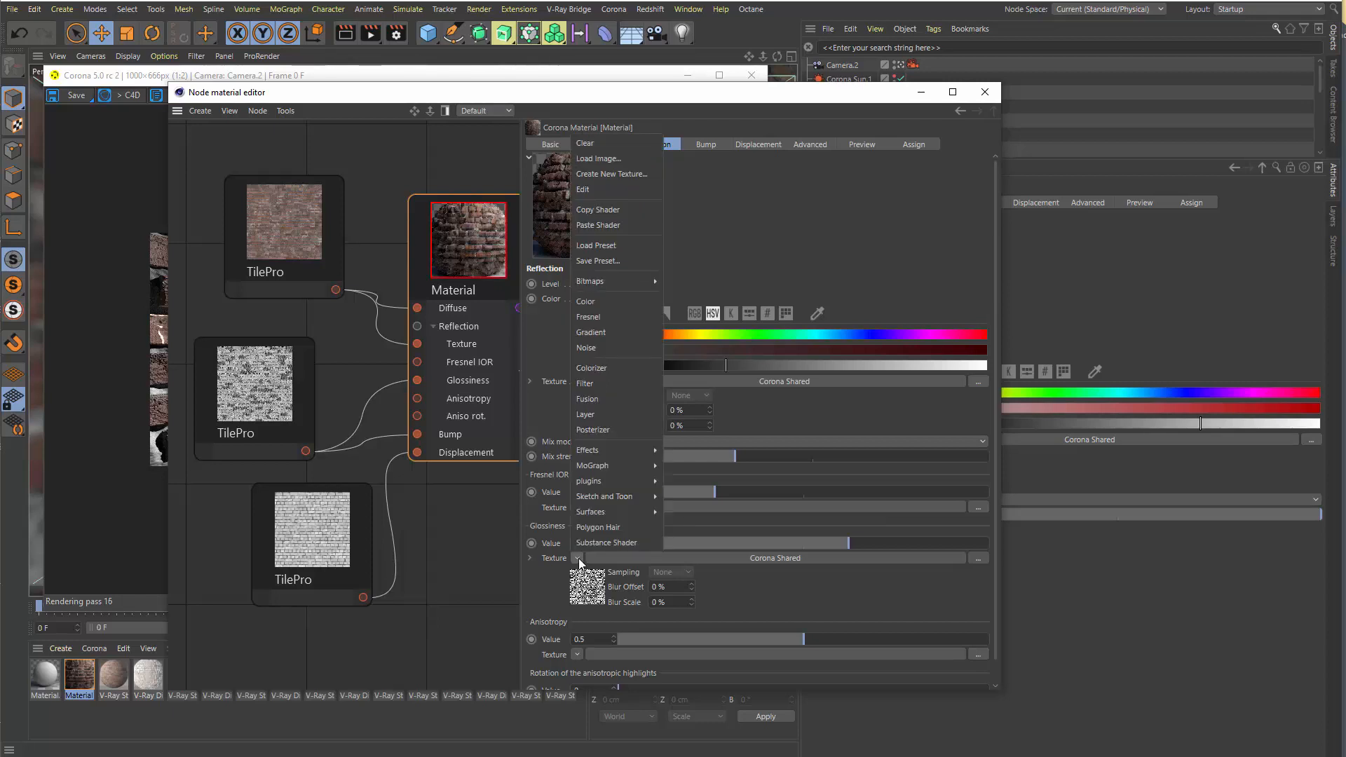
pyautogui.click(595, 384)
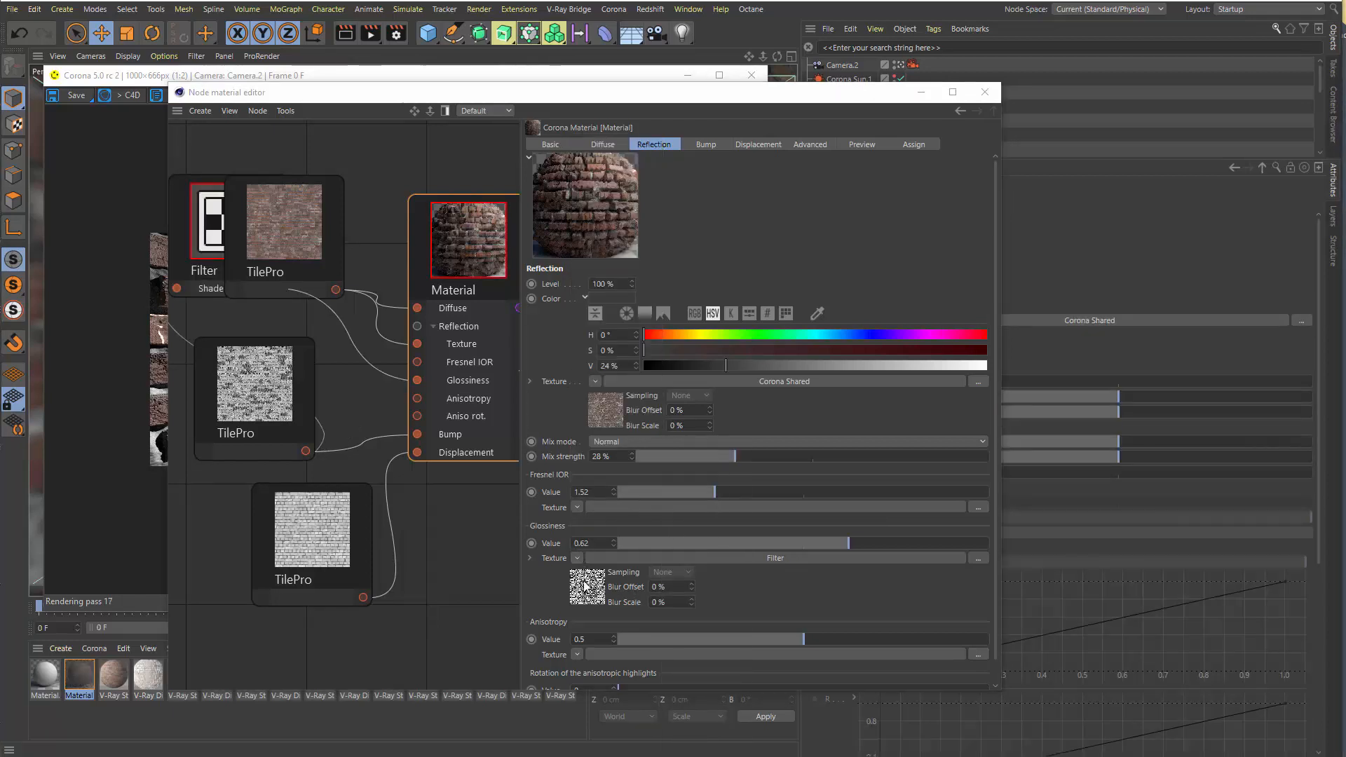
# Set the glossiness Filter shader's Brightness to -25% and Lightness to -23%, then return to the parent Material
pyautogui.click(191, 254)
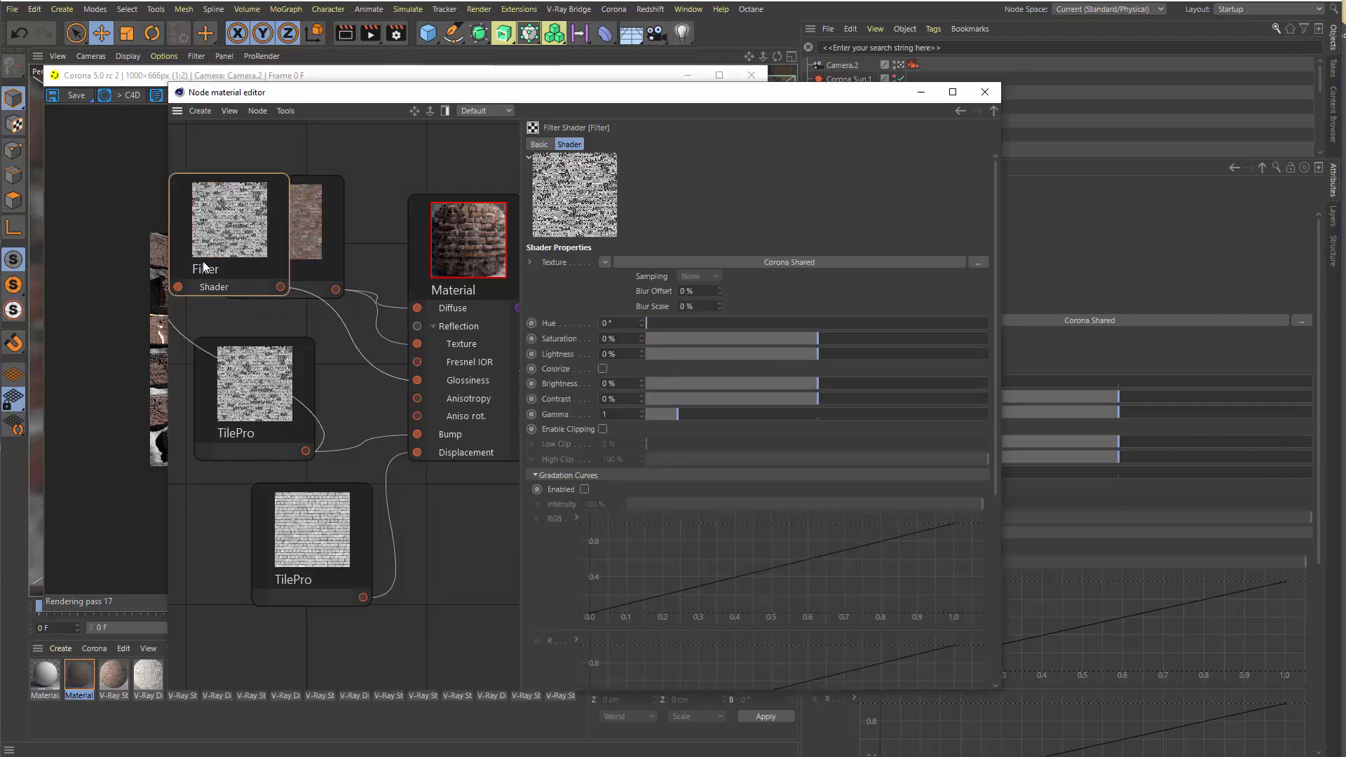
pyautogui.click(772, 383)
pyautogui.click(778, 354)
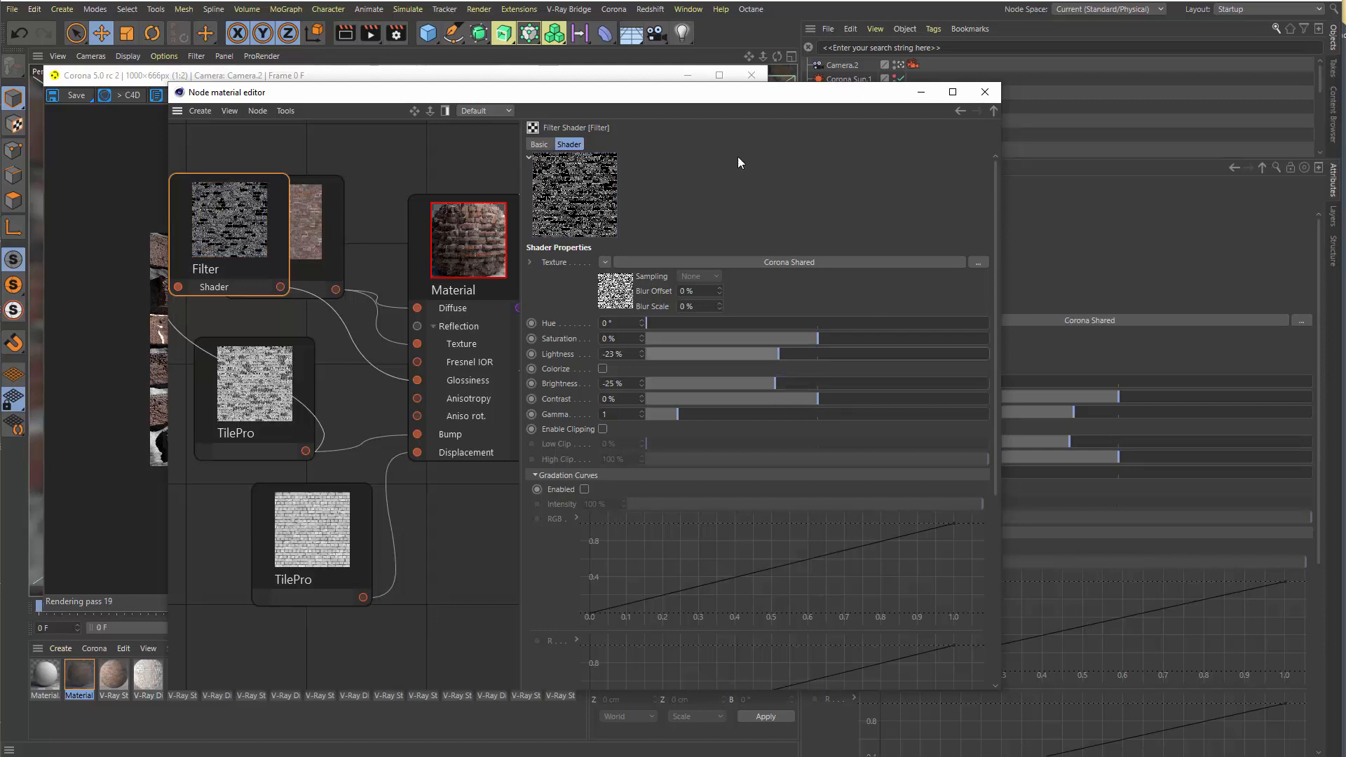
pyautogui.click(994, 113)
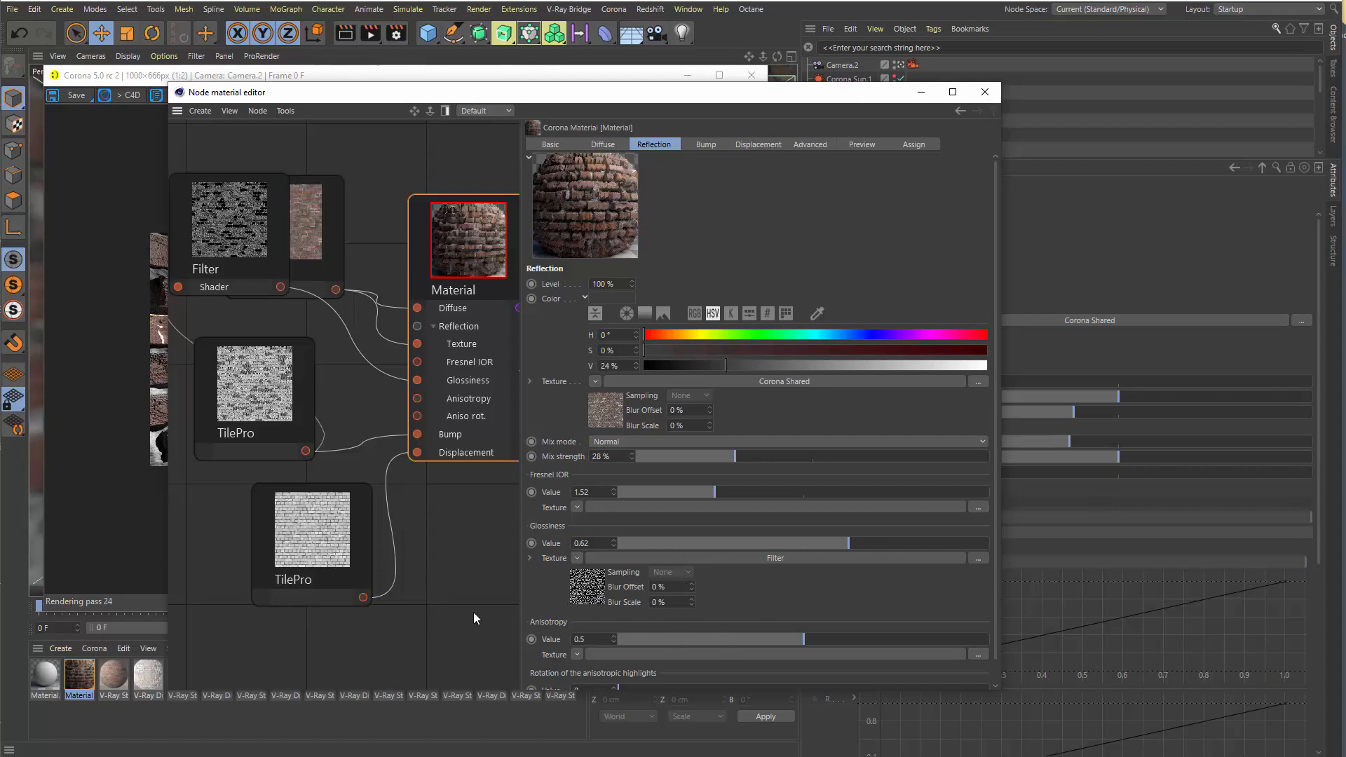
# Rearrange the node graph so the Filter sits between the grey TilePro and the Material, with the brick-coloured TilePro above it
pyautogui.scroll(-4, 471, 609)
pyautogui.click(266, 319)
pyautogui.moveTo(265, 322); pyautogui.dragTo(377, 466)
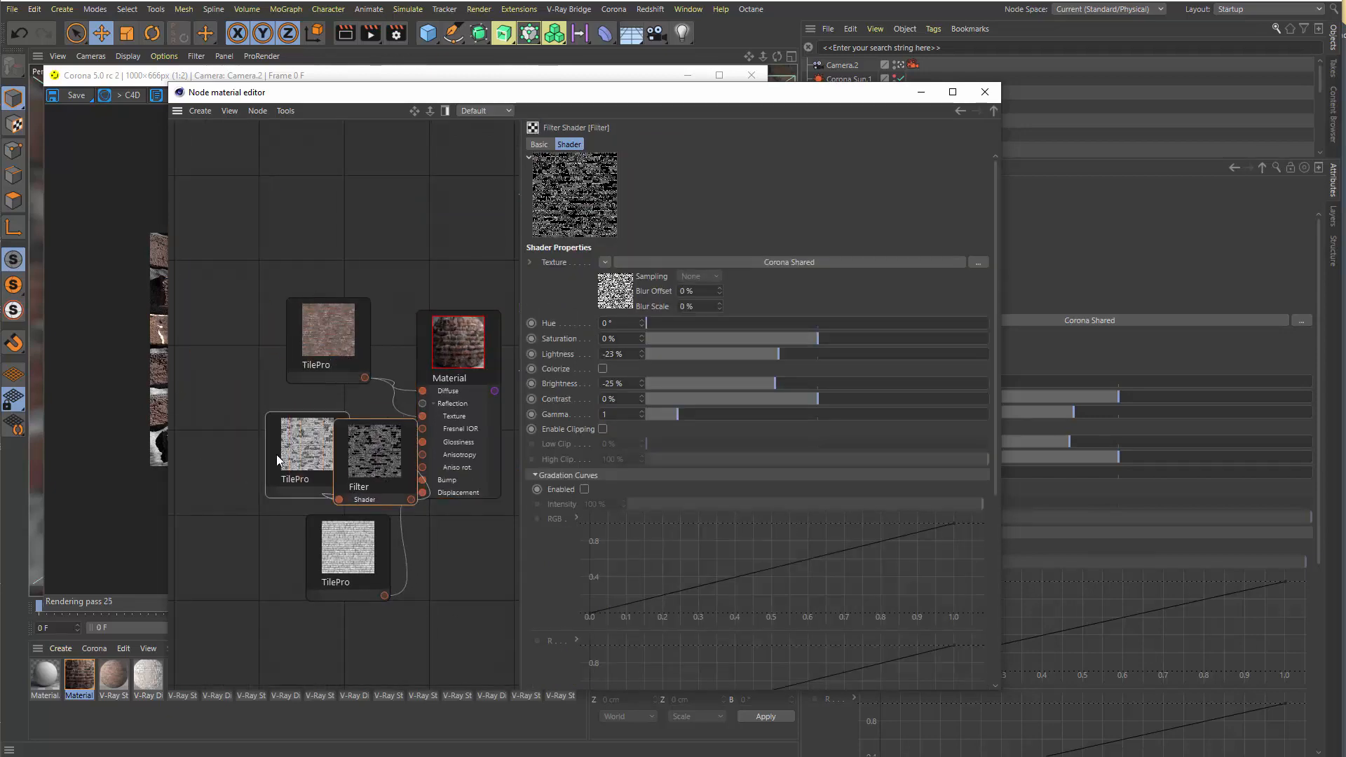
pyautogui.moveTo(277, 454); pyautogui.dragTo(176, 421)
pyautogui.moveTo(342, 445); pyautogui.dragTo(280, 424)
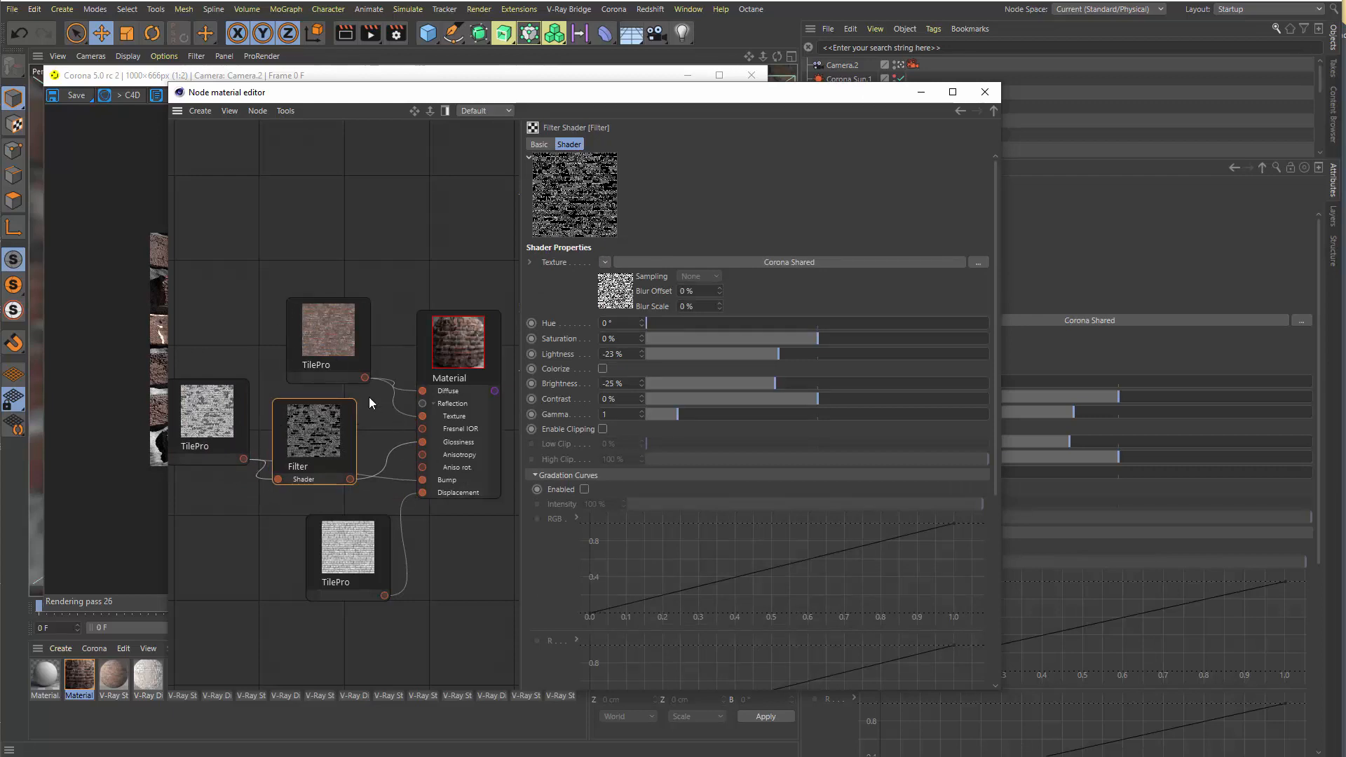
pyautogui.moveTo(292, 331); pyautogui.dragTo(228, 293)
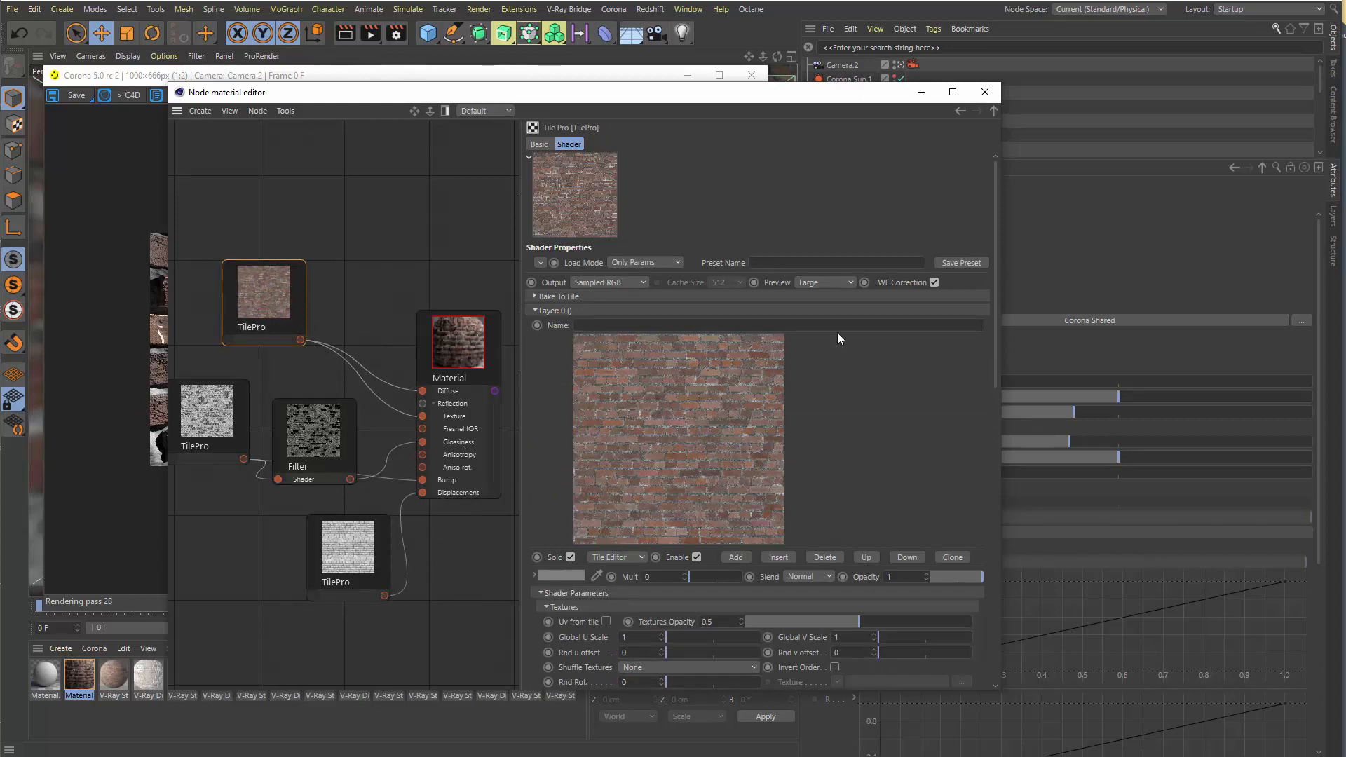
# Close the node material editor, reposition the Corona frame buffer, and restart the render of the brick wall
pyautogui.click(987, 98)
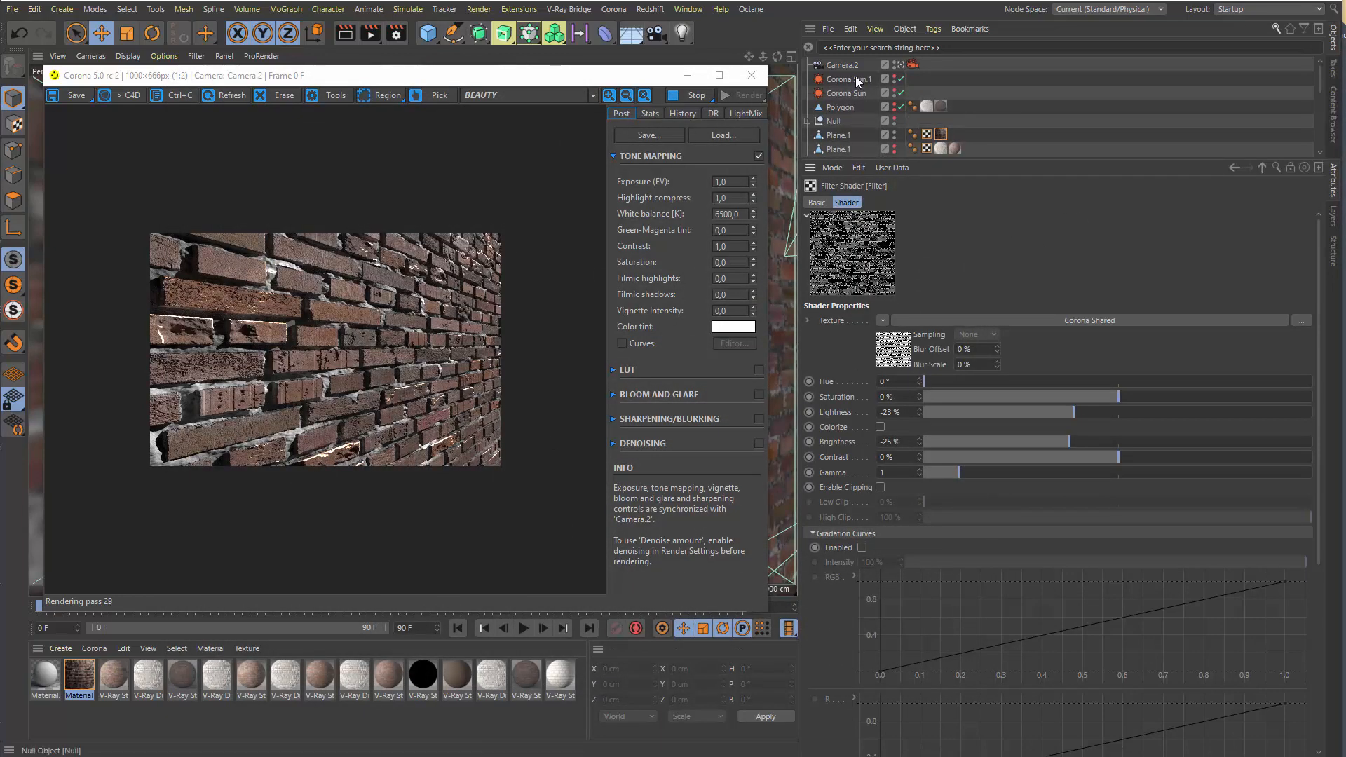
pyautogui.moveTo(776, 56)
pyautogui.mouseDown()
pyautogui.moveTo(799, 60)
pyautogui.moveTo(774, 55)
pyautogui.mouseUp()
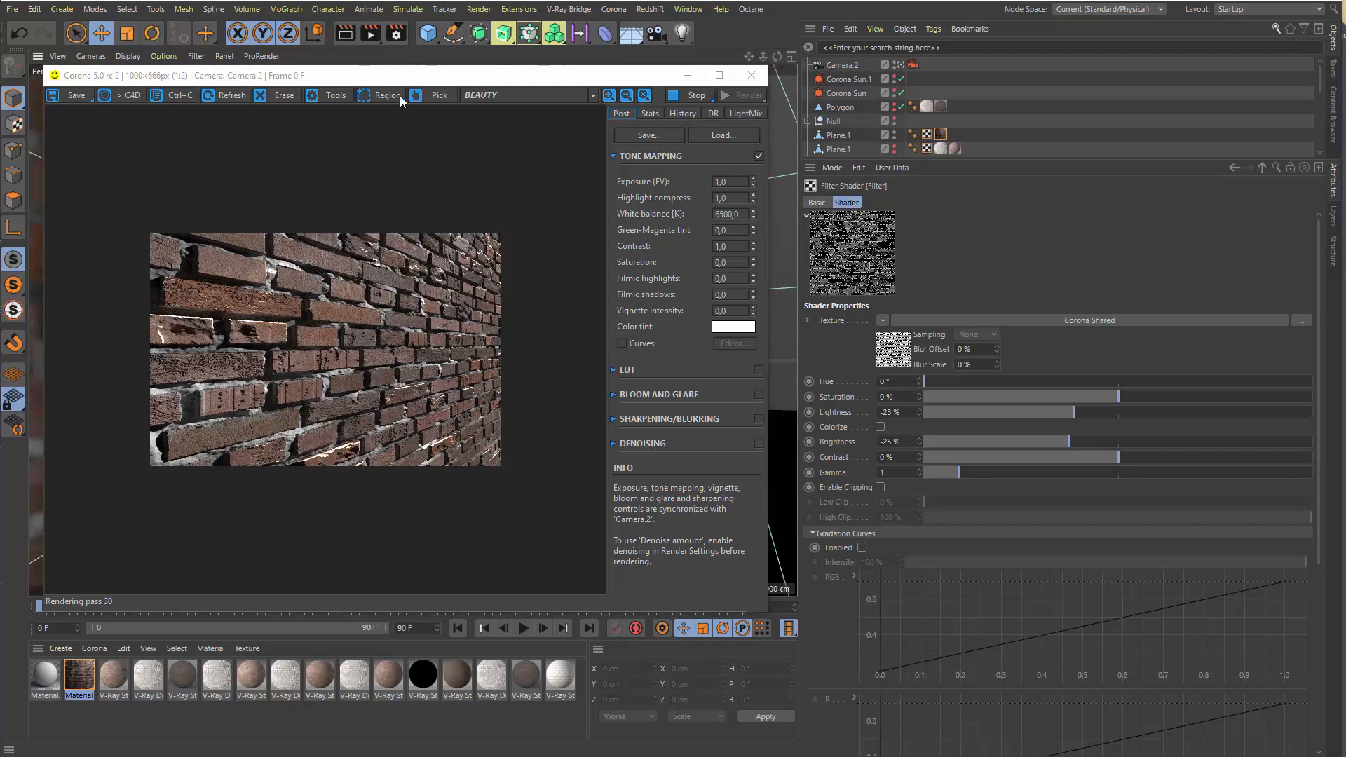
pyautogui.moveTo(384, 77); pyautogui.dragTo(720, 111)
pyautogui.scroll(1, 218, 308)
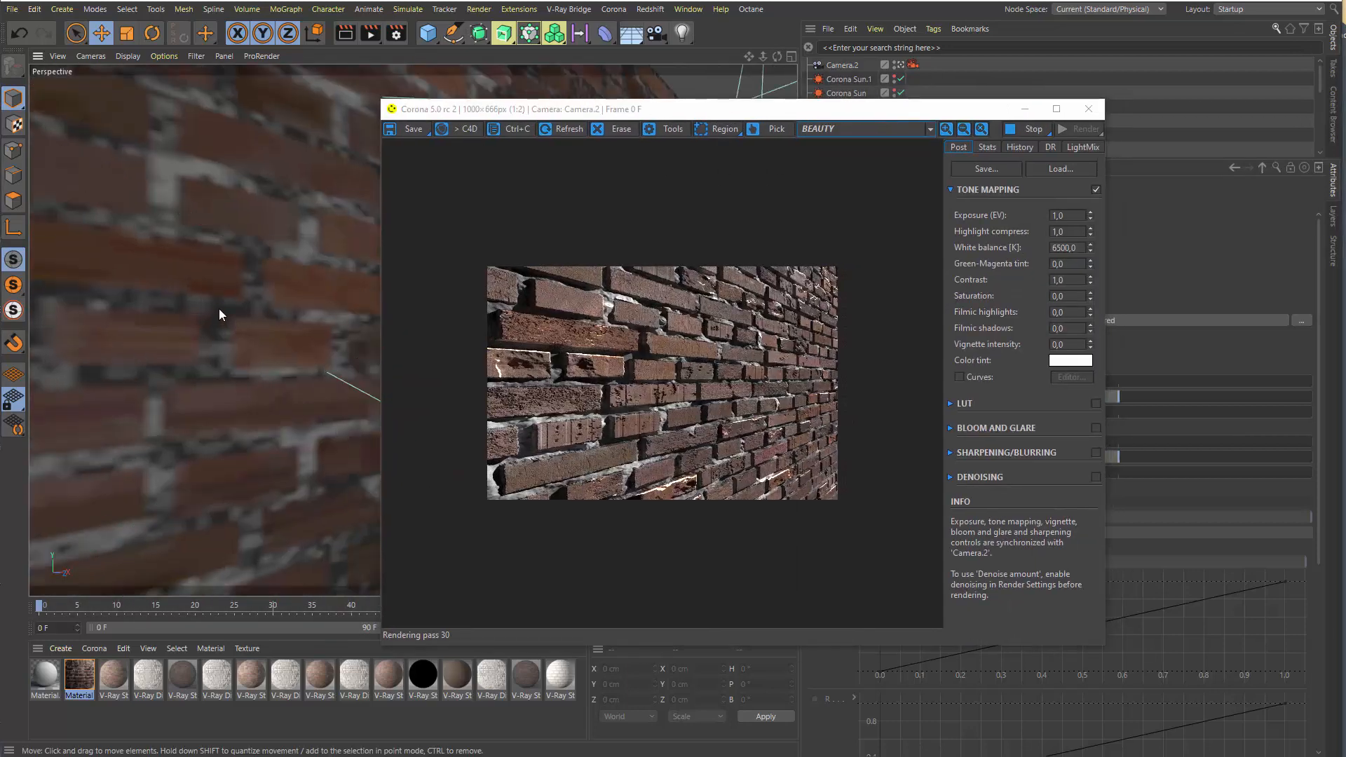
pyautogui.moveTo(766, 57); pyautogui.dragTo(431, 85)
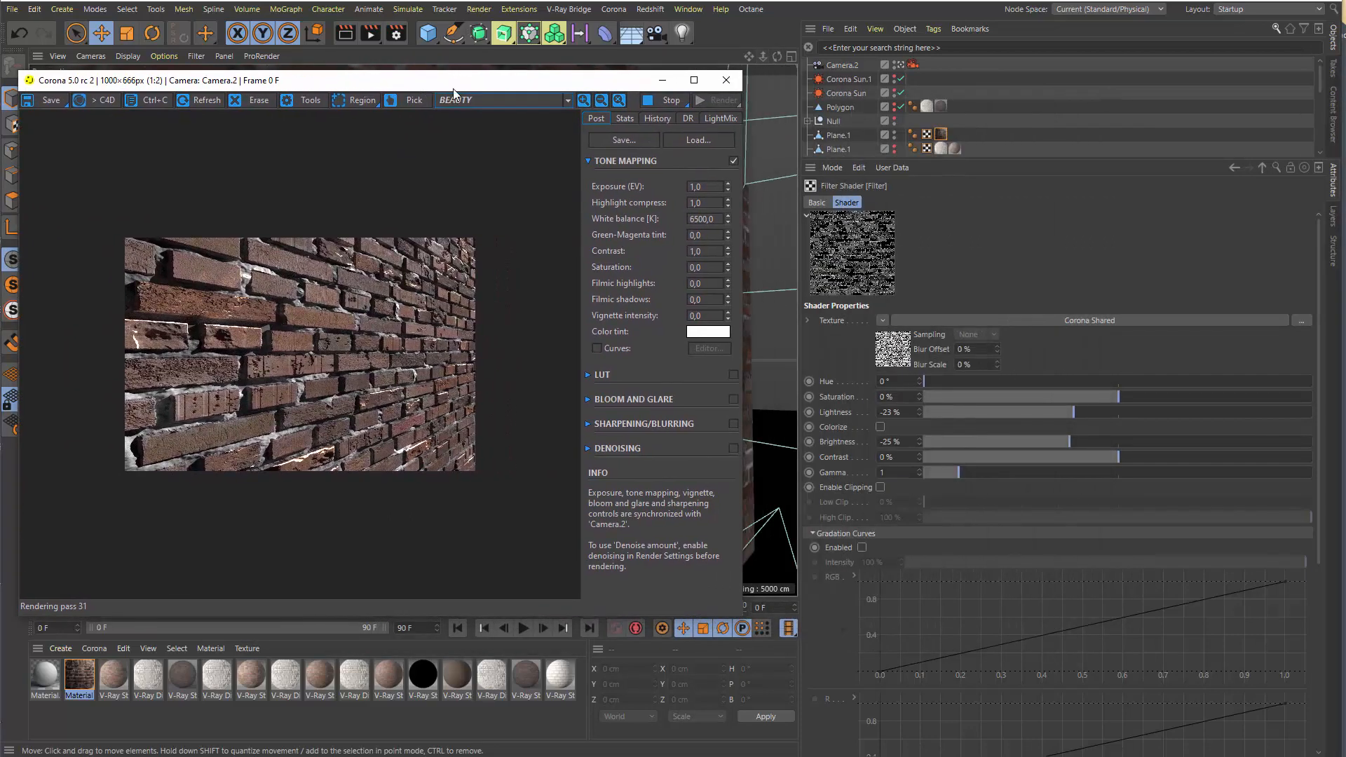
pyautogui.click(672, 99)
pyautogui.click(720, 100)
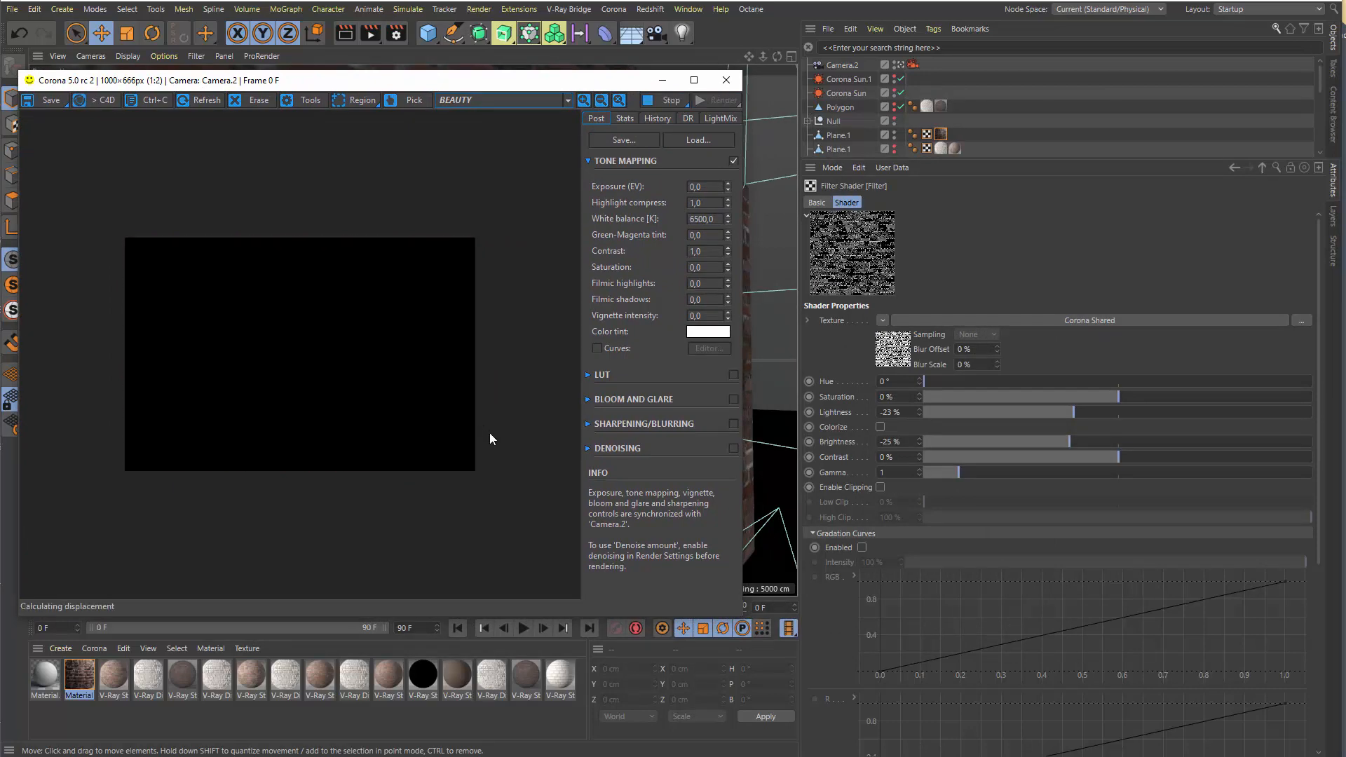
# Zoom in and out of the new render to examine the reflections and glossiness on the bricks and mortar
pyautogui.moveTo(327, 87); pyautogui.dragTo(360, 55)
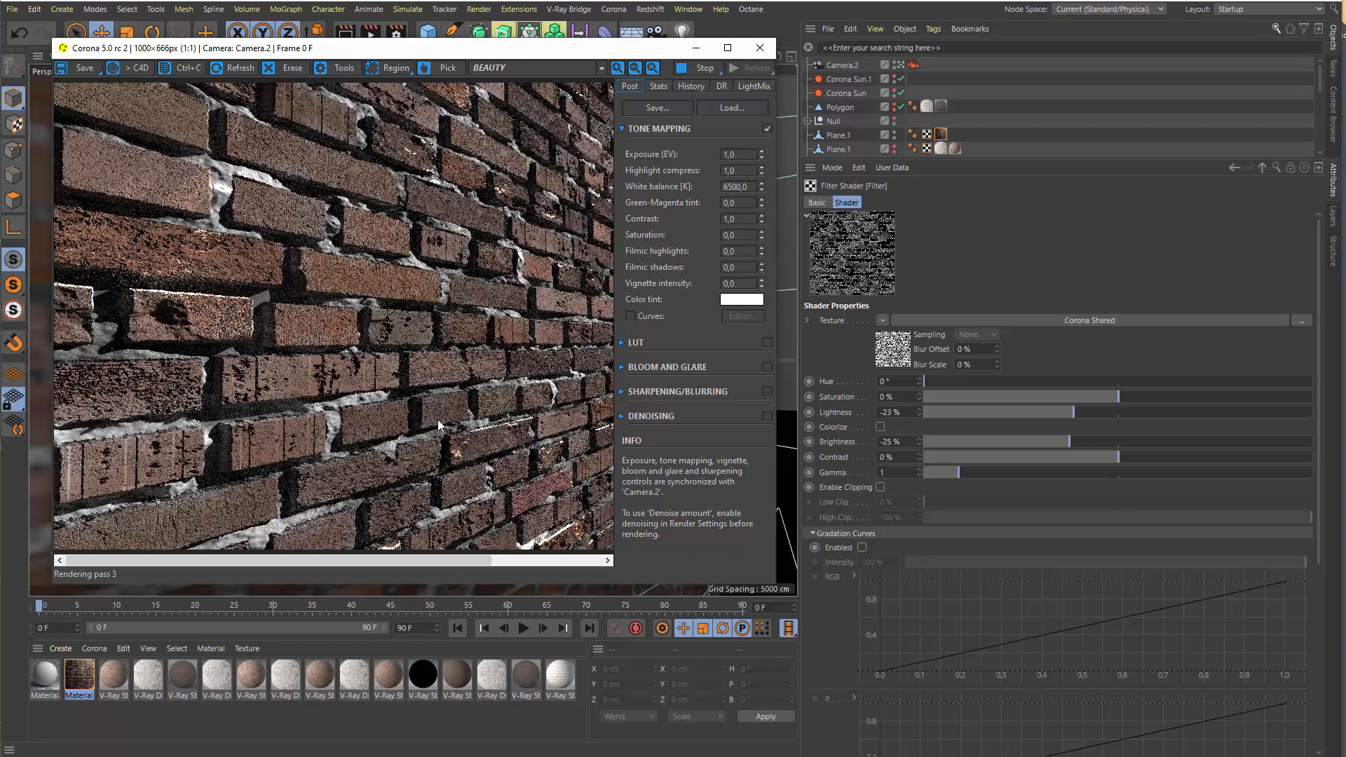
pyautogui.scroll(-1, 442, 411)
pyautogui.scroll(1, 426, 404)
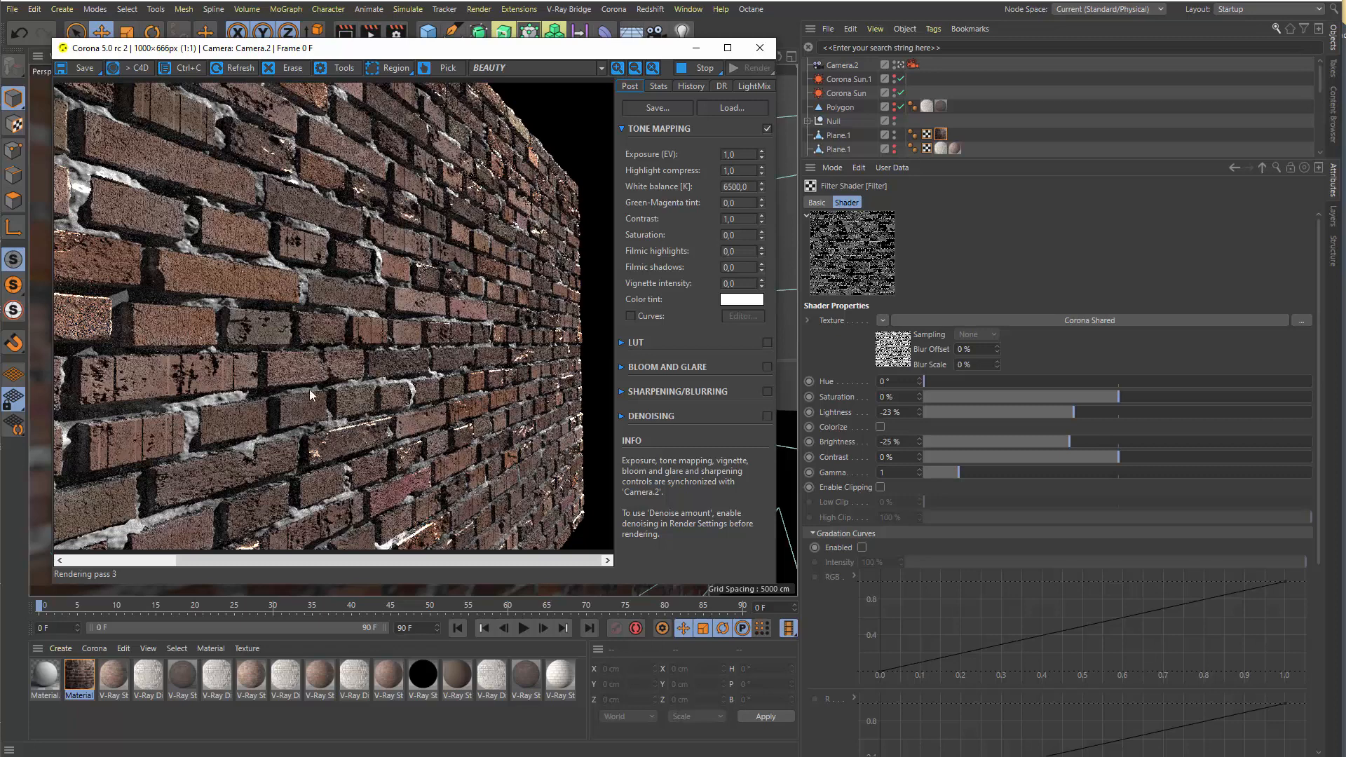
pyautogui.scroll(-1, 445, 366)
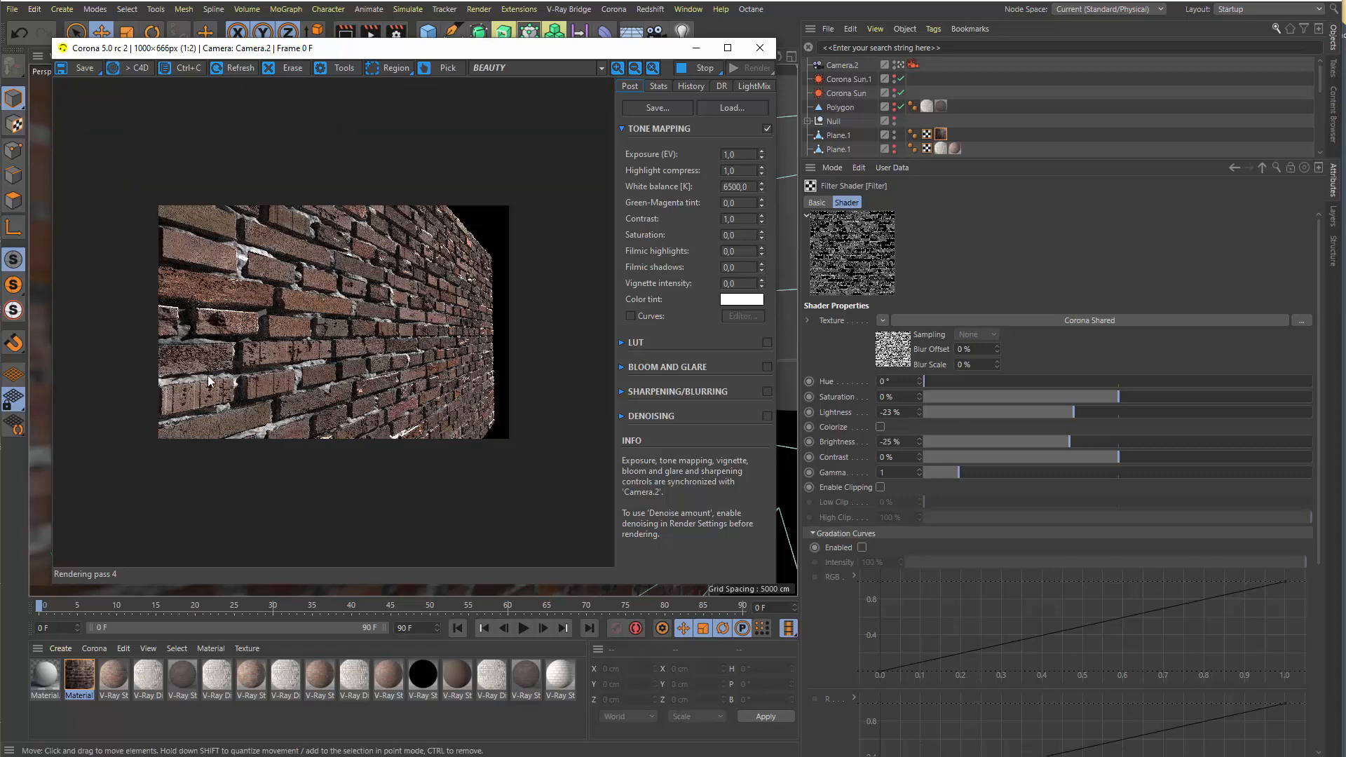
pyautogui.scroll(1, 280, 377)
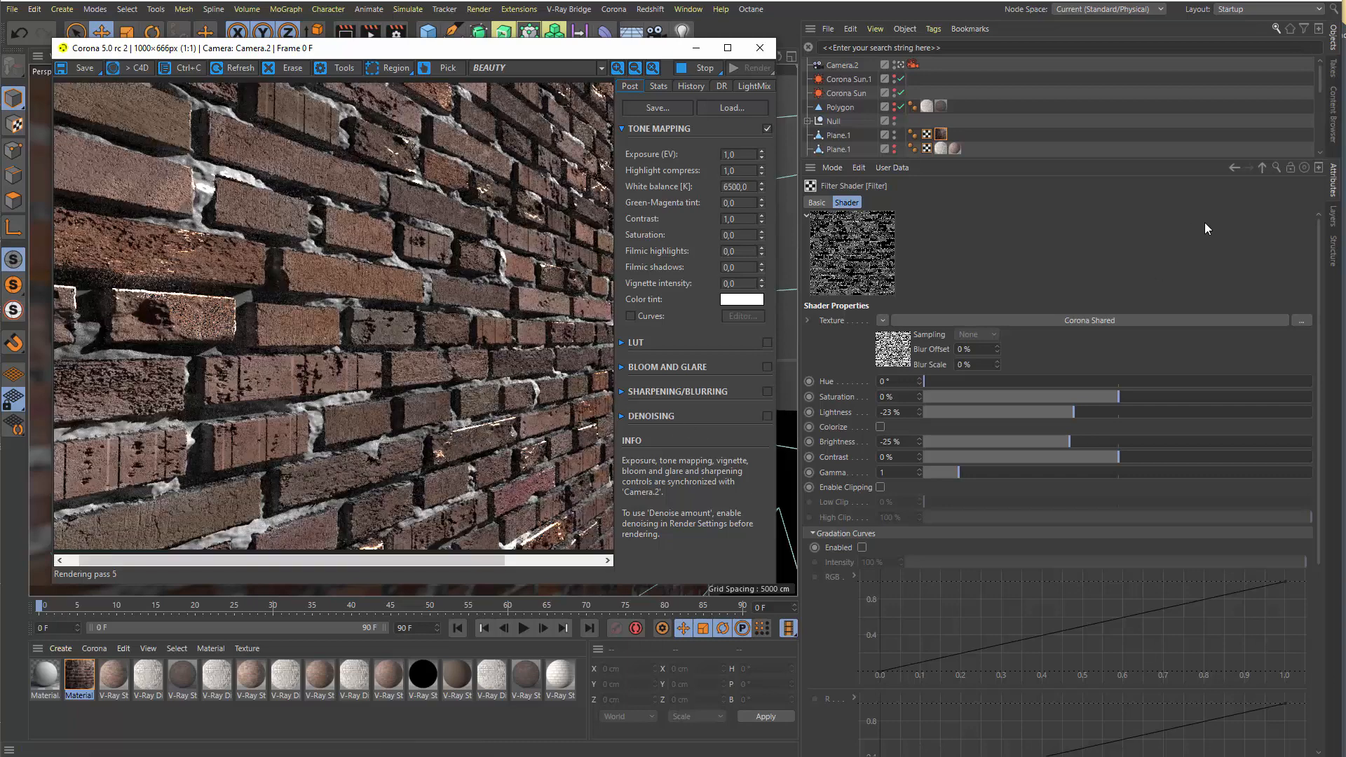
# In the Material's Reflection settings, darken the colour to a value of 1% and set the texture mix strength to 14%
pyautogui.click(1262, 167)
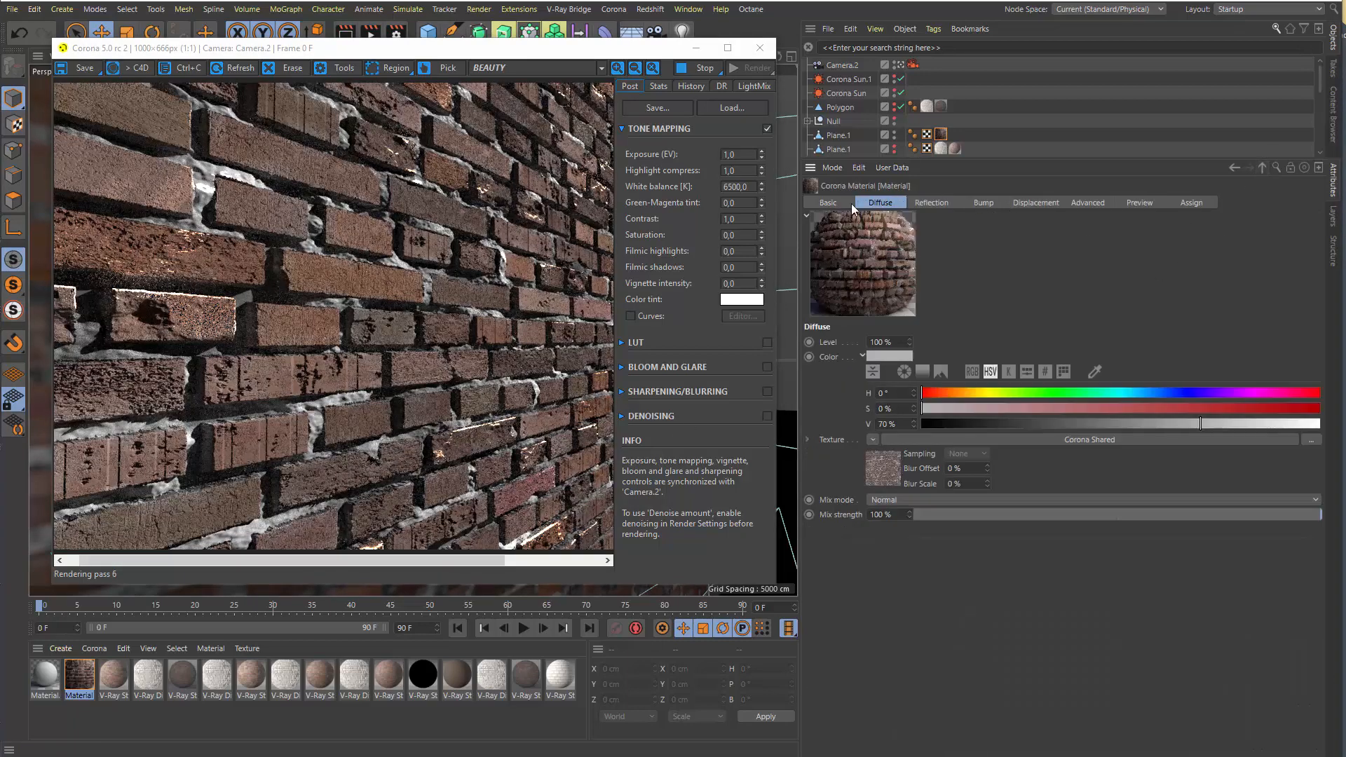
pyautogui.click(925, 203)
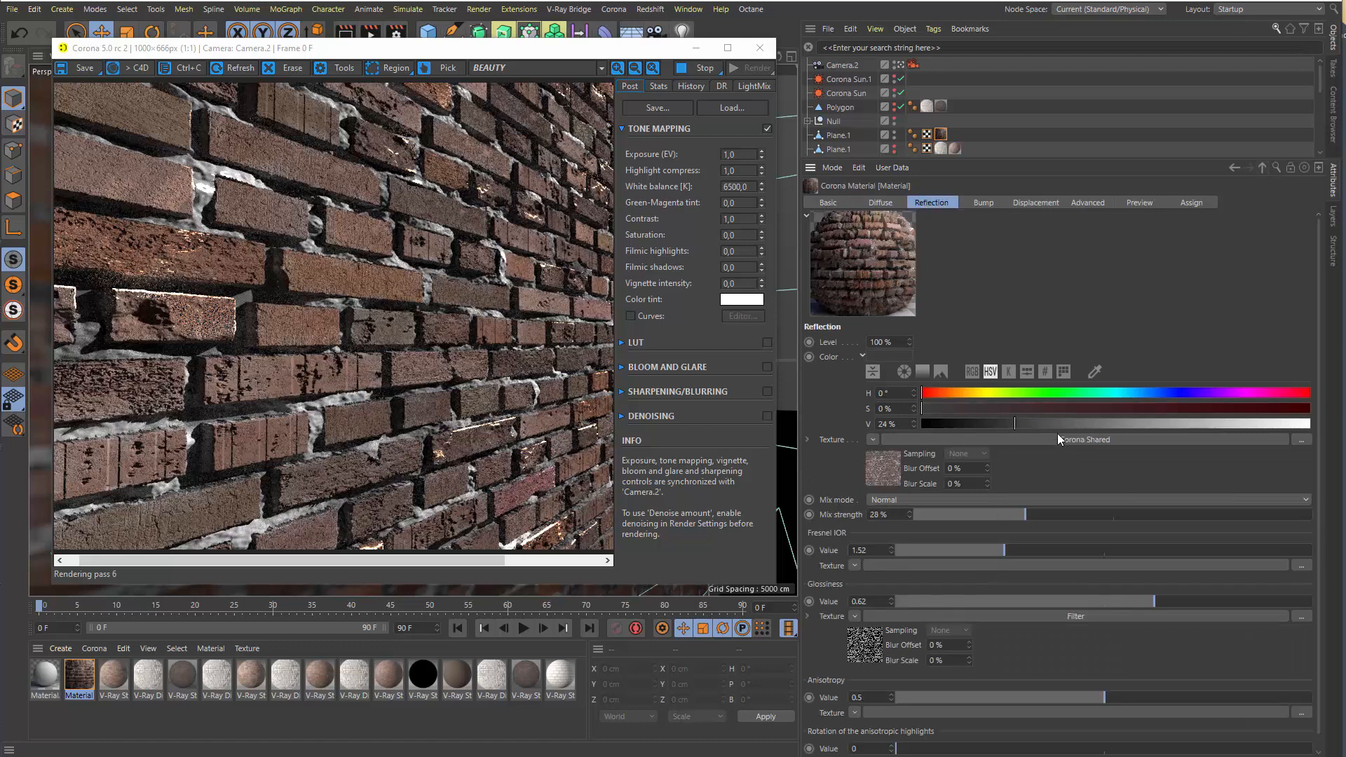
pyautogui.moveTo(932, 421); pyautogui.dragTo(926, 423)
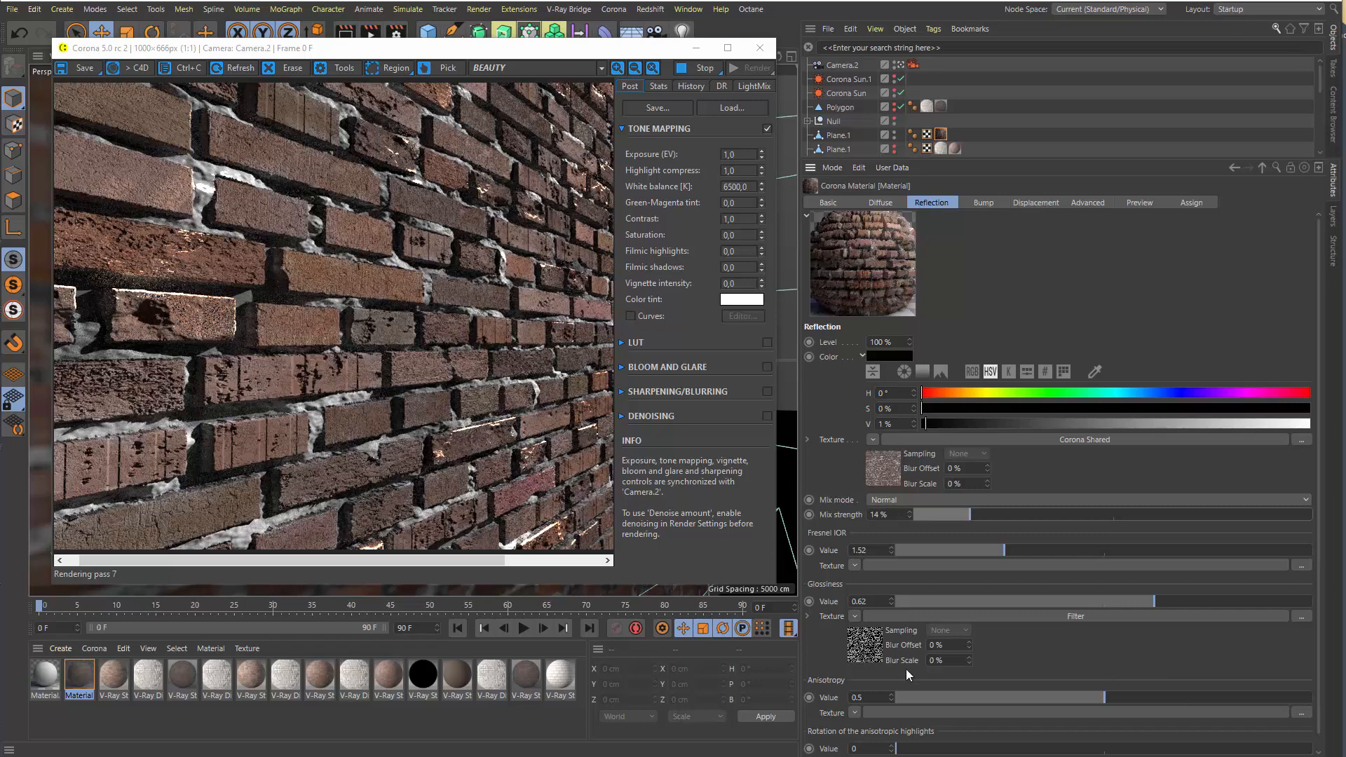
# Open the glossiness Filter shader, set its Brightness to -55%, and lower its Lightness
pyautogui.click(879, 645)
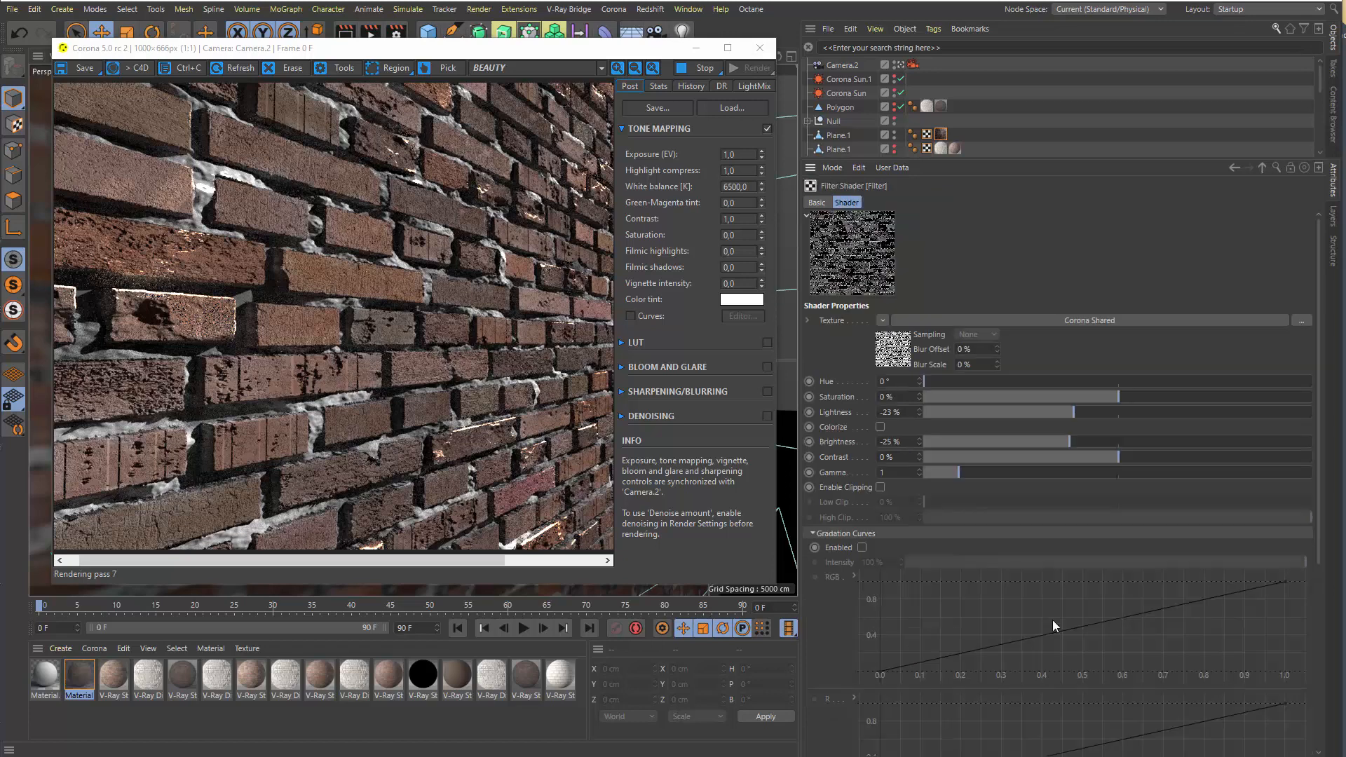
pyautogui.click(1009, 442)
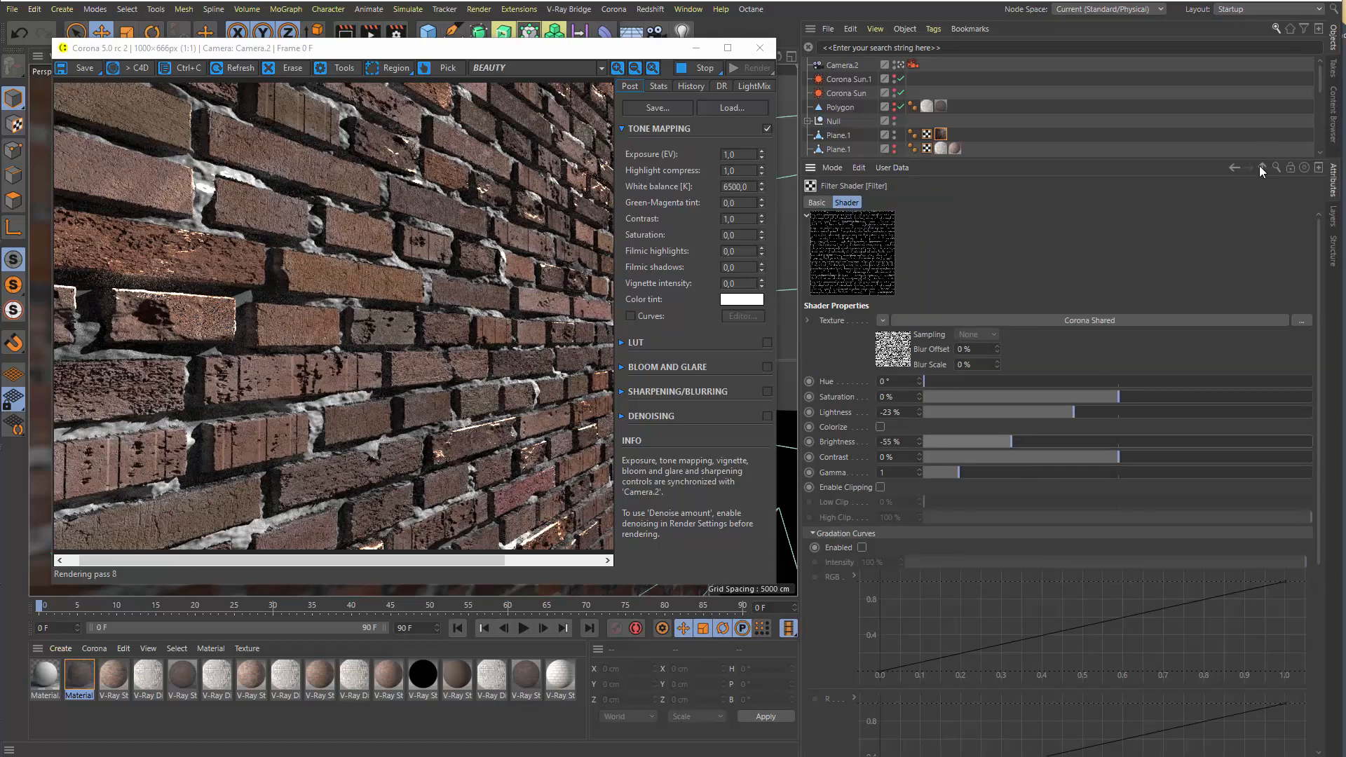
pyautogui.click(1009, 414)
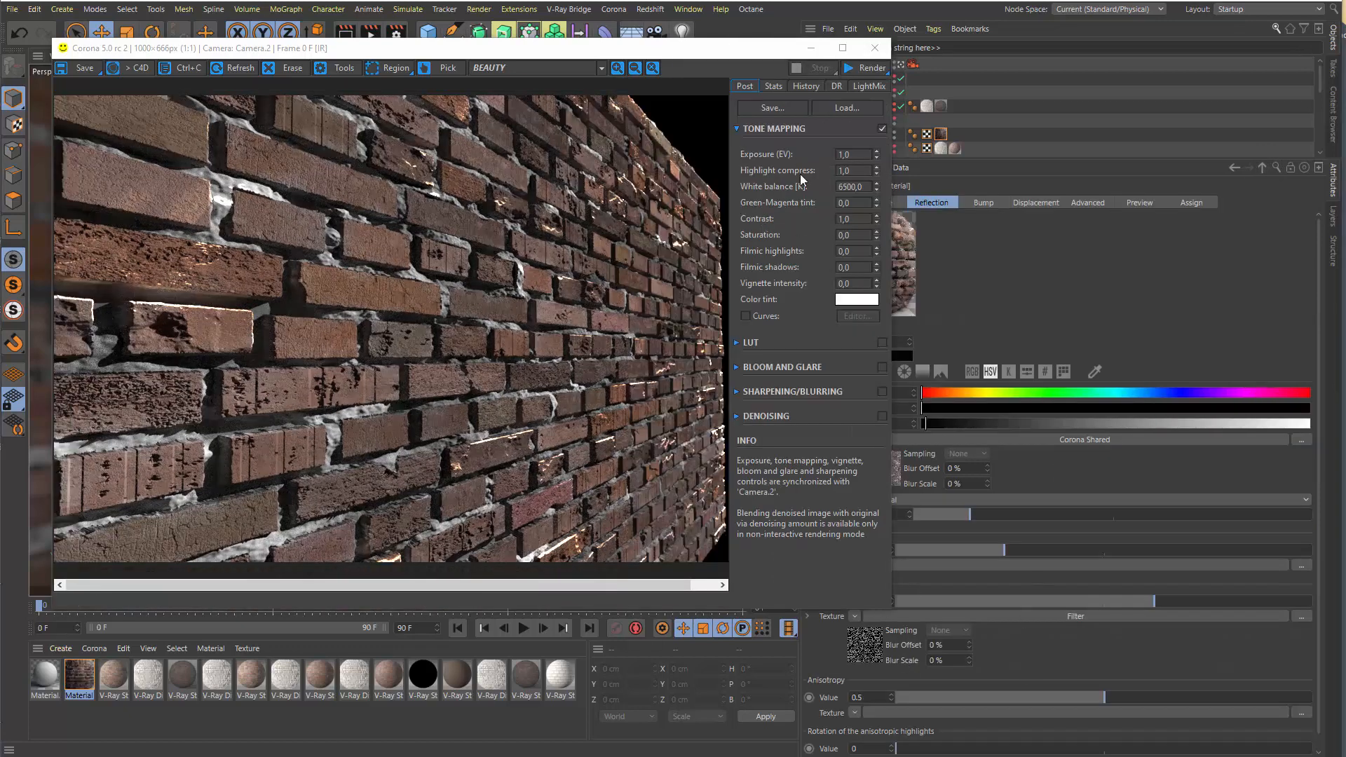
# Start a regular Corona render of the updated wall and move the frame buffer to uncover the material settings
pyautogui.click(864, 68)
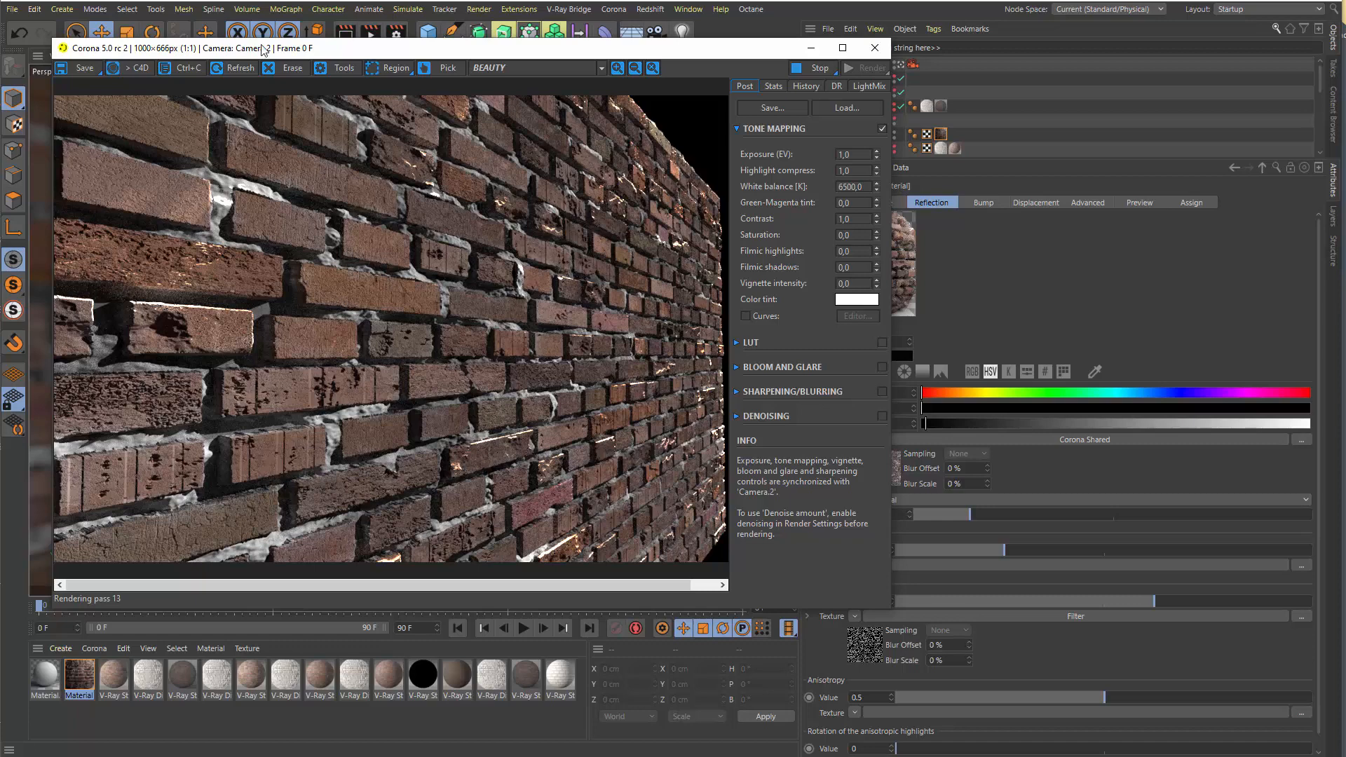
pyautogui.moveTo(330, 48); pyautogui.dragTo(299, 36)
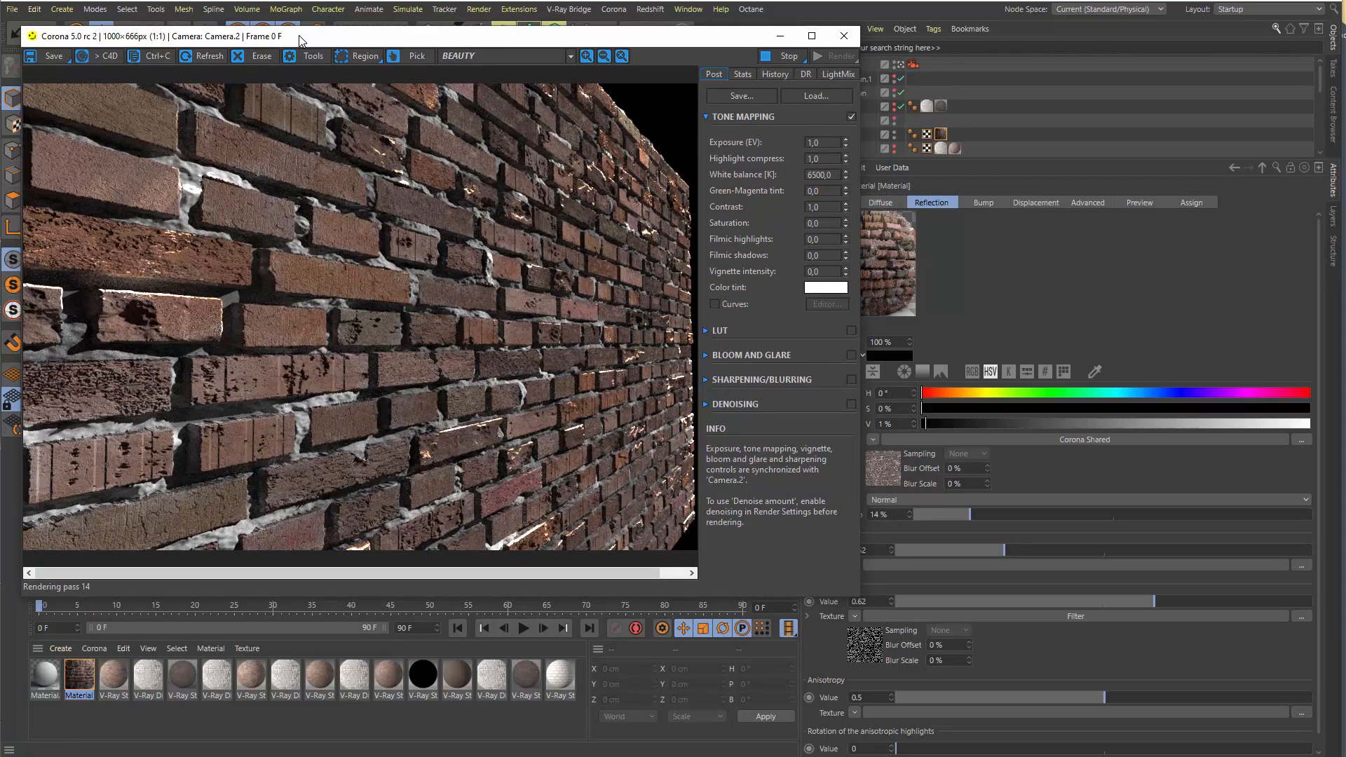
# Open the Reflection texture's shared TilePro shader, expand Layer 0 to review its parameters, and collapse the Bevel - Mortar - Erosion - Outline - Mosaic group
pyautogui.click(881, 475)
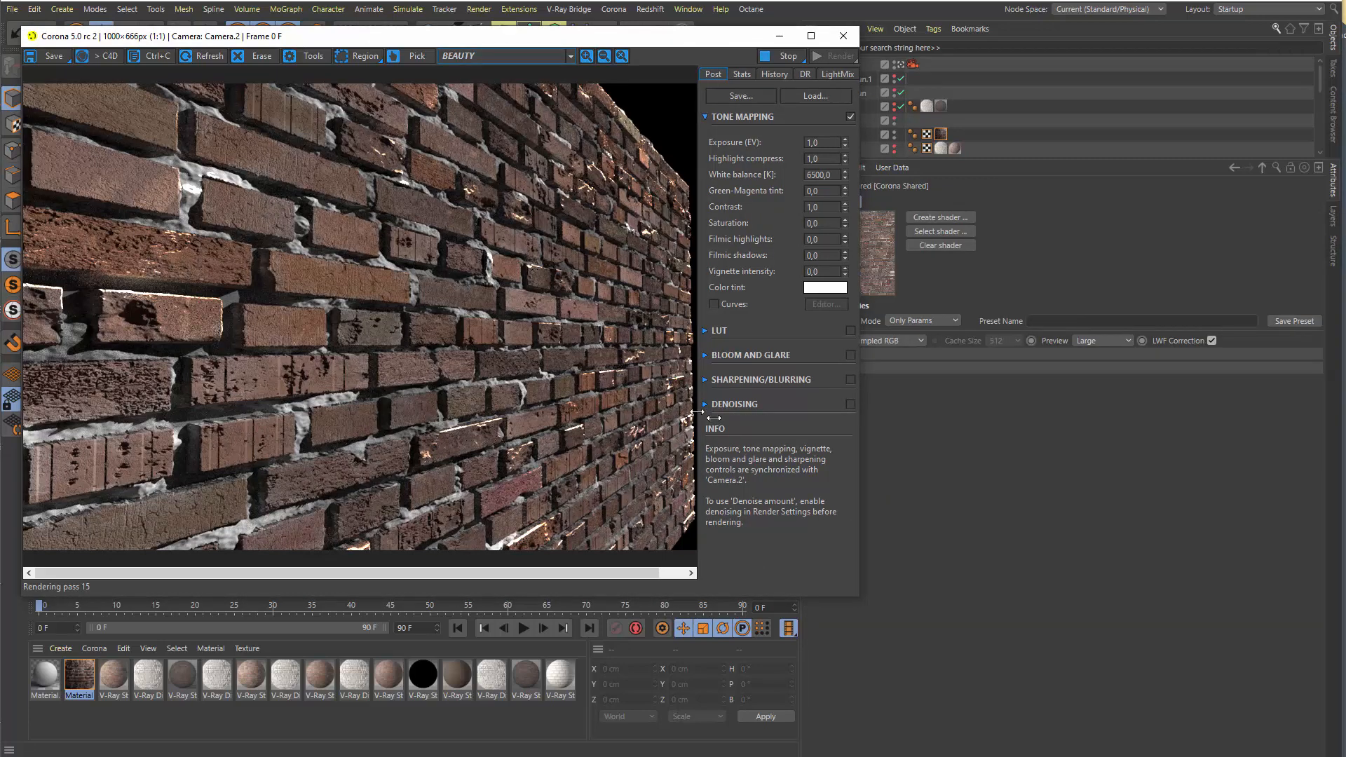
pyautogui.moveTo(863, 410); pyautogui.dragTo(745, 410)
pyautogui.click(838, 369)
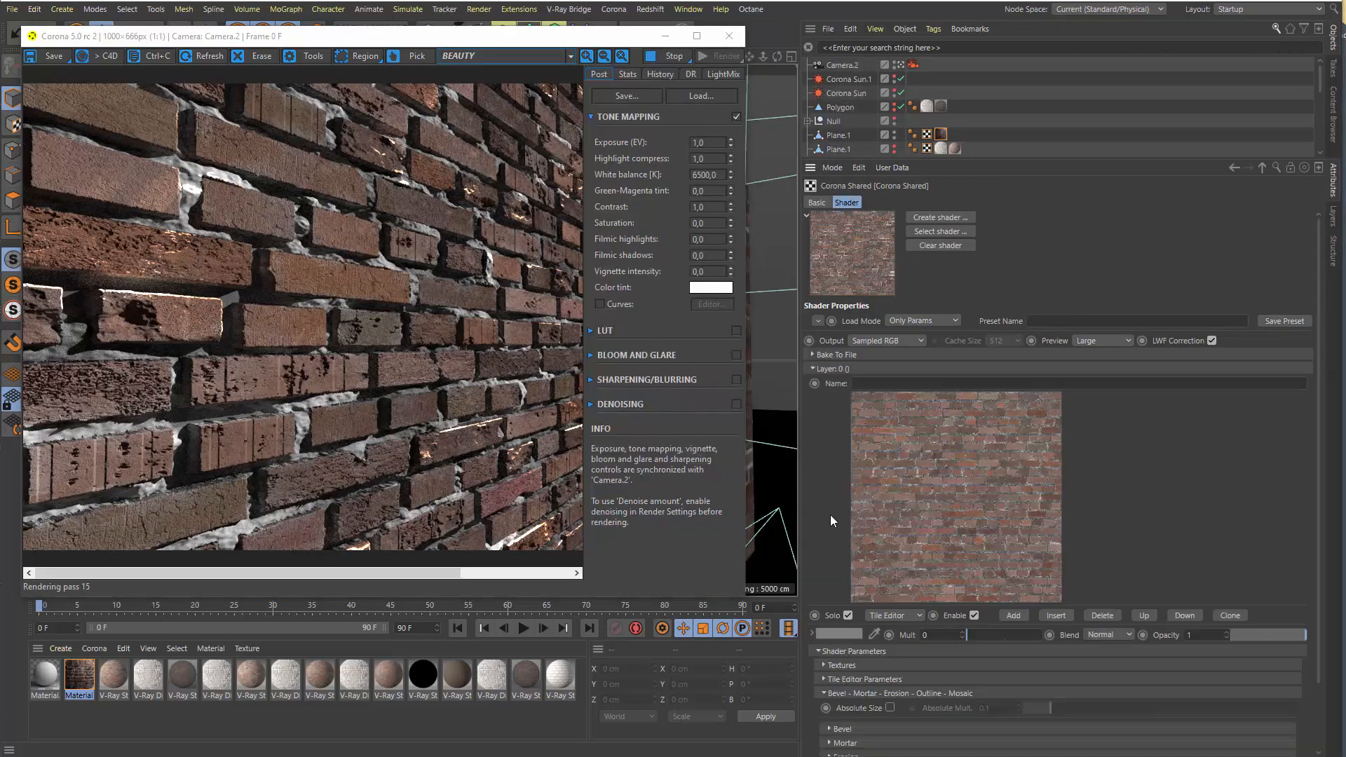
pyautogui.scroll(-3, 814, 565)
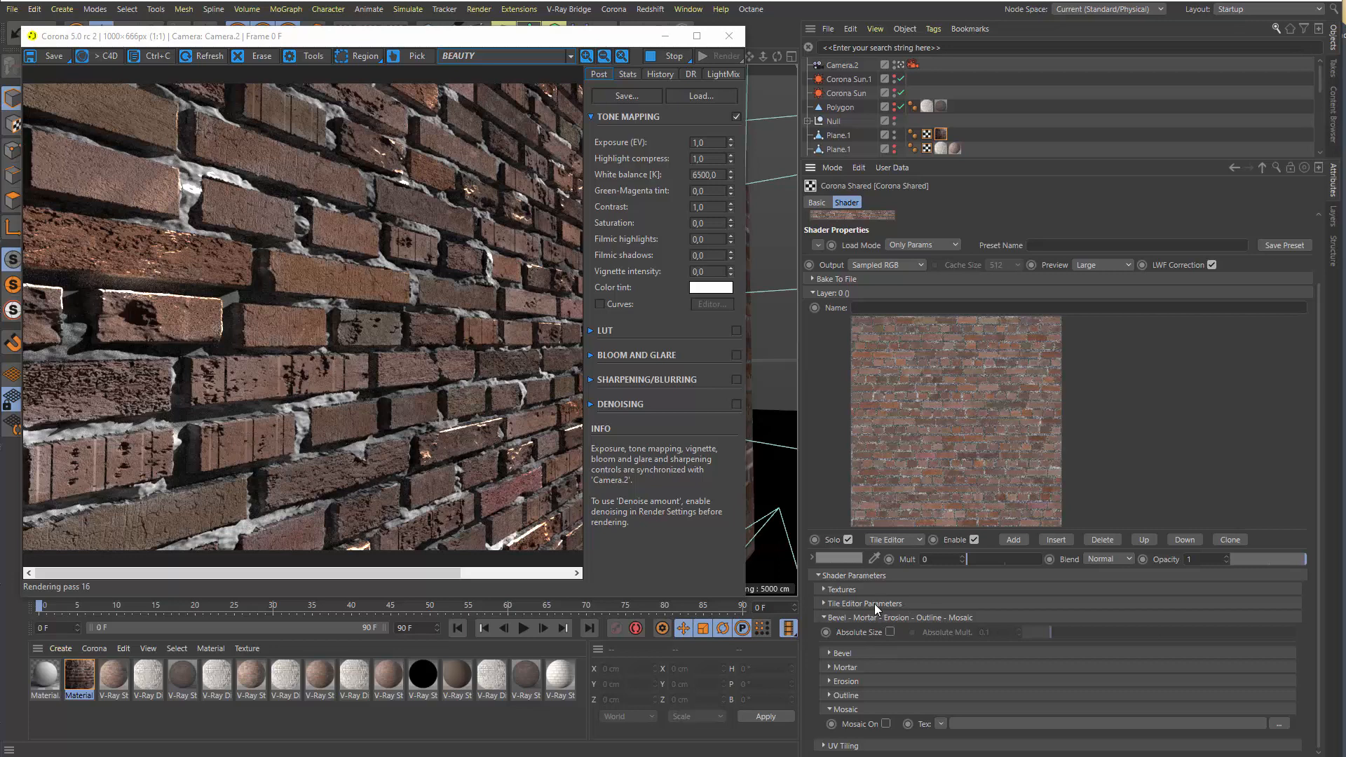
pyautogui.click(837, 618)
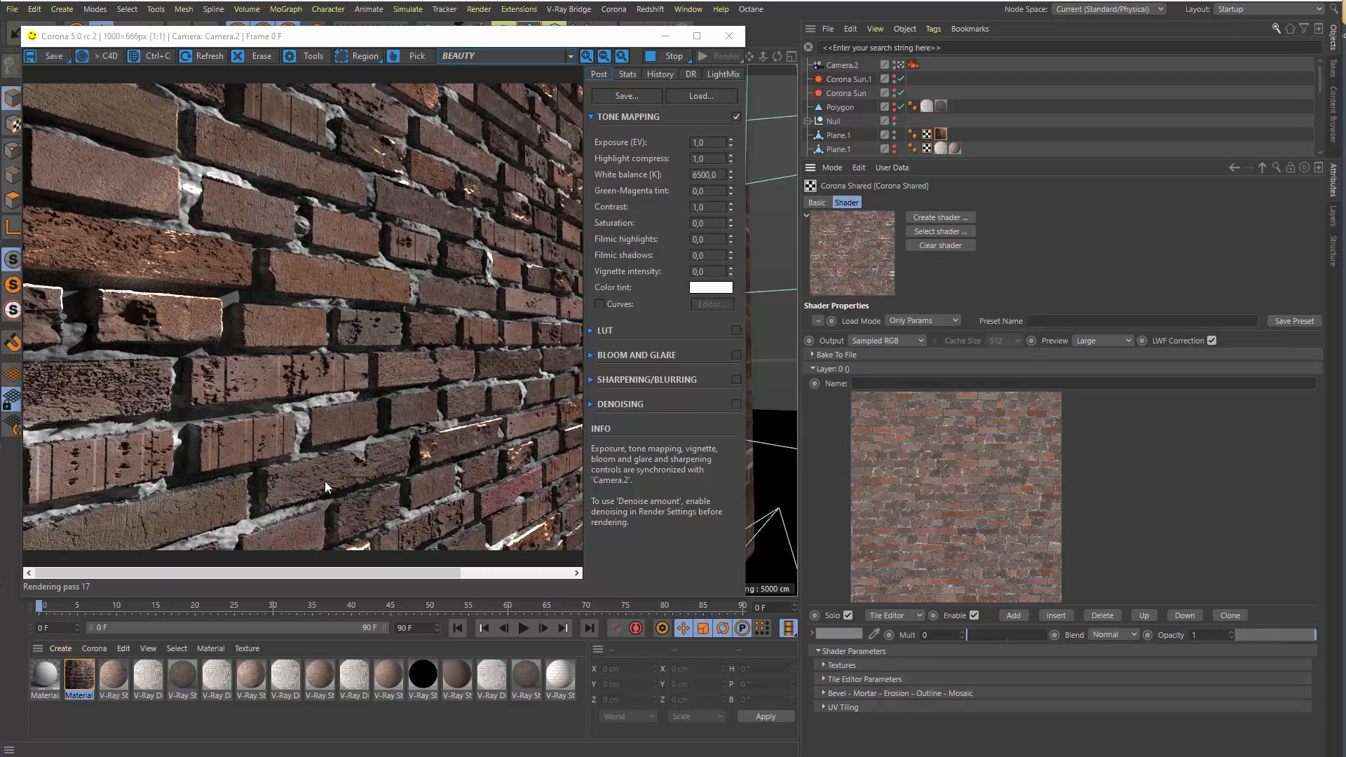
pyautogui.moveTo(323, 43); pyautogui.dragTo(382, 68)
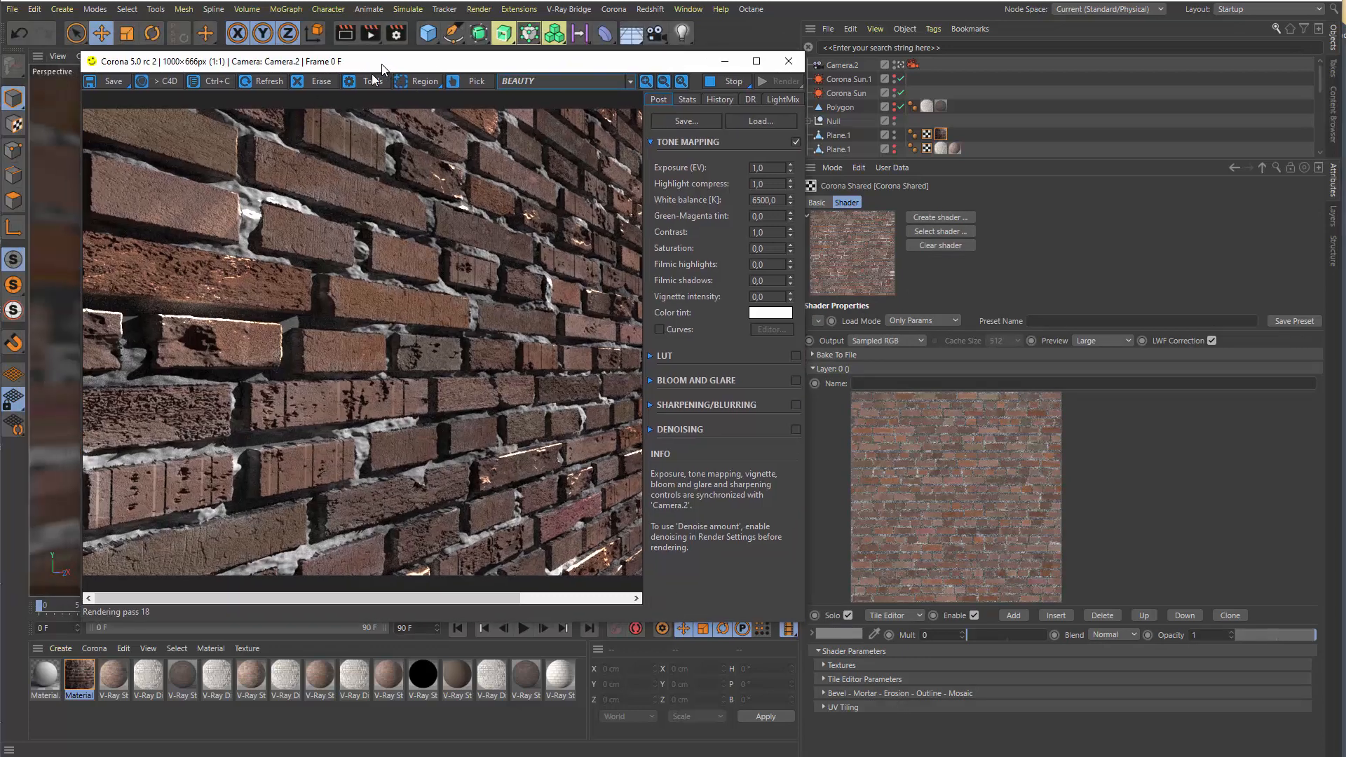